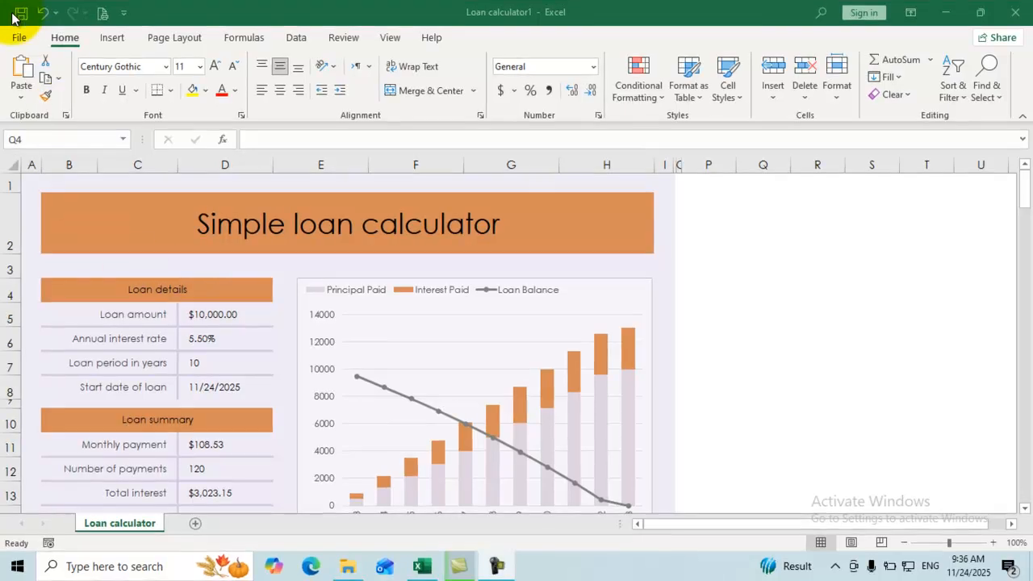
Create a new blank workbook, then close it without keeping it.
left_click(24, 37)
left_click(23, 38)
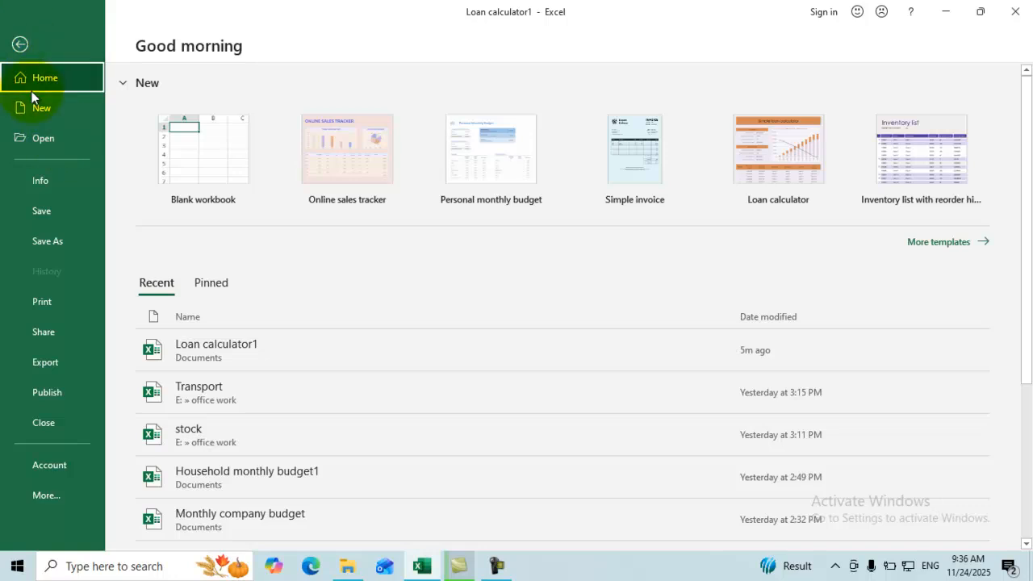
left_click(19, 43)
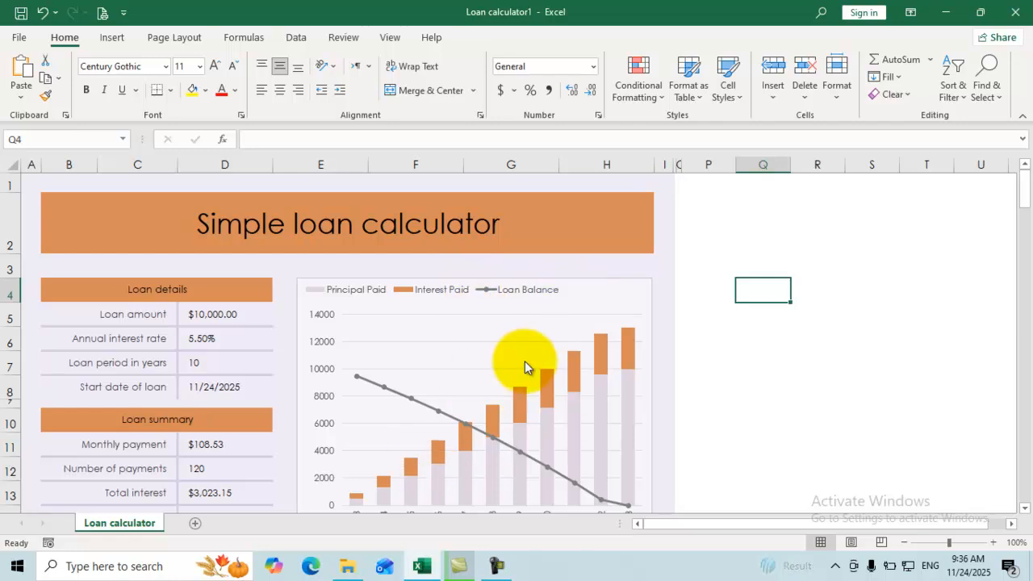
mouse_move(610, 358)
key("ctrl+n")
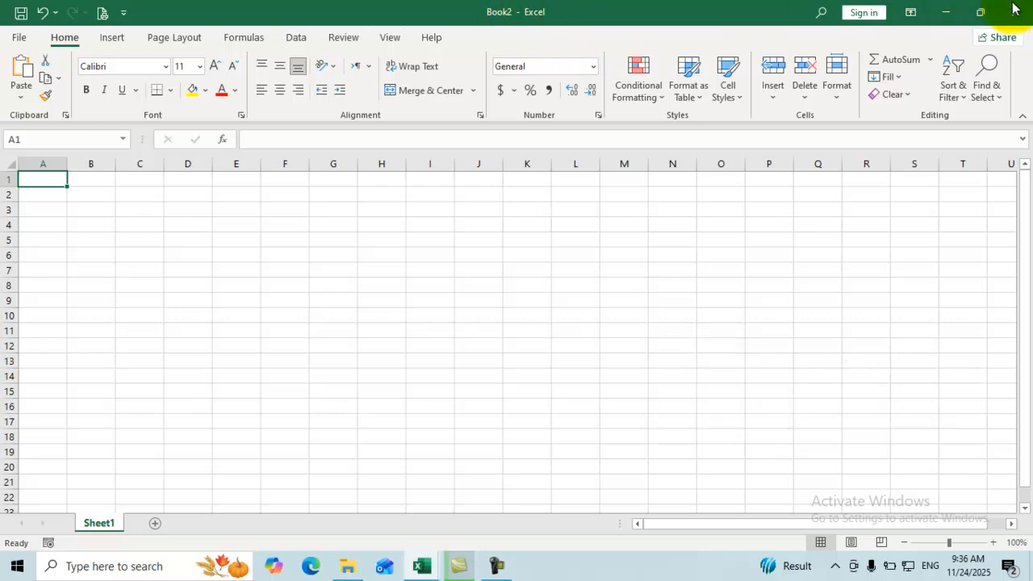
left_click(1015, 9)
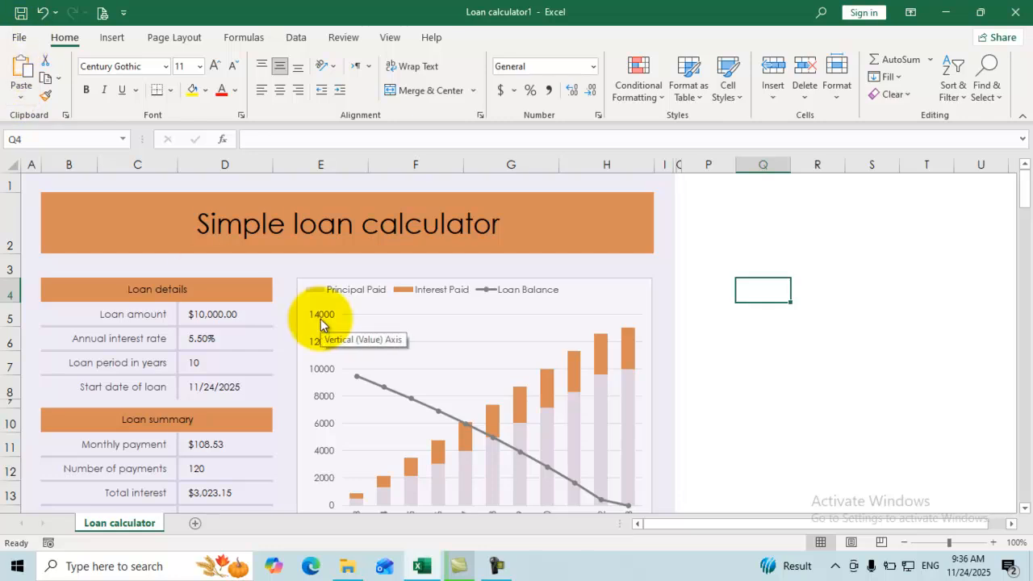
Save Loan calculator1 and show its Info page with size and dates.
key("ctrl+o")
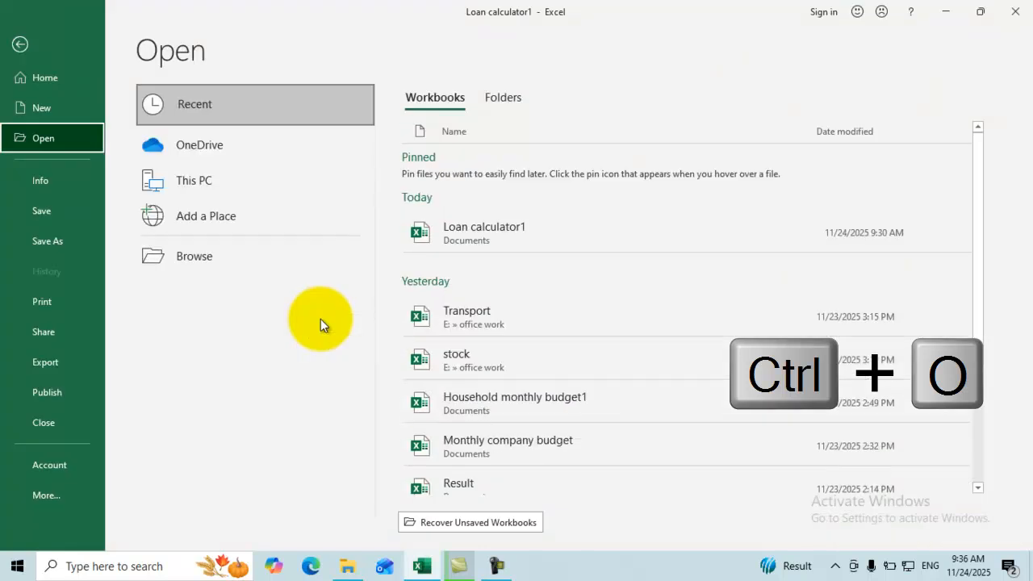
left_click(20, 46)
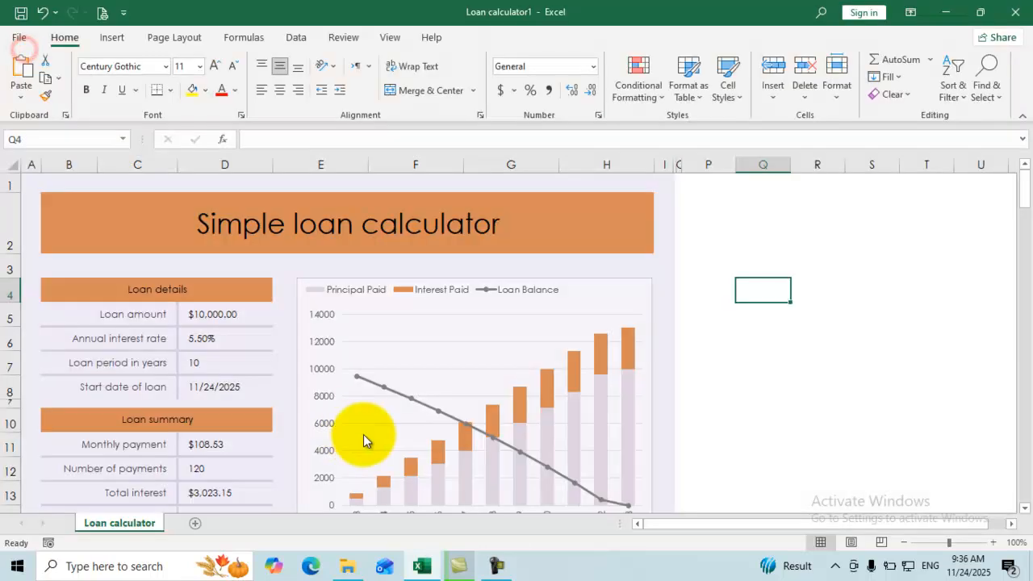
key("ctrl+s")
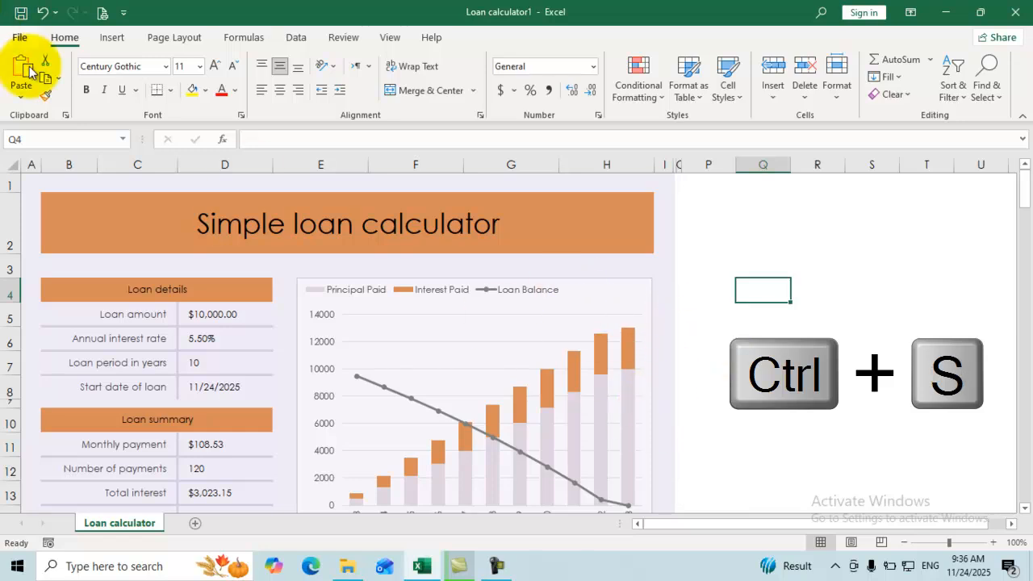
left_click(18, 40)
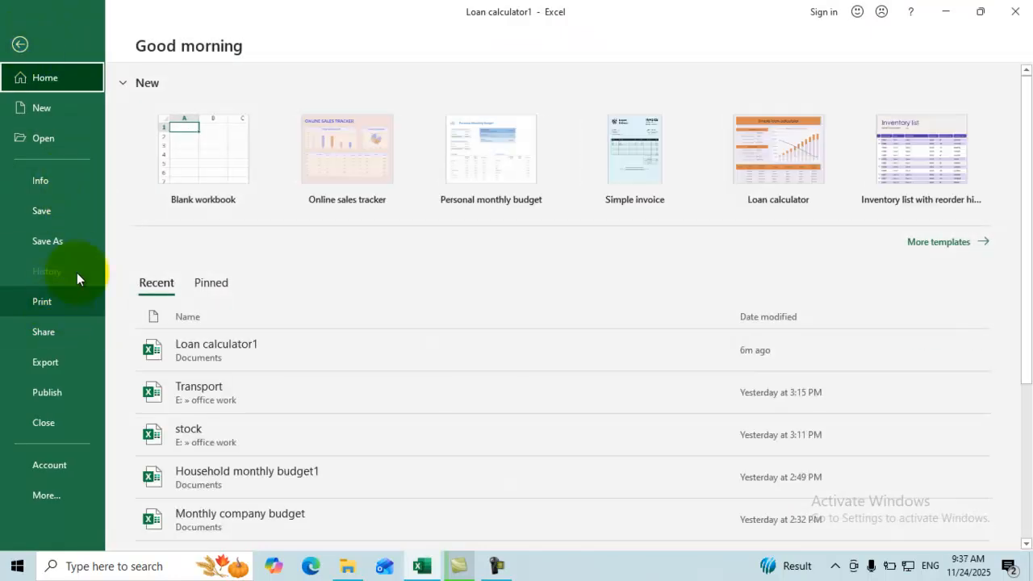
left_click(57, 183)
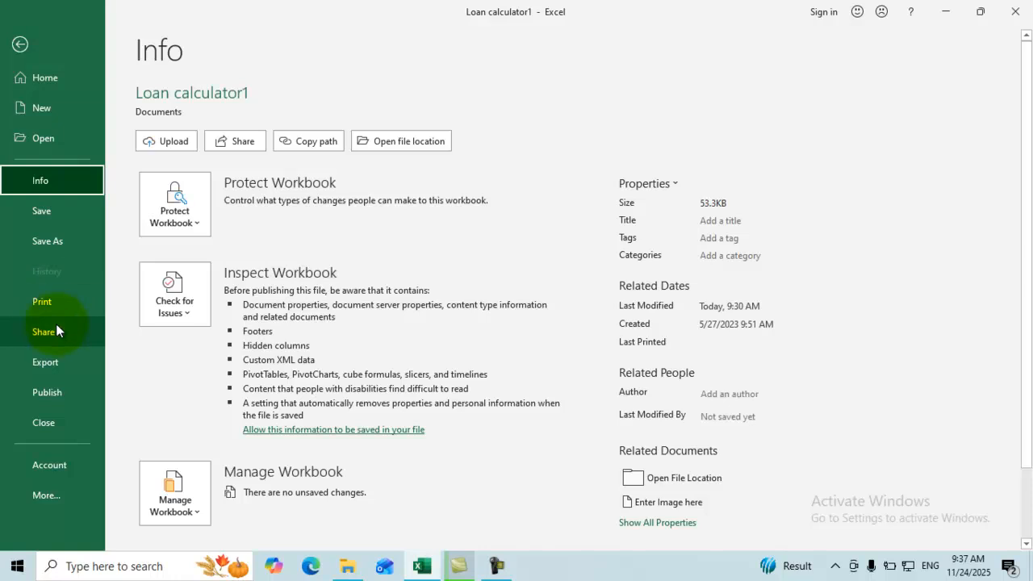
Copy the workbook's file path and paste it into cell Q4.
left_click(307, 141)
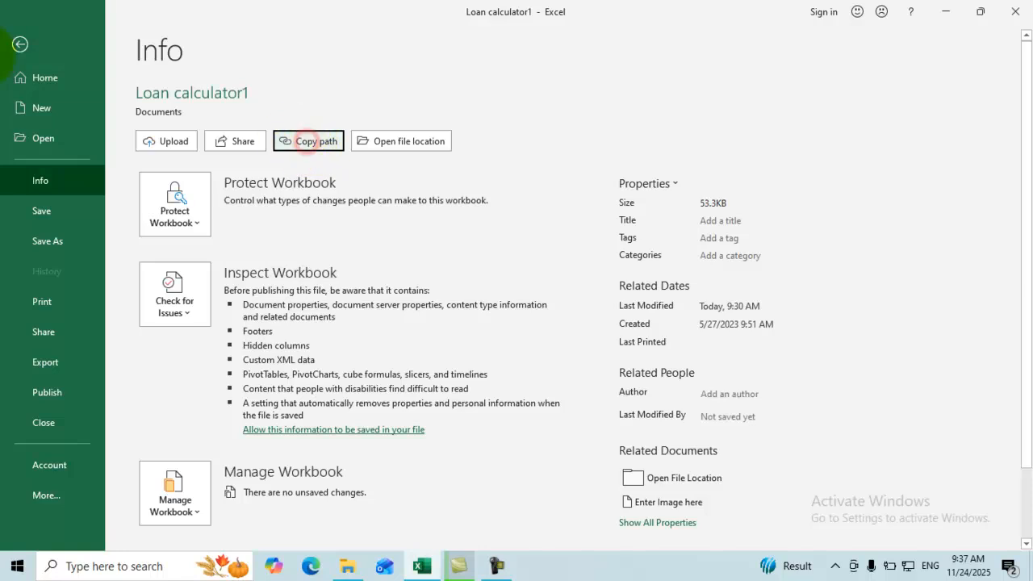
left_click(21, 46)
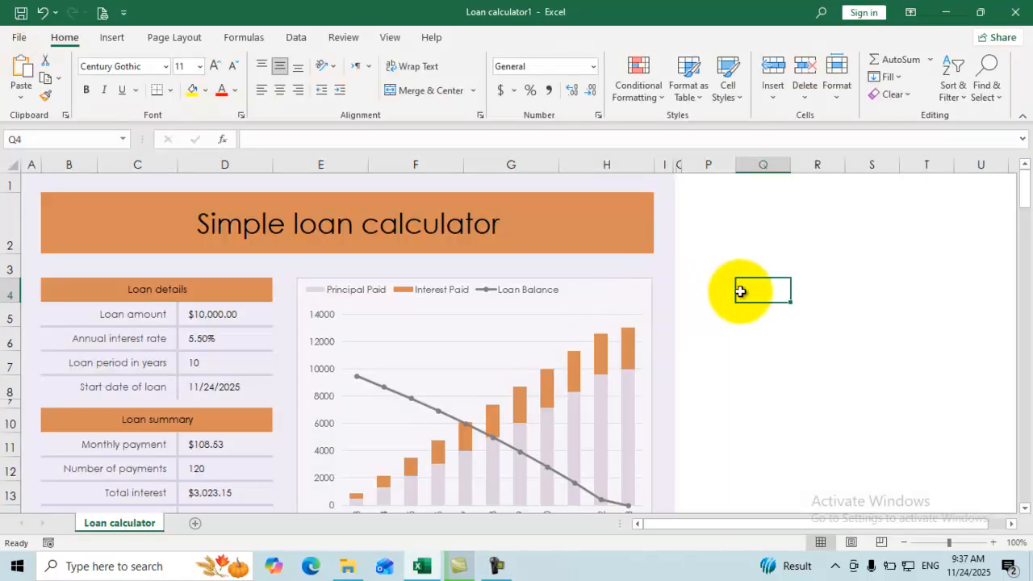
type("C:\\Users\\M.Farooq Stanikzai\\Documents\\Loan calculator1.xlsx")
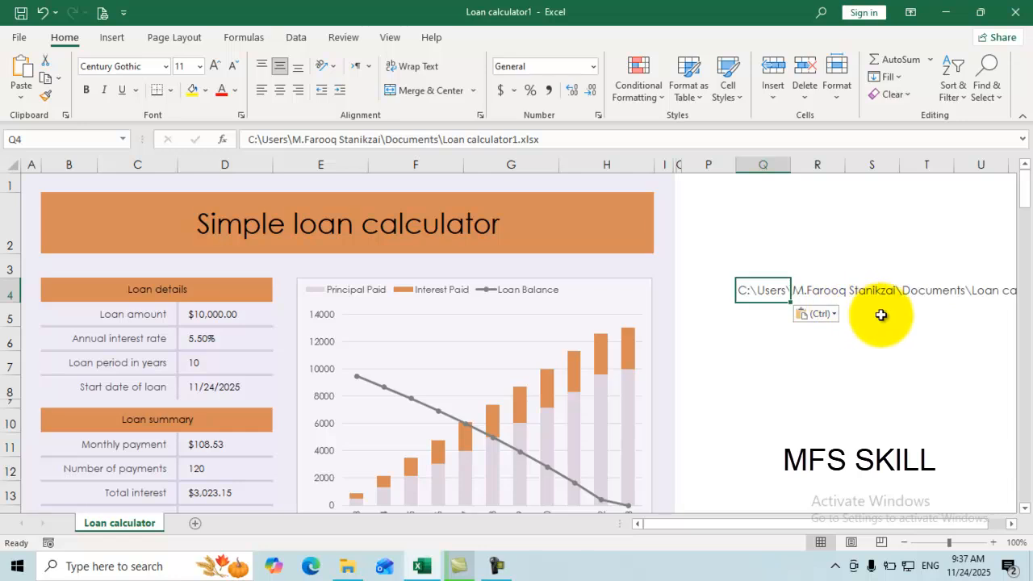
Clear the pasted path from P4:W5 and return to column A.
left_click(927, 293)
left_click(982, 292)
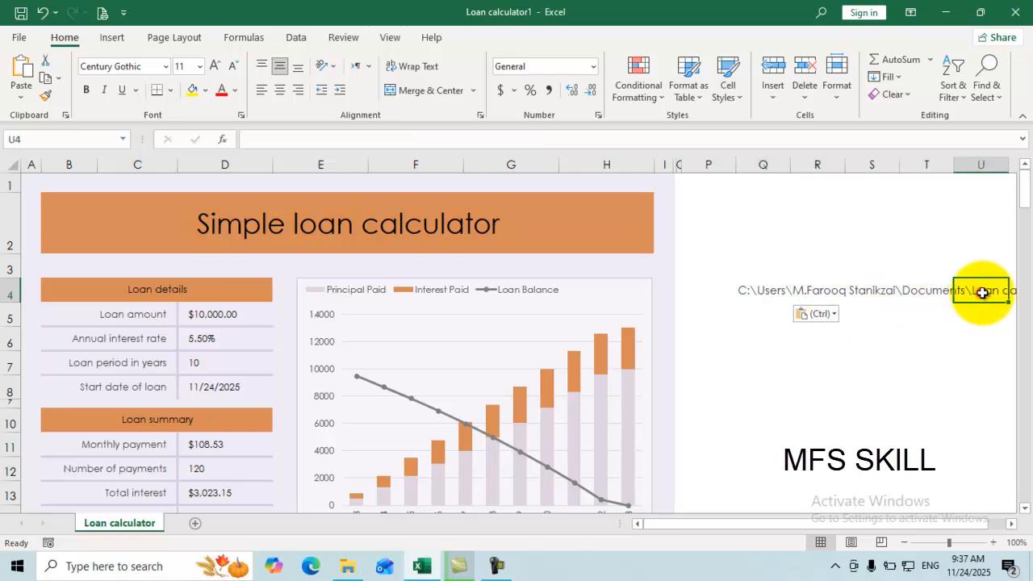
left_click(936, 312)
key("Right")
key("Right")
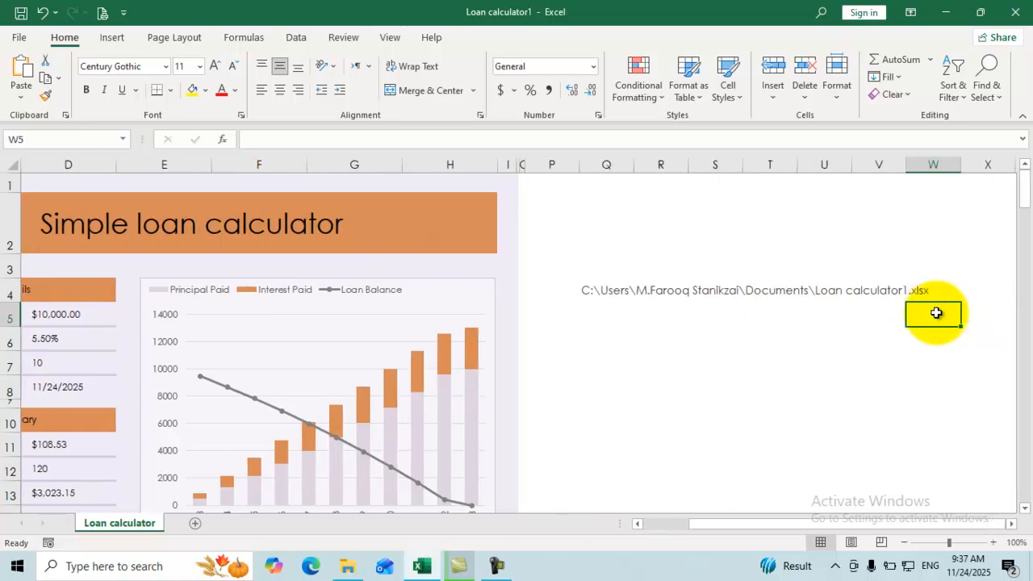
key("Right")
left_click_drag(935, 283, 597, 298)
key("Delete")
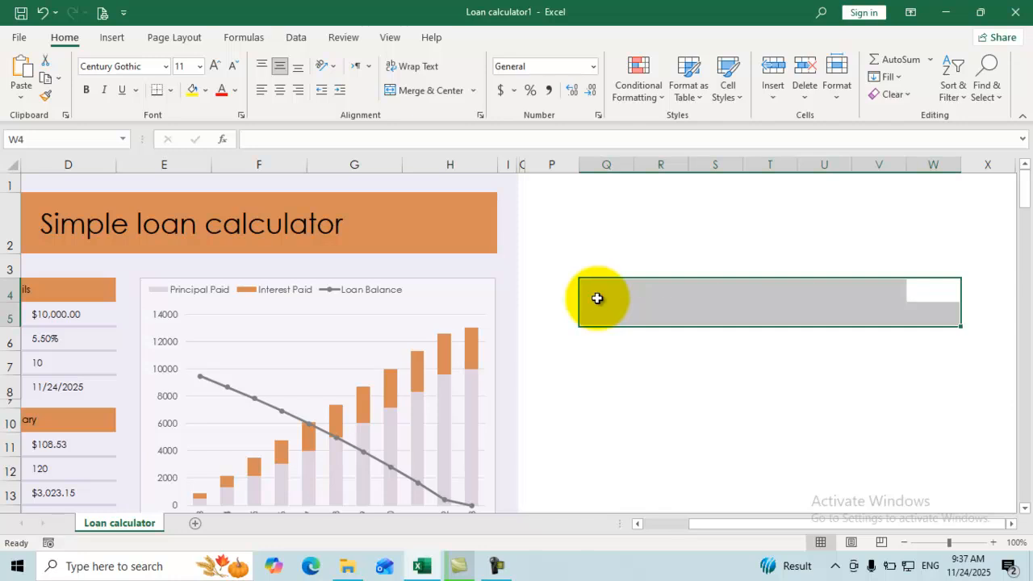
left_click(560, 238)
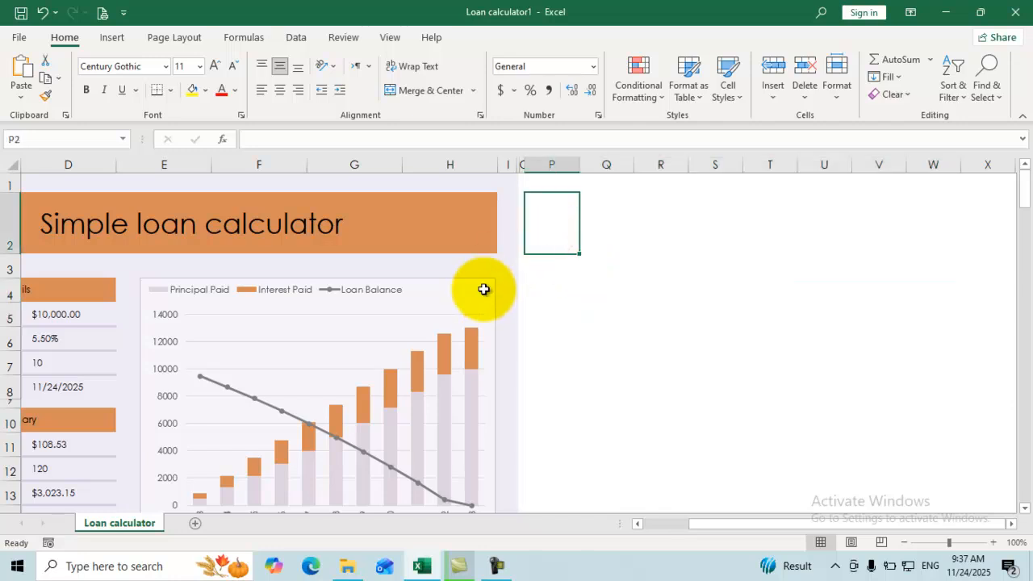
left_click(114, 336)
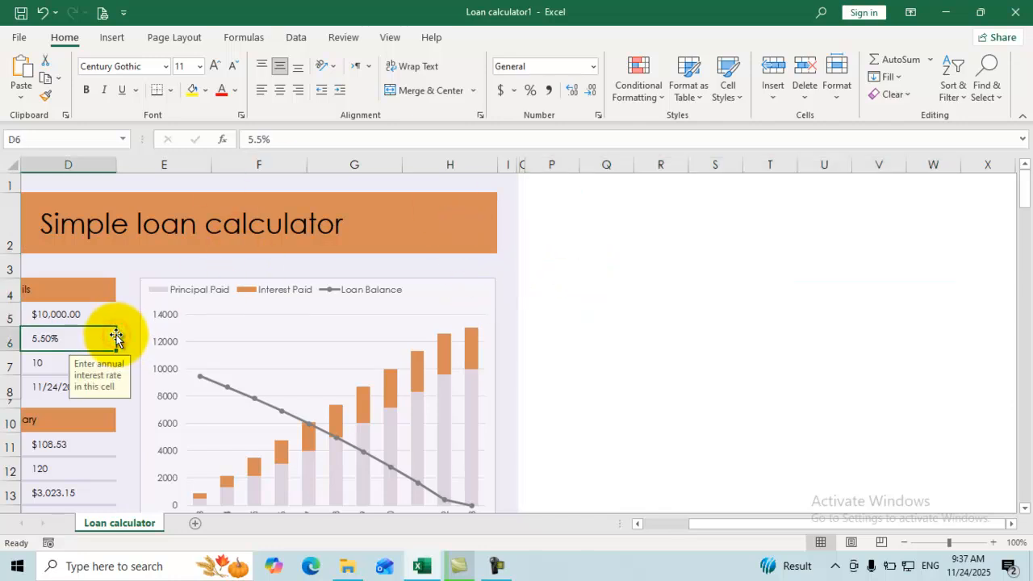
key("Left")
key("Left")
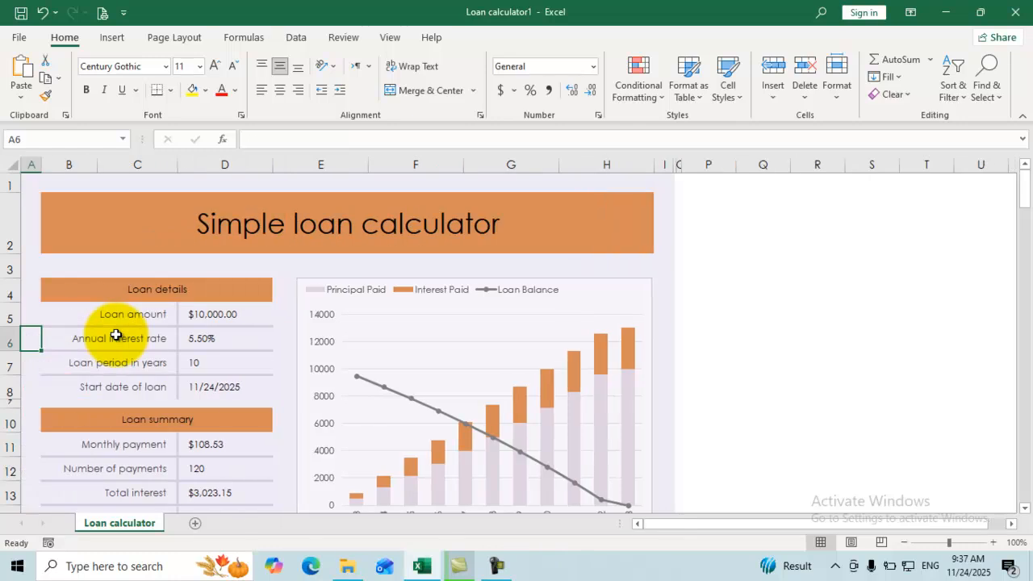
Open the workbook's Documents folder from the Info page, then close that Explorer window.
left_click(24, 39)
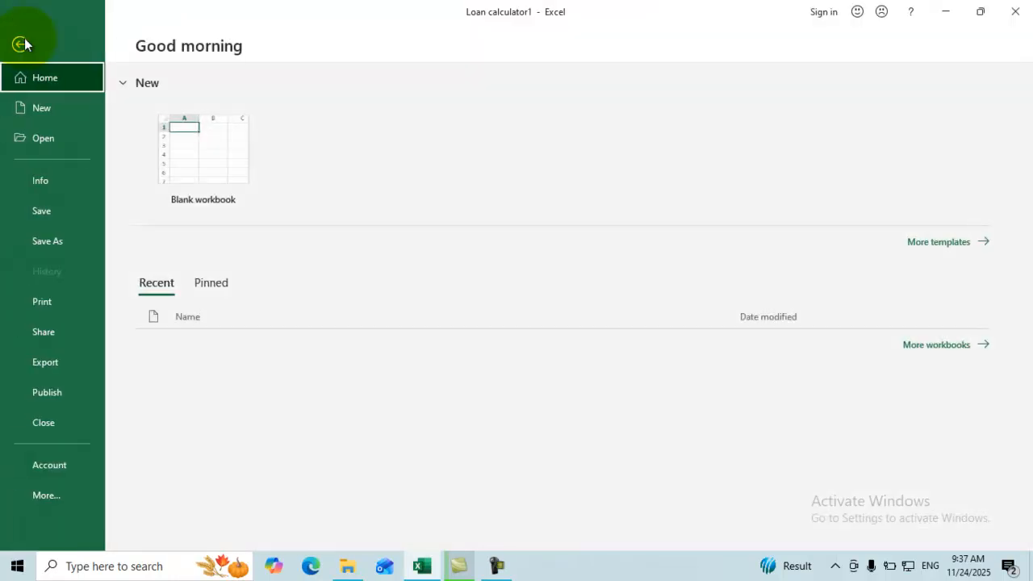
left_click(55, 183)
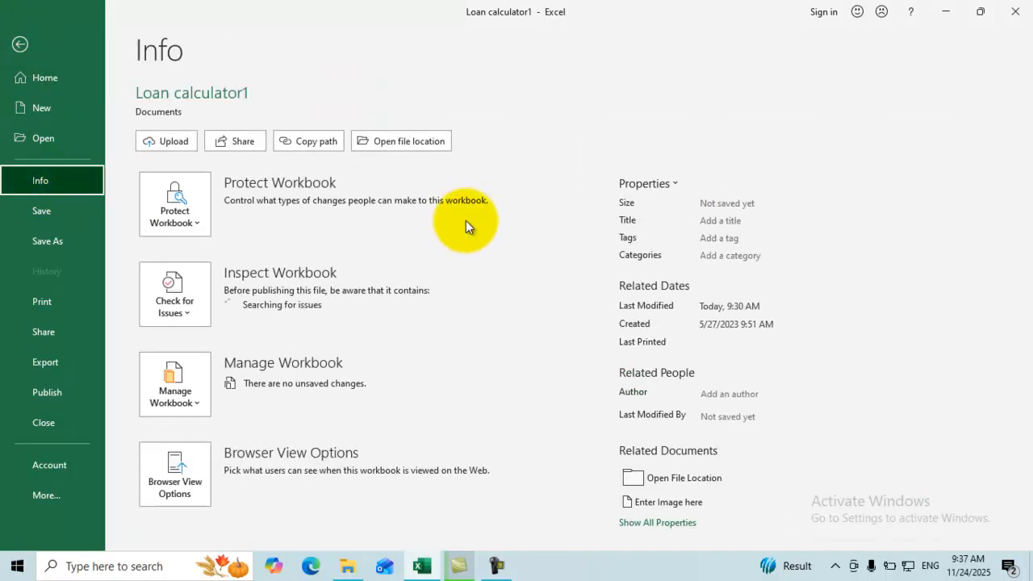
left_click(405, 144)
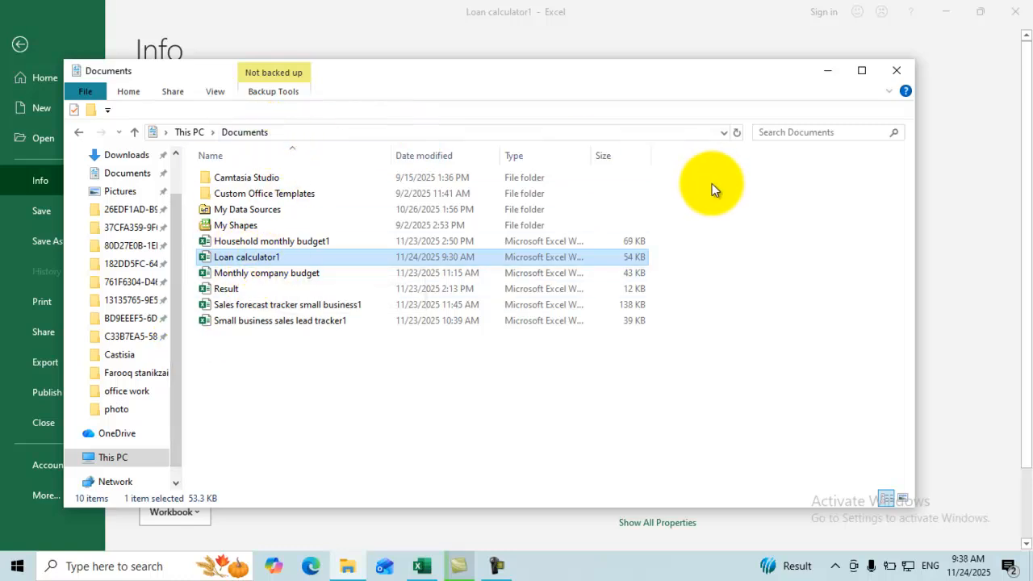
left_click(896, 73)
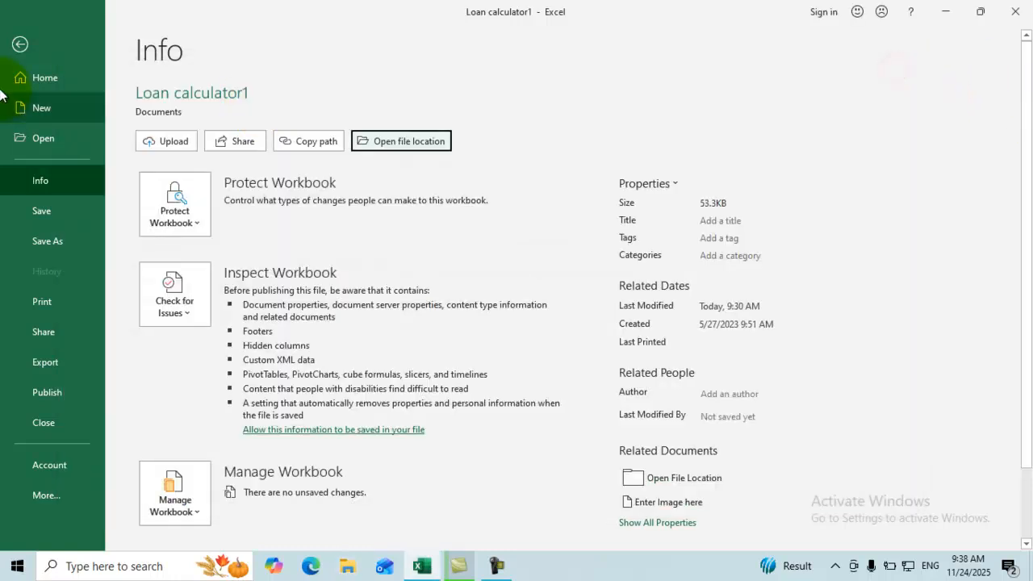
Turn on Always Open Read-Only under Protect Workbook and return to the sheet.
left_click(195, 219)
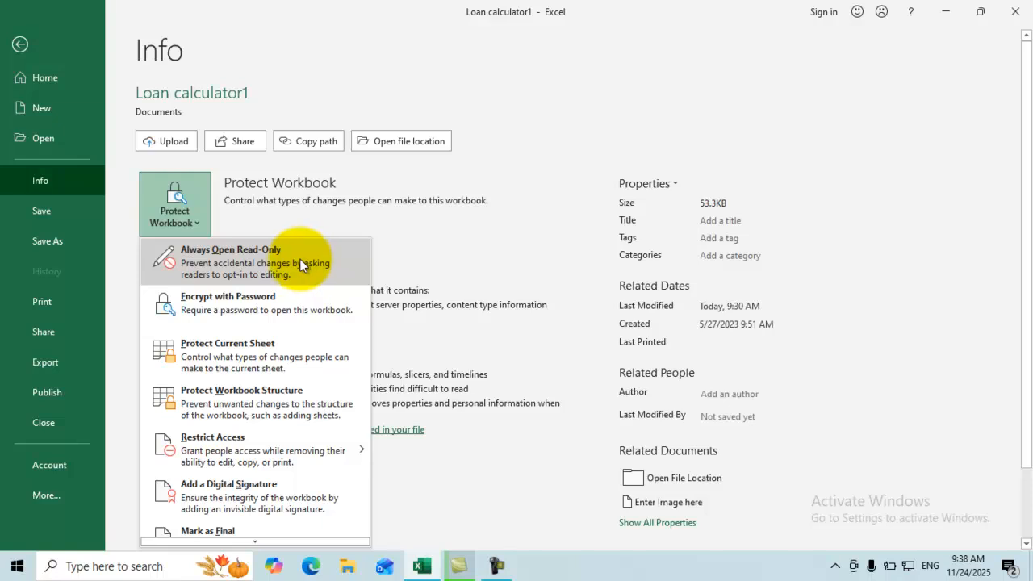
left_click(255, 263)
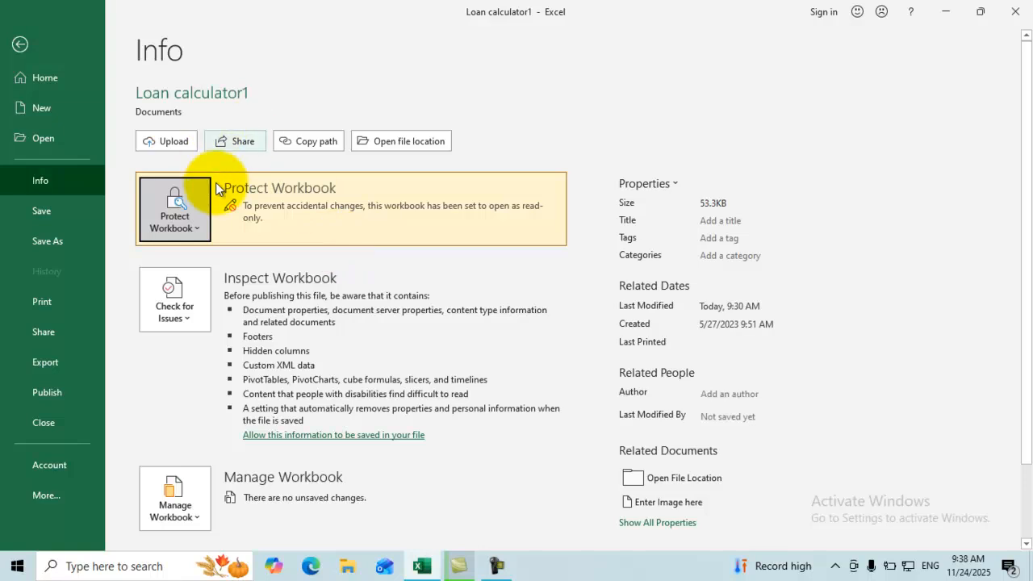
left_click(20, 46)
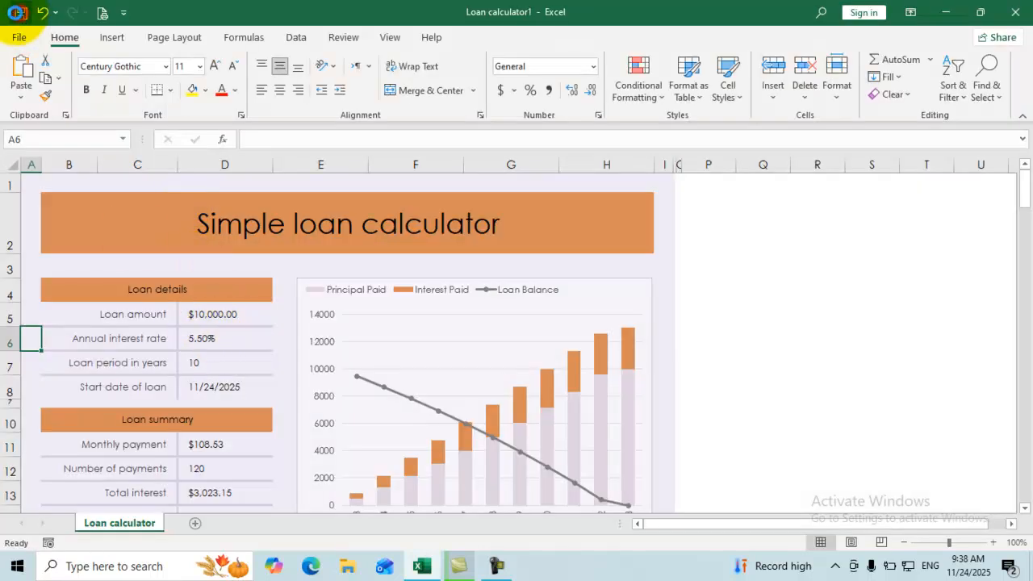
Close Excel and reopen Loan calculator1 from the Documents folder in File Explorer.
left_click(1015, 13)
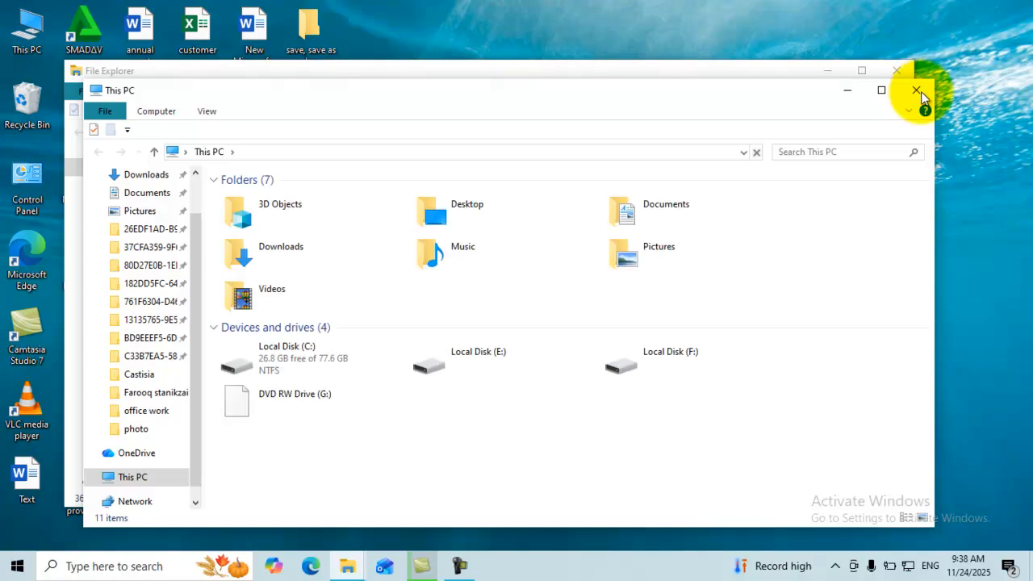
left_click(667, 208)
double_click(667, 208)
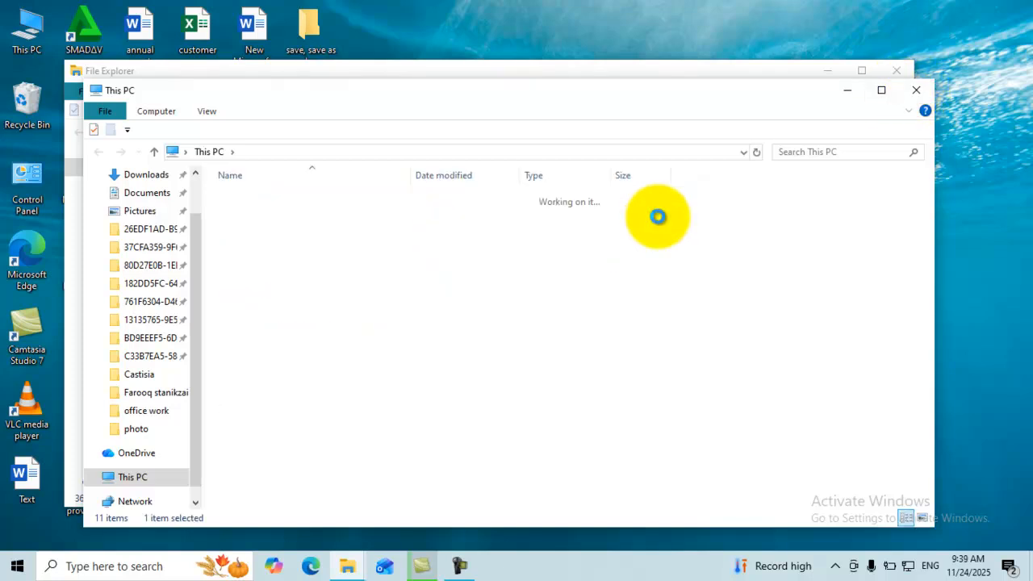
left_click(898, 69)
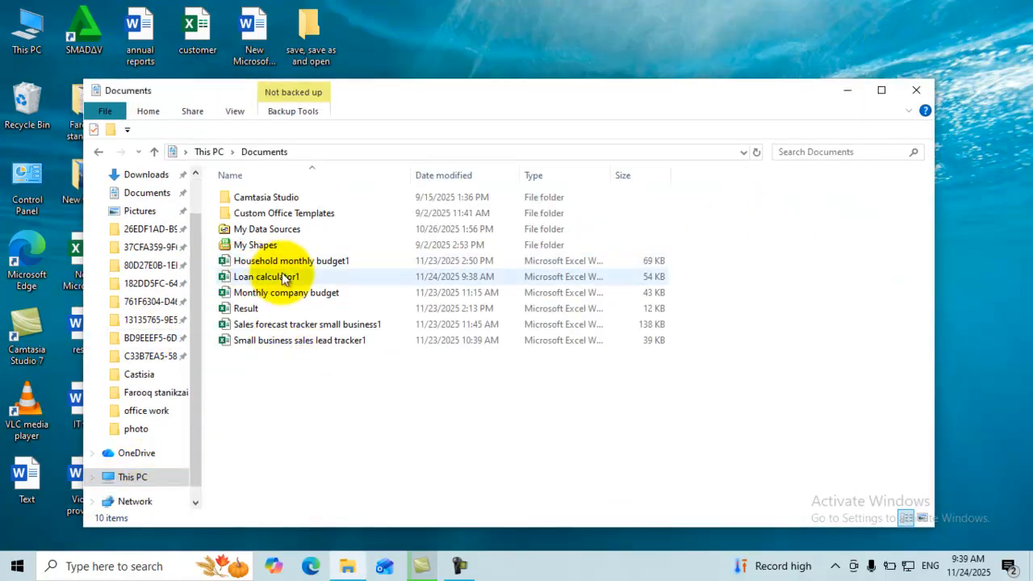
left_click(270, 283)
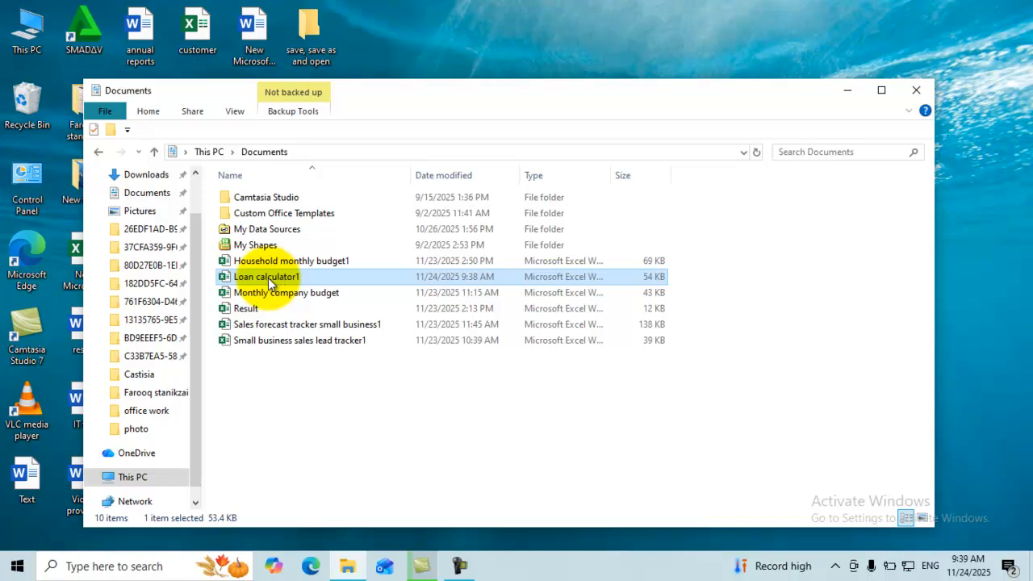
double_click(269, 281)
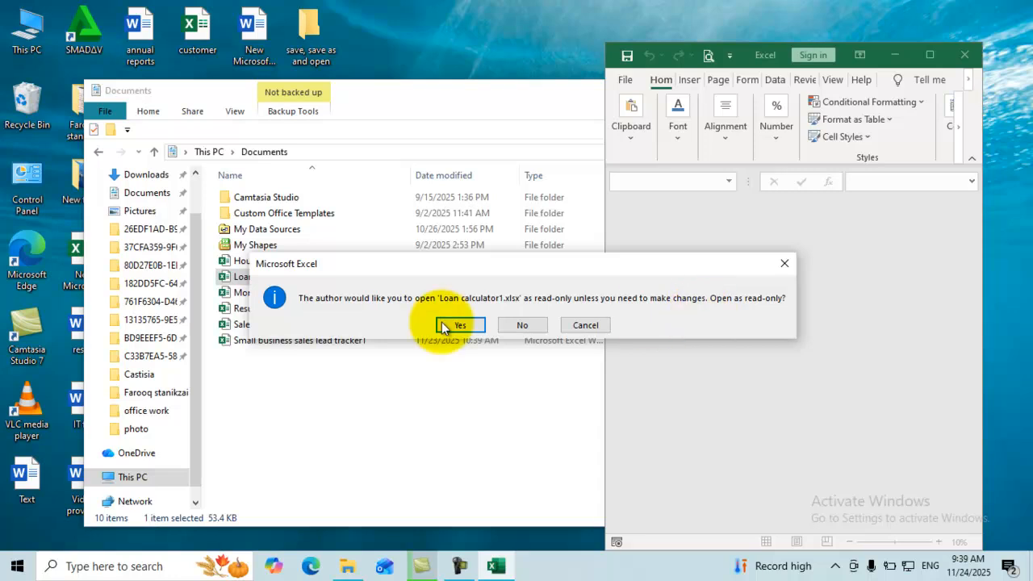
Open the workbook read-only, maximize it, and inspect D7 and the payments formula.
left_click(444, 325)
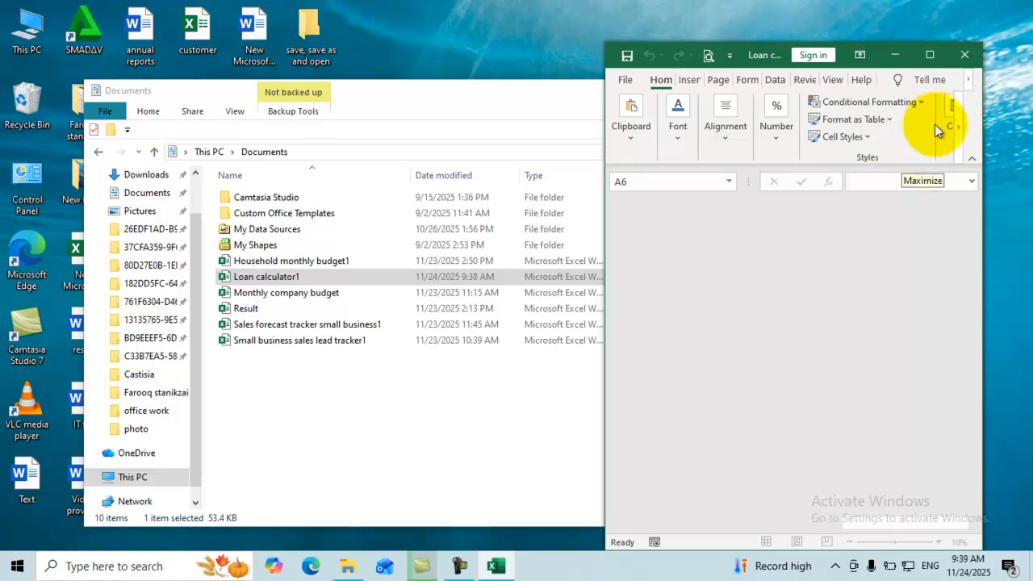
left_click(930, 55)
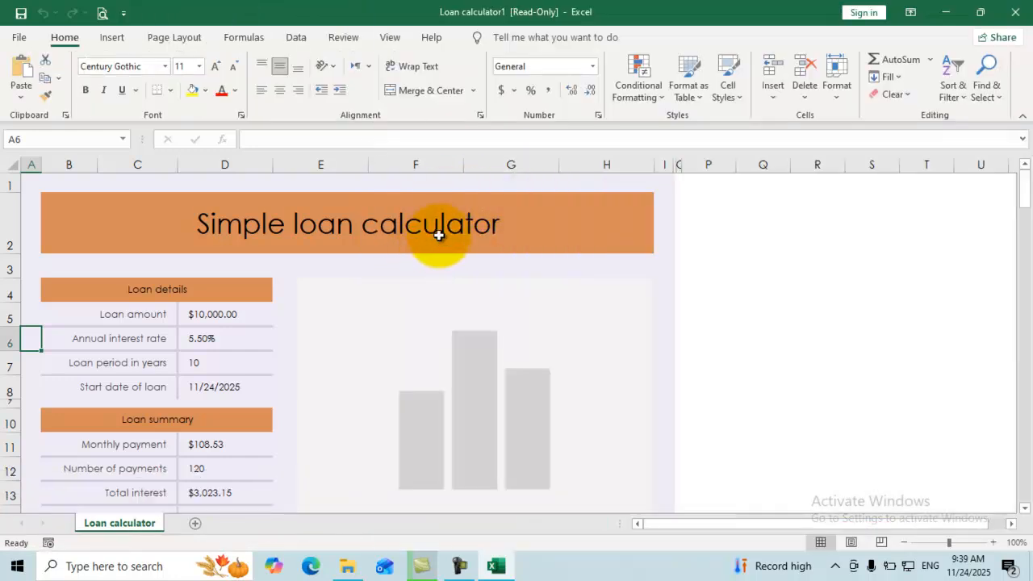
left_click(196, 362)
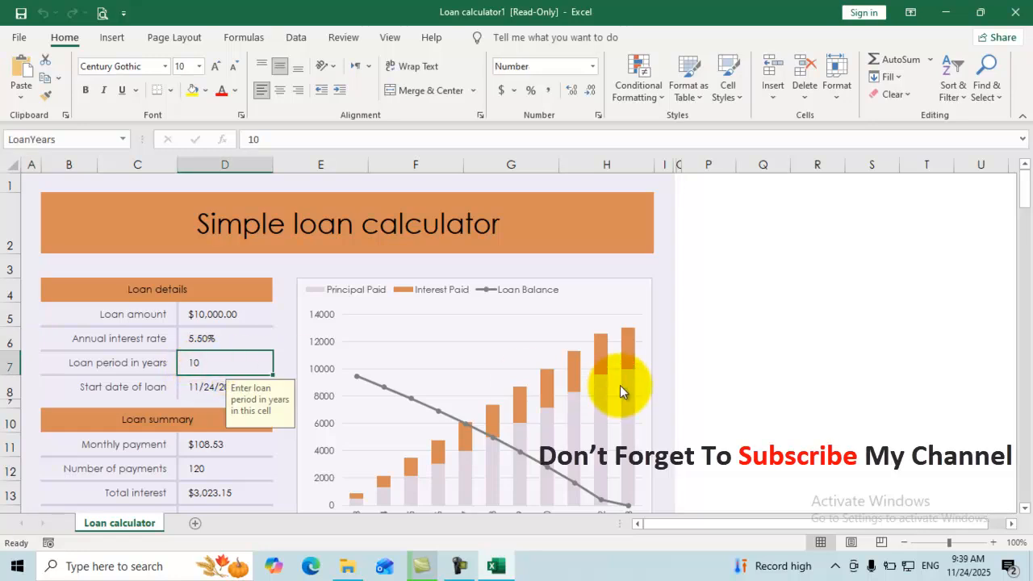
left_click(206, 467)
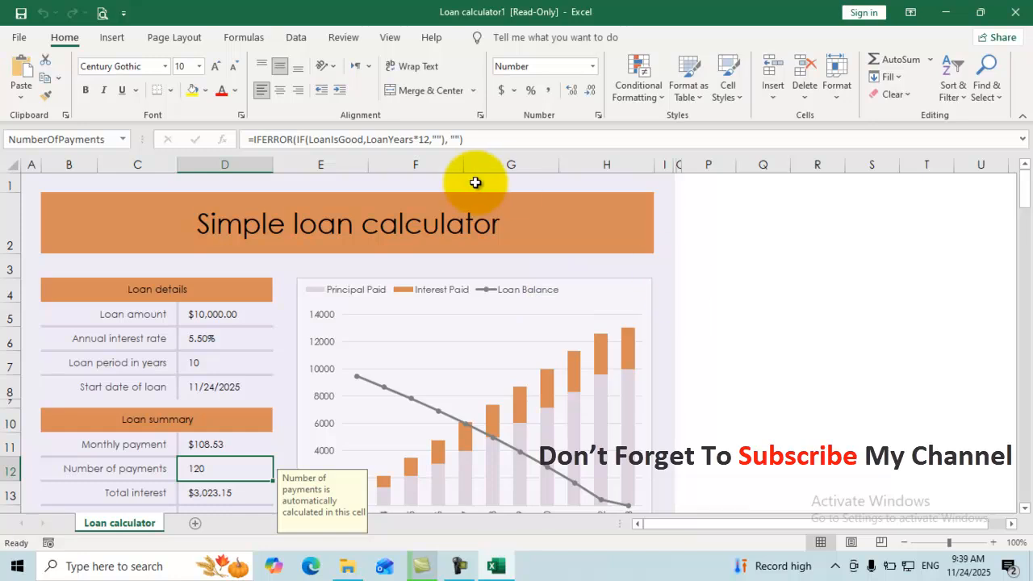
Replace the title with 'd', move the chart left, and enter 's' in D7 and D6.
left_click(425, 226)
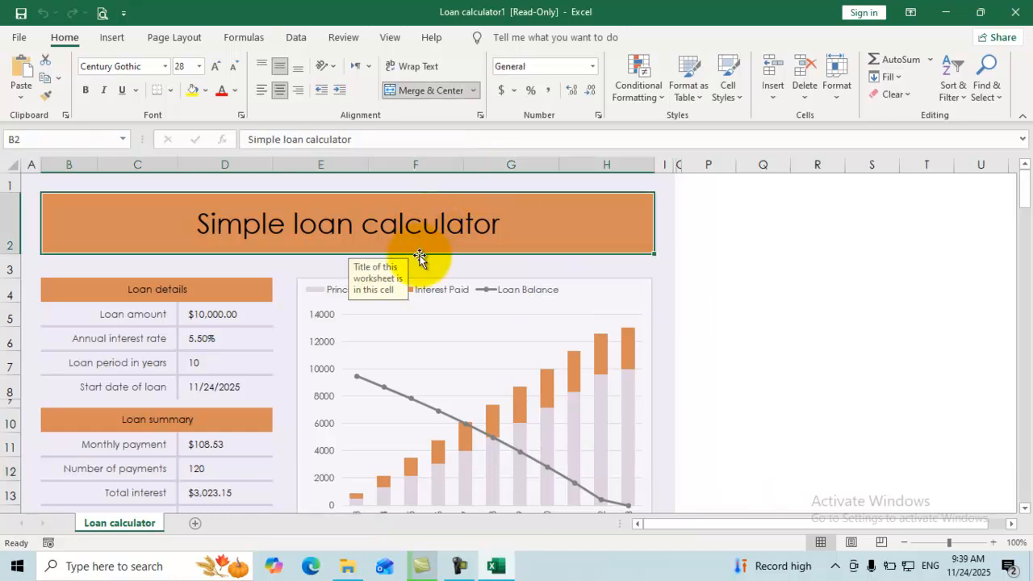
type("d")
left_click_drag(295, 296, 226, 360)
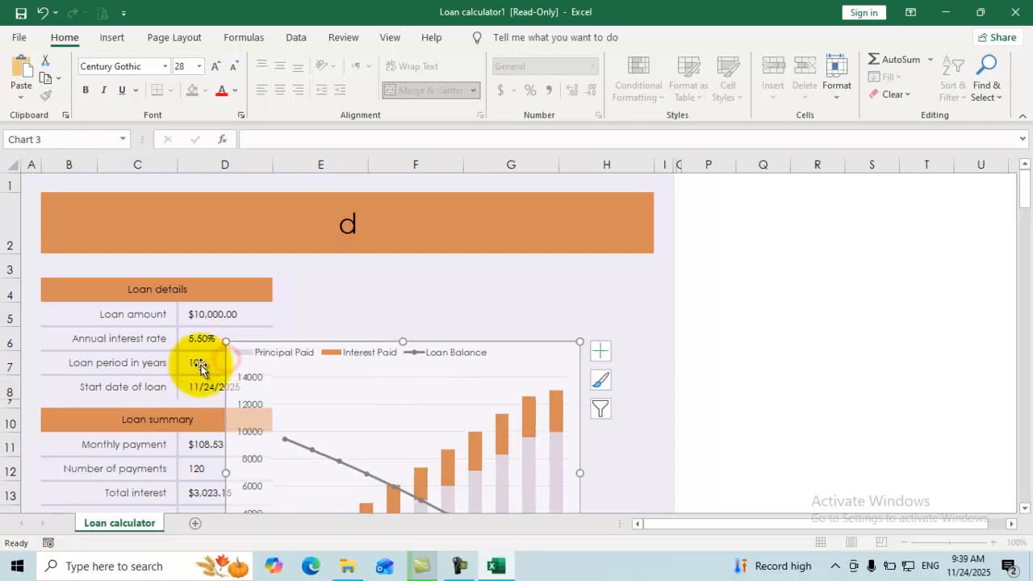
left_click_drag(292, 364, 315, 329)
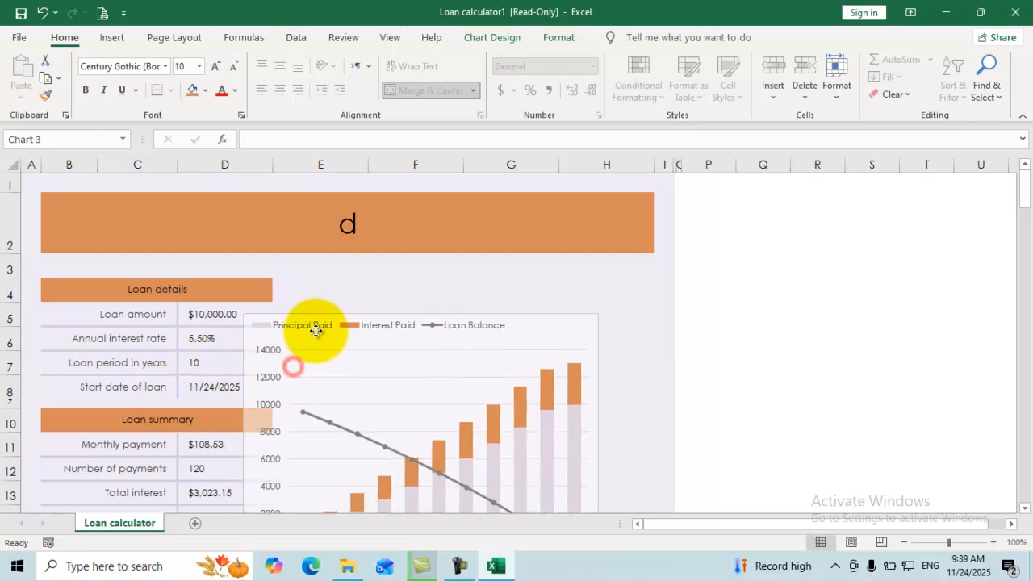
left_click(196, 367)
type("s")
key("Return")
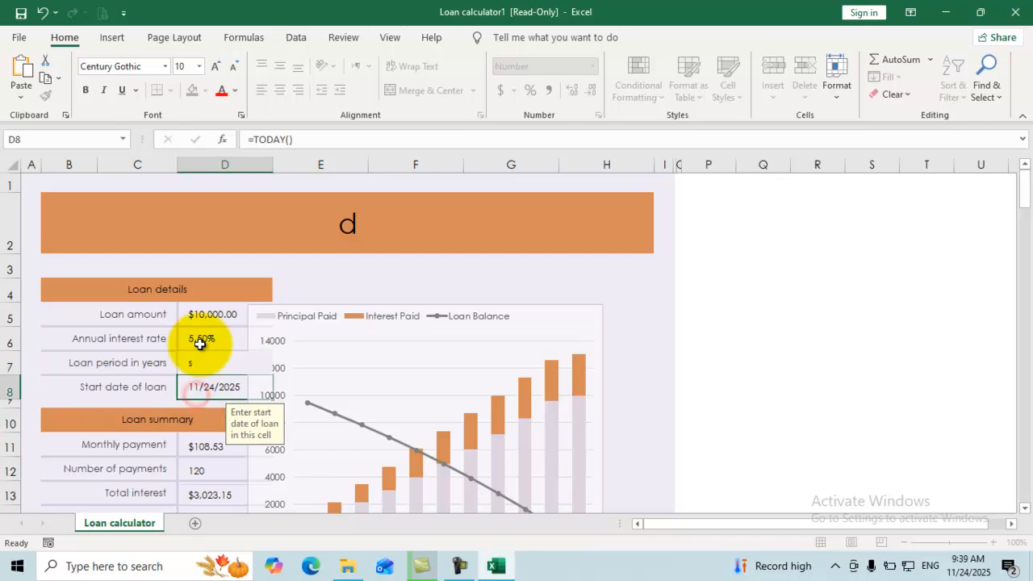
left_click(201, 341)
type("s")
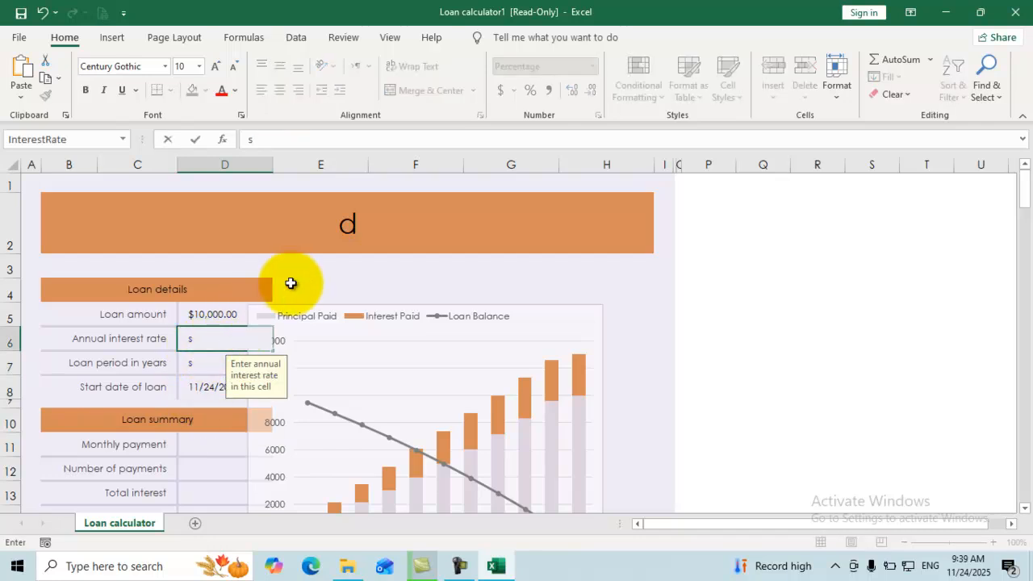
left_click(292, 285)
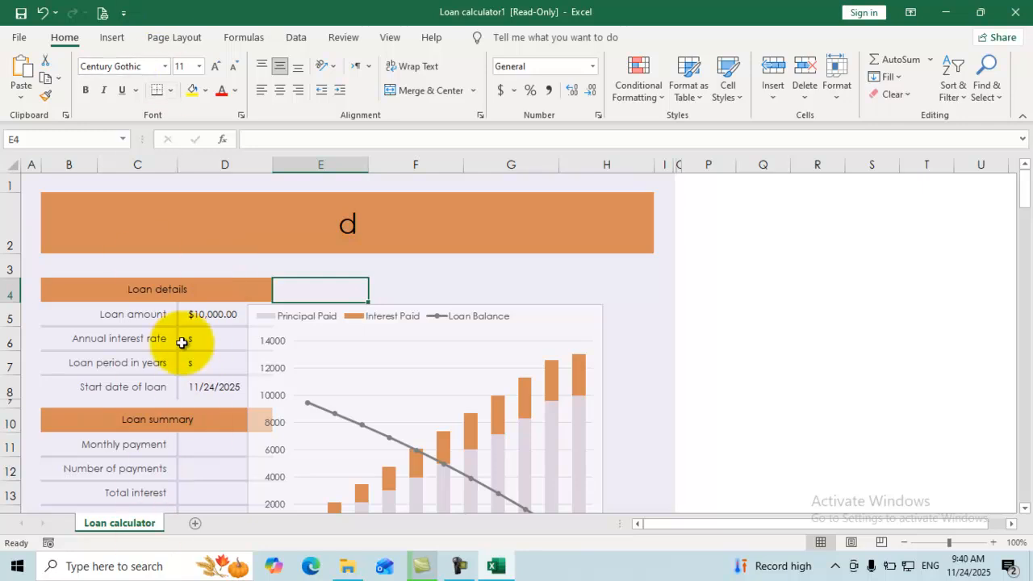
Attempt to save the read-only workbook, then close it with Don't Save.
left_click(21, 14)
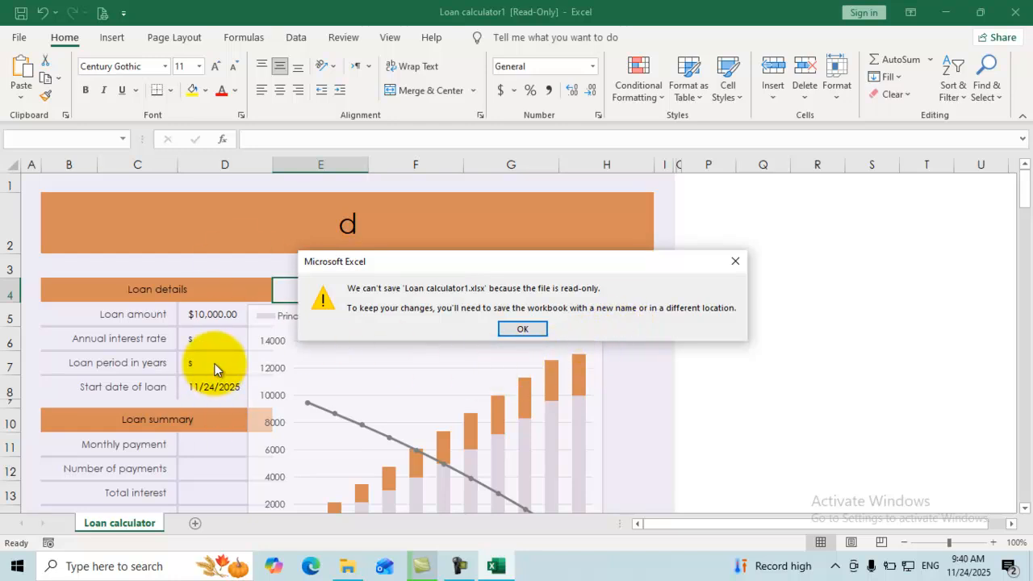
left_click(524, 329)
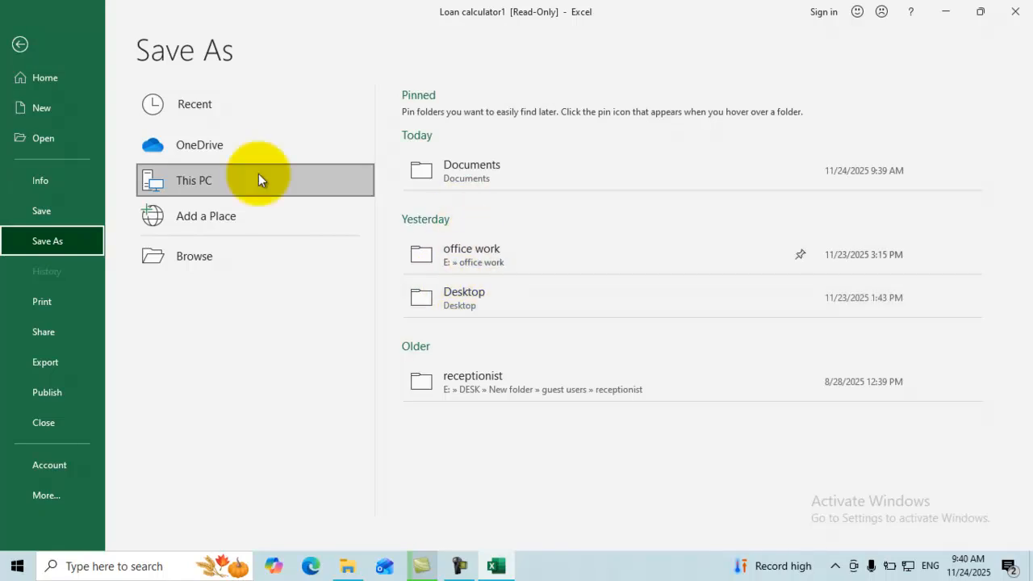
left_click(19, 46)
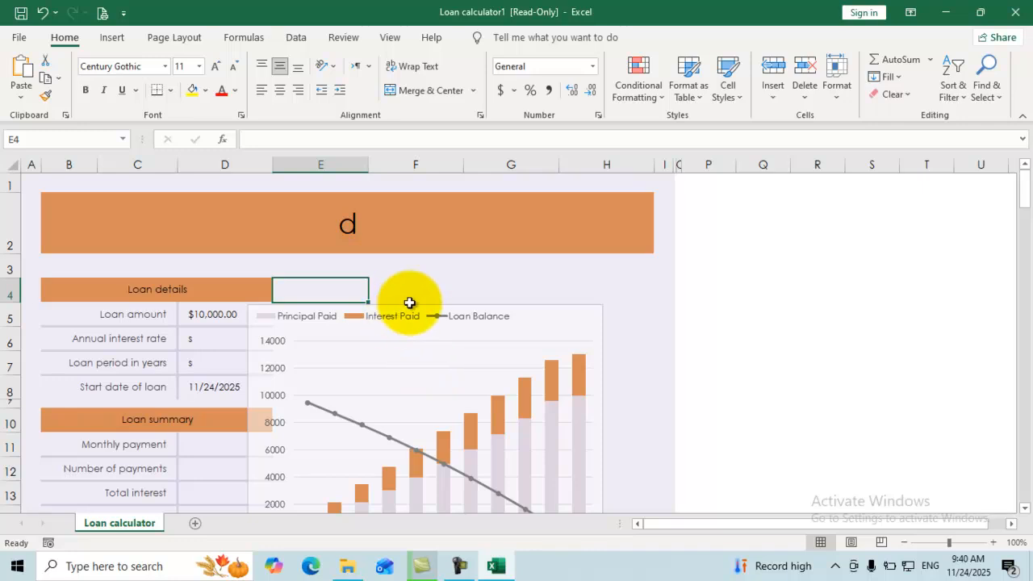
left_click(1019, 12)
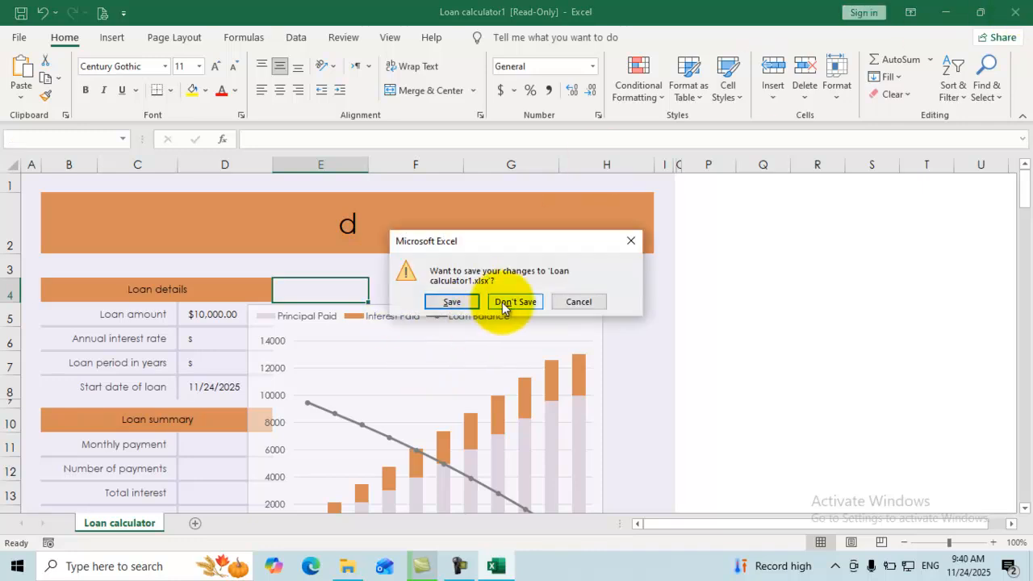
left_click(504, 302)
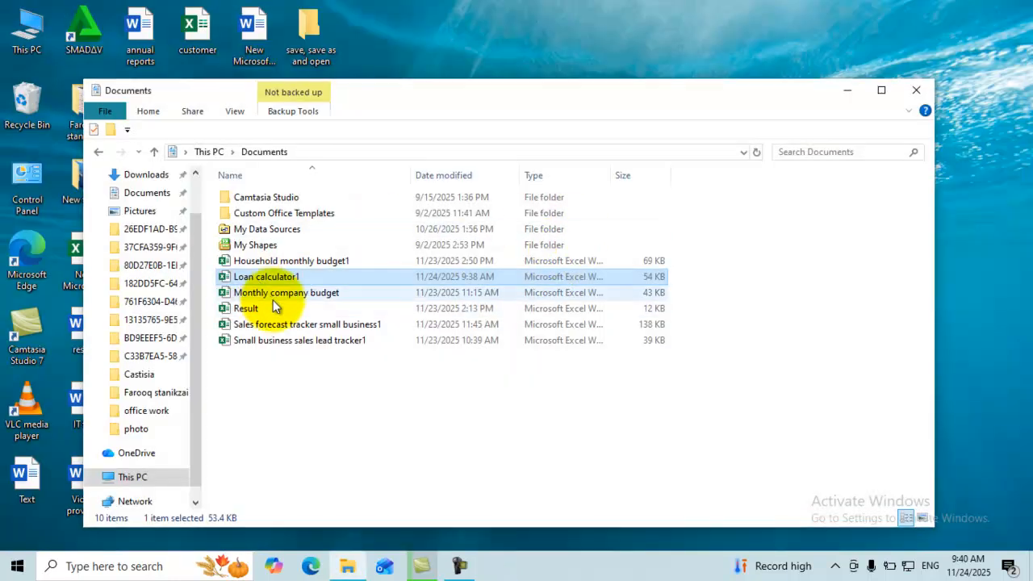
Reopen Loan calculator1 via right-click Open and answer No to read-only mode.
double_click(272, 276)
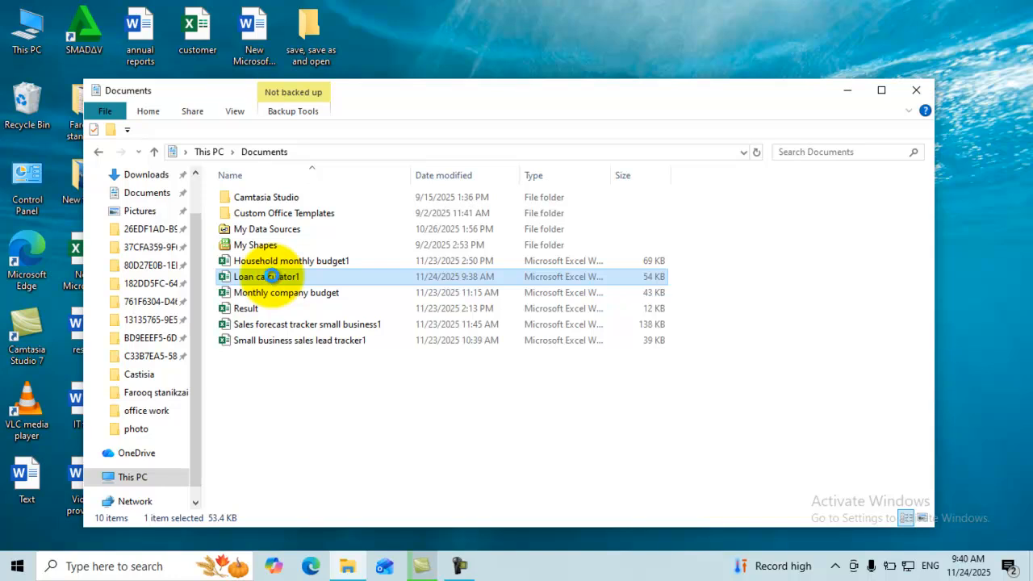
right_click(272, 276)
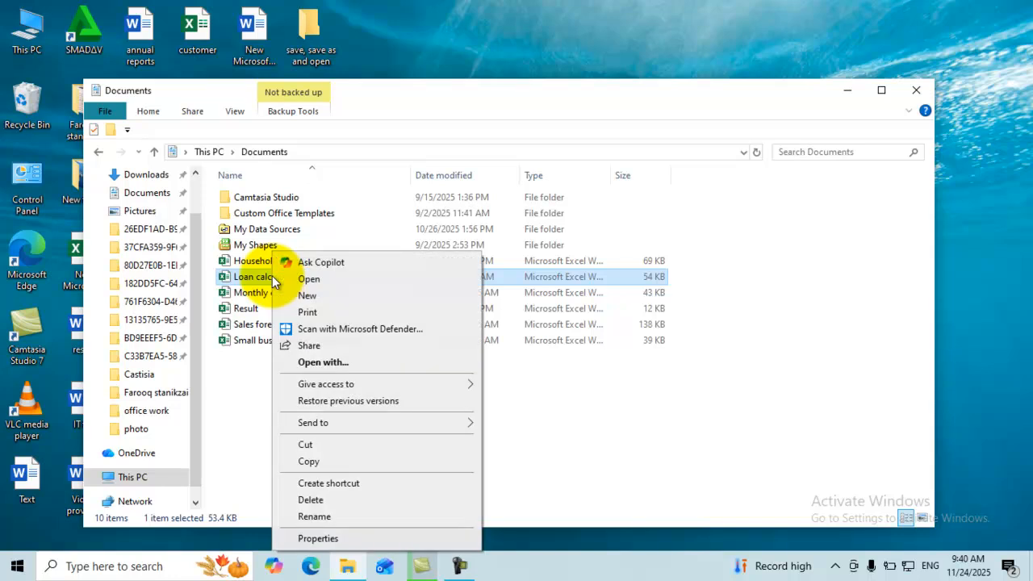
left_click(353, 279)
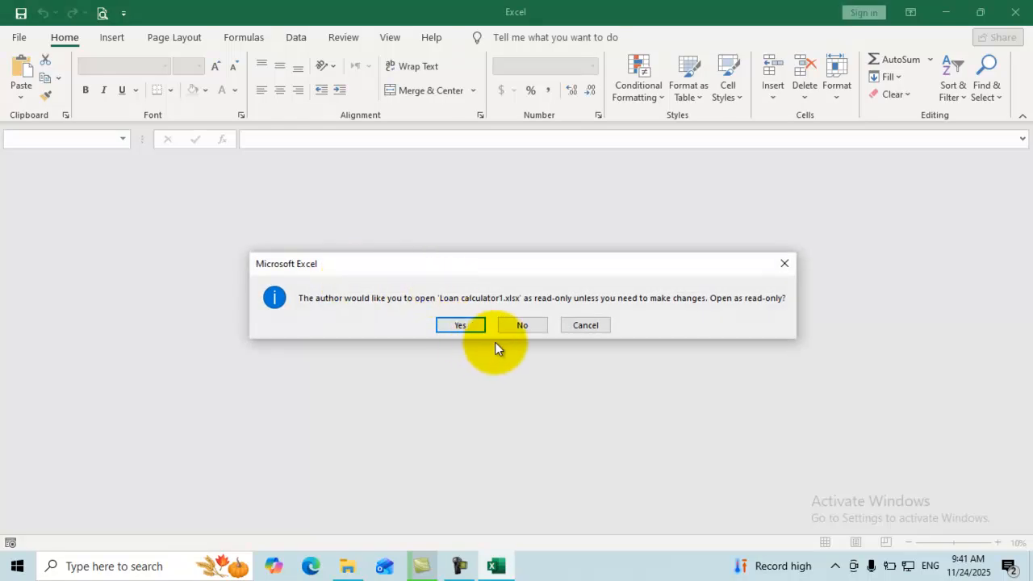
left_click(512, 324)
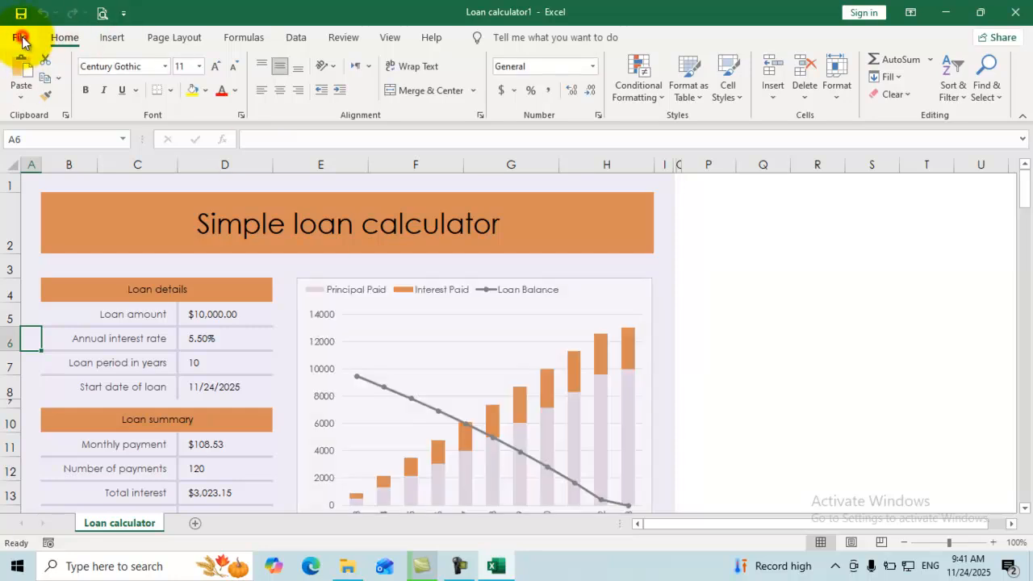
Switch off Always Open Read-Only in the Info page's Protect Workbook menu.
key("alt+f")
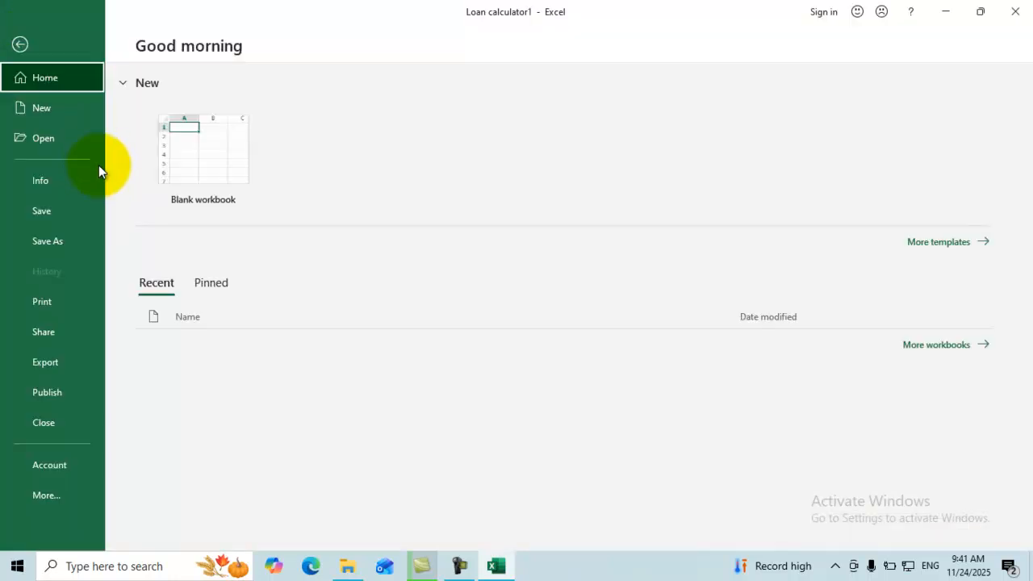
left_click(56, 179)
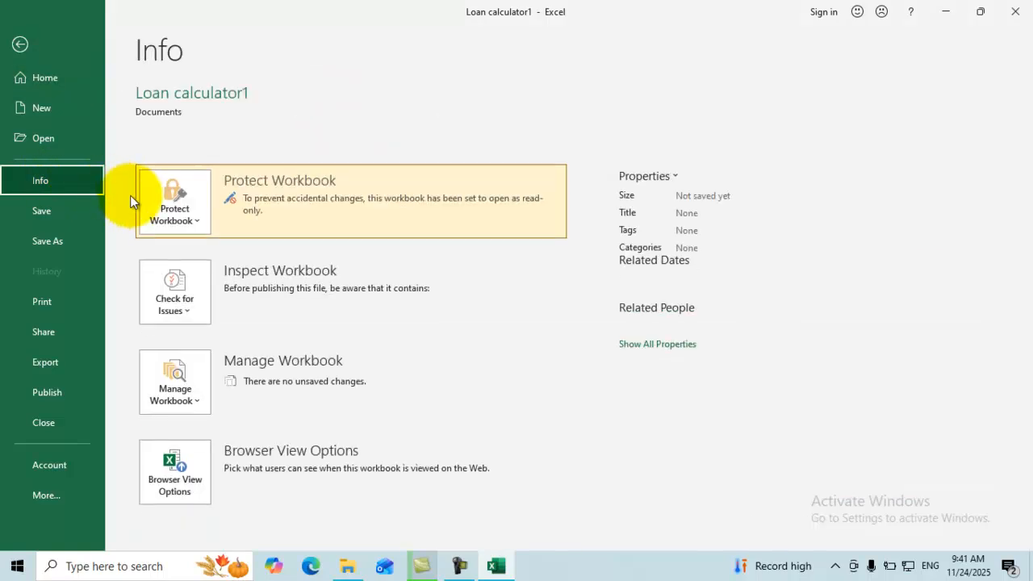
left_click(198, 213)
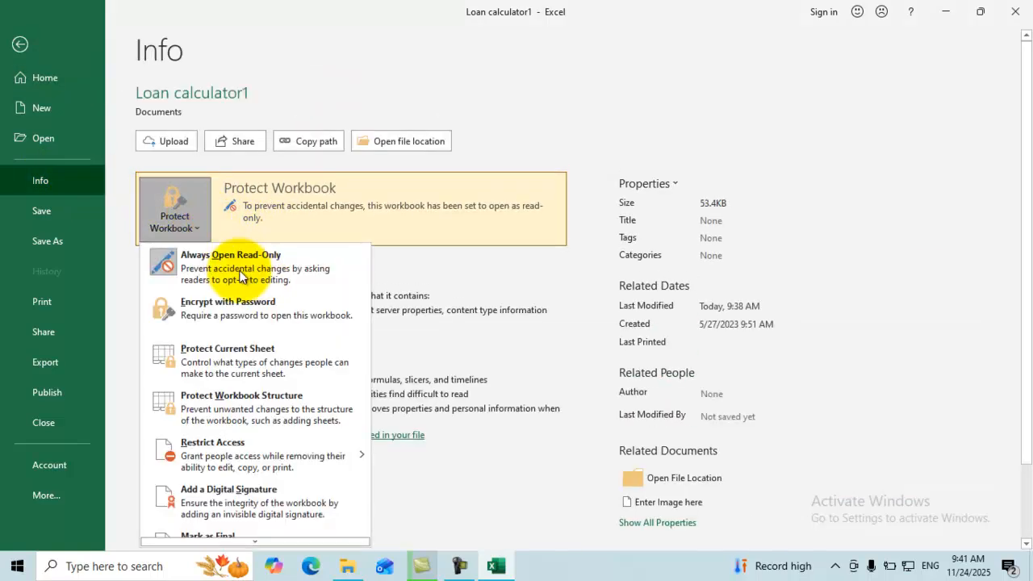
left_click(240, 262)
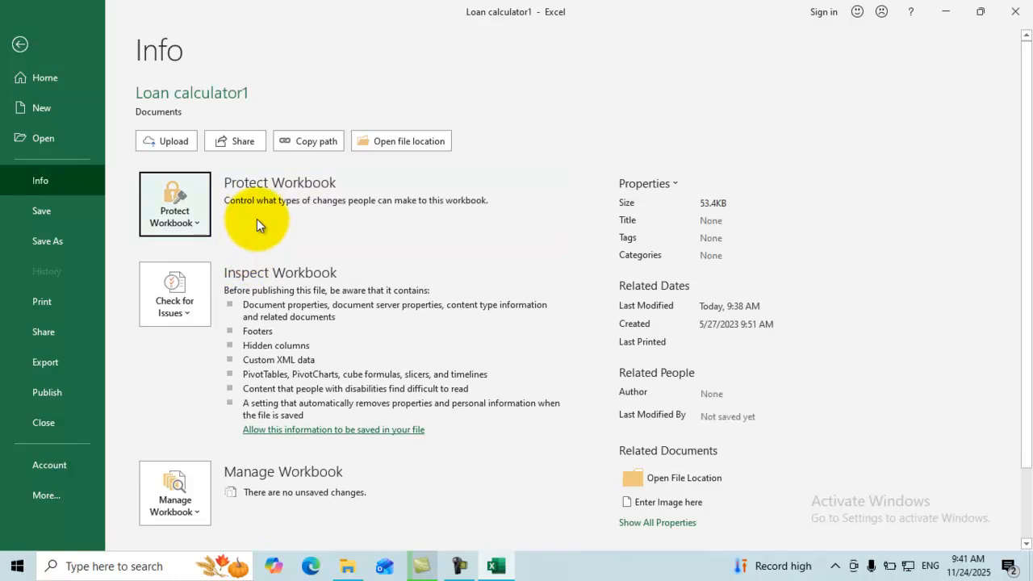
Encrypt the workbook with a password, entering it twice to confirm.
left_click(193, 220)
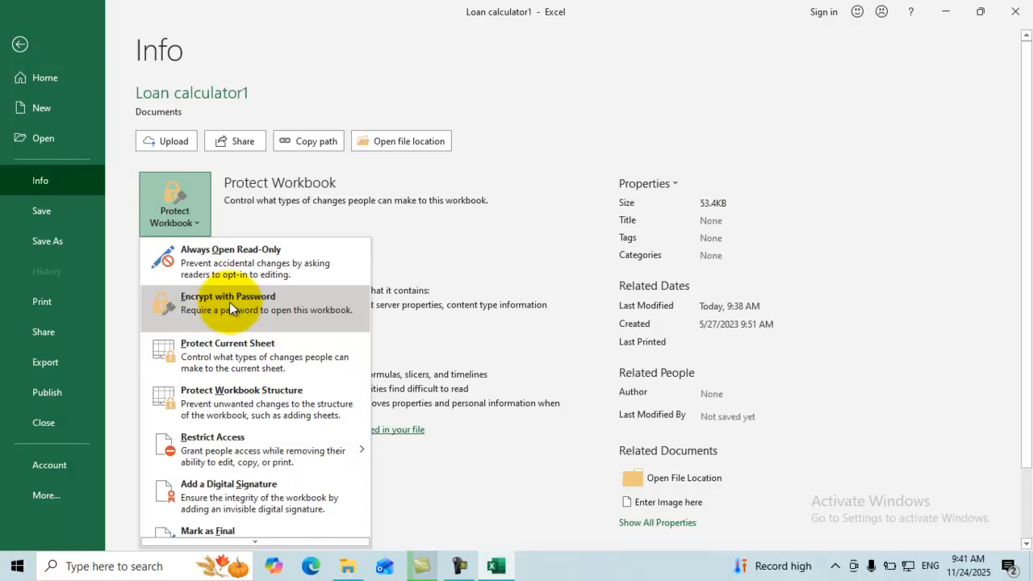
left_click(208, 300)
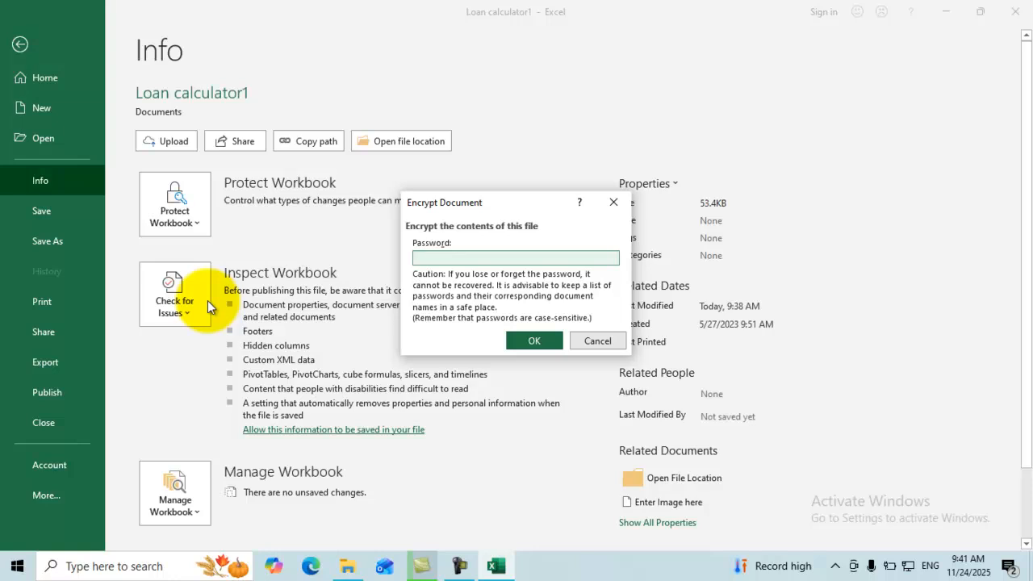
type("123")
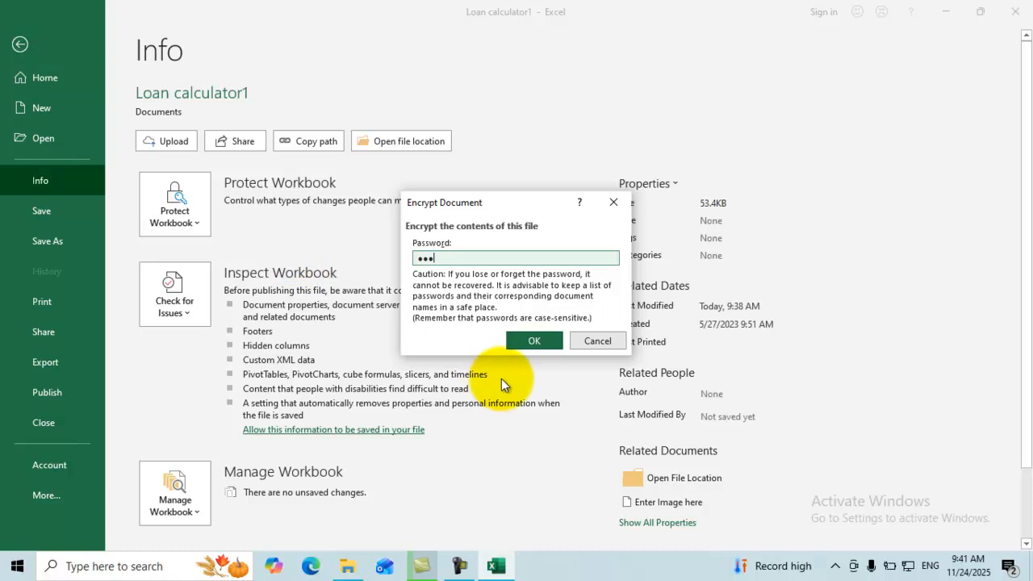
left_click(525, 341)
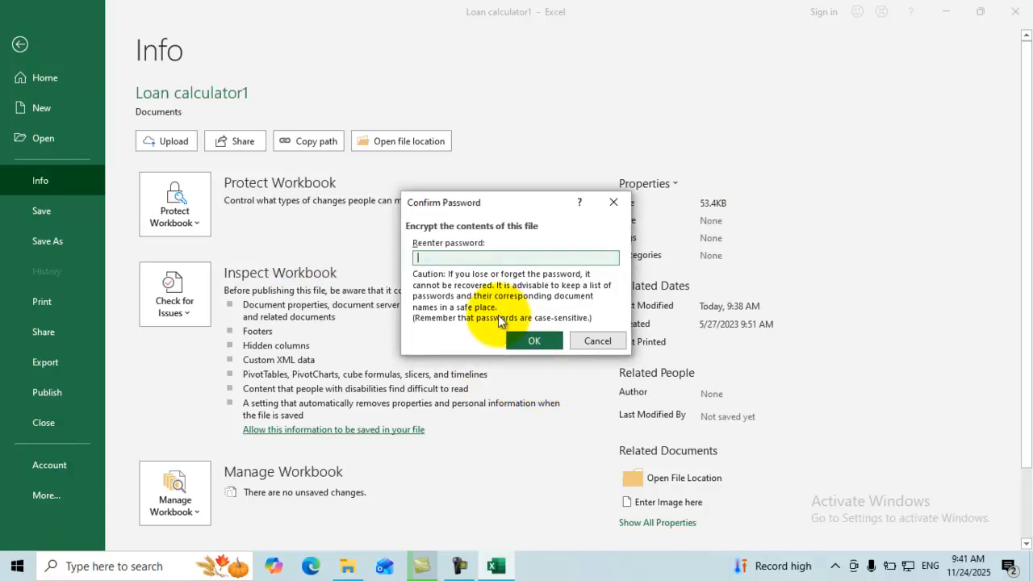
type("123")
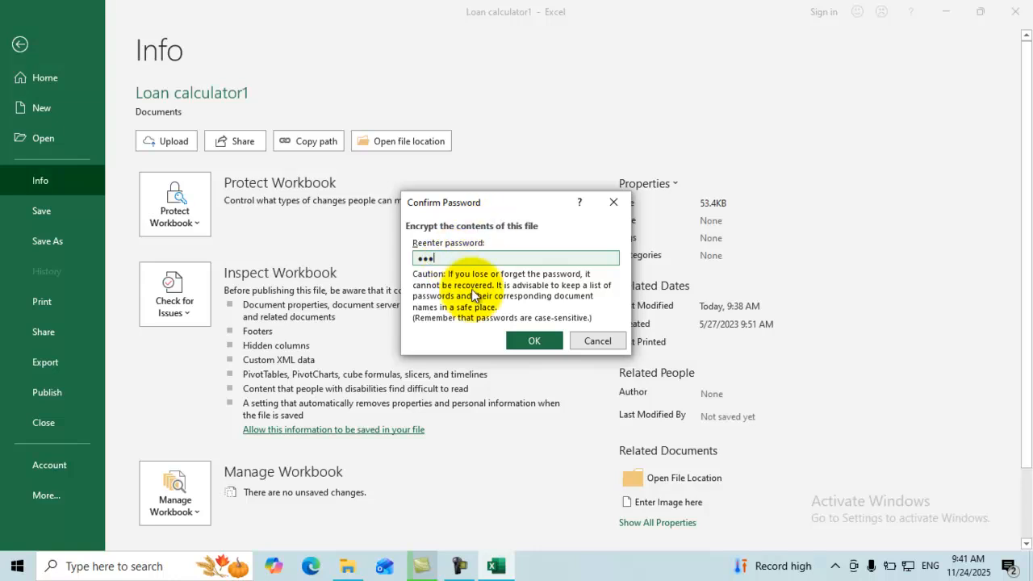
left_click(535, 339)
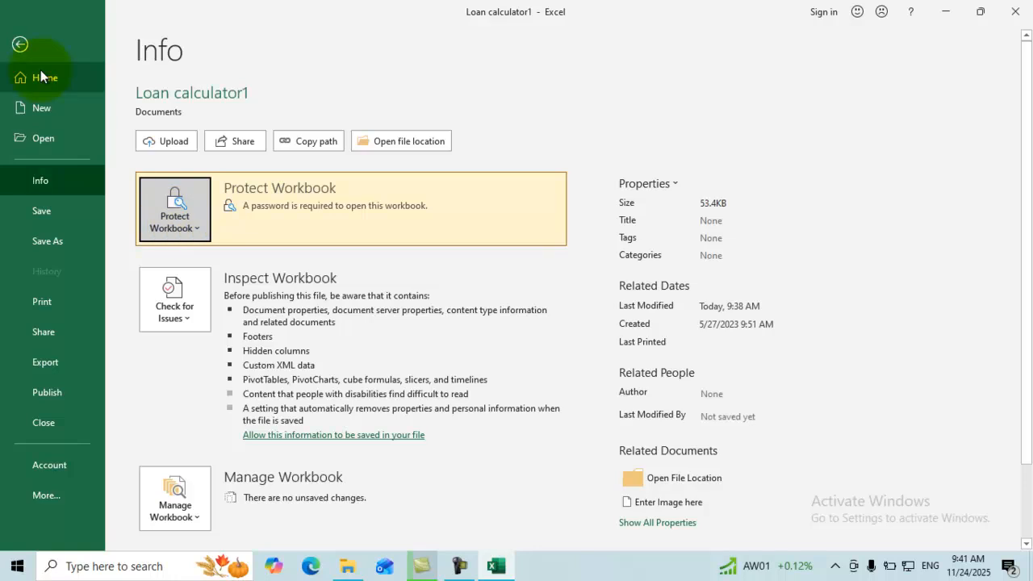
Close Loan calculator1 saving the changes, then exit Excel.
left_click(20, 44)
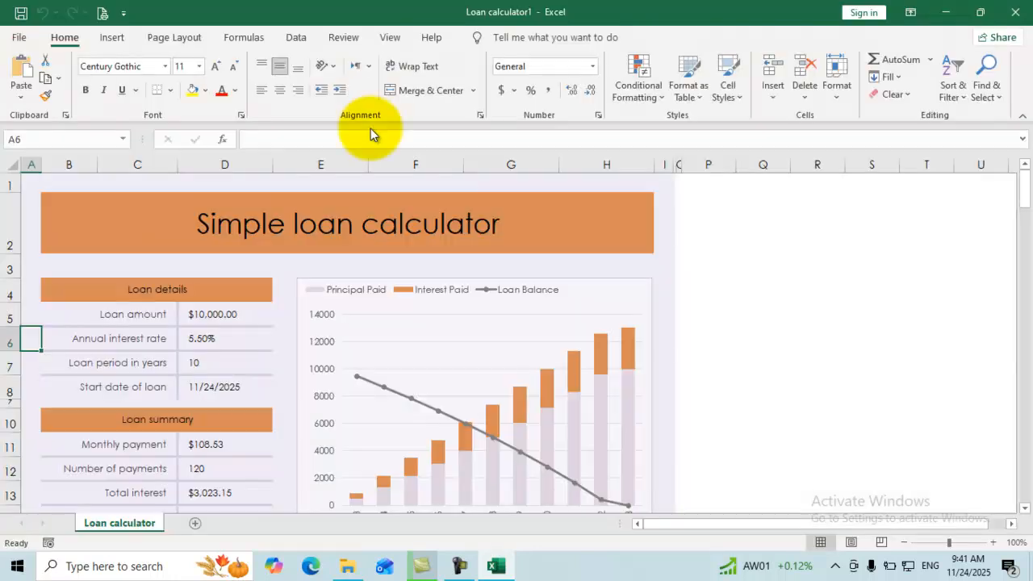
left_click(1015, 12)
left_click(453, 301)
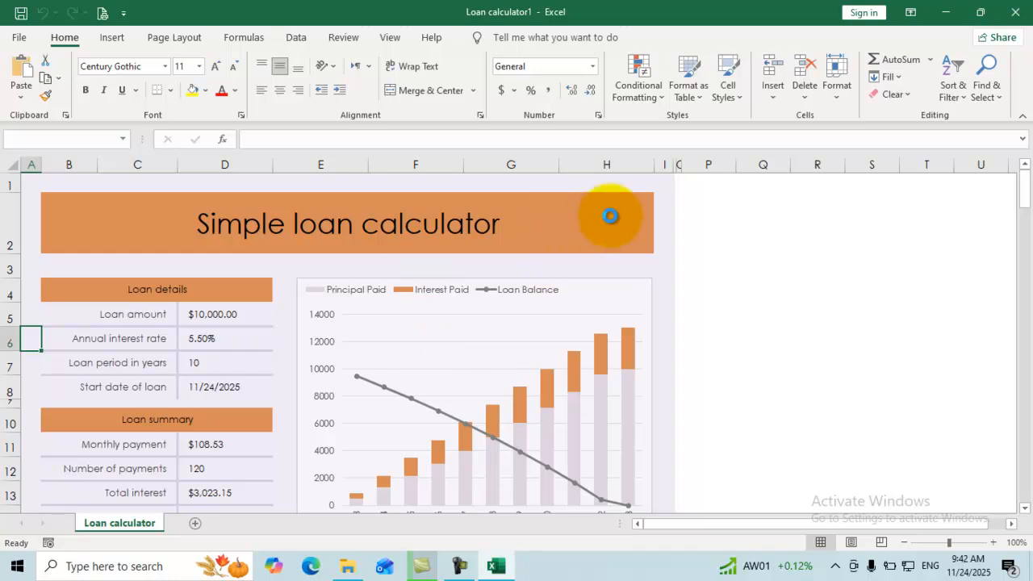
key("alt+F4")
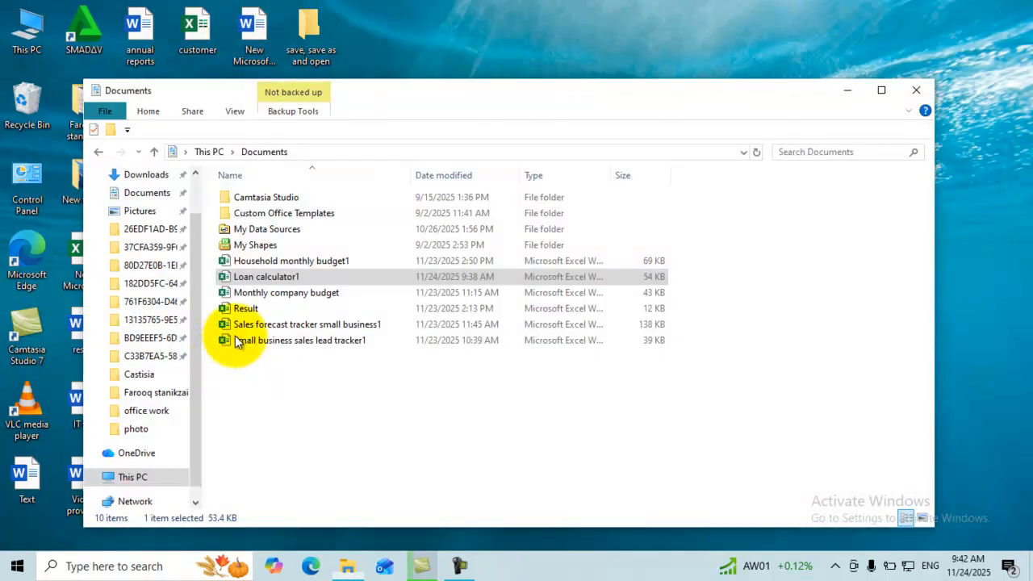
Open the Loan calculator1 workbook from the Documents folder using its right-click Open command.
double_click(271, 276)
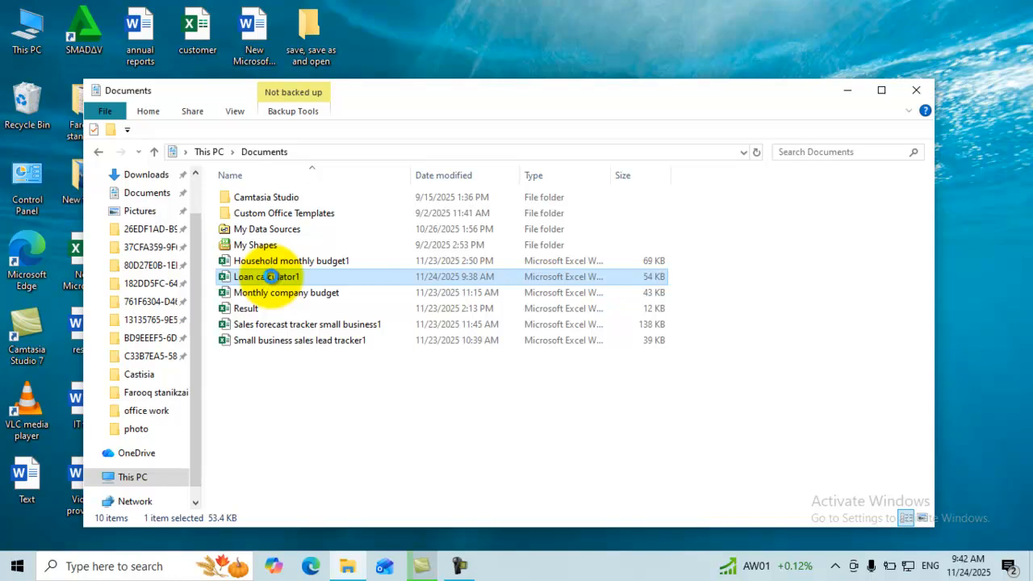
right_click(272, 279)
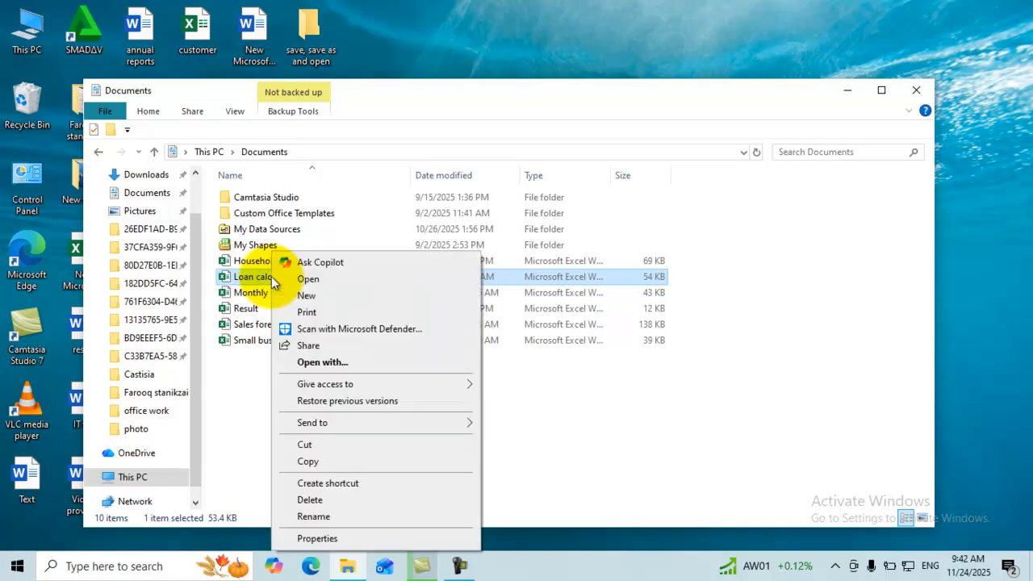
left_click(317, 279)
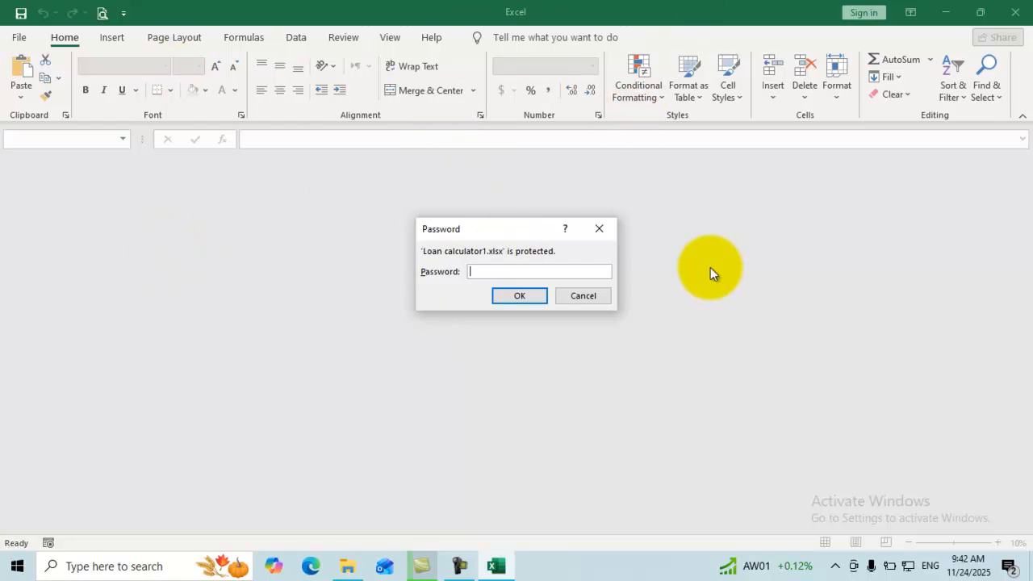
Unlock Loan calculator1 with its password and reconfirm the existing encryption password.
type("*")
left_click(507, 299)
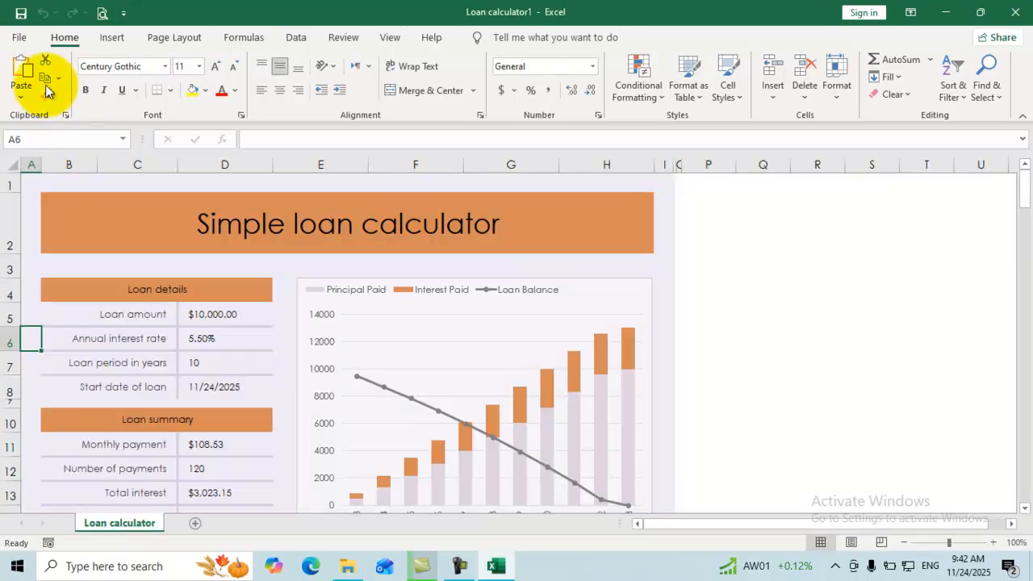
left_click(21, 38)
left_click(68, 182)
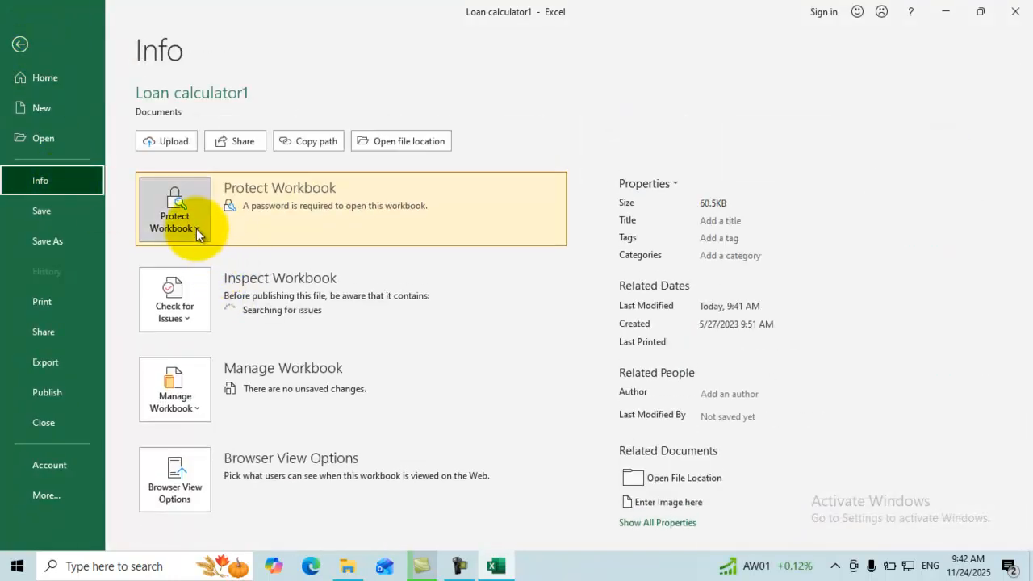
left_click(196, 230)
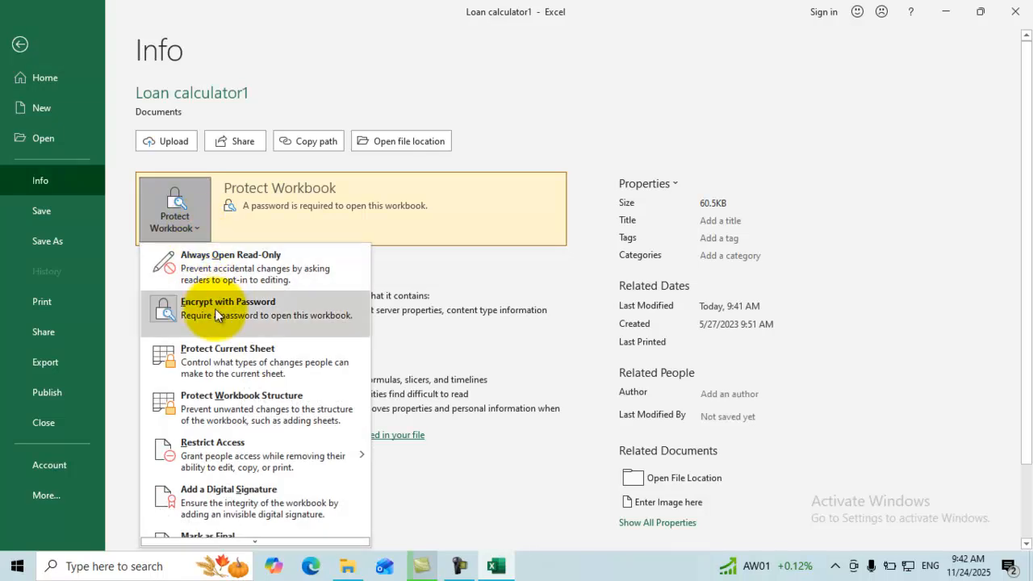
left_click(216, 312)
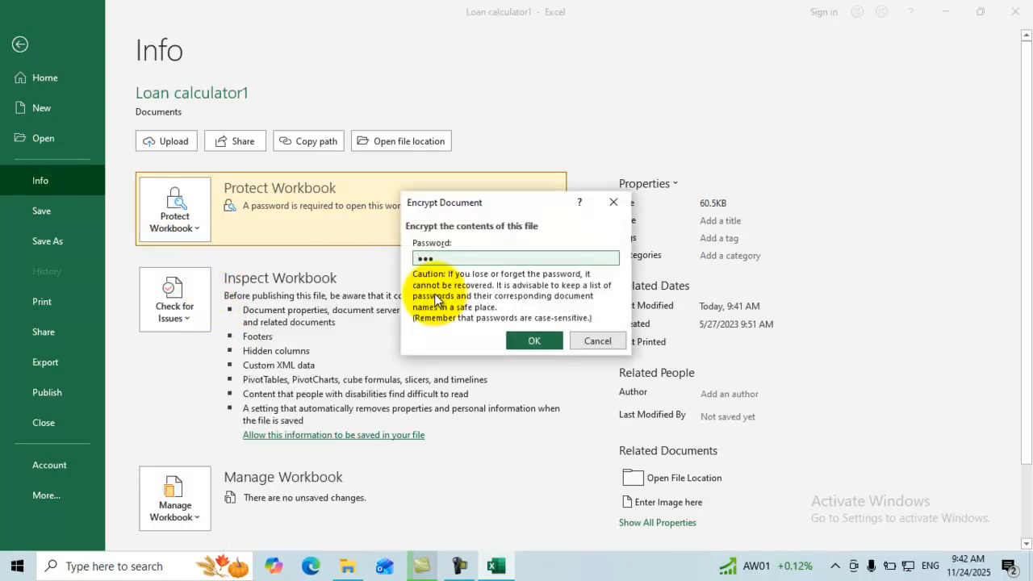
left_click(525, 341)
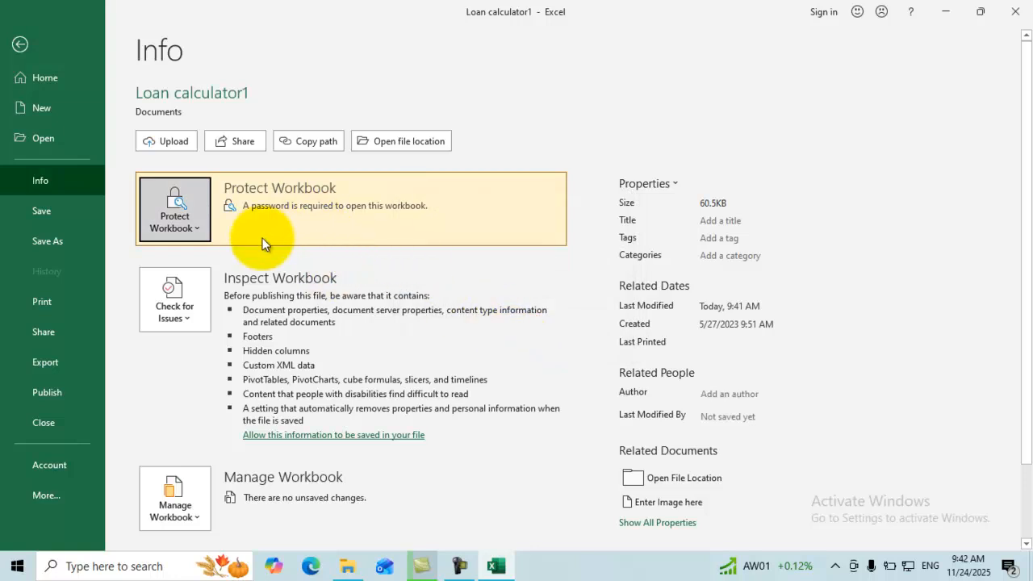
Replace the workbook's open password with a new one, then return to the sheet and close Excel.
left_click(196, 230)
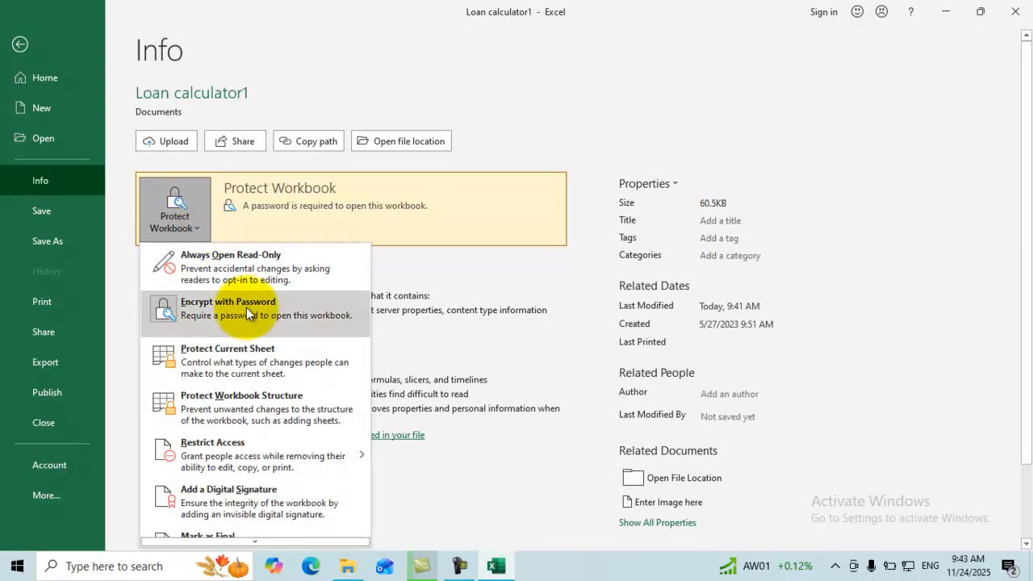
left_click(282, 312)
type("123")
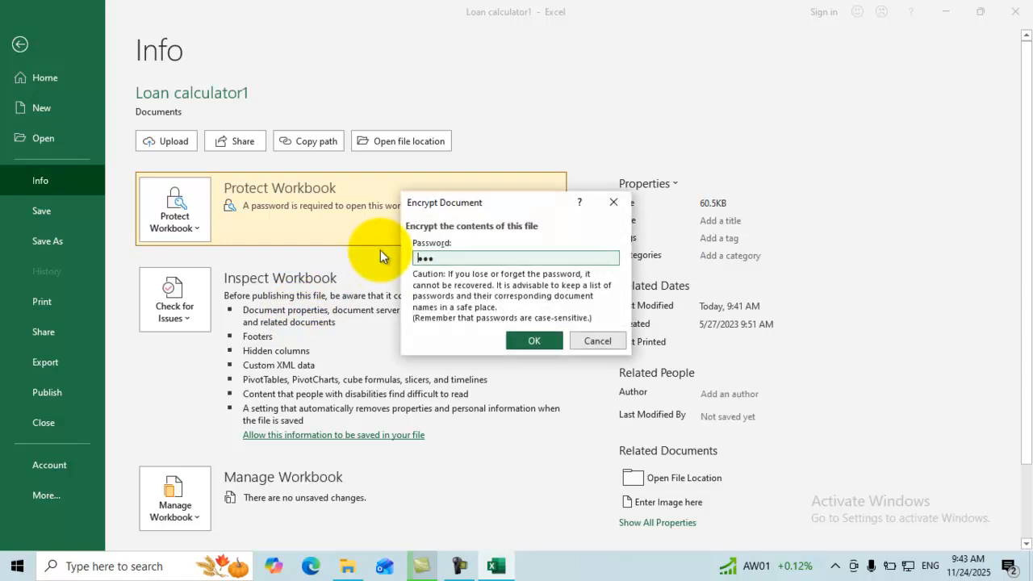
left_click(495, 252)
left_click_drag(484, 254, 392, 251)
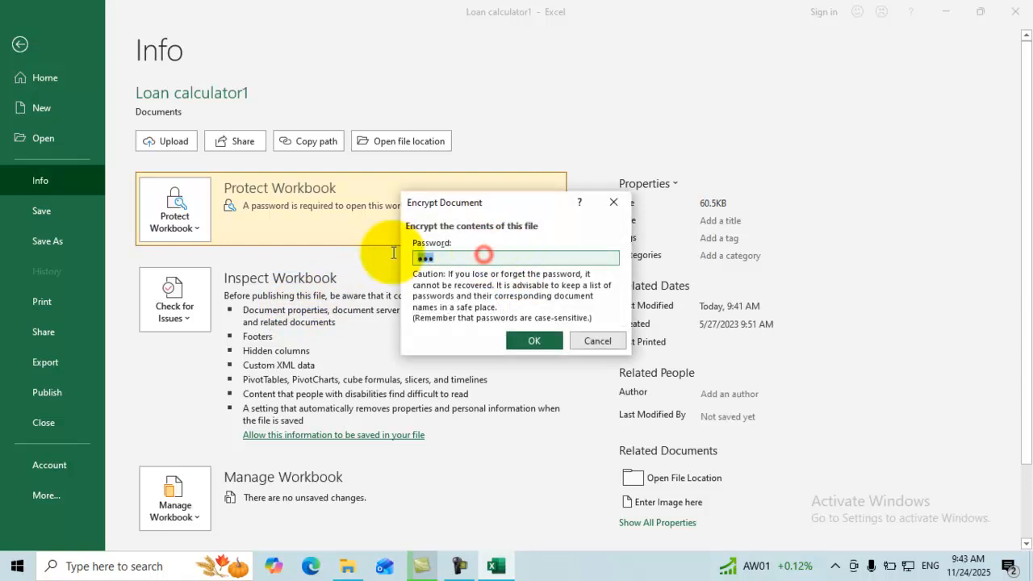
key("BackSpace")
type("123")
left_click(534, 340)
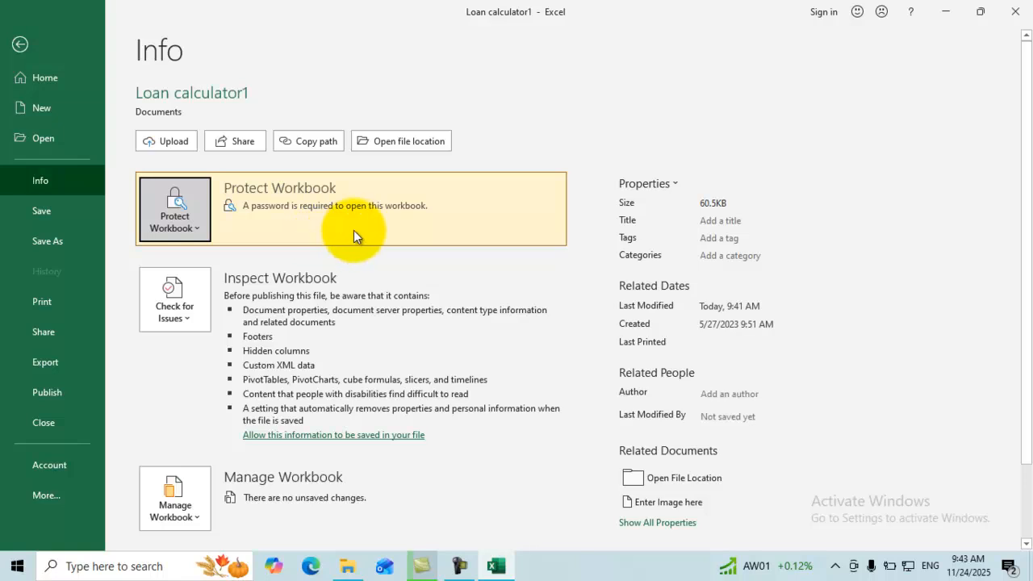
left_click(20, 44)
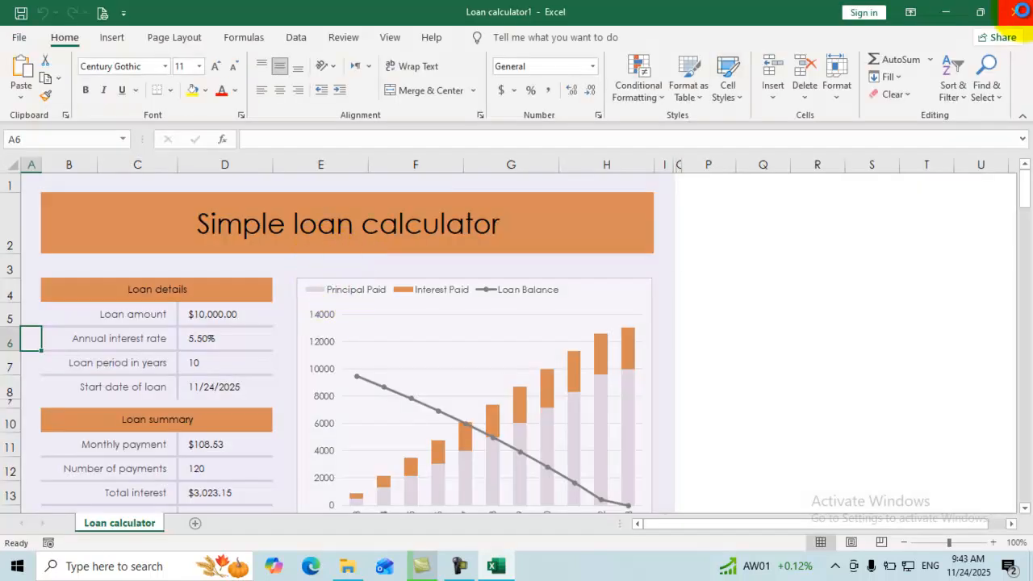
left_click(1015, 11)
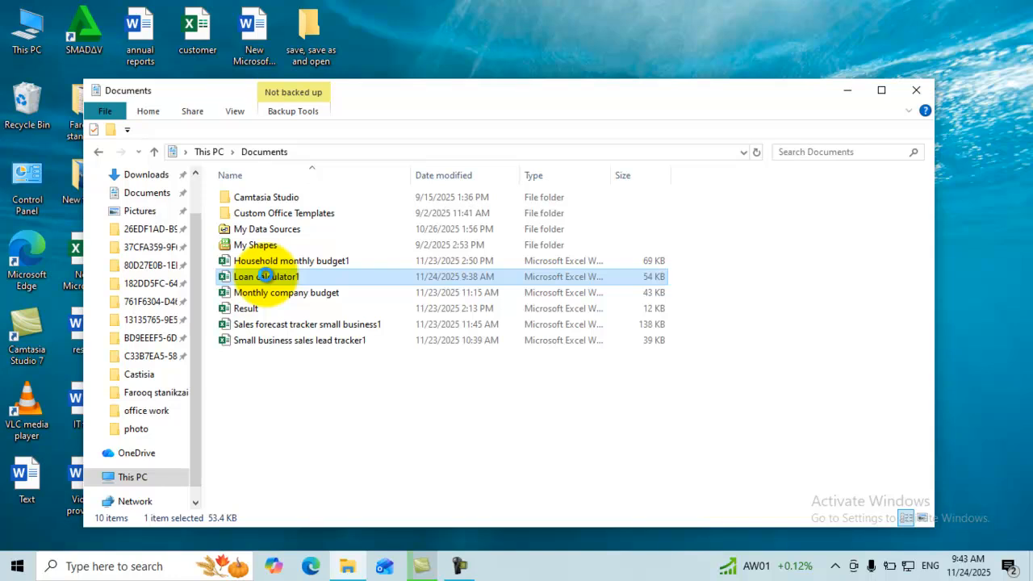
Reopen Loan calculator1 from Documents to bring up Excel's password prompt.
right_click(267, 279)
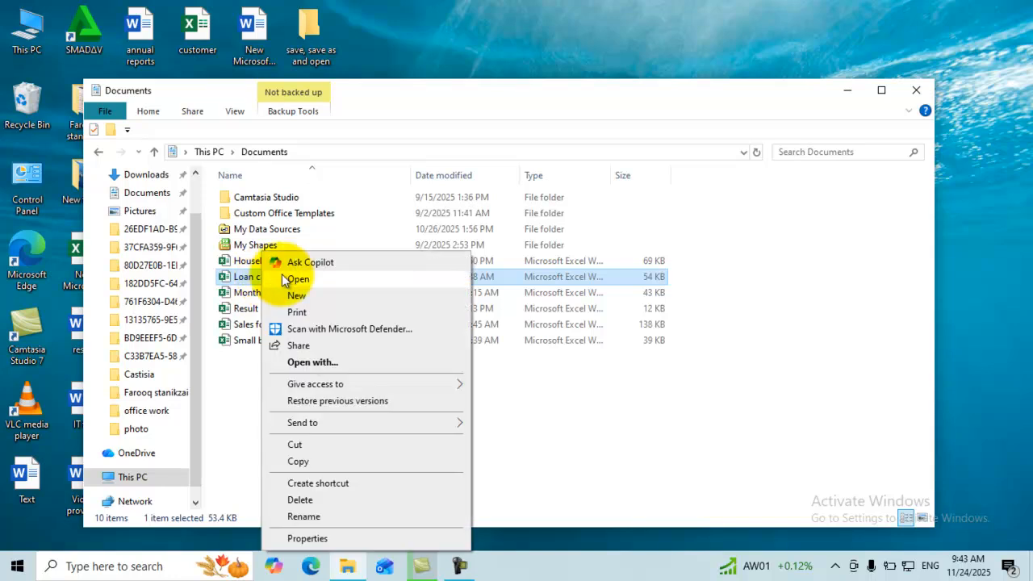
left_click(309, 278)
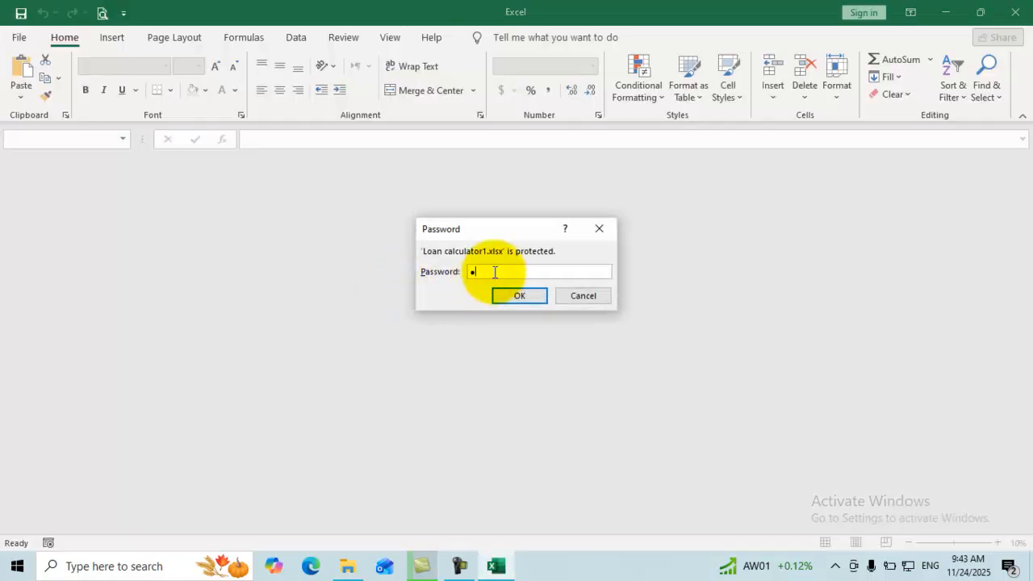
Unlock Loan calculator1 and re-enter its password under Info > Protect Workbook > Encrypt with Password.
left_click(508, 295)
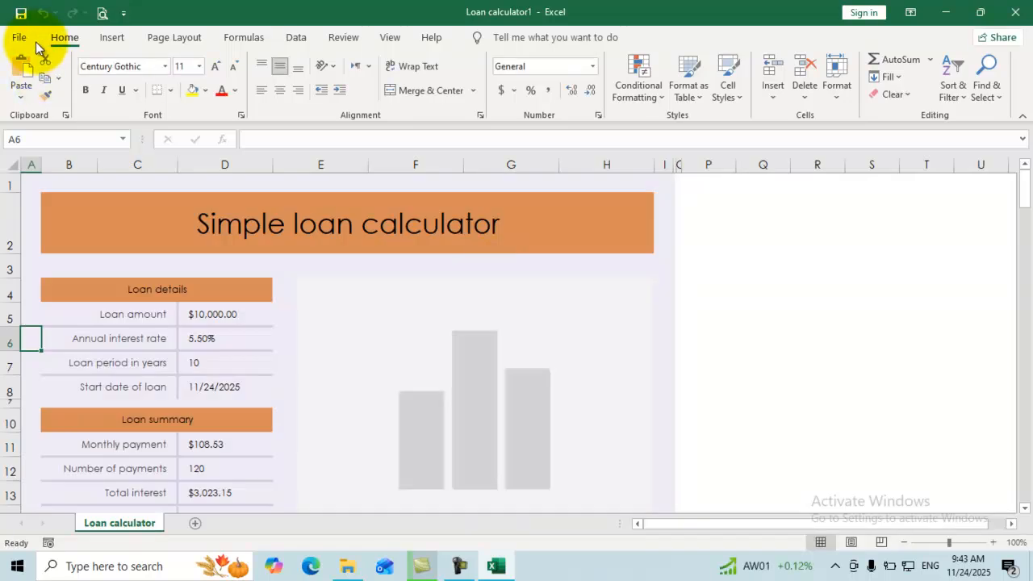
left_click(19, 38)
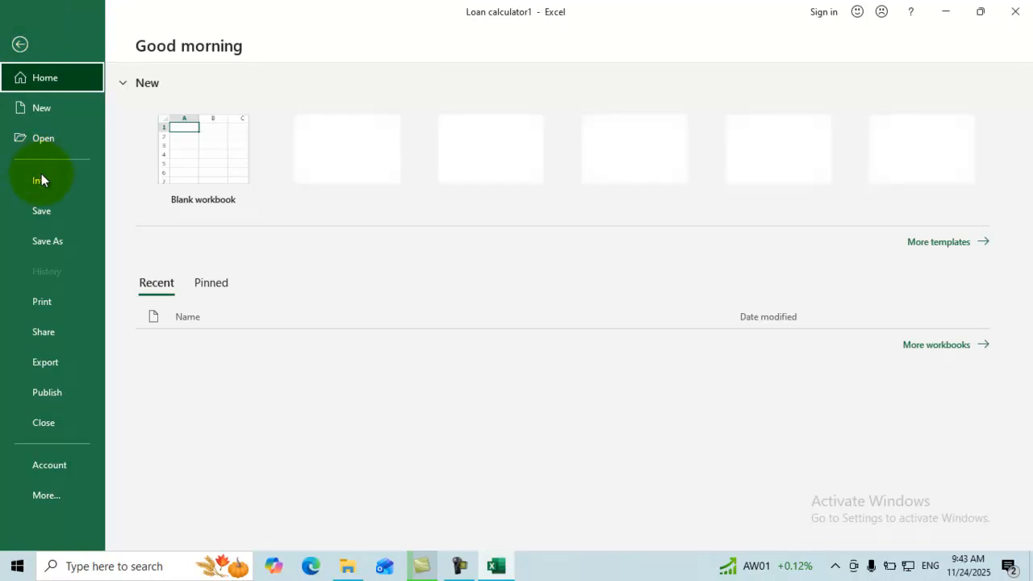
left_click(50, 181)
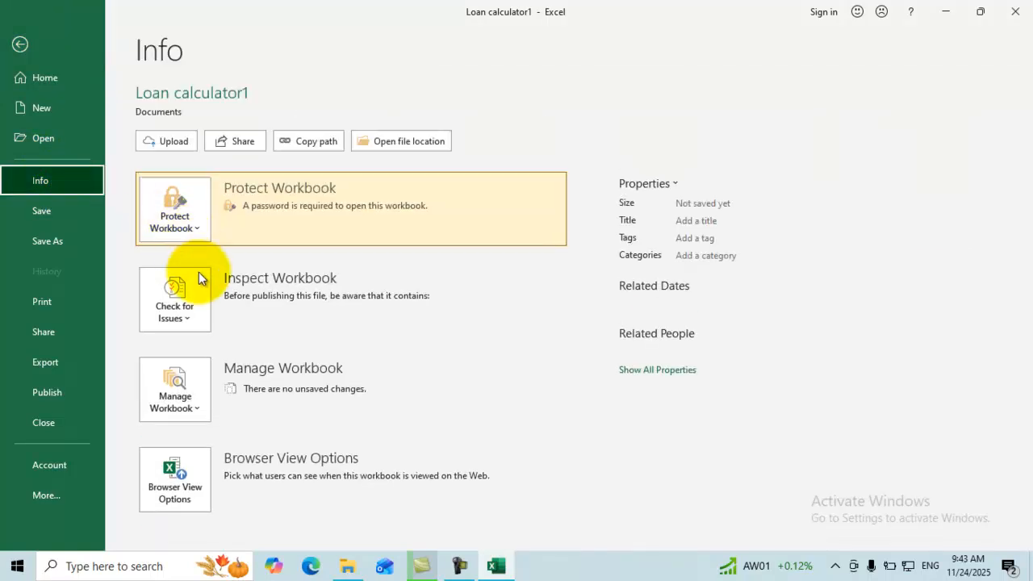
left_click(205, 218)
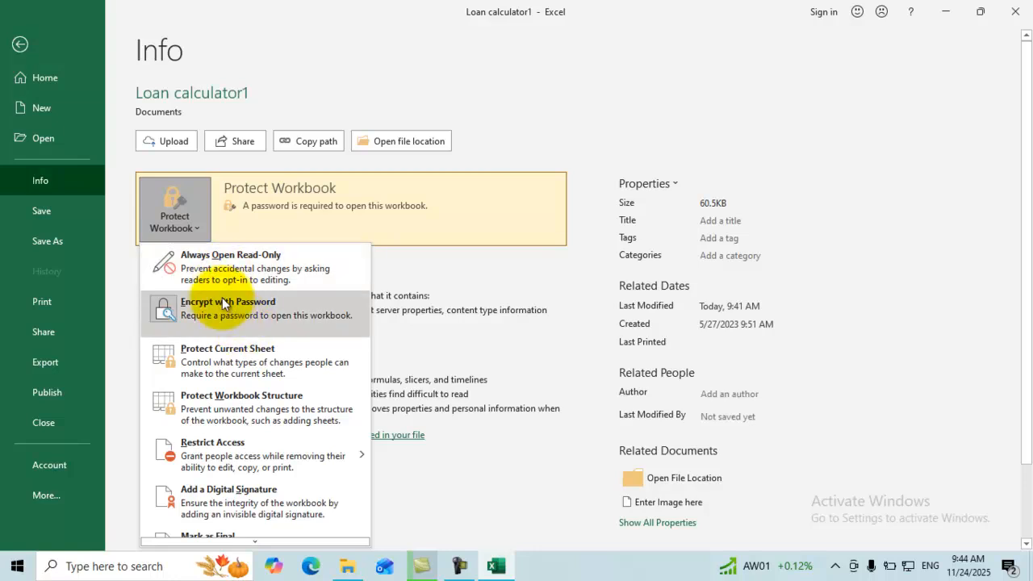
left_click(231, 315)
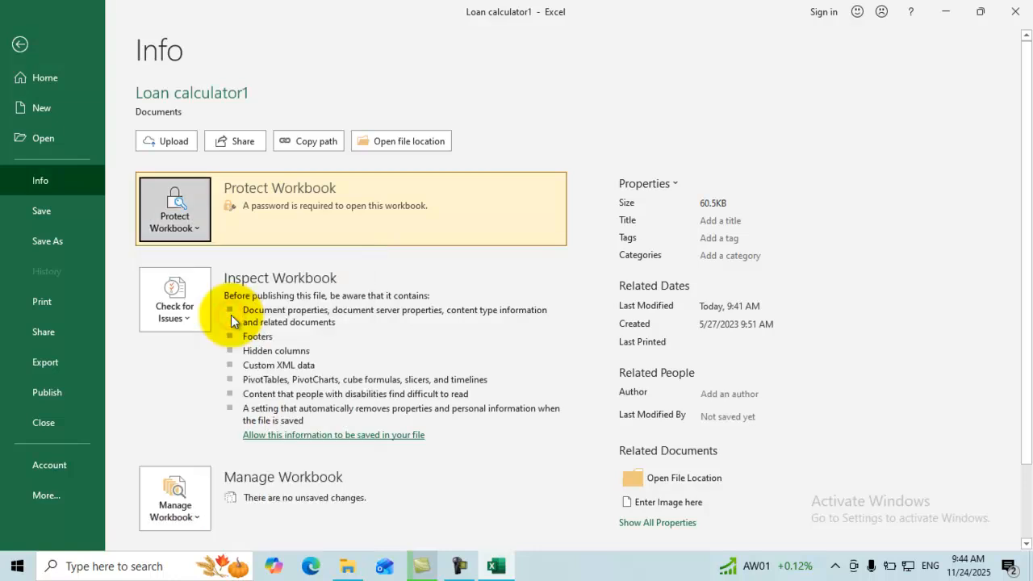
type("123")
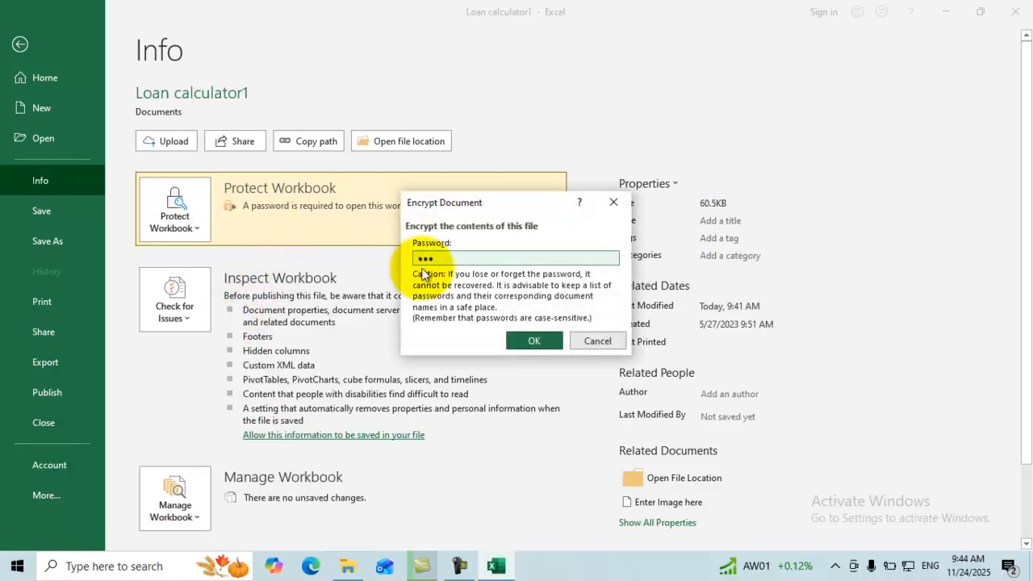
left_click(529, 339)
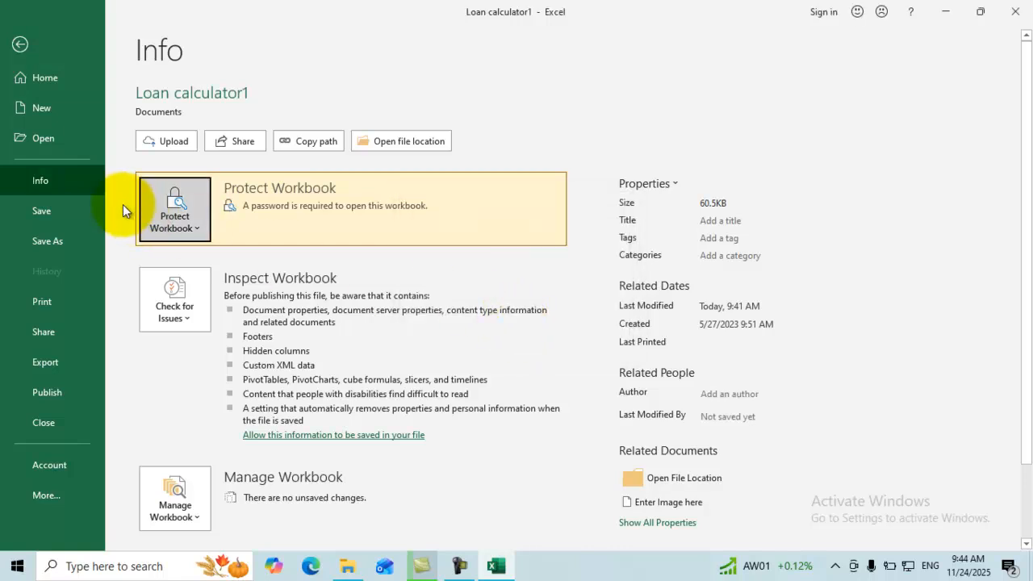
left_click(185, 226)
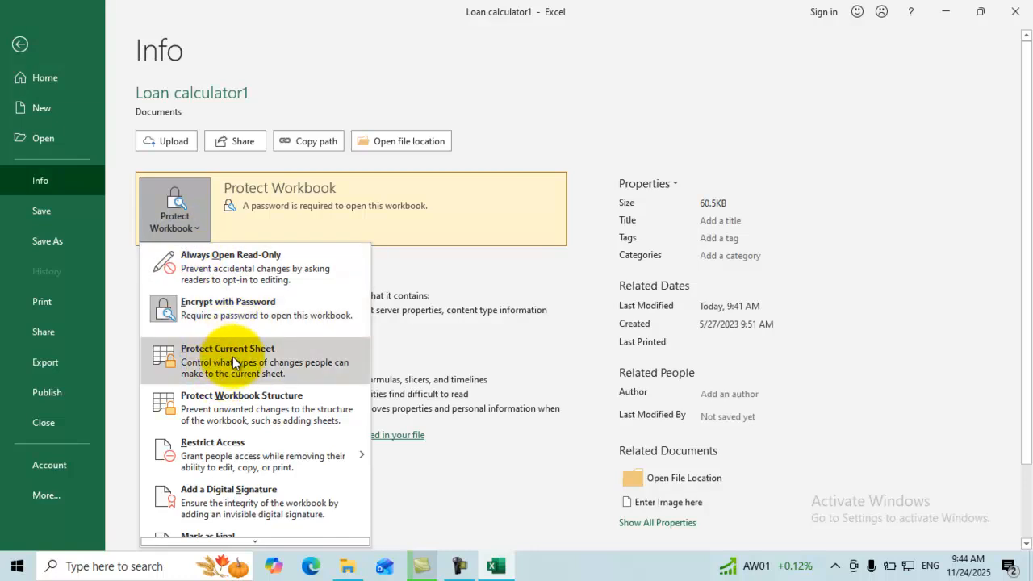
Protect the current sheet with a confirmed password, allowing users to format cells.
left_click(233, 356)
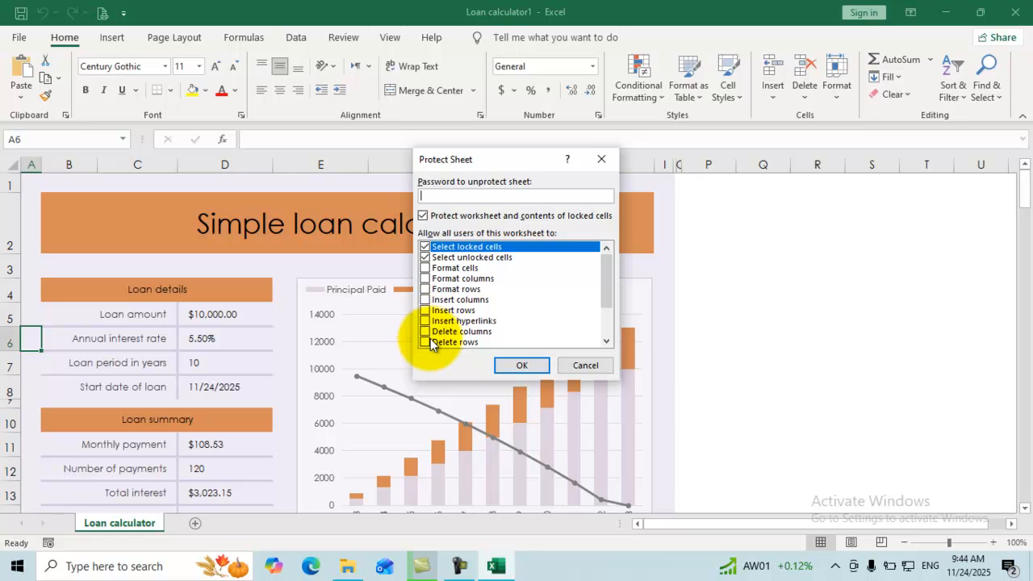
left_click(425, 268)
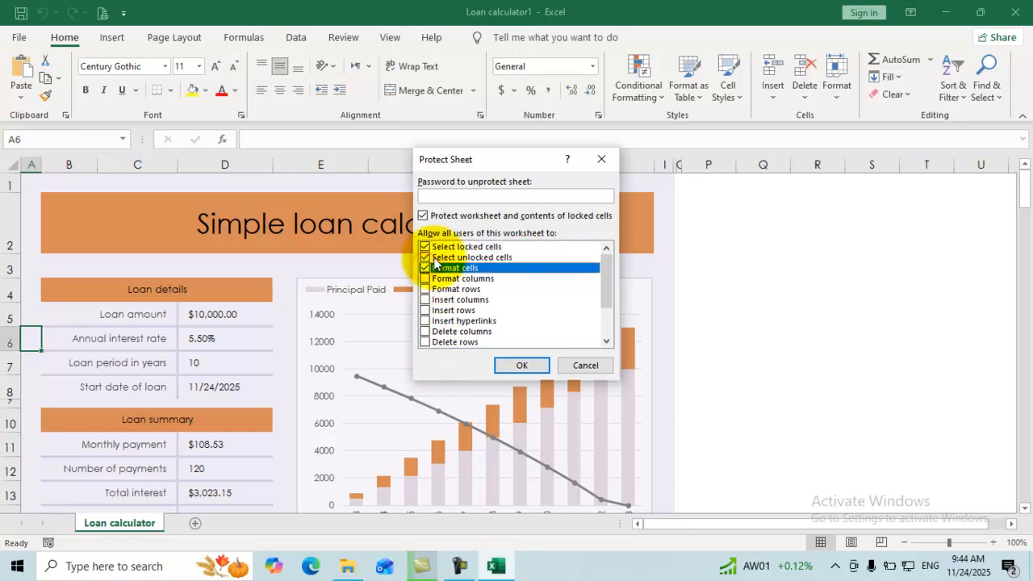
left_click(453, 196)
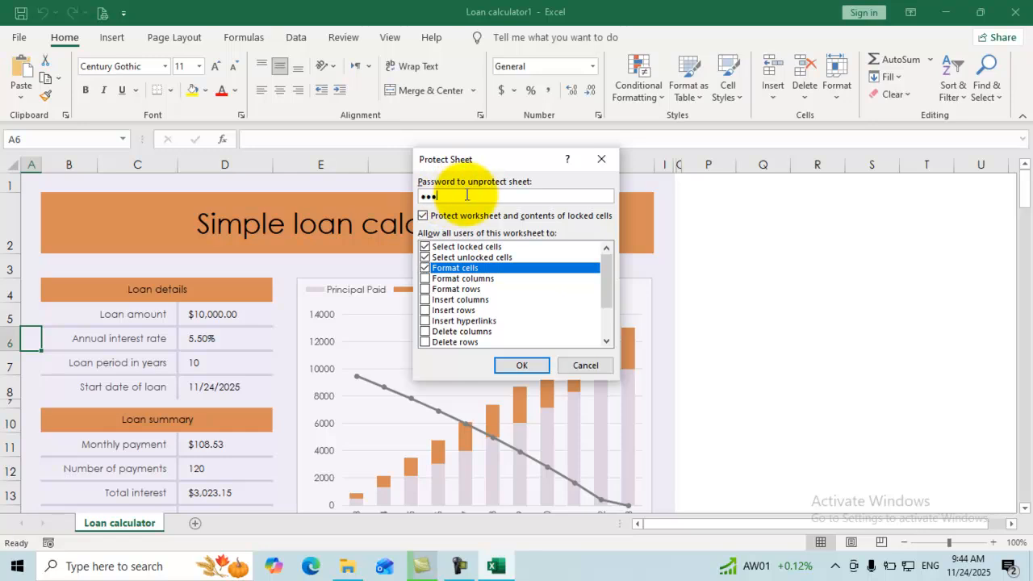
left_click(517, 365)
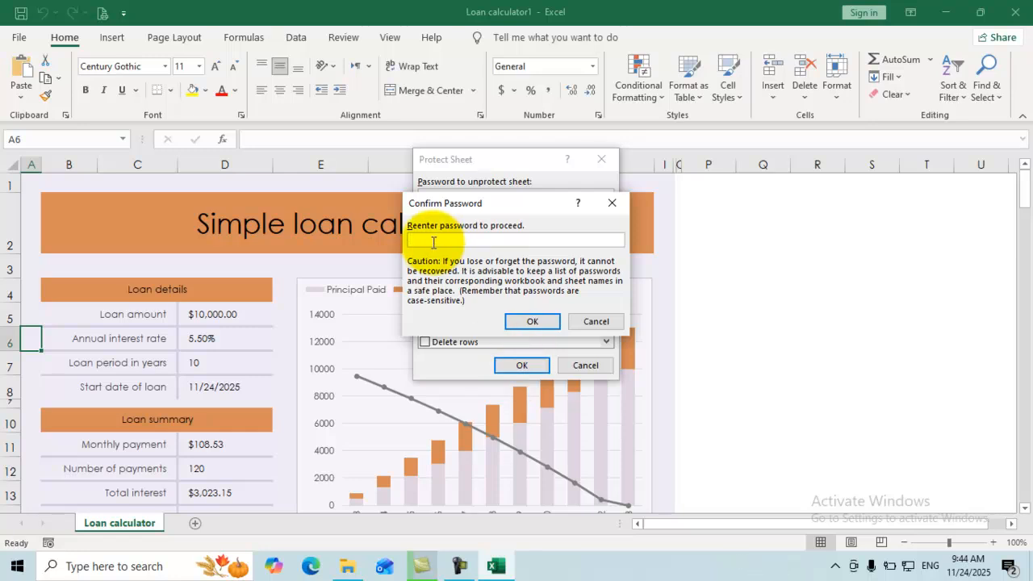
left_click(531, 321)
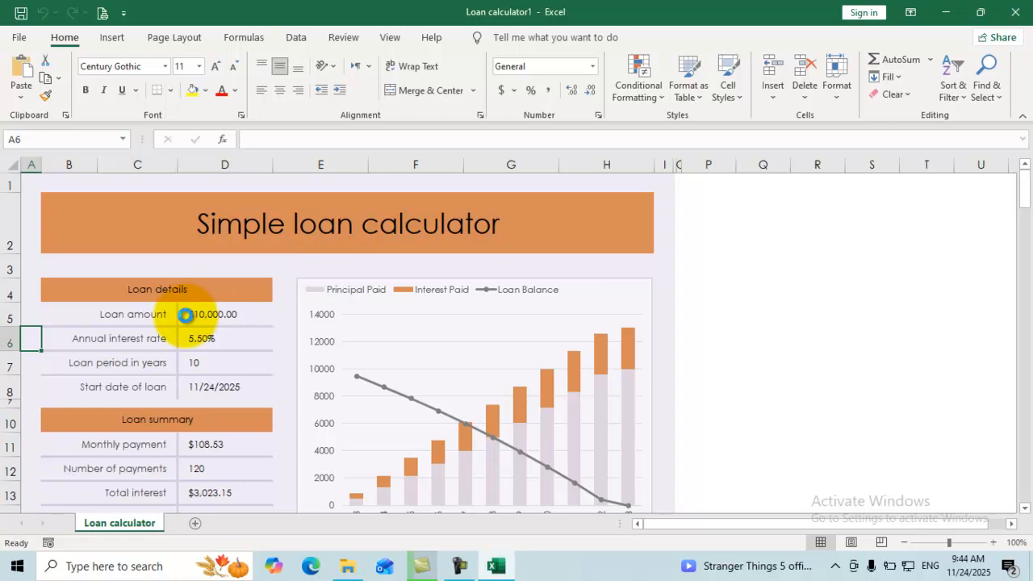
Save the workbook and fill the interest rate and loan period values D6:D7 yellow.
left_click_drag(202, 320, 206, 355)
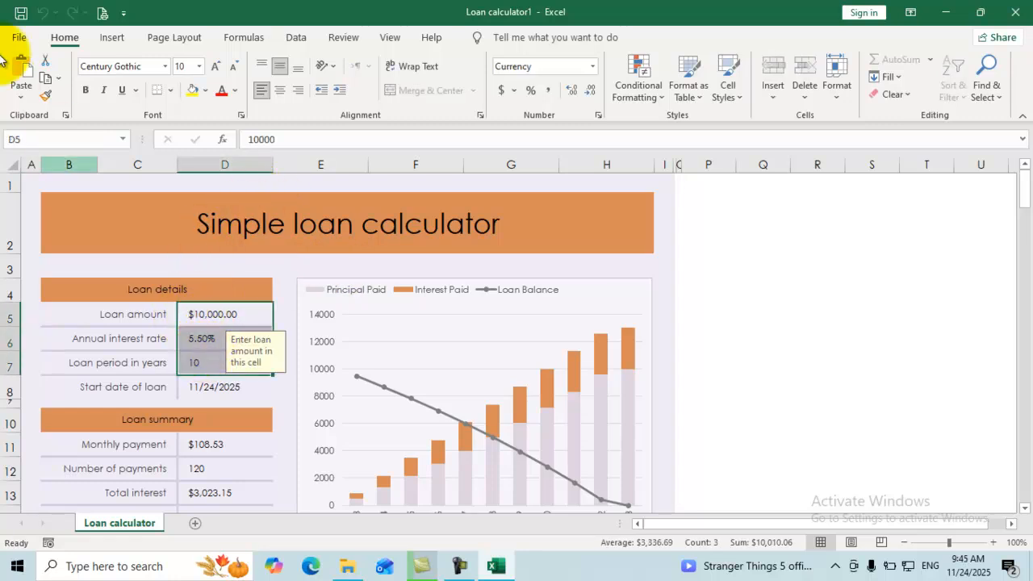
left_click(21, 14)
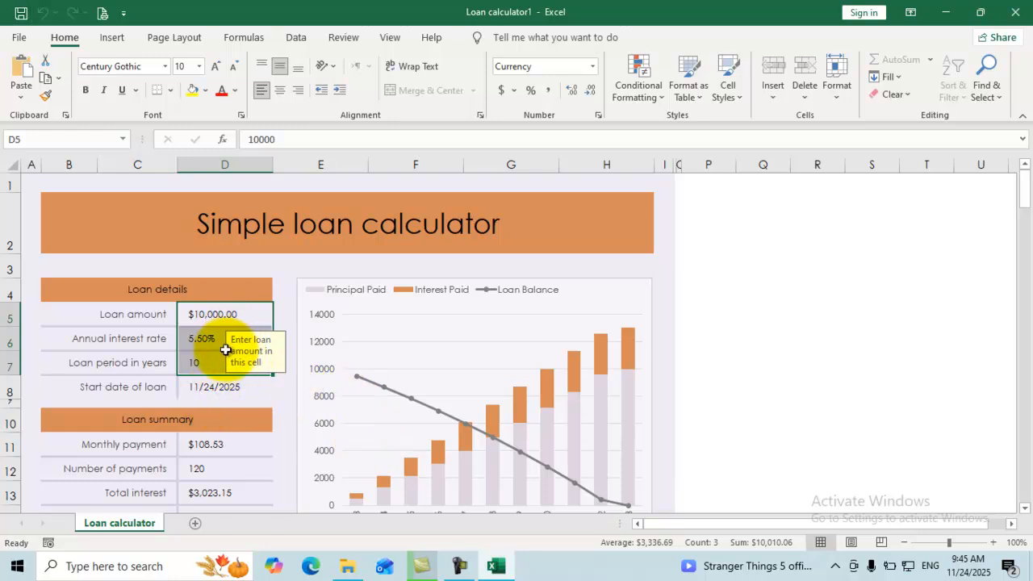
left_click(184, 333)
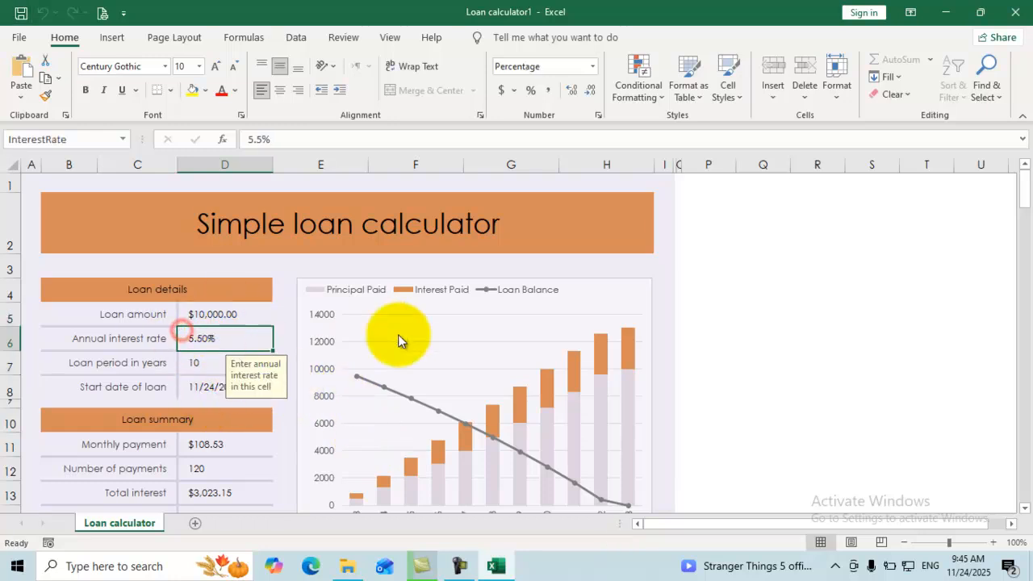
left_click(589, 214)
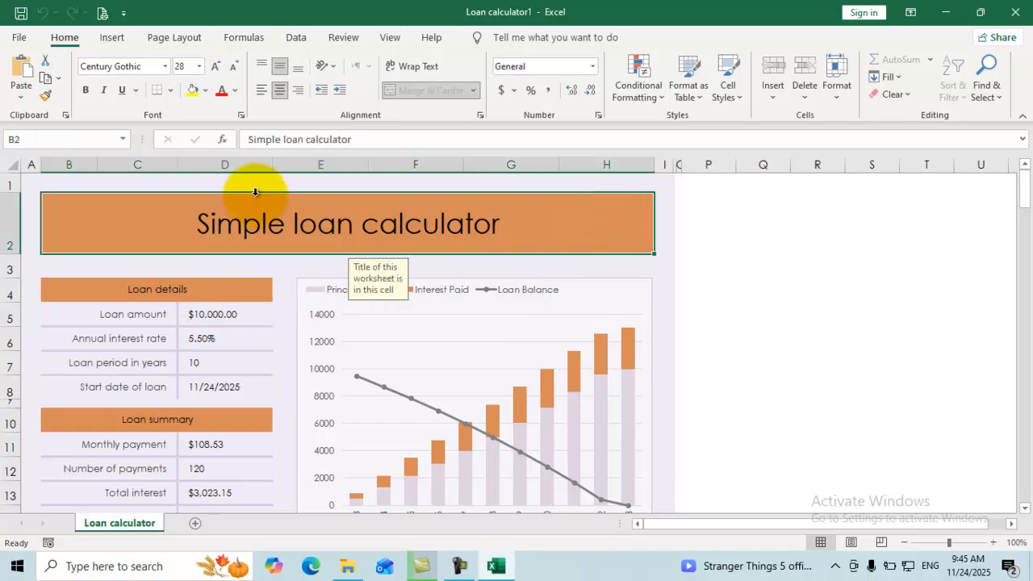
left_click(198, 343)
left_click_drag(198, 343, 199, 369)
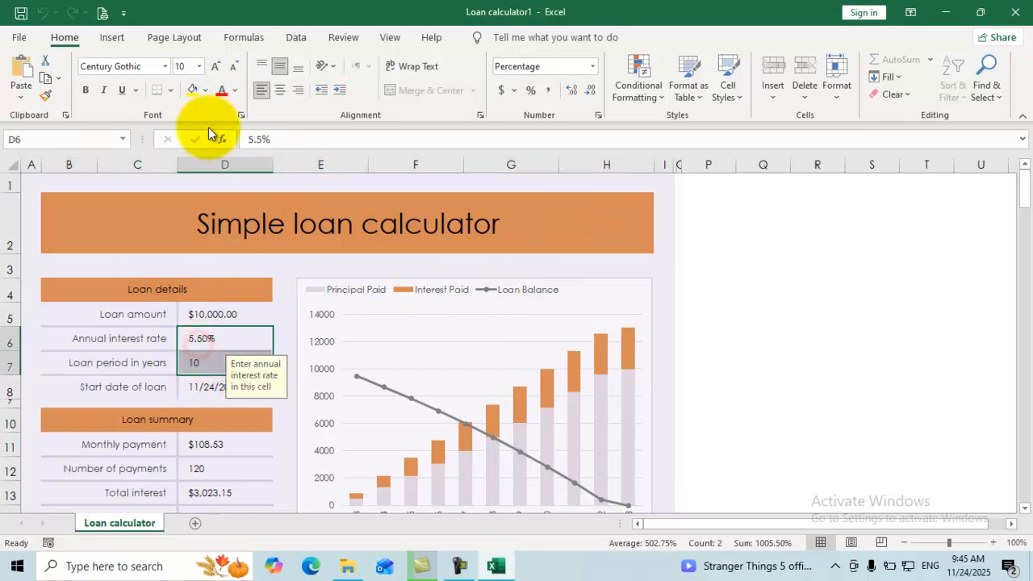
left_click(193, 91)
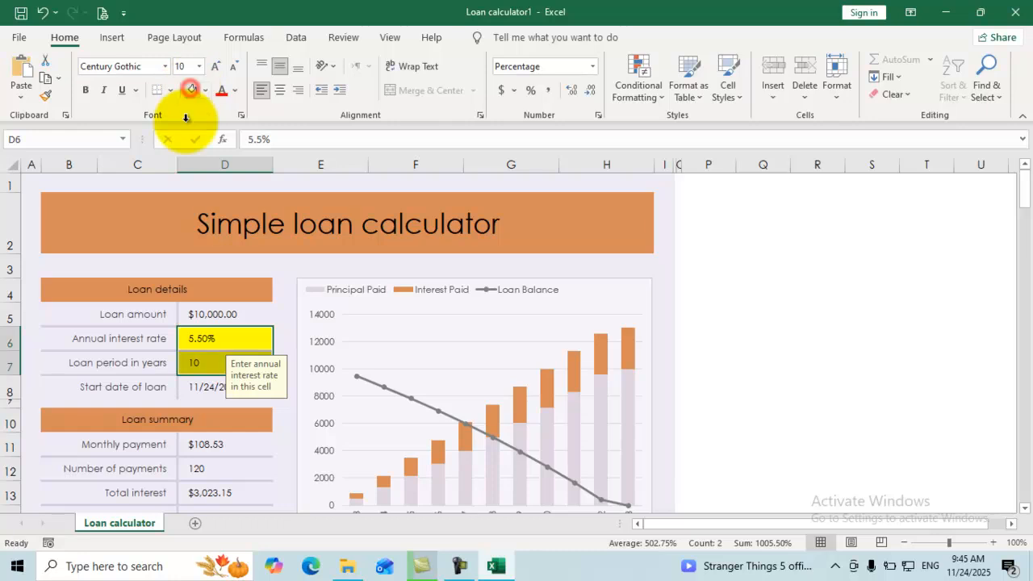
left_click(246, 271)
Try editing the Loan details heading and dismiss the protected-sheet warning.
left_click(196, 289)
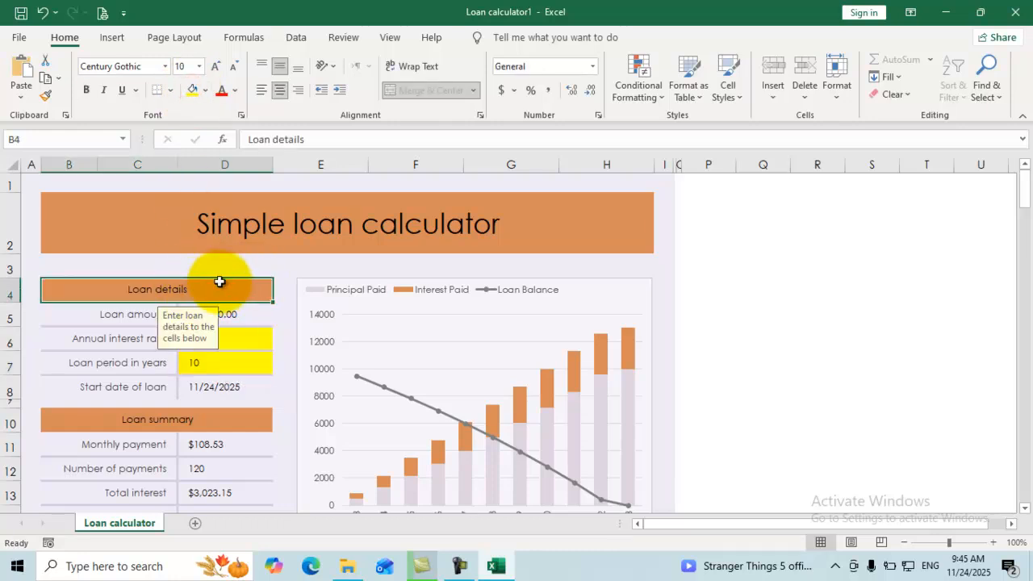
double_click(223, 286)
left_click(505, 330)
left_click(90, 318)
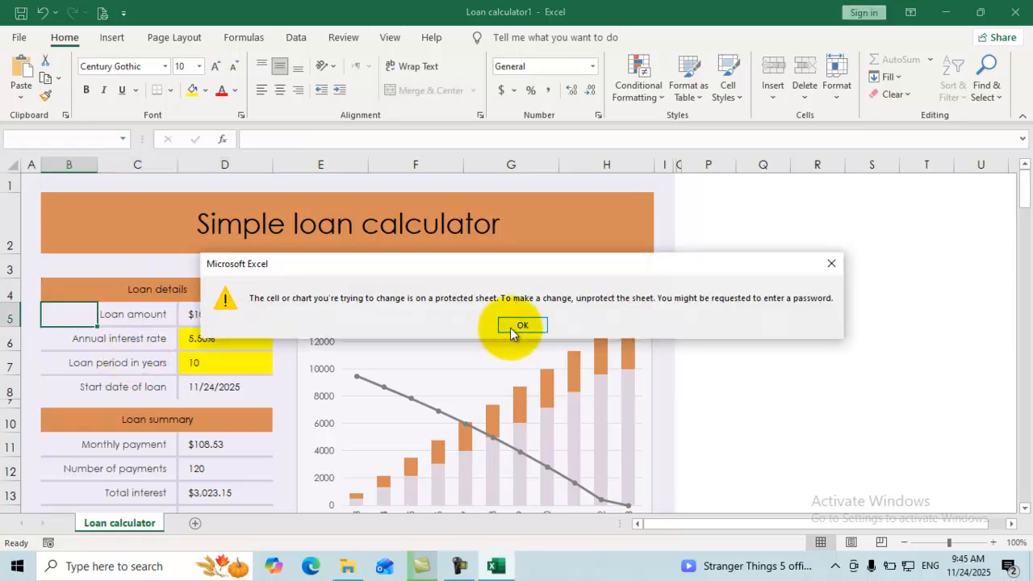
Fill the Annual interest rate and Loan period in years labels C6:C7 yellow.
left_click(510, 332)
left_click_drag(125, 330, 122, 363)
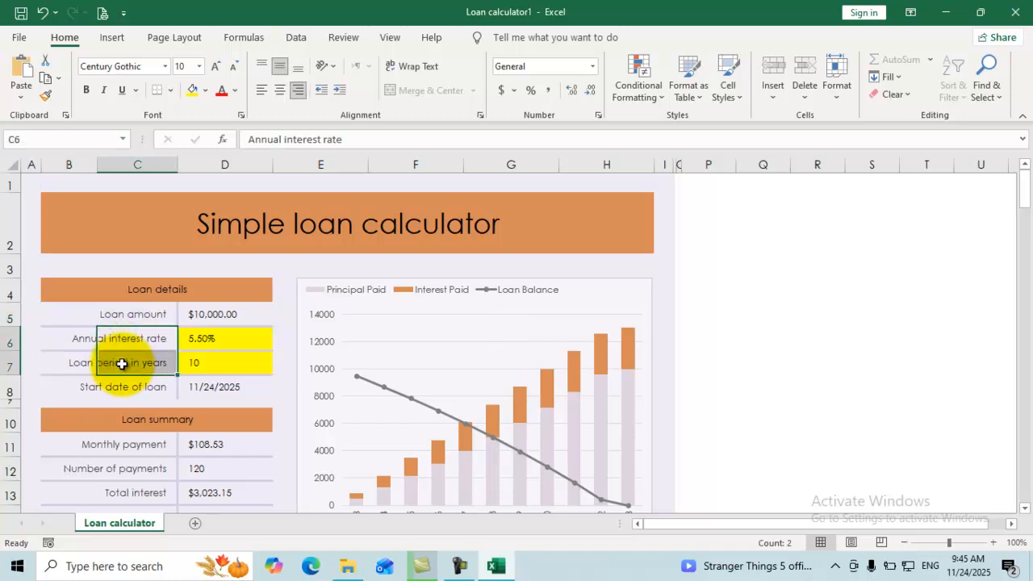
left_click(194, 90)
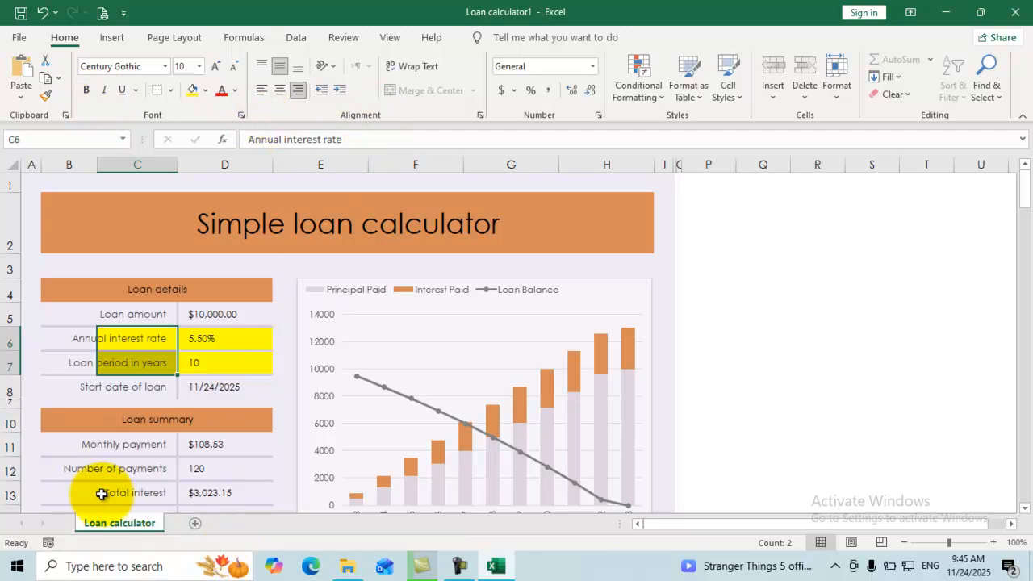
Check that editing the Loan amount label still triggers the protected-sheet warning.
right_click(132, 520)
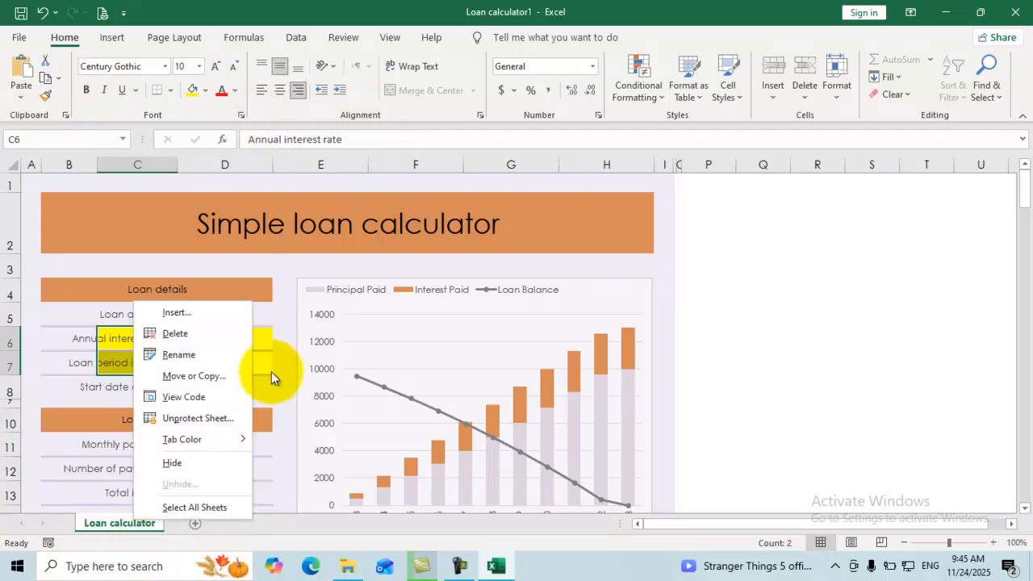
left_click(418, 303)
double_click(152, 315)
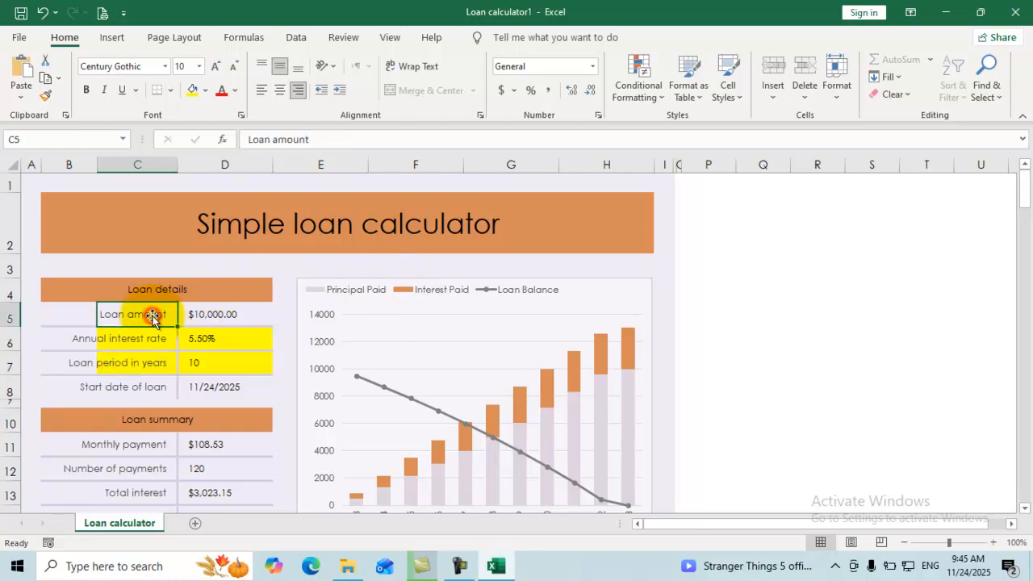
left_click(526, 333)
left_click(525, 329)
left_click(525, 328)
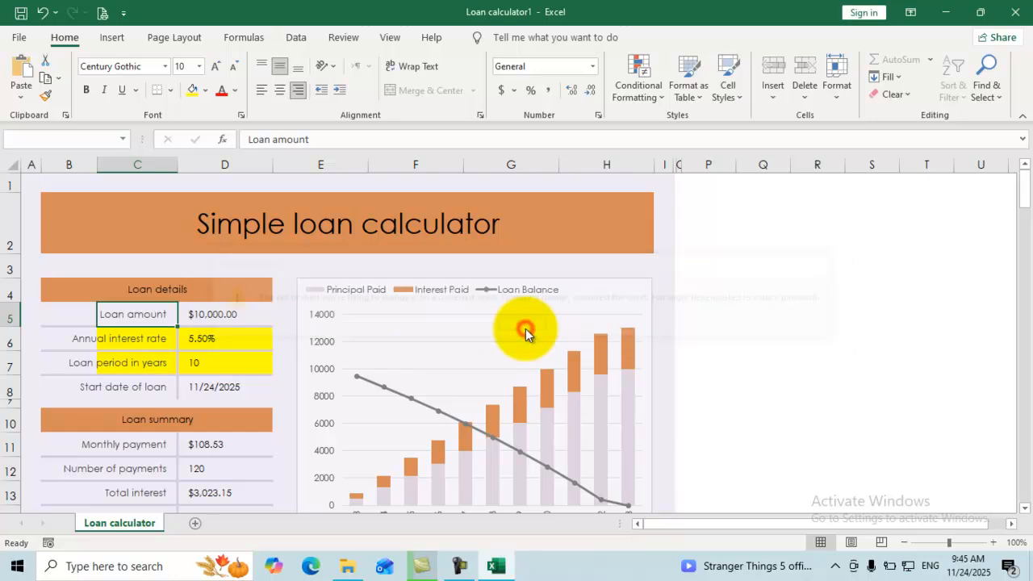
Unprotect the Loan calculator sheet from File > Info using its password, then return to the worksheet.
left_click(22, 41)
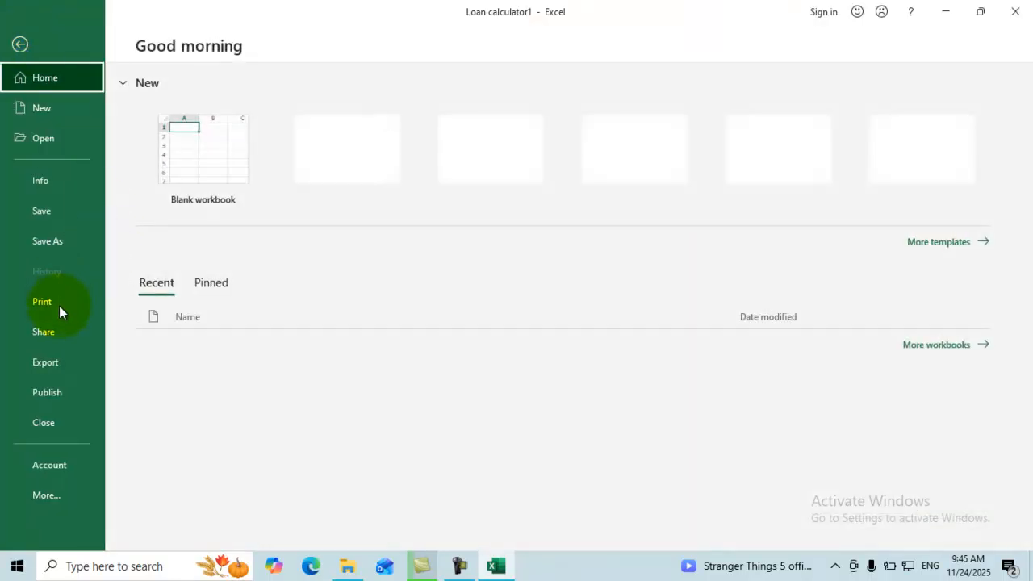
left_click(55, 182)
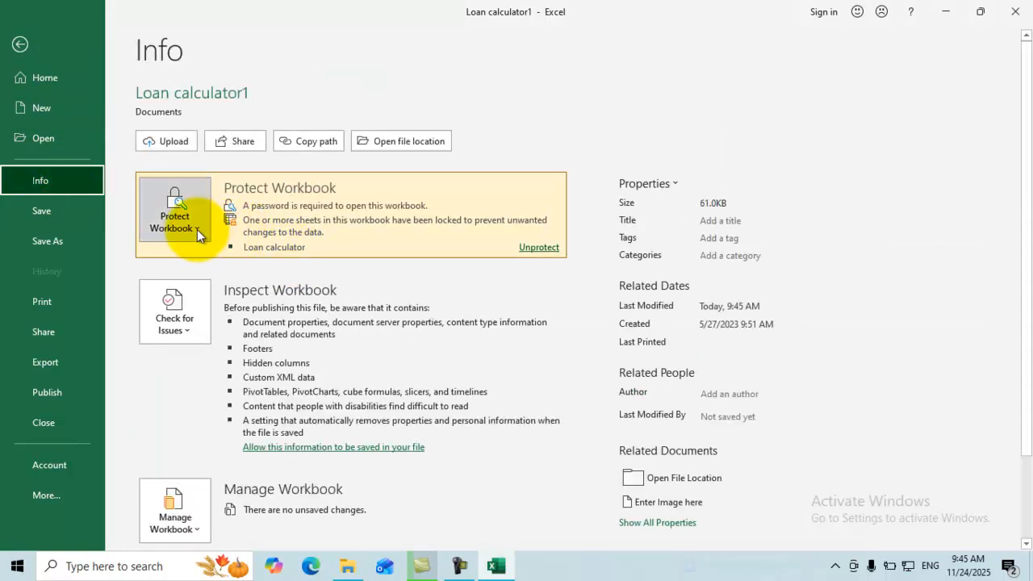
left_click(196, 230)
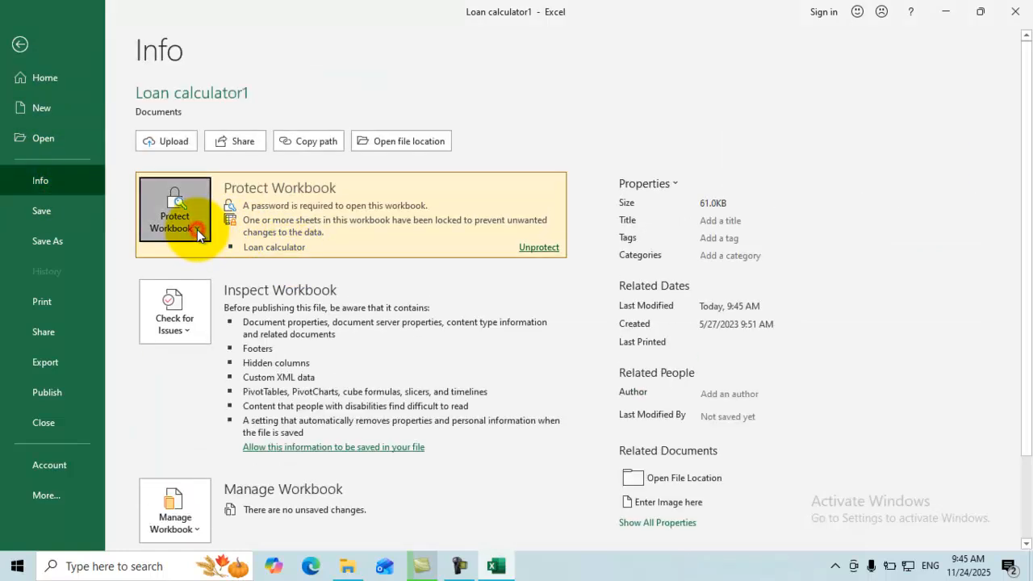
left_click(539, 248)
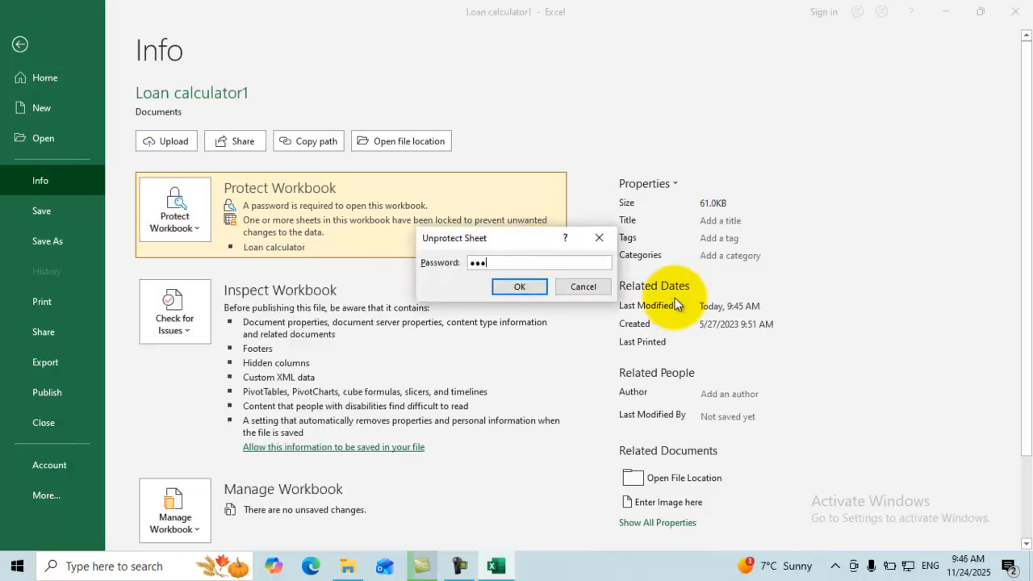
key("Return")
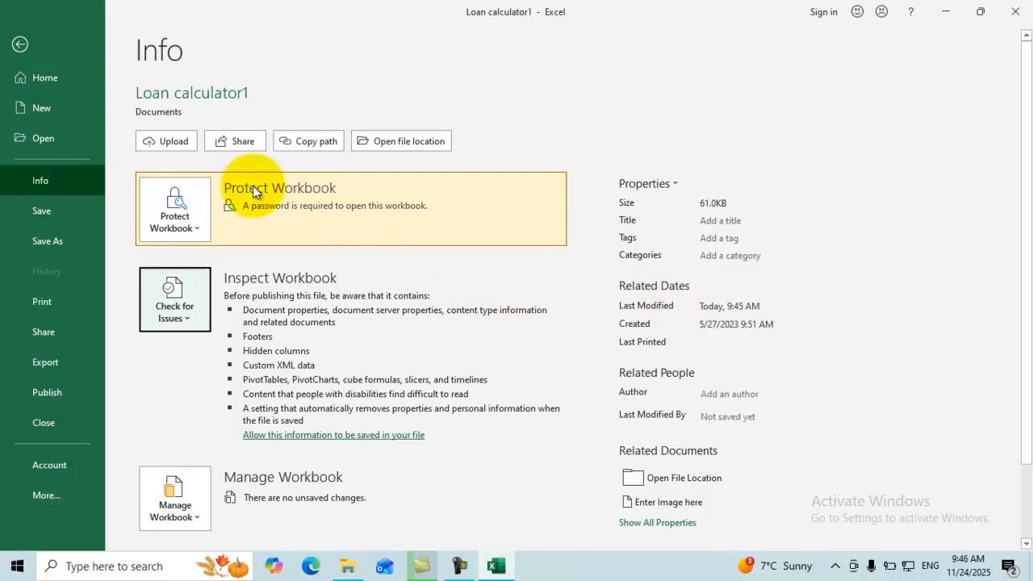
left_click(20, 44)
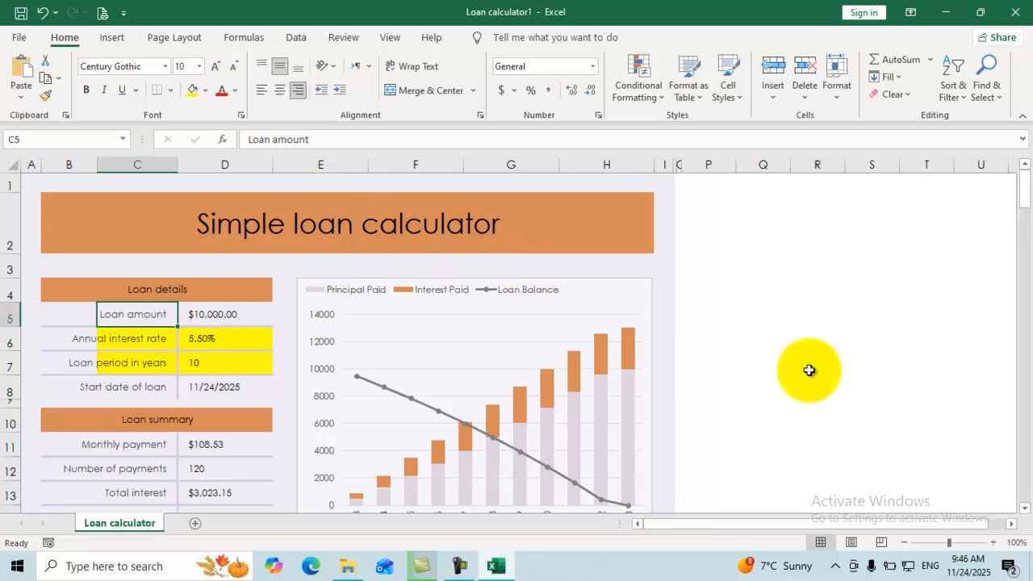
Look over the Format menu and select cells P3:S3 beside the calculator.
left_click(719, 315)
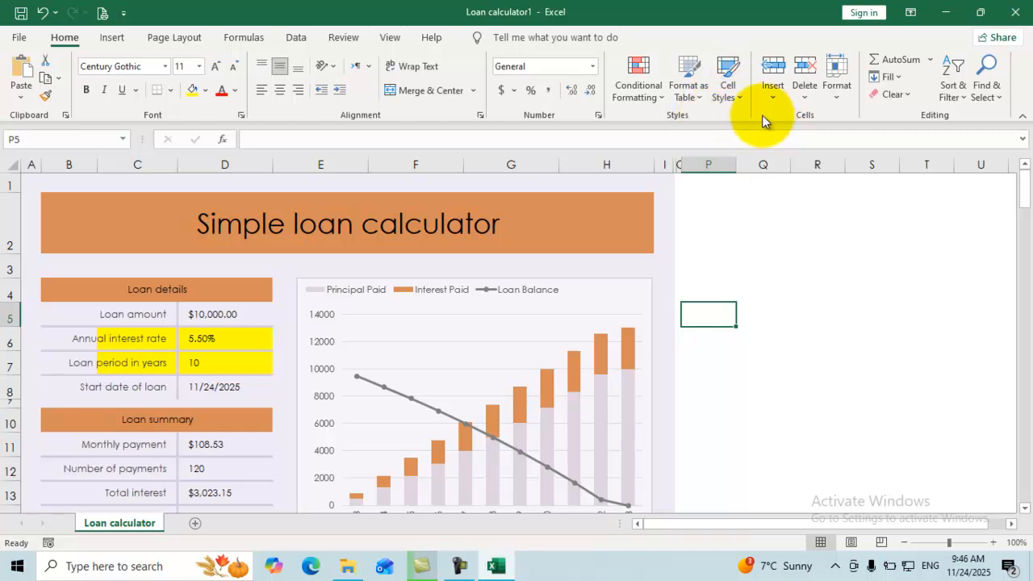
left_click(836, 103)
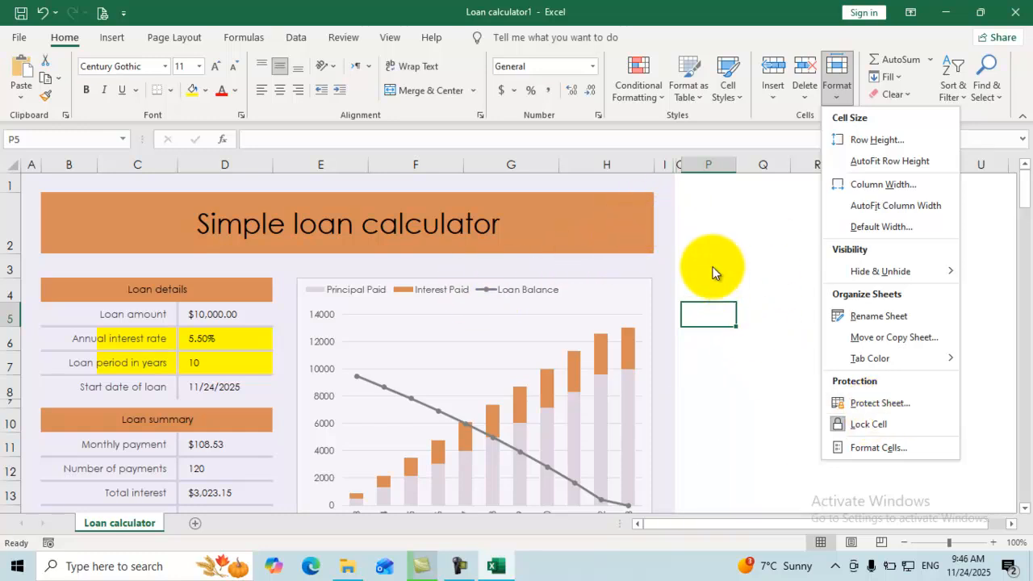
left_click(710, 242)
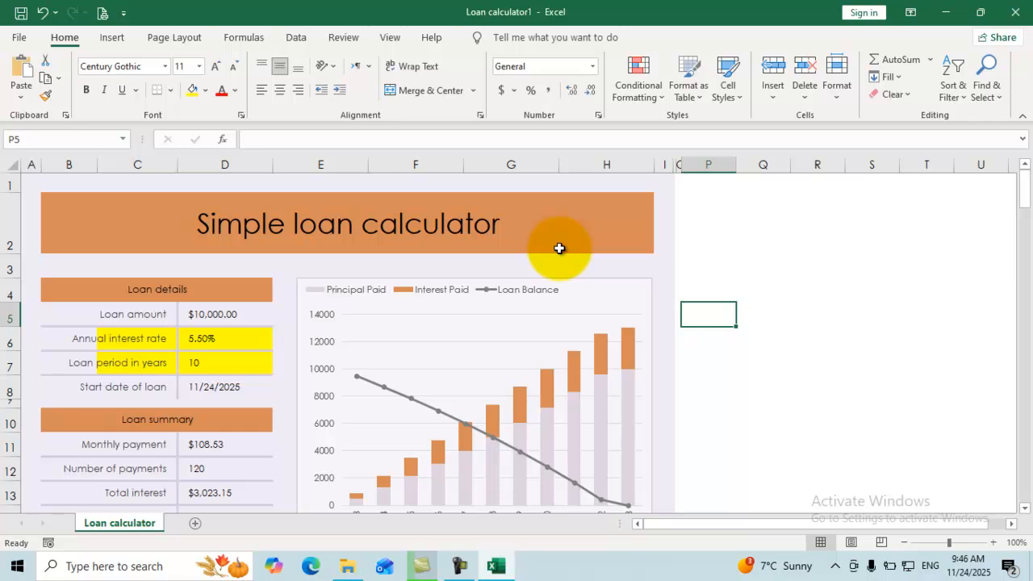
left_click_drag(700, 261, 857, 261)
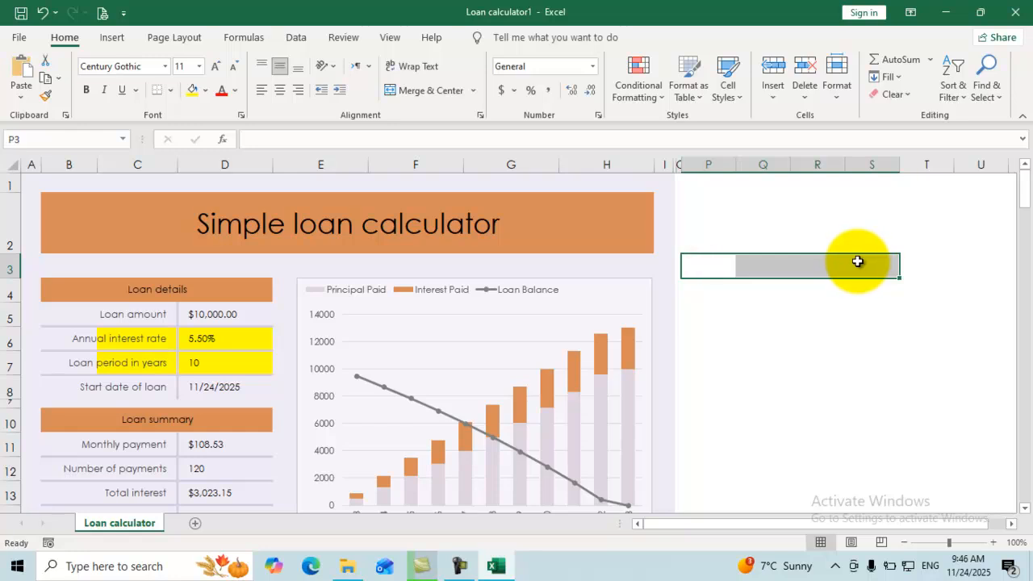
left_click(770, 266)
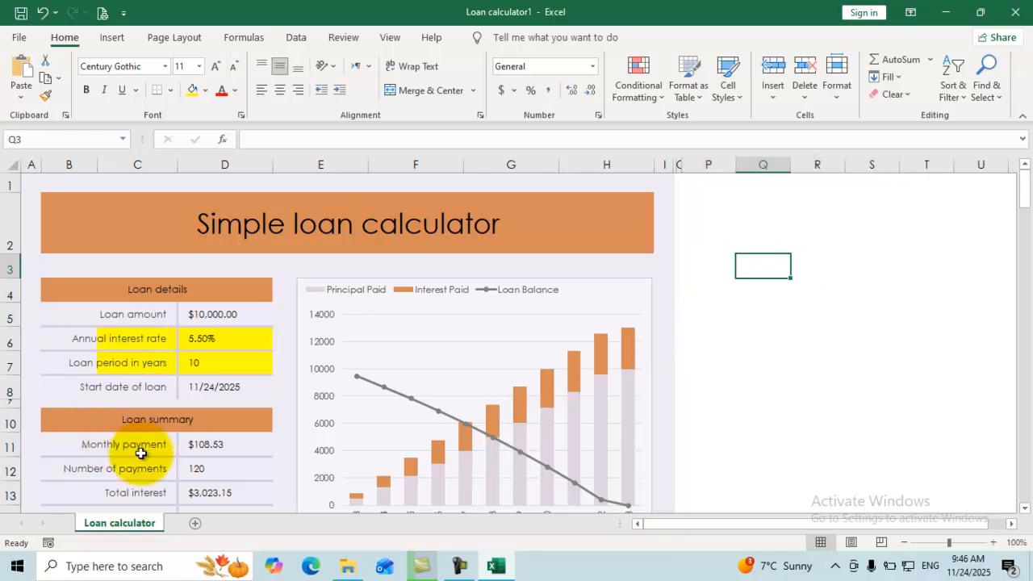
scroll(312, 343, "down", 9)
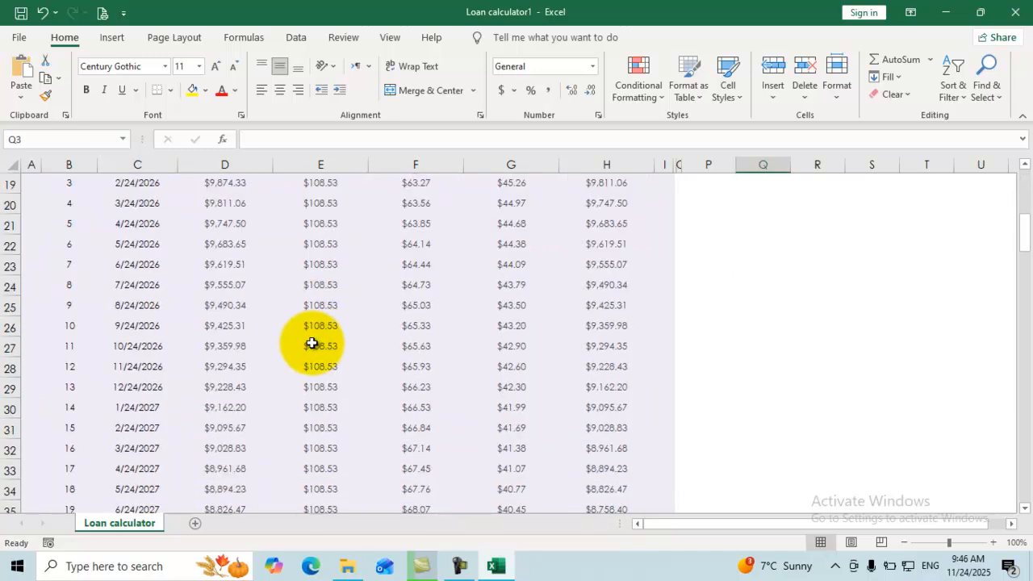
scroll(311, 343, "up", 9)
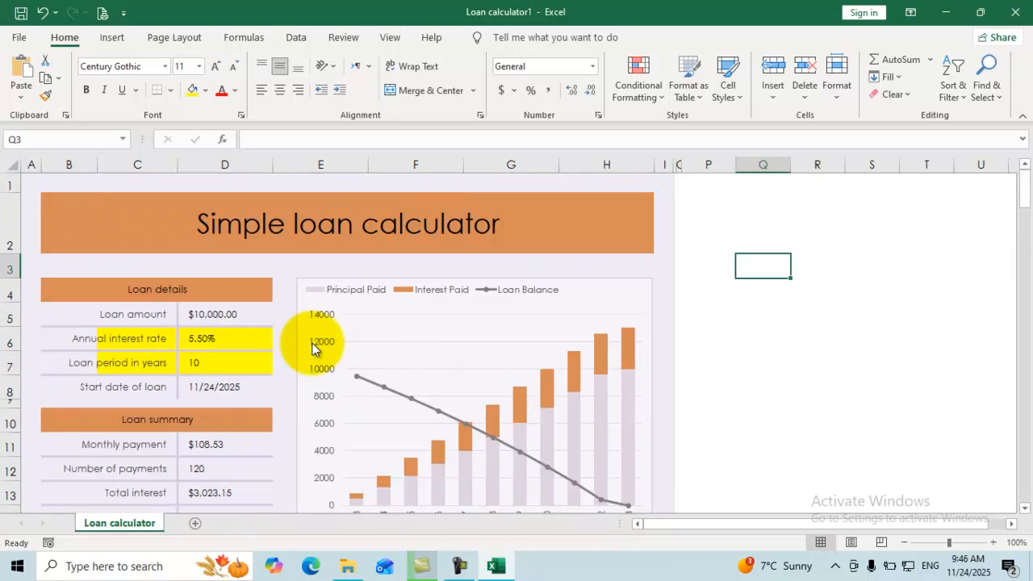
Check the input cells D6 and D7, then select the whole worksheet with Ctrl+A.
left_click(476, 234)
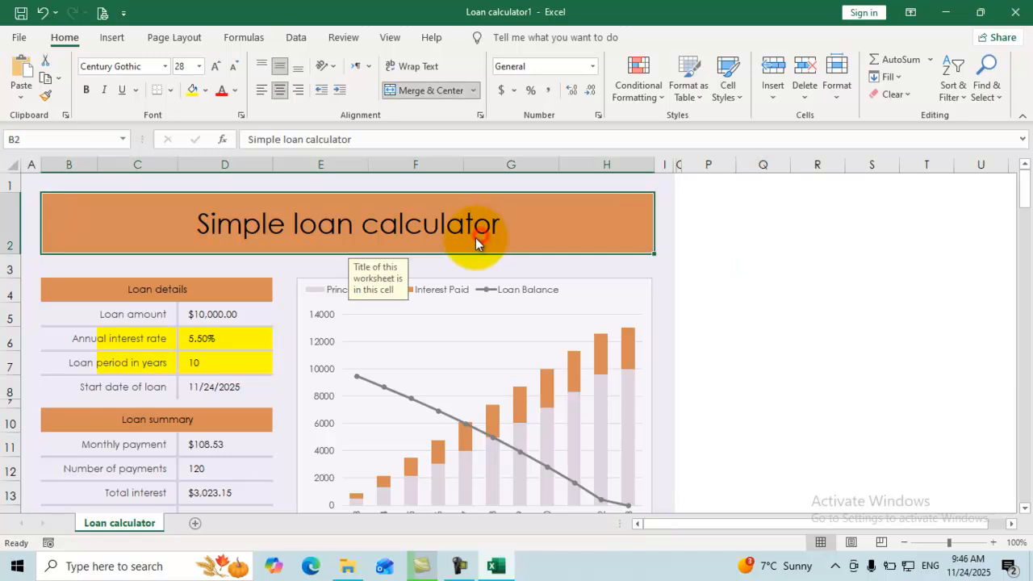
left_click(240, 342)
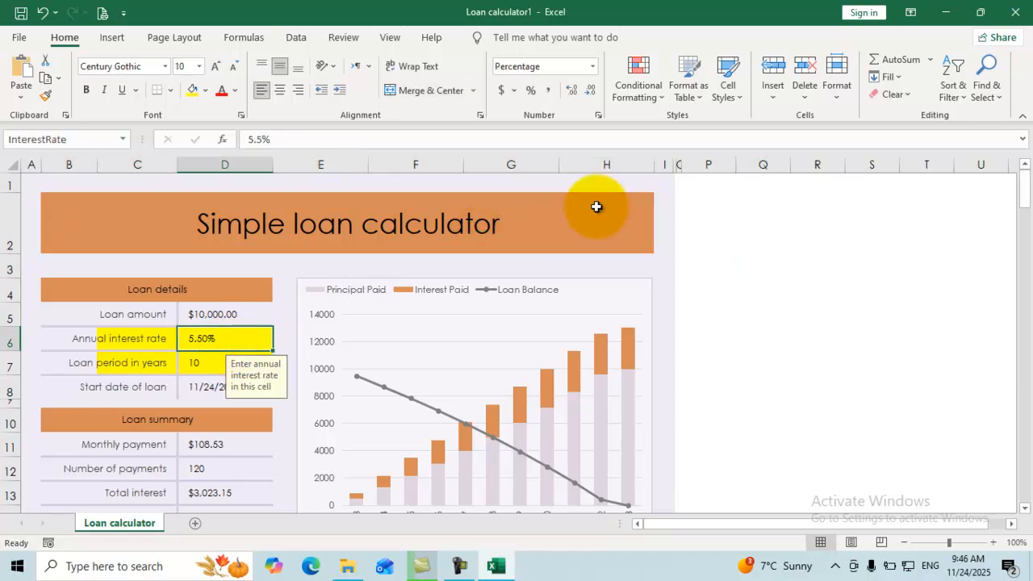
left_click(196, 363)
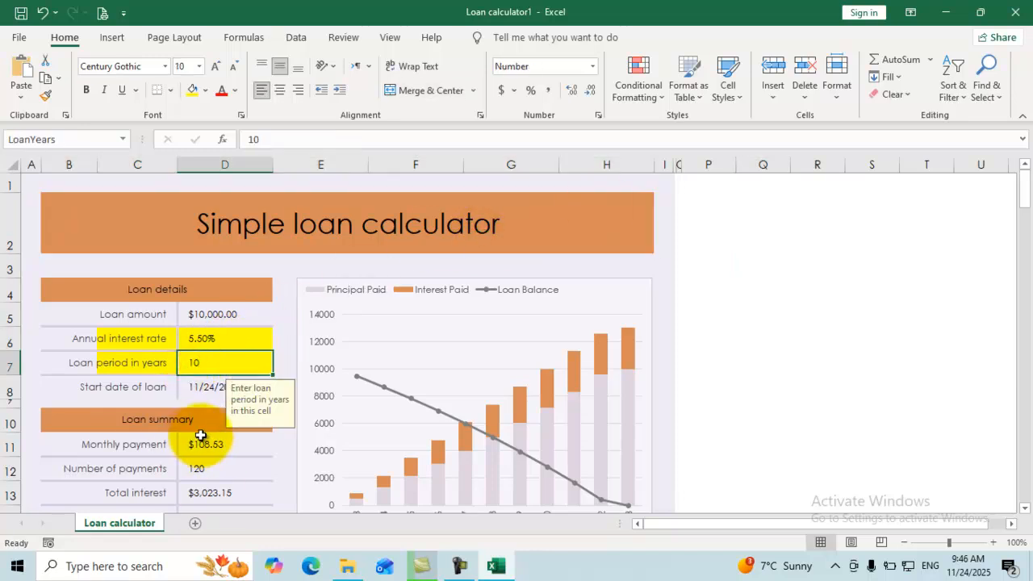
scroll(200, 436, "down", 4)
scroll(200, 436, "down", 3)
scroll(196, 431, "up", 7)
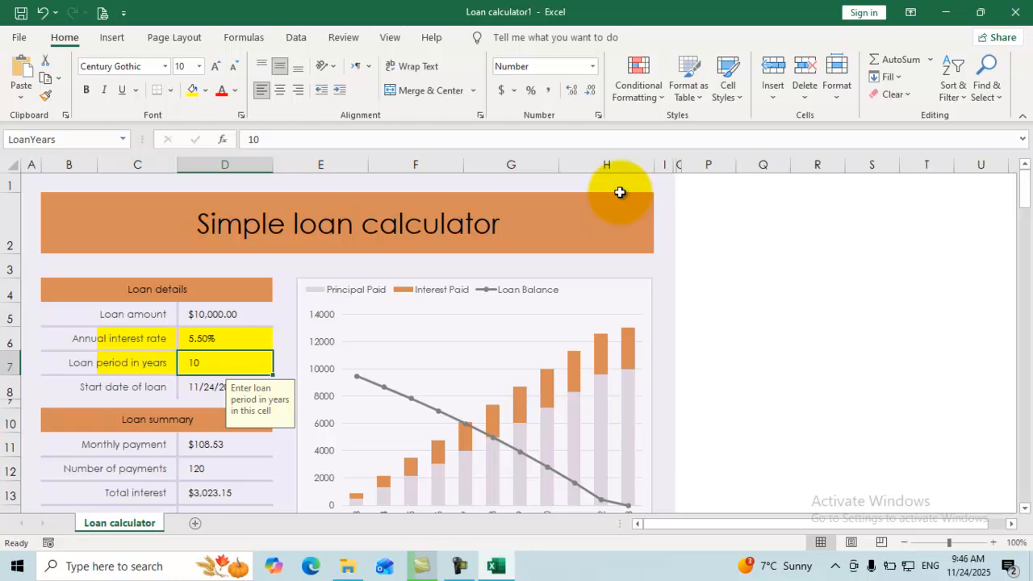
left_click(726, 270)
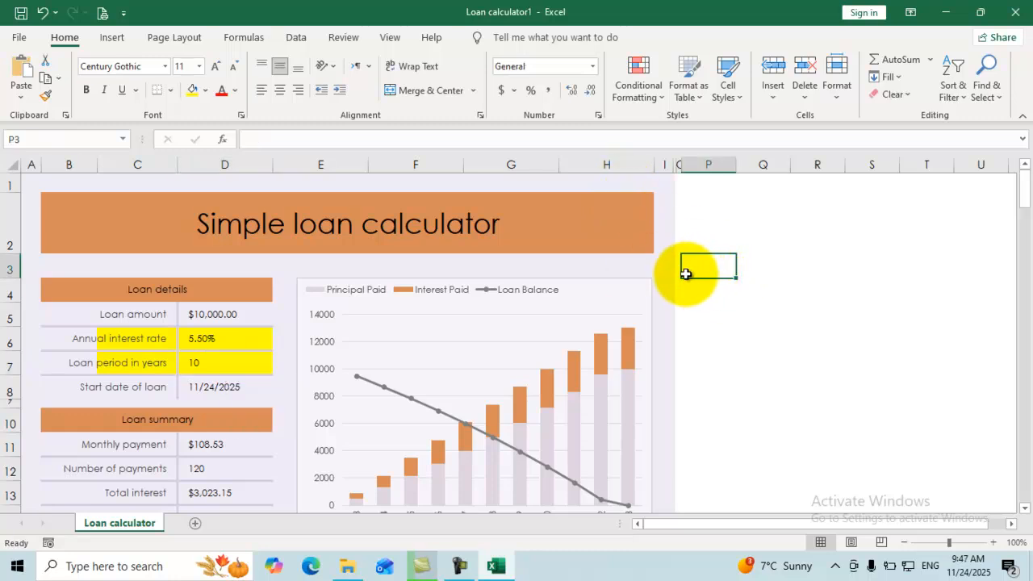
key("ctrl+a")
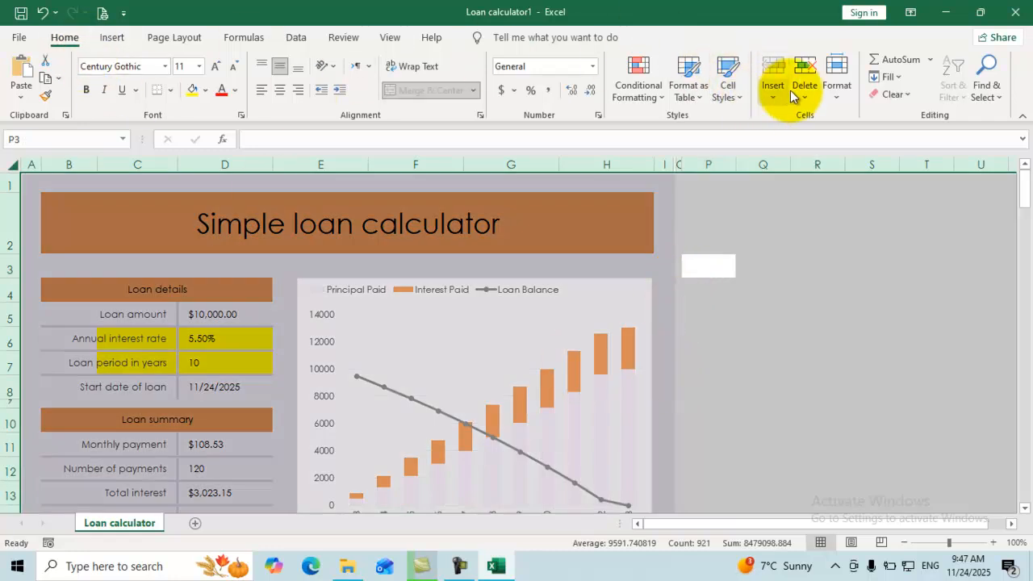
Unlock every cell on the sheet, then lock only the calculator area B1:I22.
left_click(836, 104)
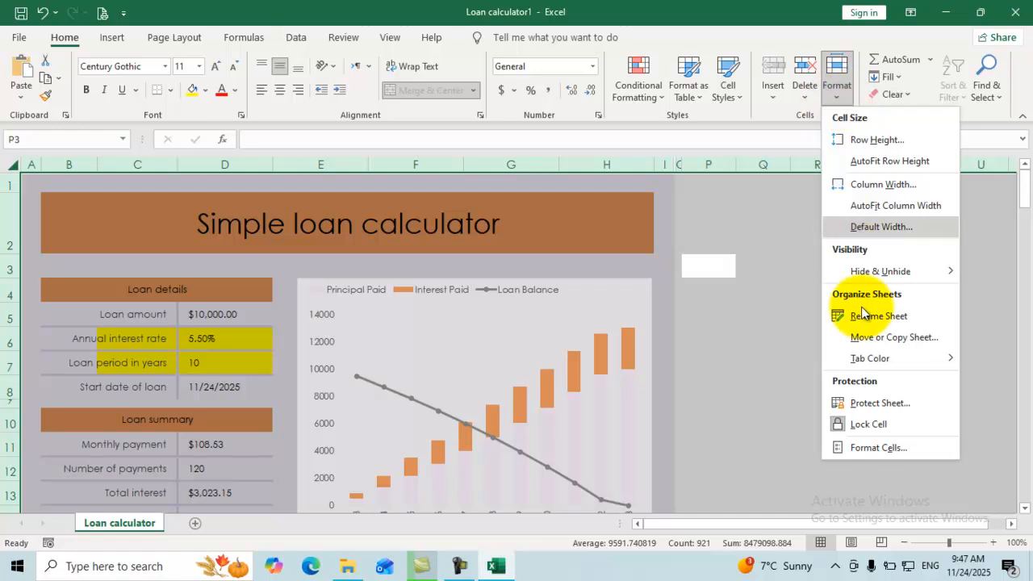
left_click(861, 423)
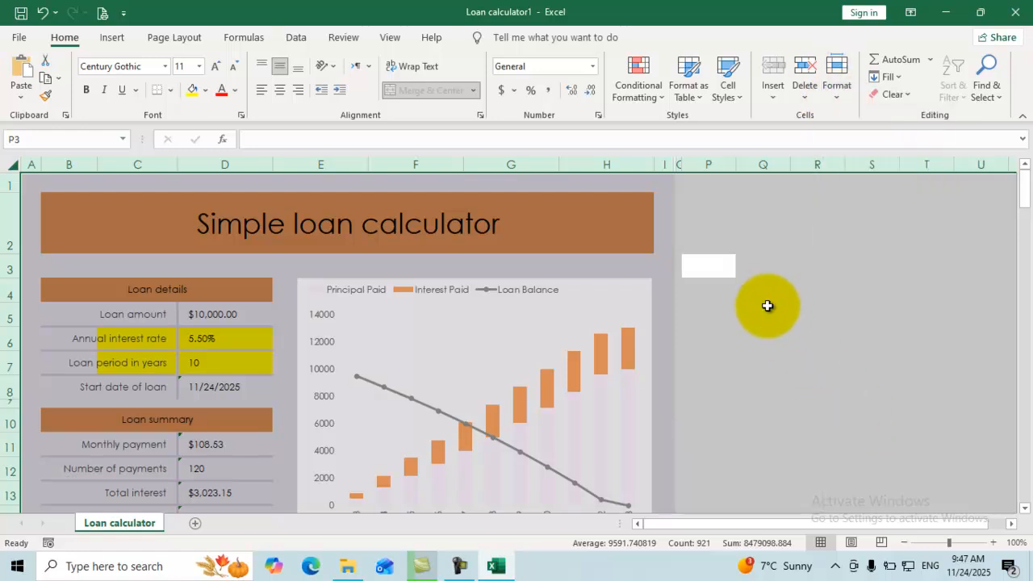
left_click(765, 311)
left_click_drag(660, 186, 60, 542)
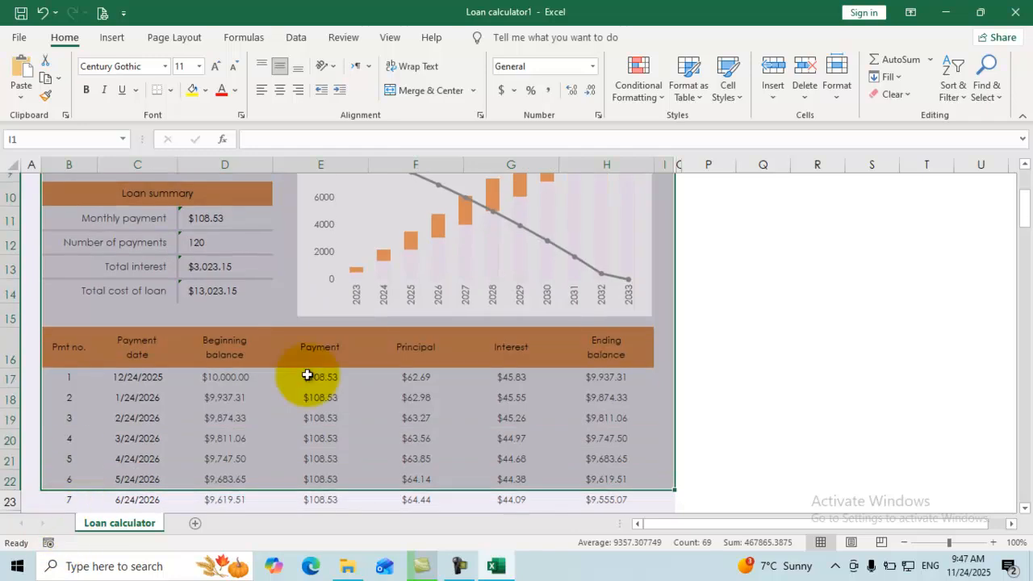
scroll(371, 337, "up", 3)
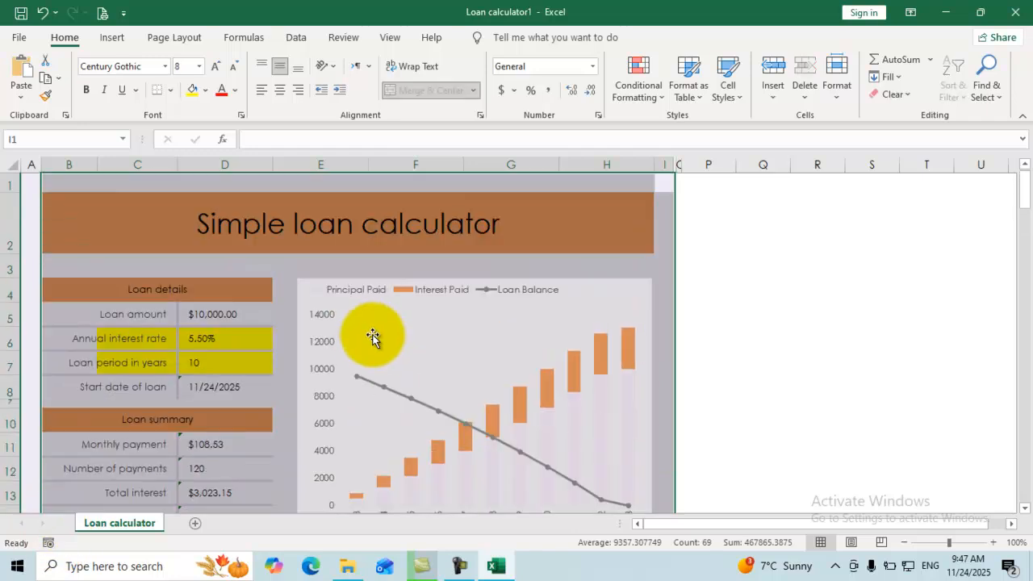
left_click(839, 95)
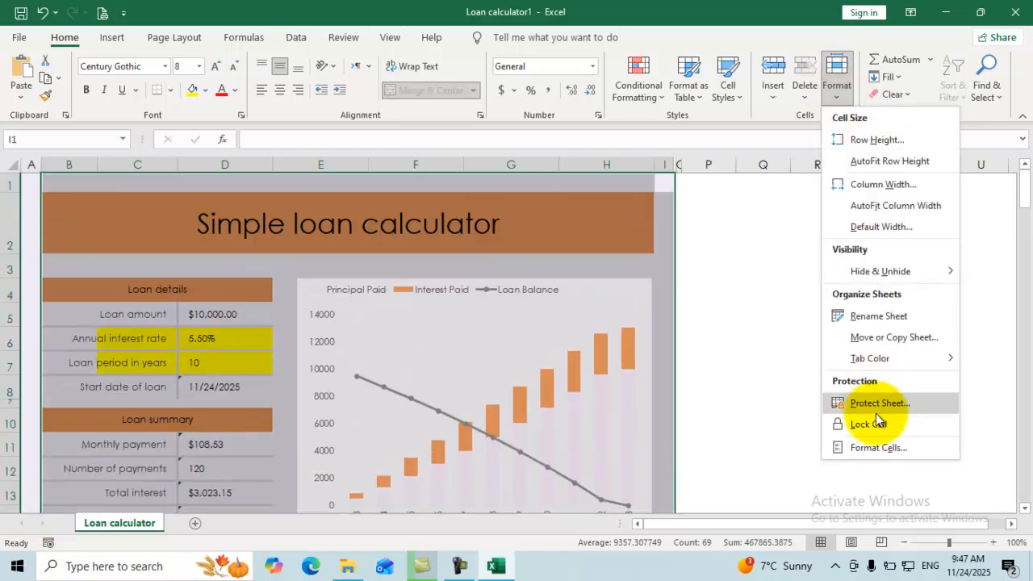
left_click(862, 426)
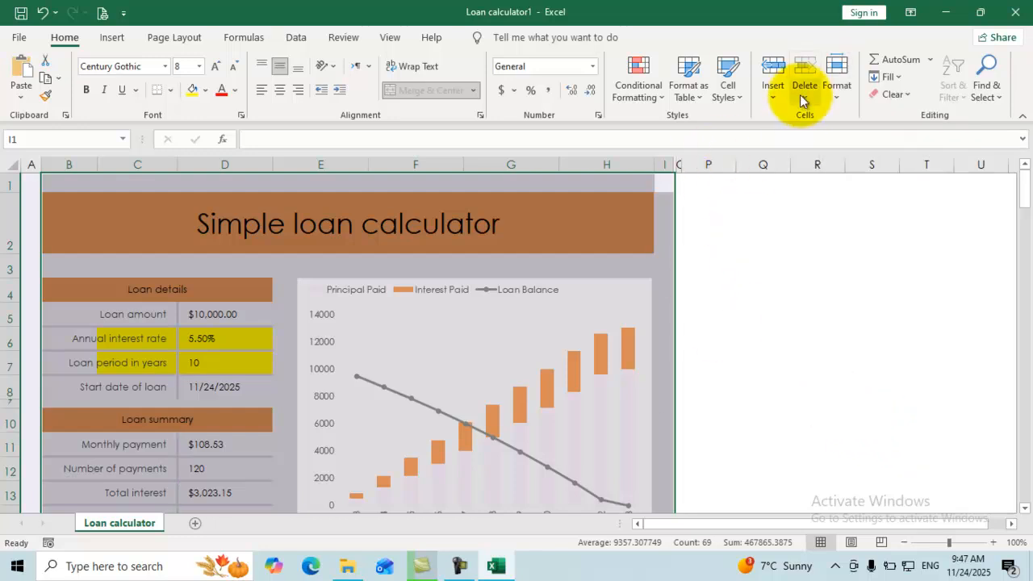
Protect the sheet with a confirmed password, with Format cells unticked.
left_click(836, 95)
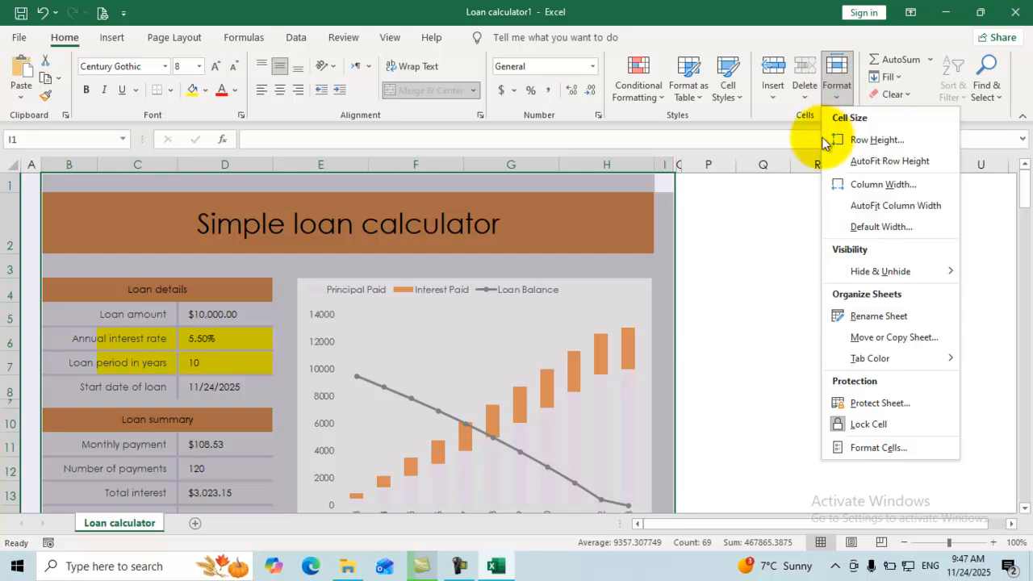
left_click(858, 404)
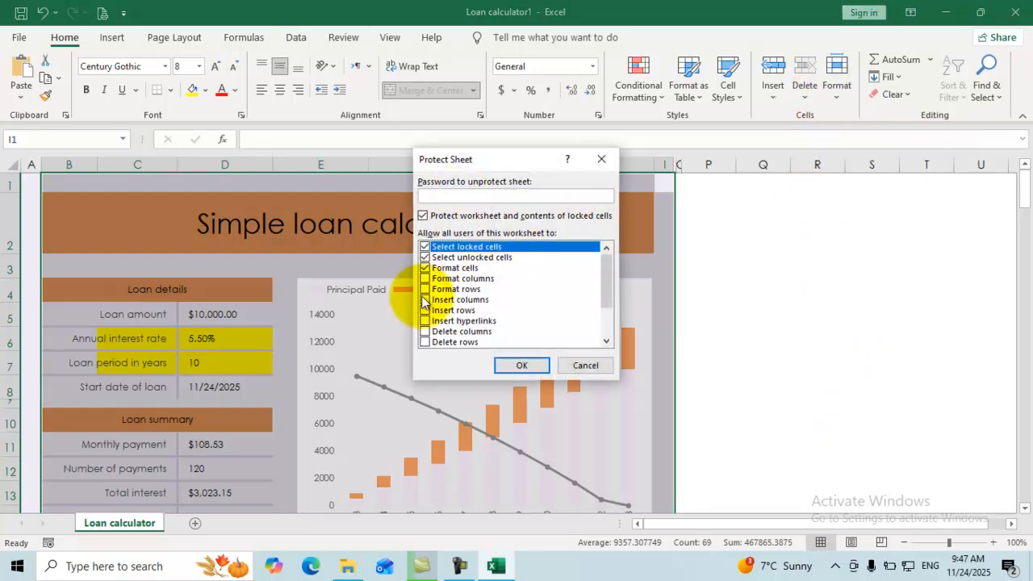
left_click(424, 268)
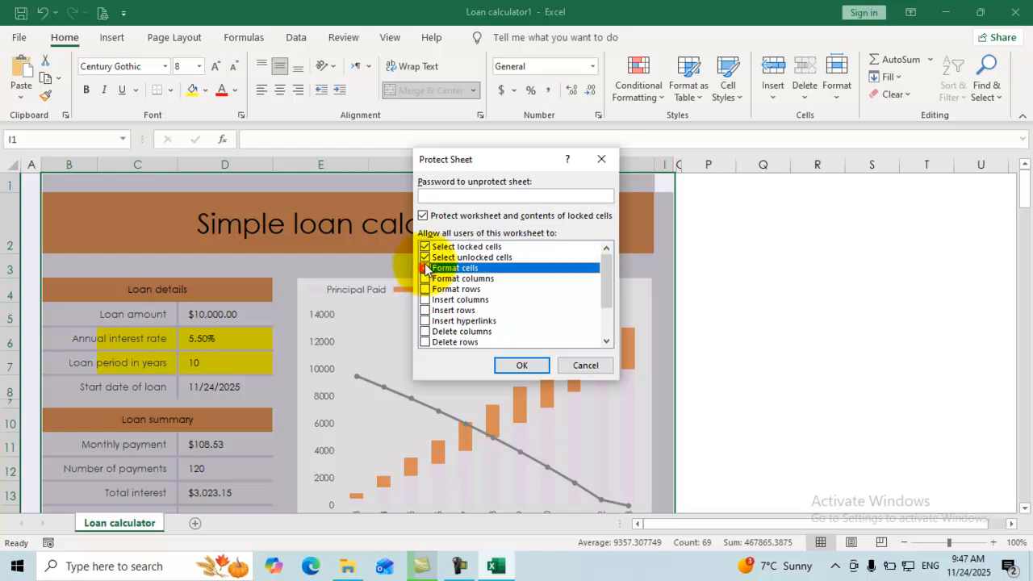
left_click(432, 198)
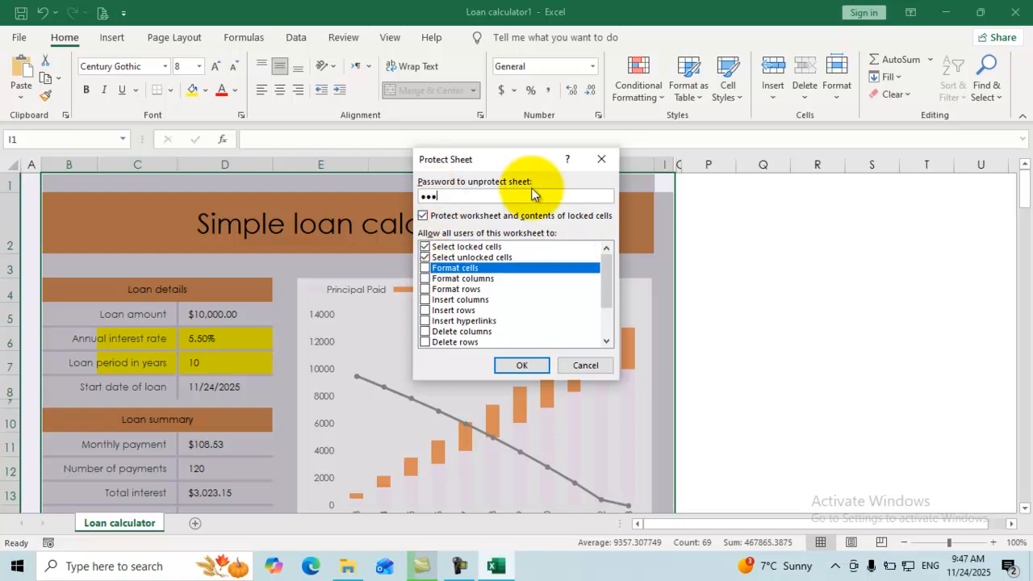
left_click(520, 365)
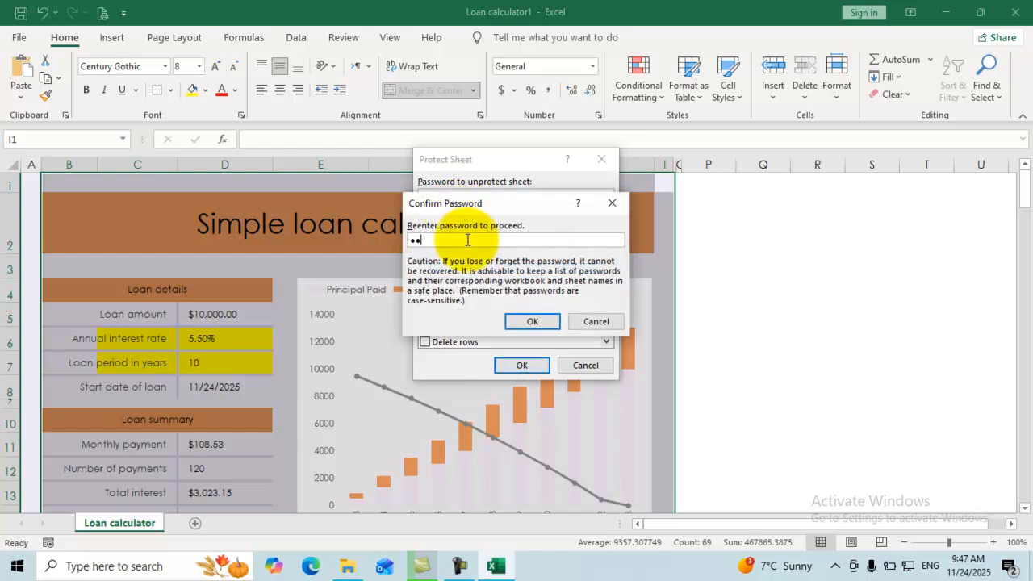
left_click(532, 321)
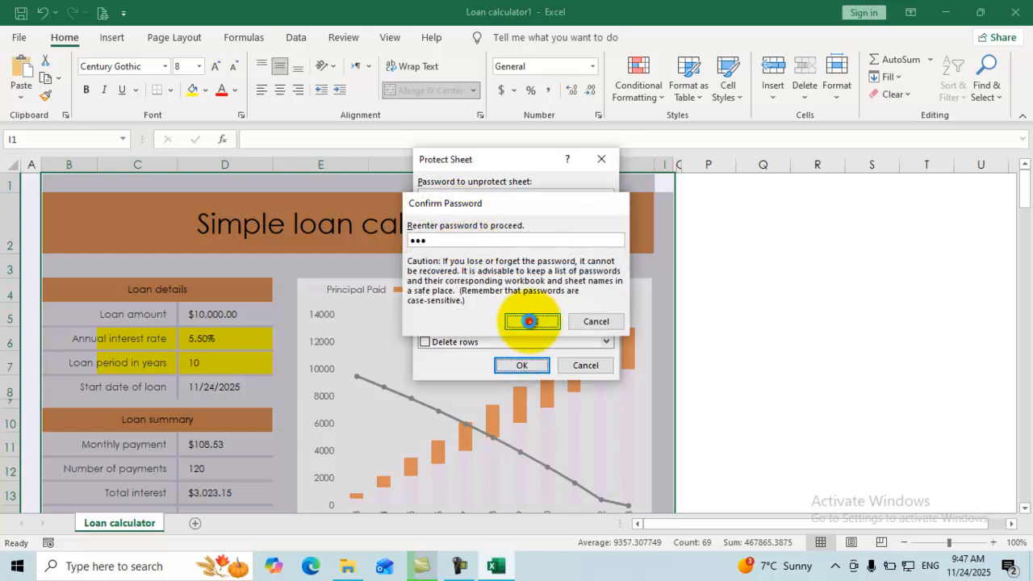
Enter the note 'Put your comment here' in cell P2 beside the calculator.
left_click(724, 238)
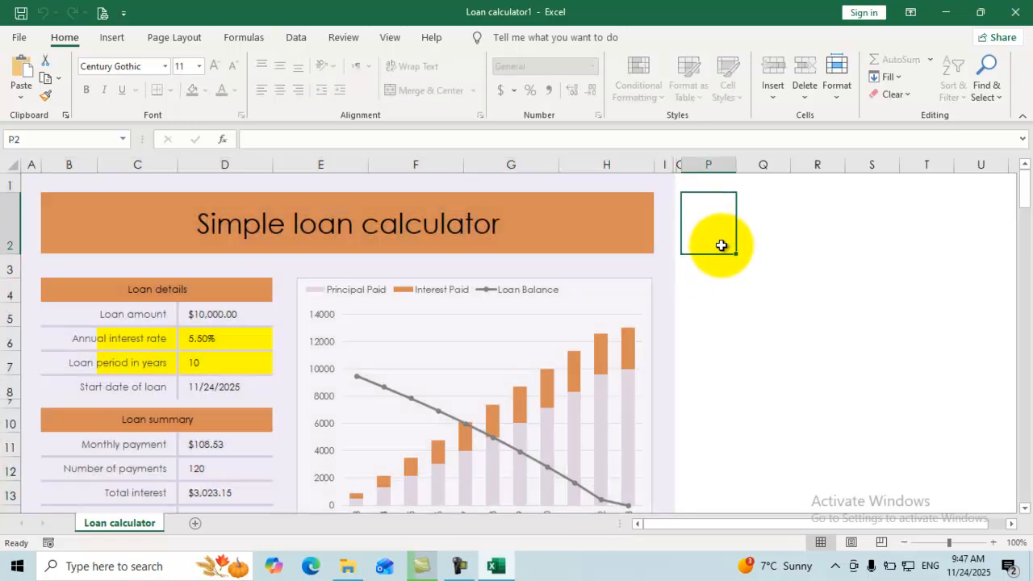
type("p")
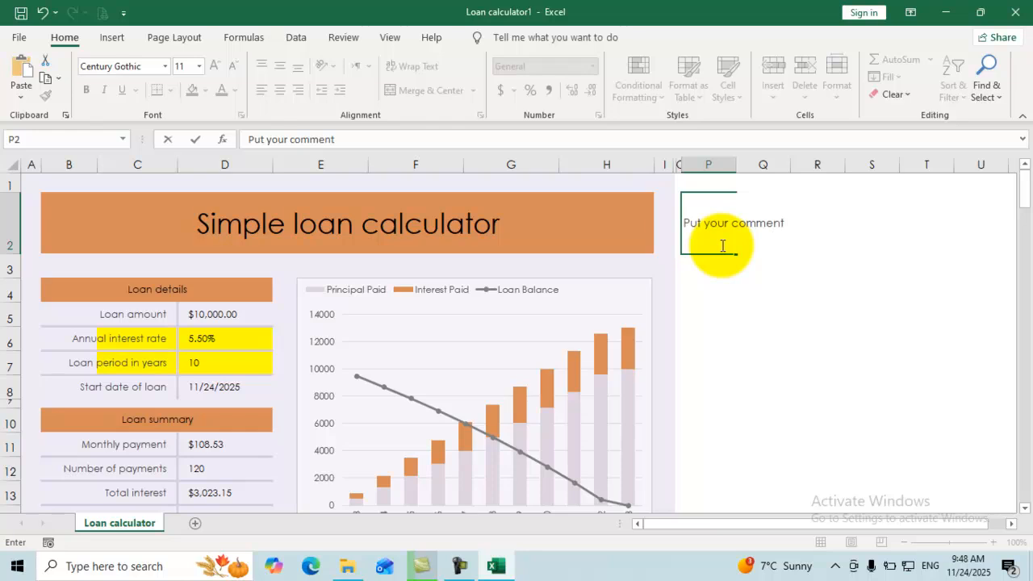
left_click(786, 322)
left_click(814, 221)
left_click_drag(774, 221, 708, 225)
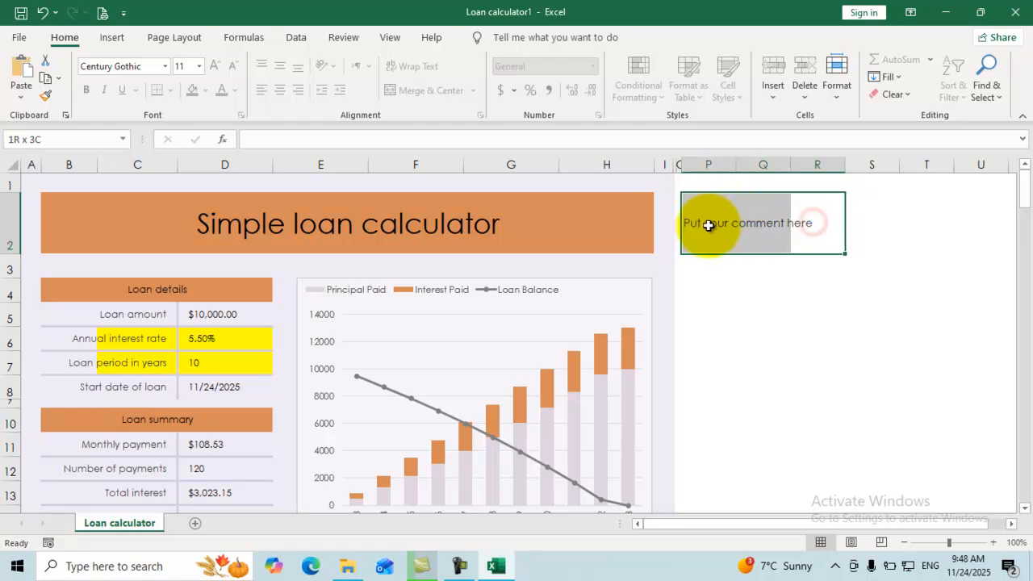
left_click(713, 269)
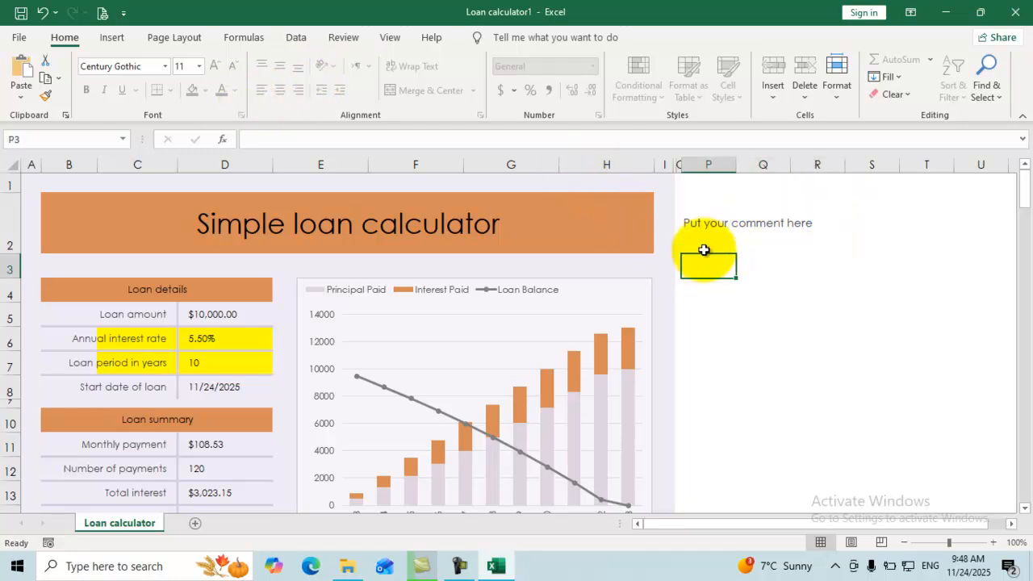
left_click(701, 242)
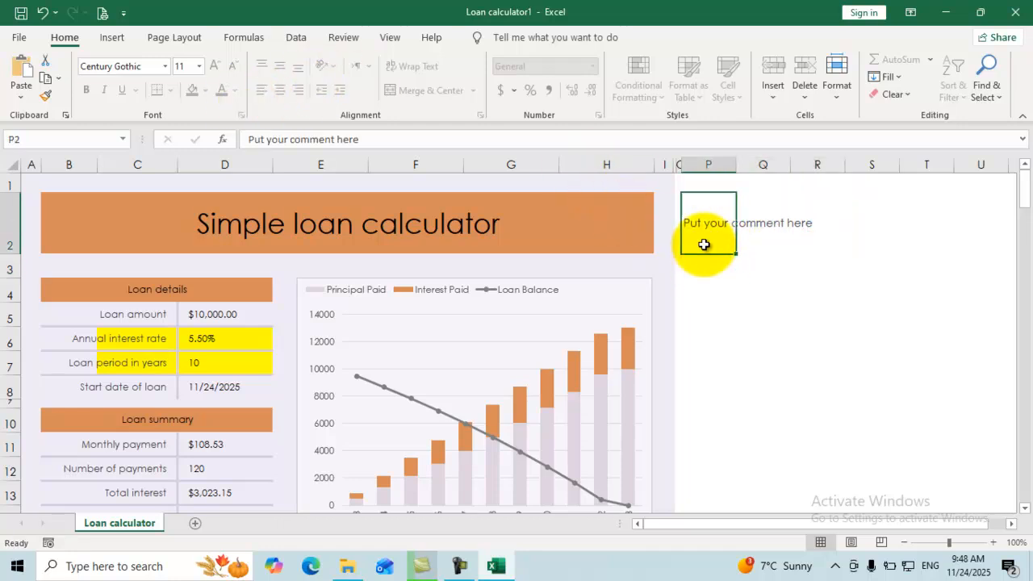
left_click(764, 244)
left_click(720, 245)
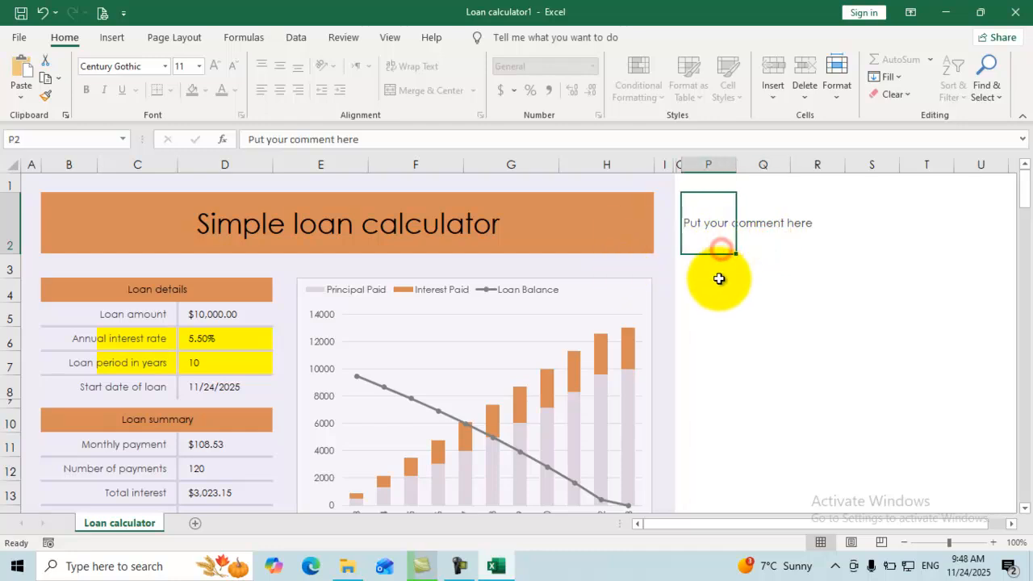
Type the test entry 'sf' into P4 and Q4 to confirm they accept input.
left_click(723, 283)
type("sf")
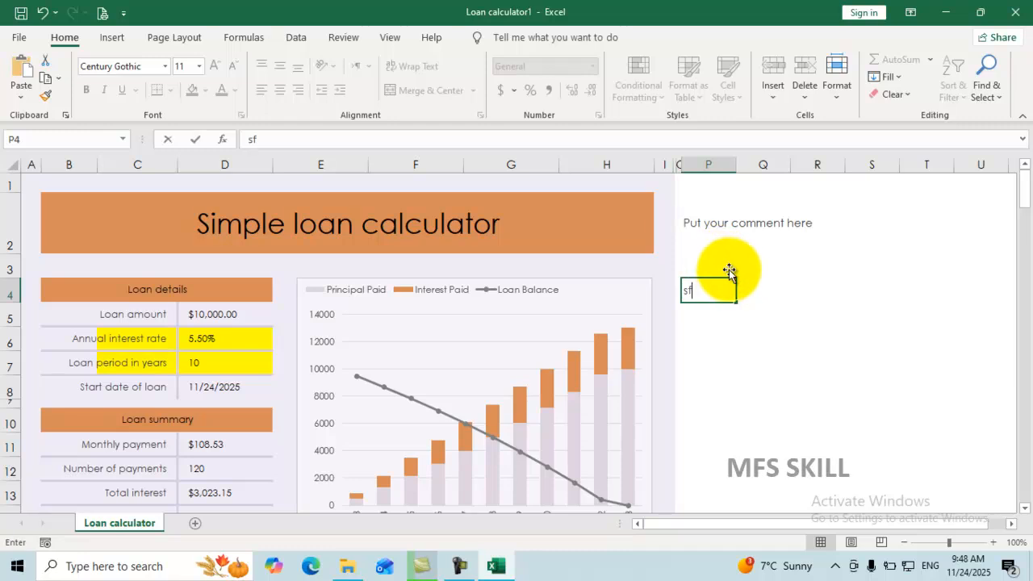
left_click(685, 272)
left_click(754, 279)
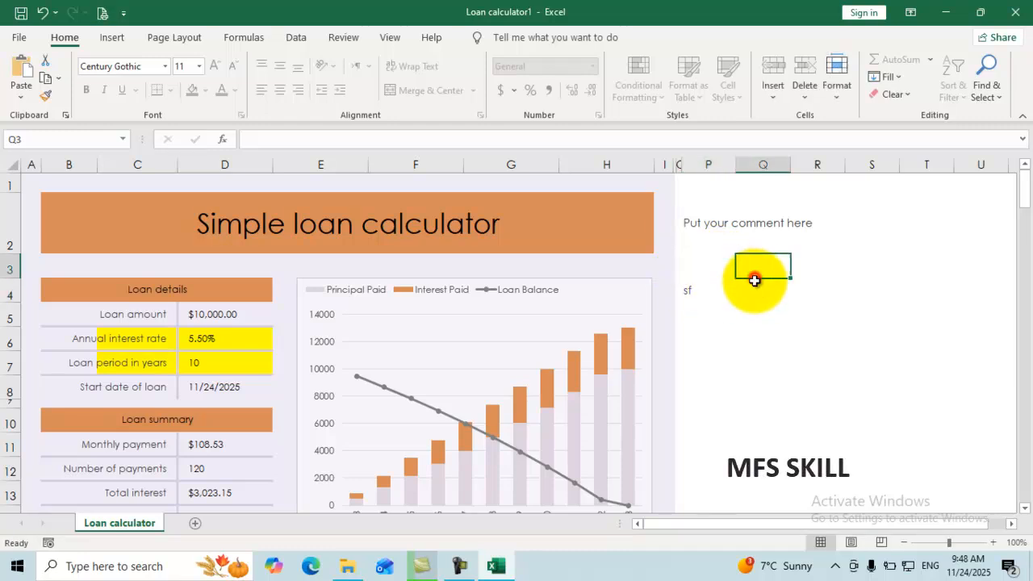
left_click(758, 287)
left_click(809, 286)
left_click(766, 287)
type("sf")
left_click(714, 289)
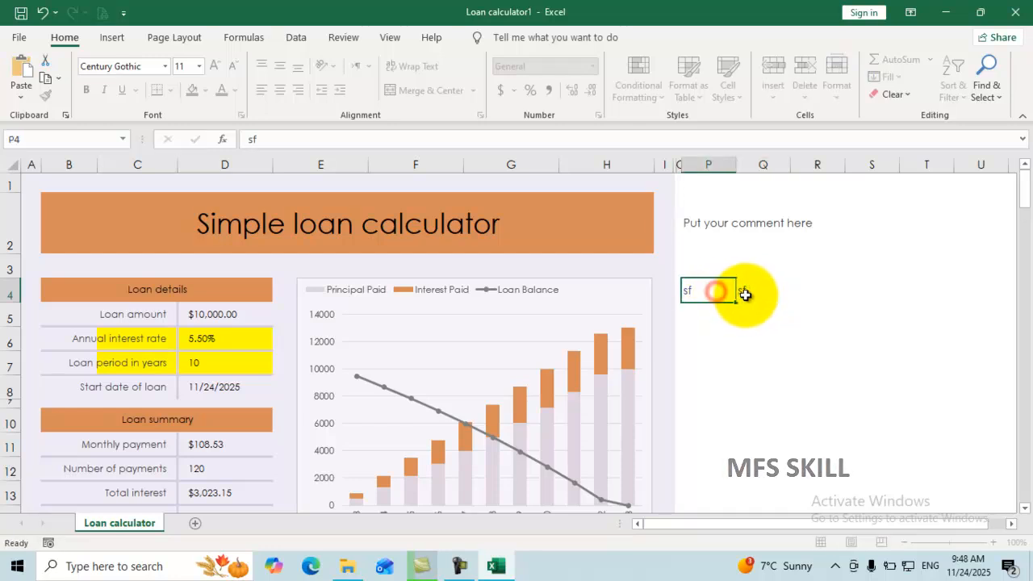
left_click(752, 290)
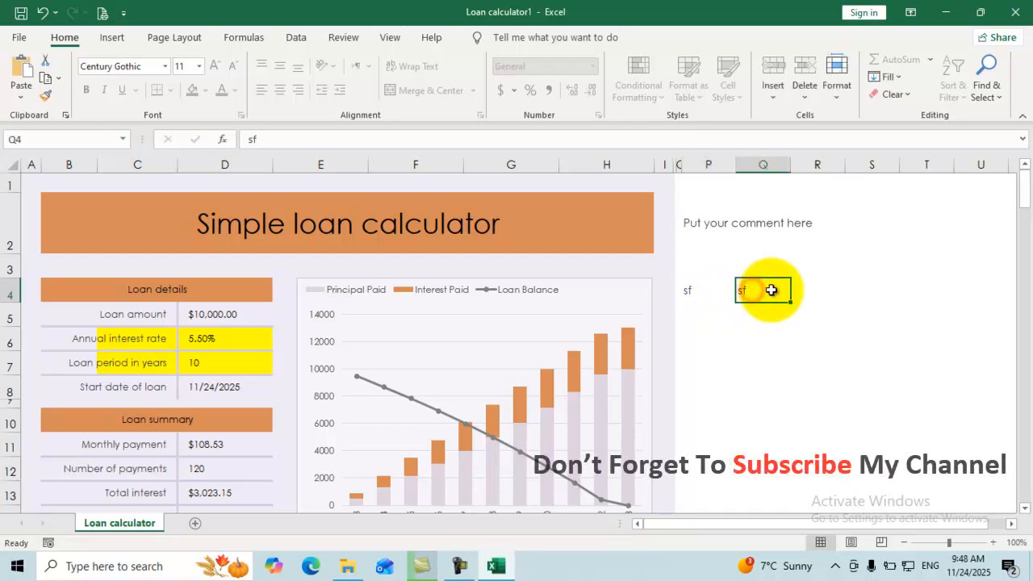
left_click(714, 291)
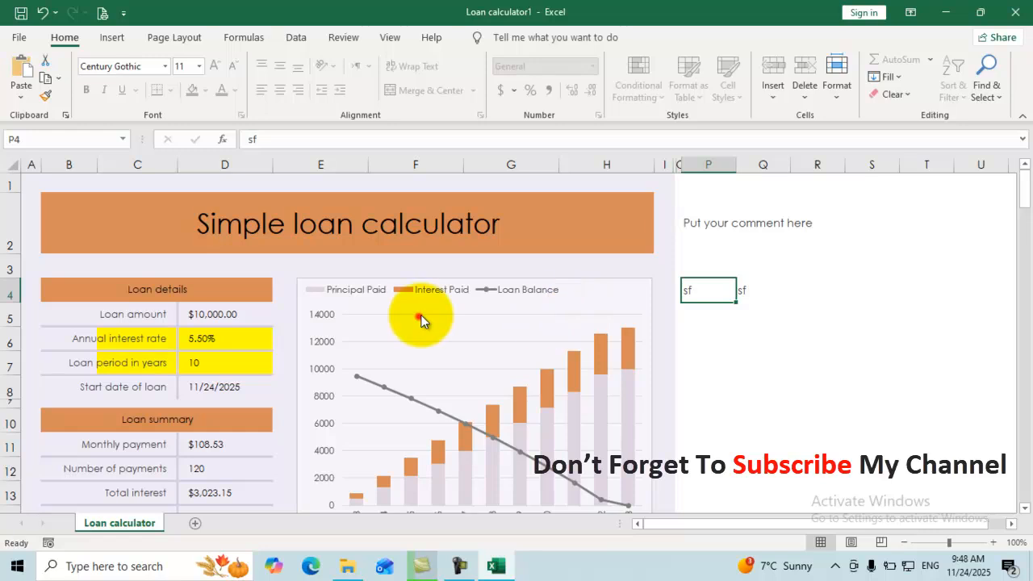
left_click(256, 340)
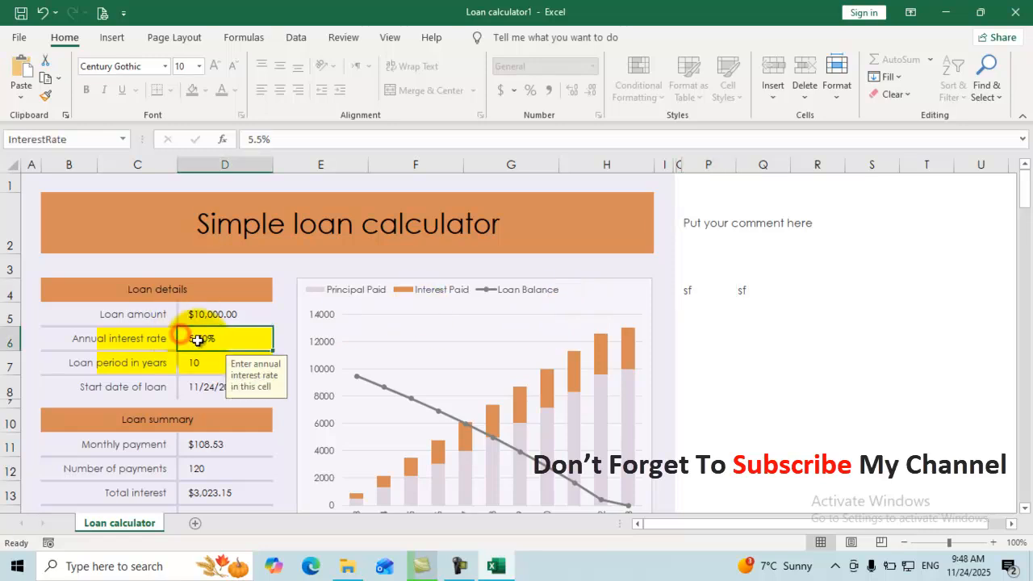
double_click(261, 345)
left_click(509, 327)
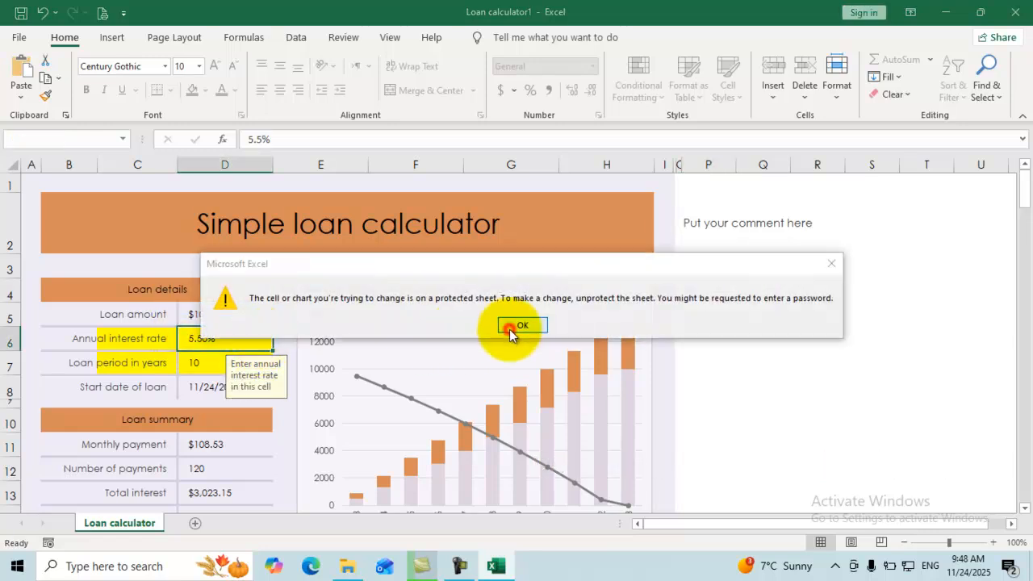
double_click(511, 326)
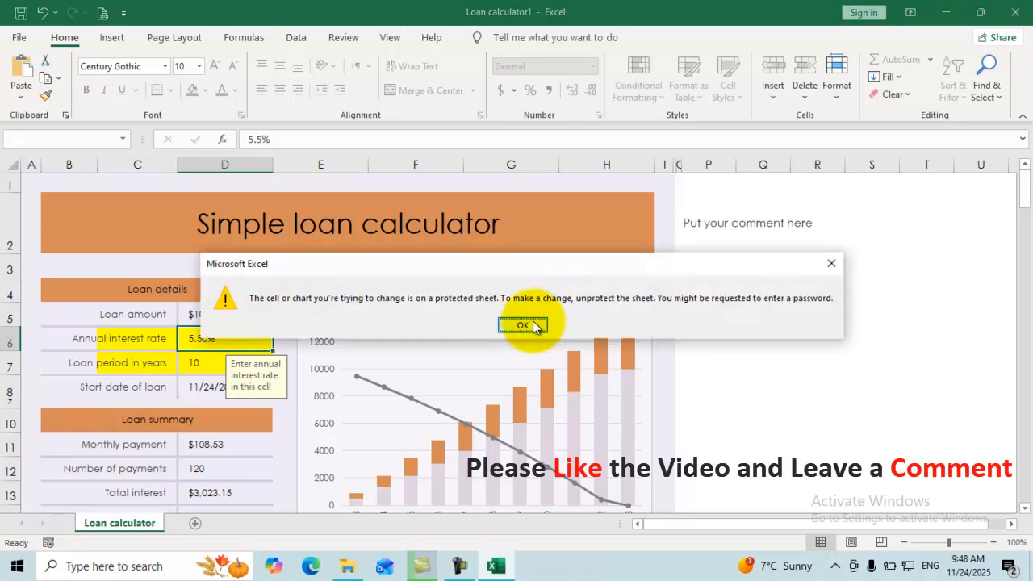
left_click(532, 325)
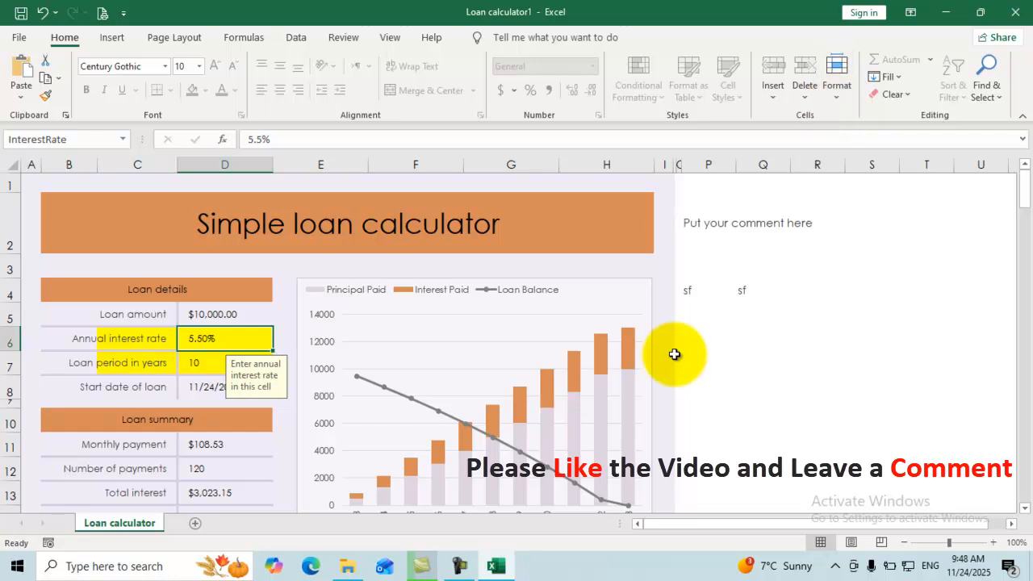
left_click(751, 303)
left_click_drag(714, 290, 847, 428)
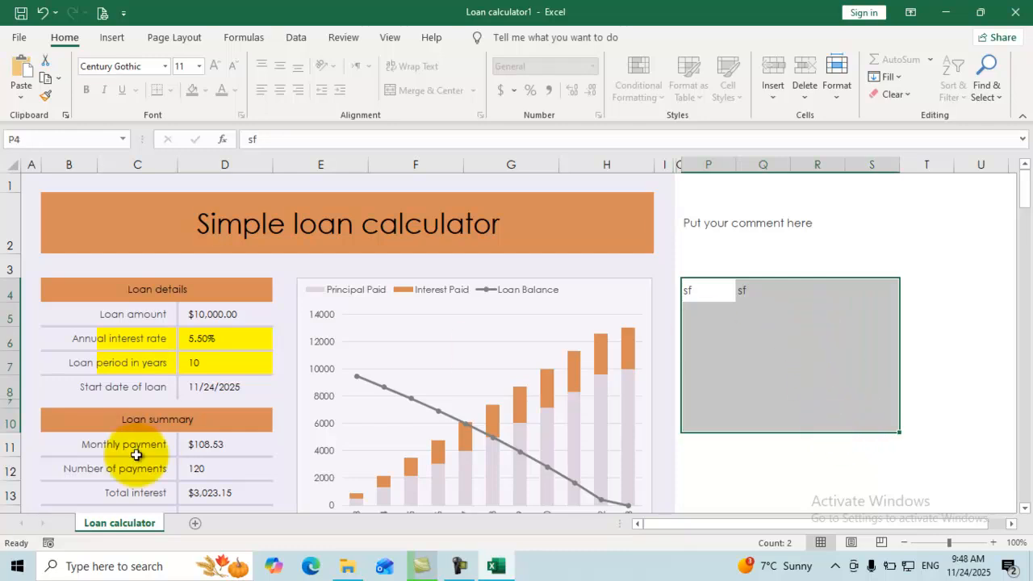
left_click(206, 474)
left_click(697, 333)
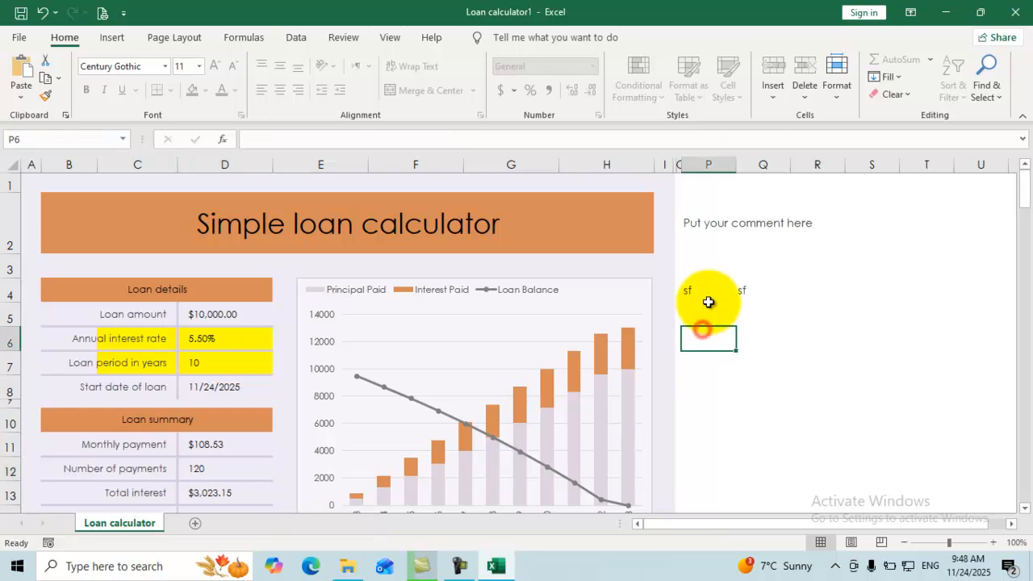
Unprotect the Loan calculator sheet using its password.
left_click(835, 97)
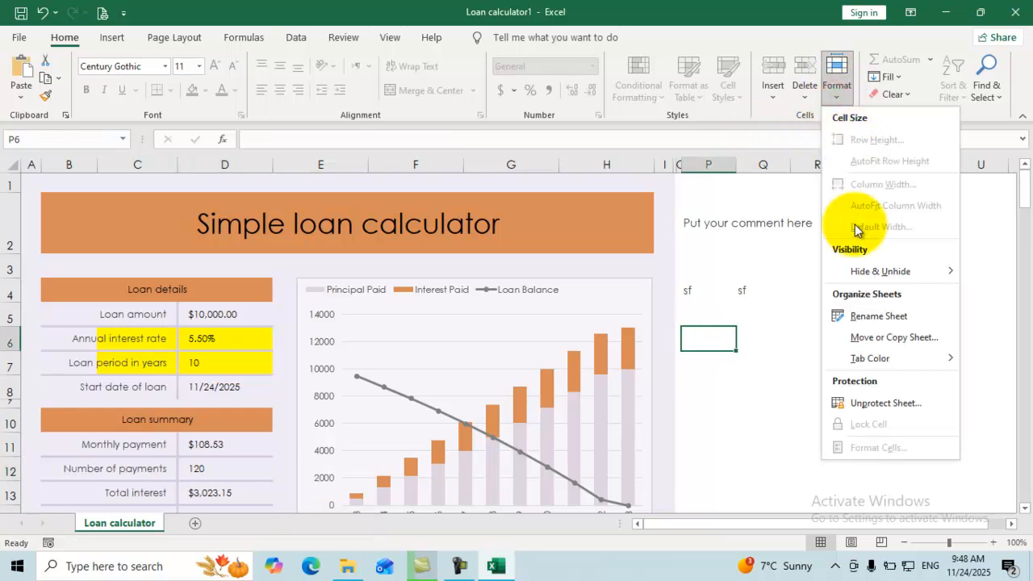
left_click(868, 401)
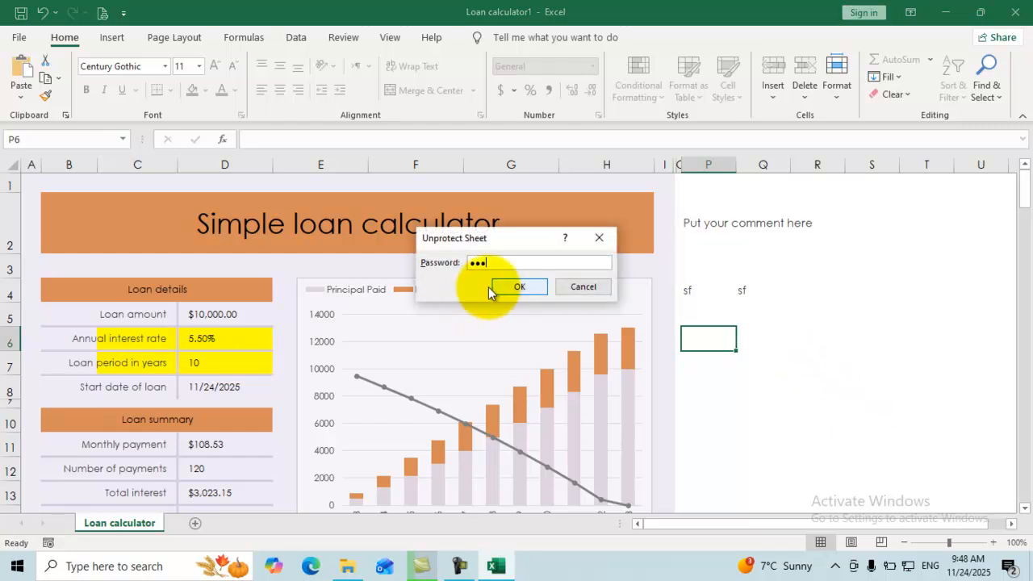
left_click(508, 286)
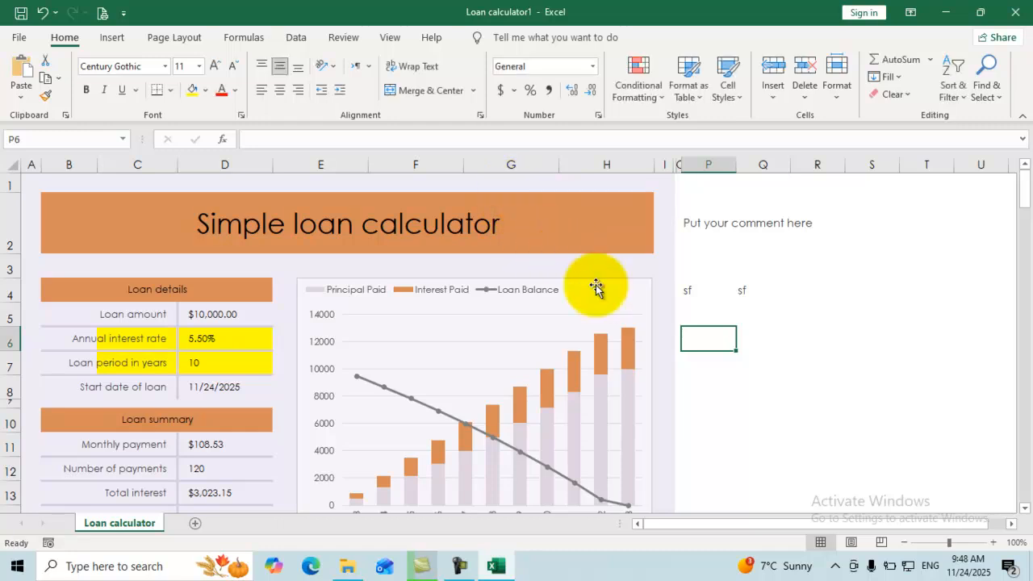
Clear the comment and 'sf' entries in P2:R4, then select the calculator range B1:H13.
left_click(703, 264)
left_click_drag(810, 207, 687, 292)
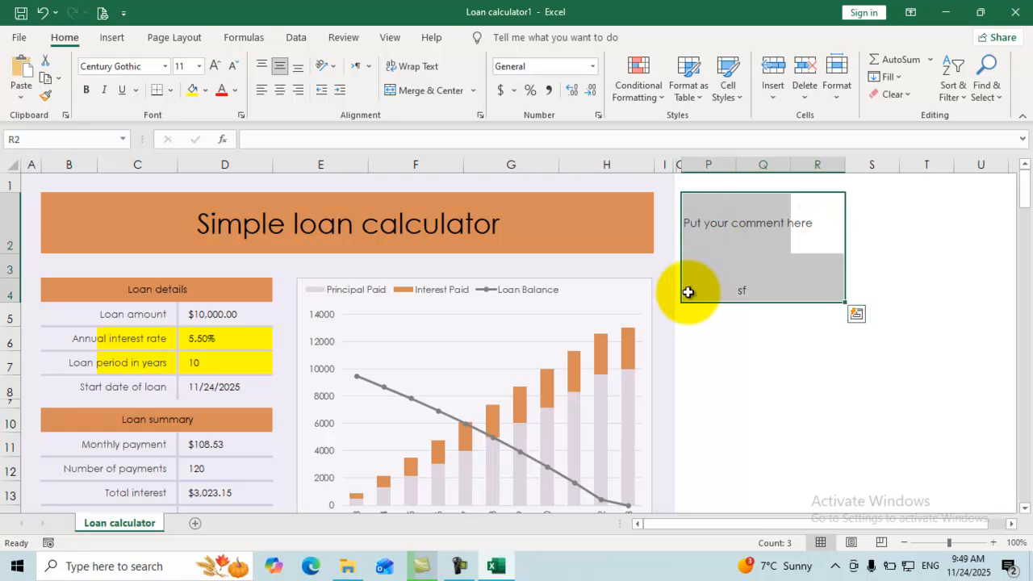
left_click(763, 292)
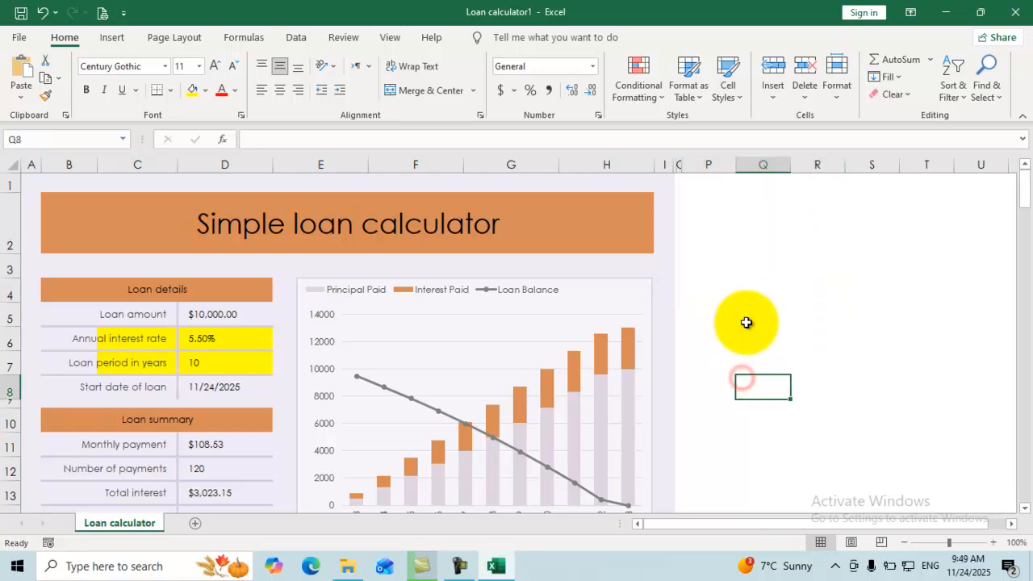
left_click(323, 306)
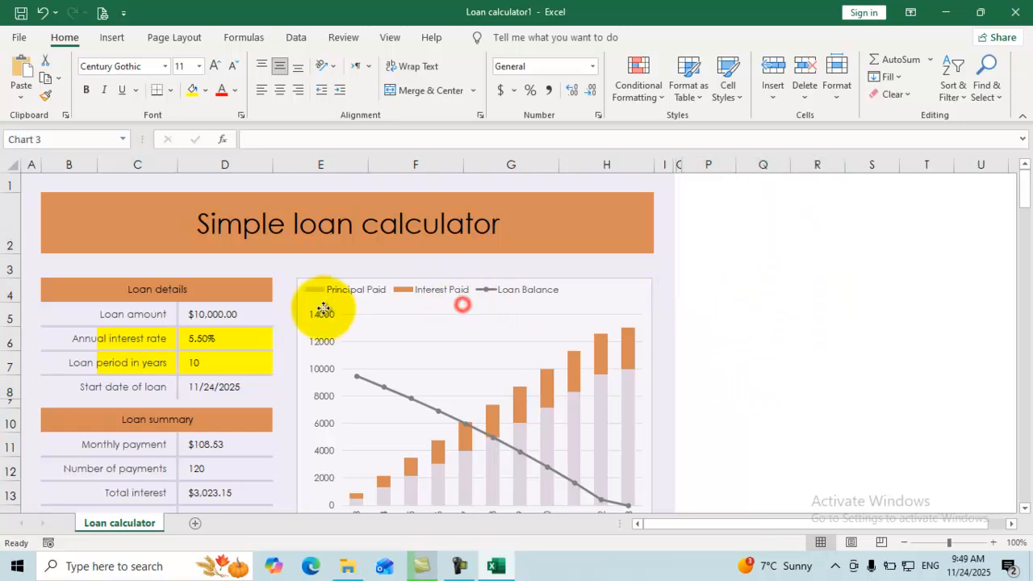
left_click(219, 314)
left_click_drag(643, 186, 194, 396)
scroll(864, 254, "up", 1)
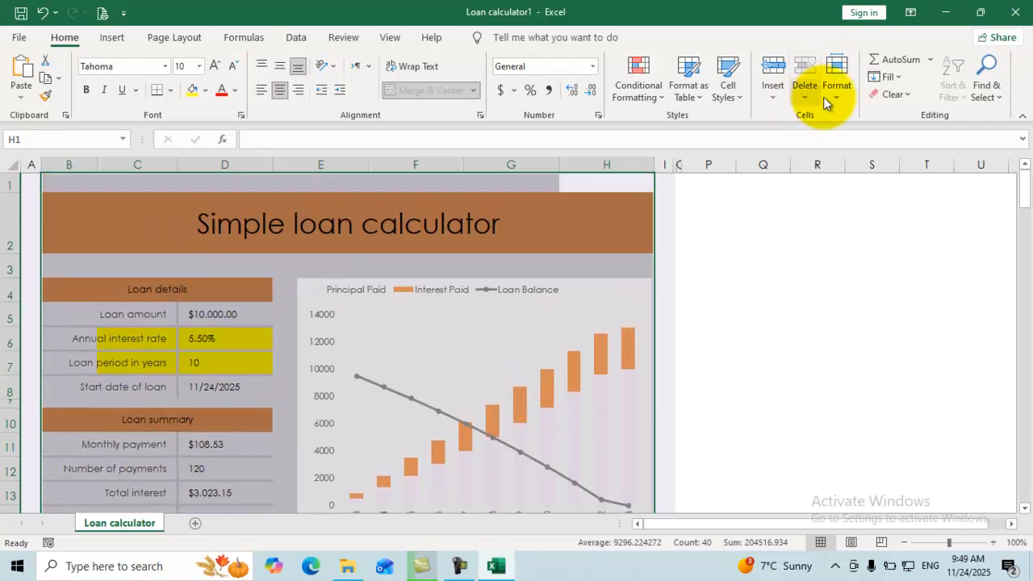
Protect the Loan calculator sheet via Format > Protect Sheet, entering and confirming the password.
left_click(831, 98)
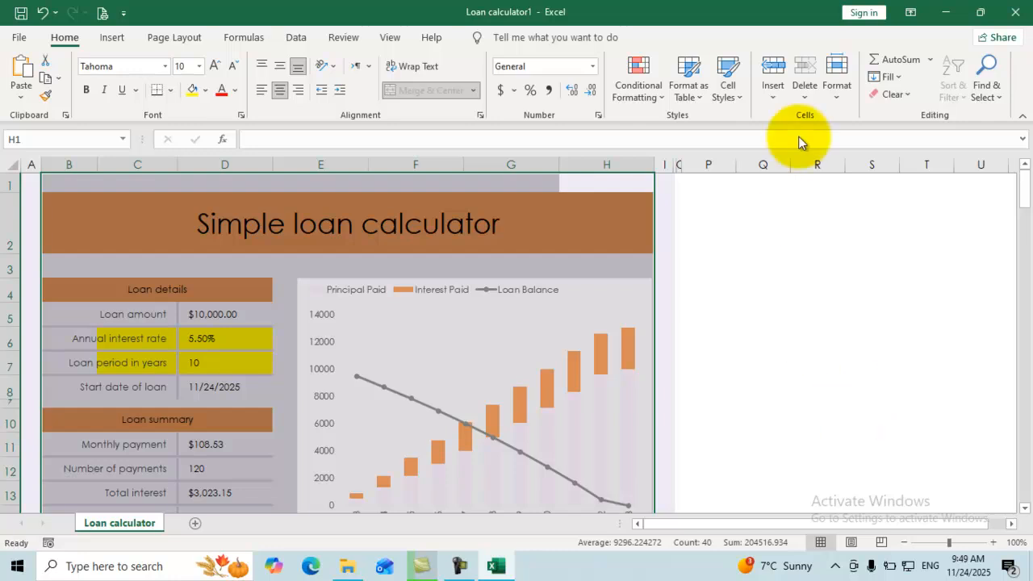
left_click(837, 99)
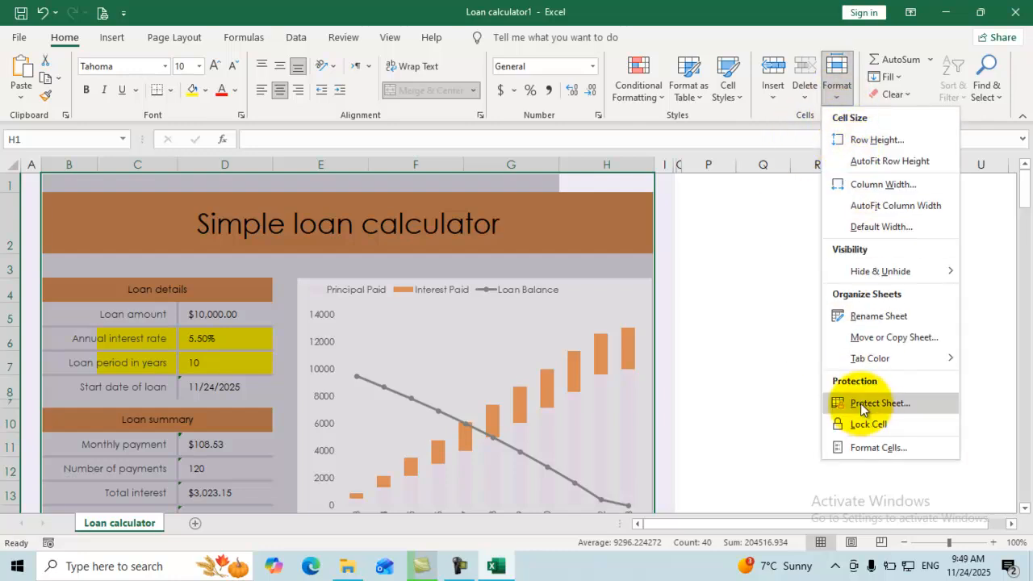
left_click(863, 410)
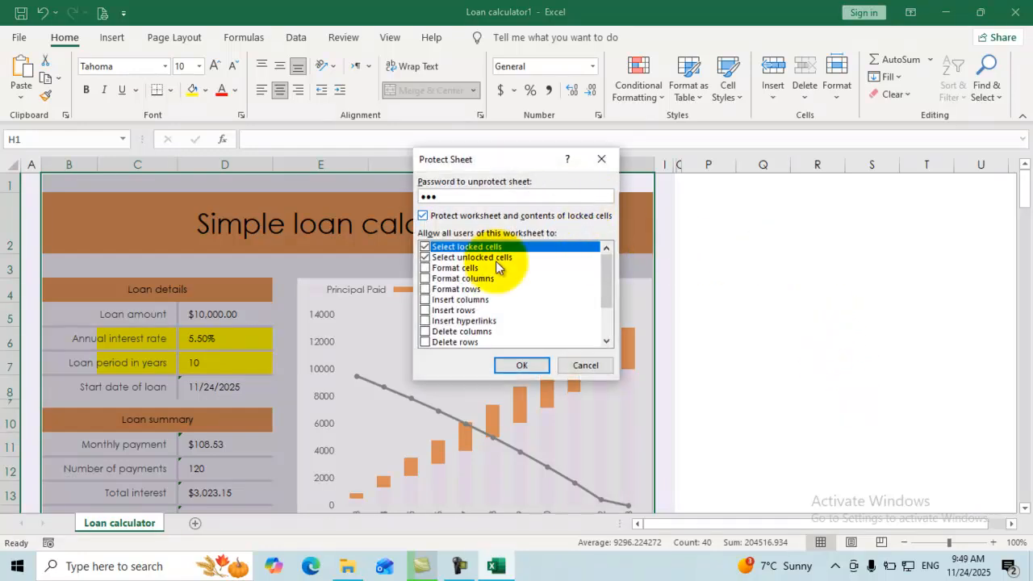
left_click(521, 365)
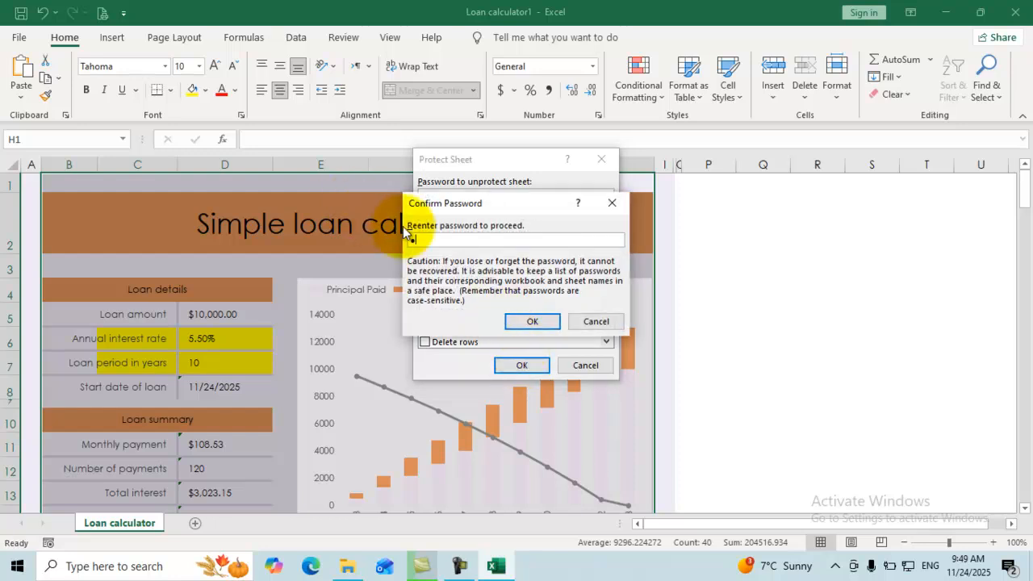
left_click(528, 321)
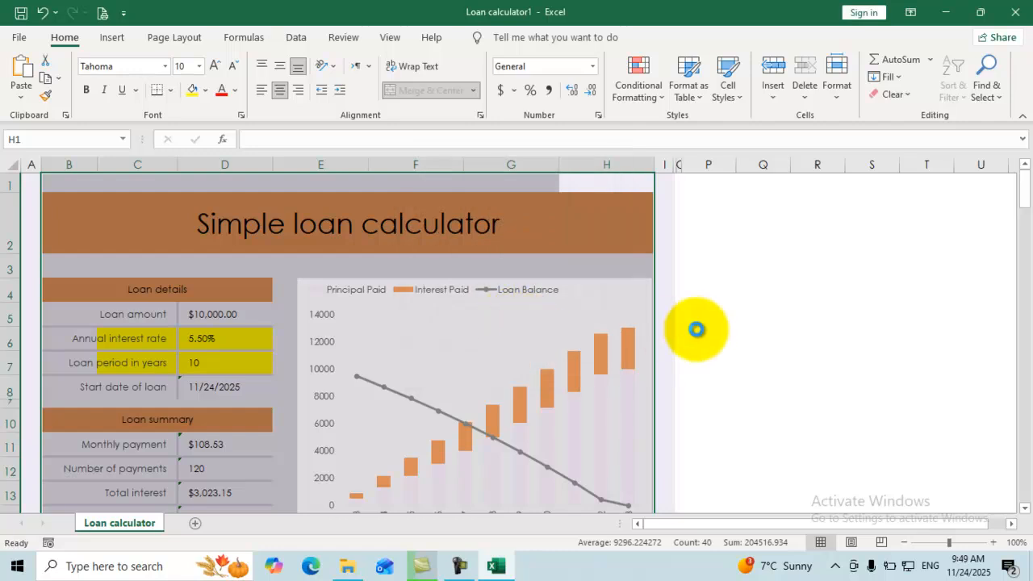
Enter the letter 's' in cell P4.
left_click(727, 294)
double_click(732, 288)
type("s")
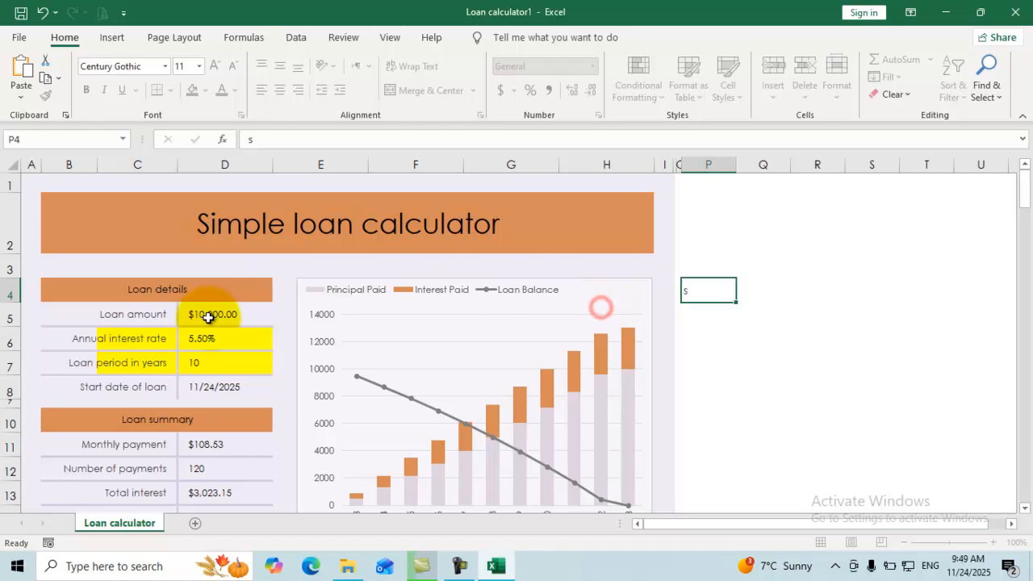
left_click(208, 316)
Test edits in Loan amount D5 and the Loan summary heading B10, undoing the heading change.
type("s")
left_click(527, 260)
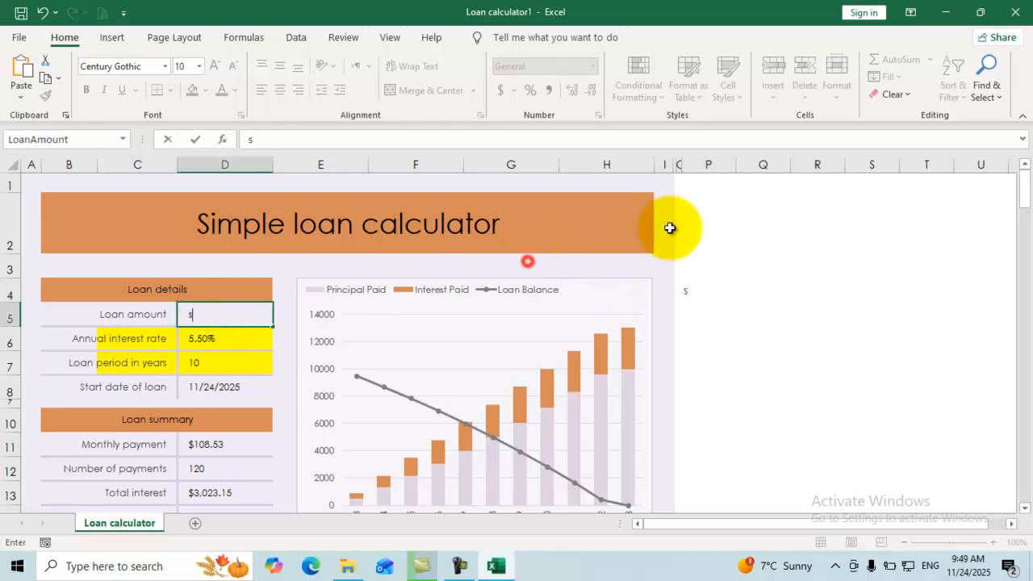
left_click(583, 231)
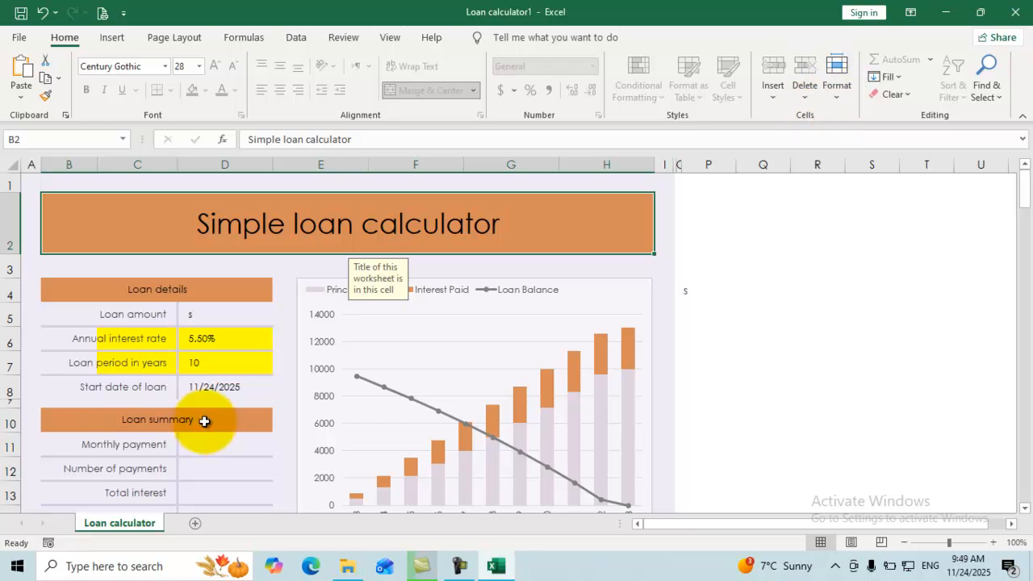
left_click(203, 422)
type("d")
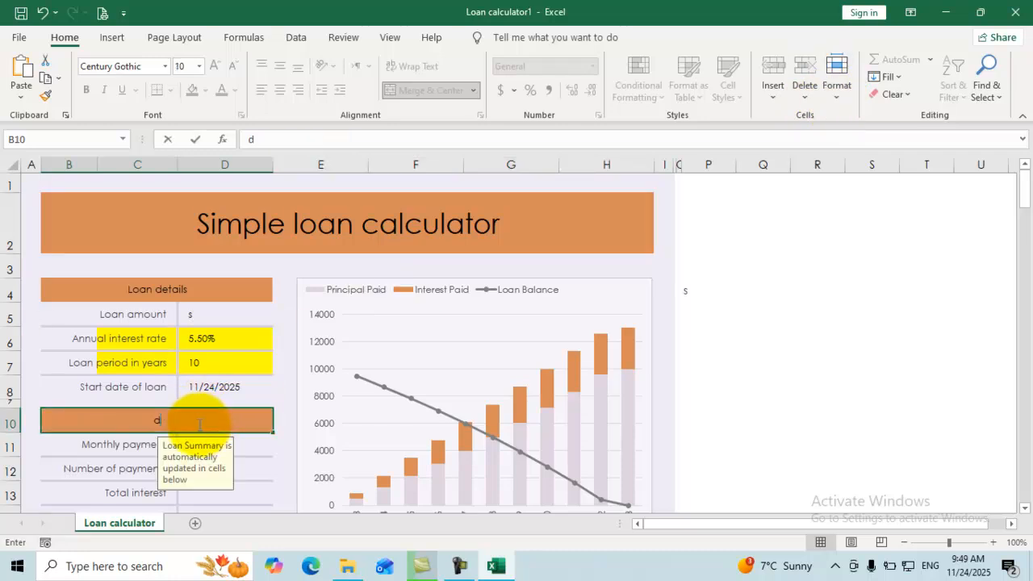
left_click(235, 400)
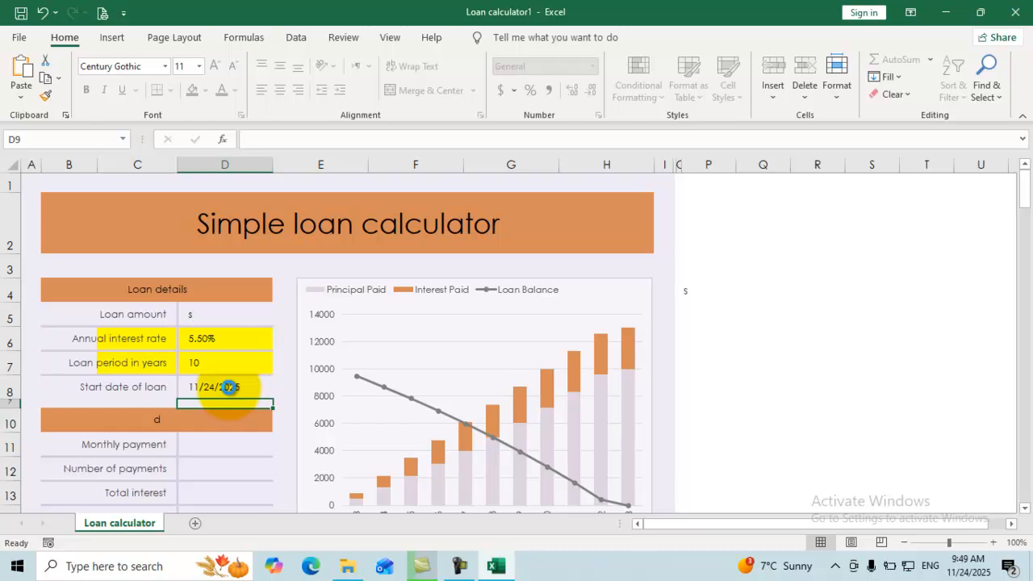
key("ctrl+z")
key("ctrl+z")
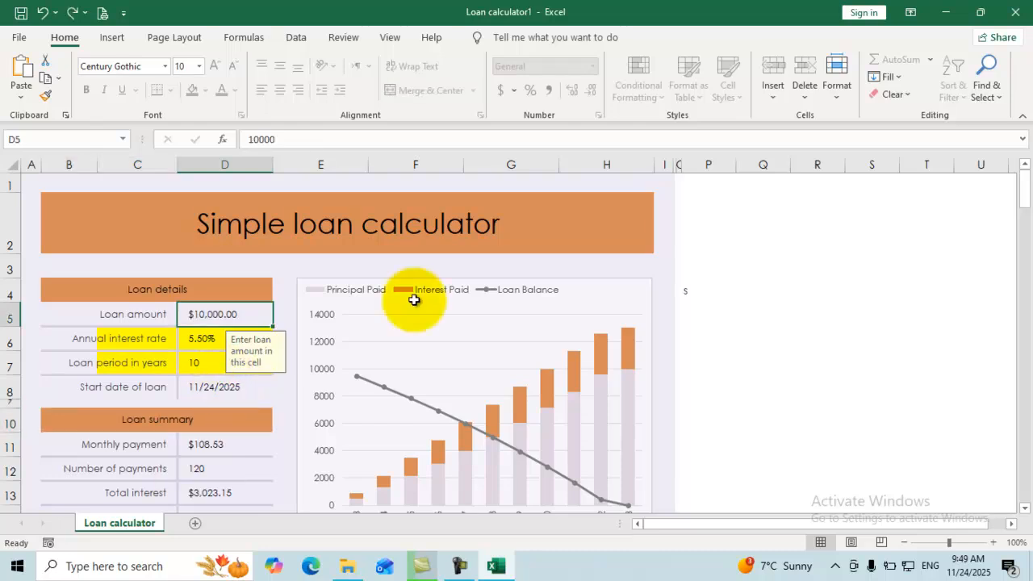
left_click(751, 238)
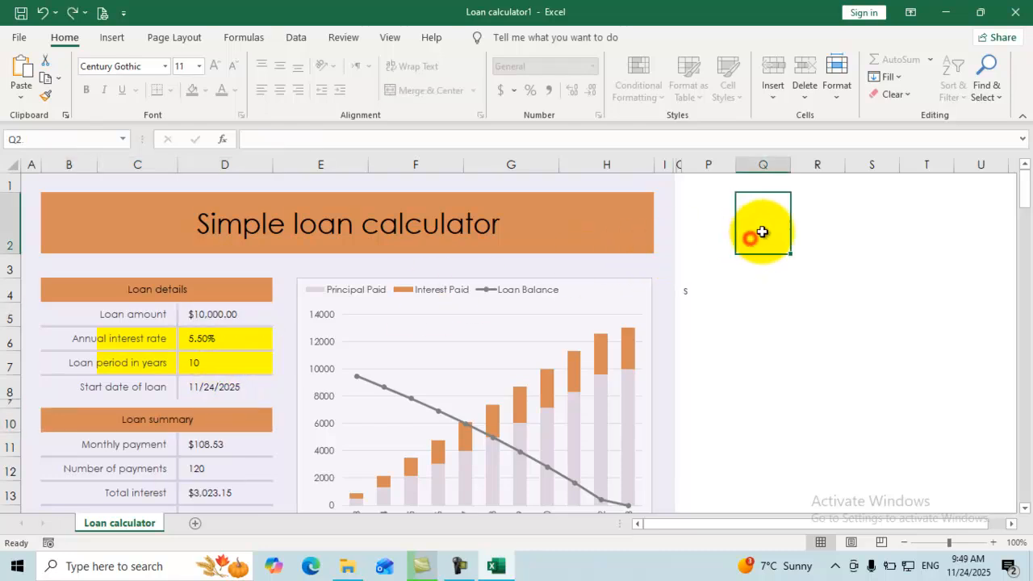
Unprotect the sheet with its password and lock the calculator cells A1:H13.
left_click(829, 102)
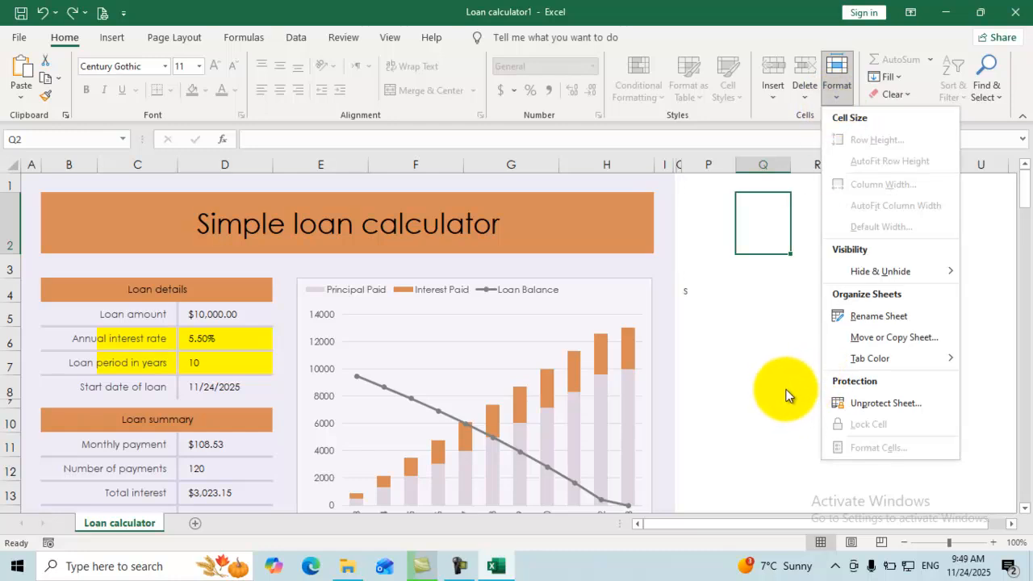
left_click(861, 400)
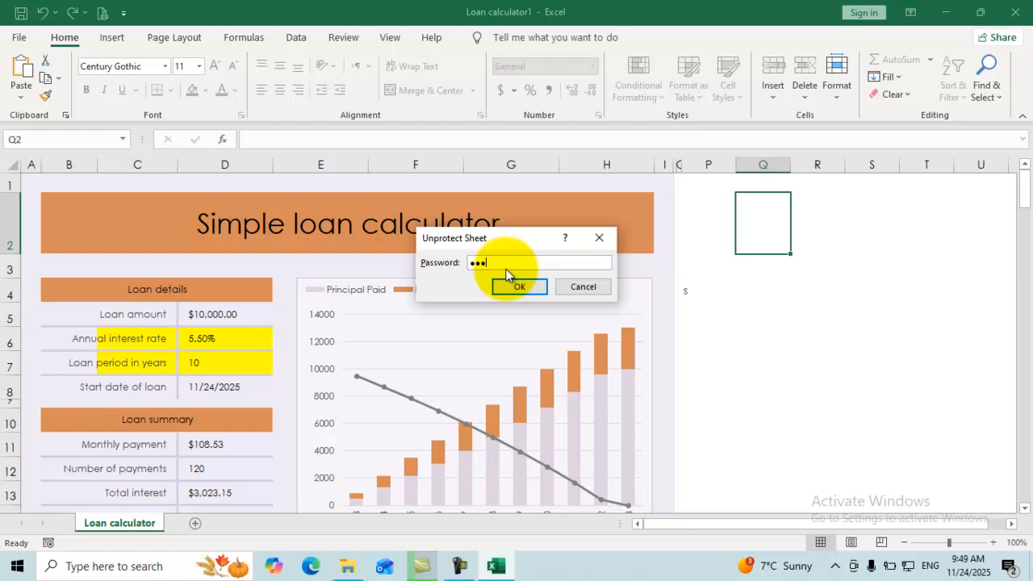
left_click(510, 289)
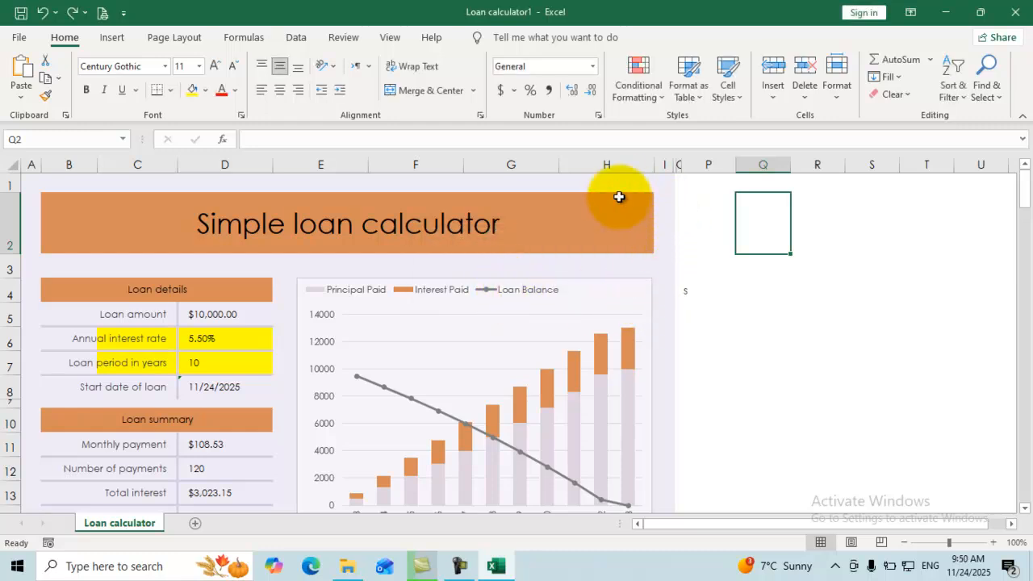
left_click_drag(619, 182, 21, 500)
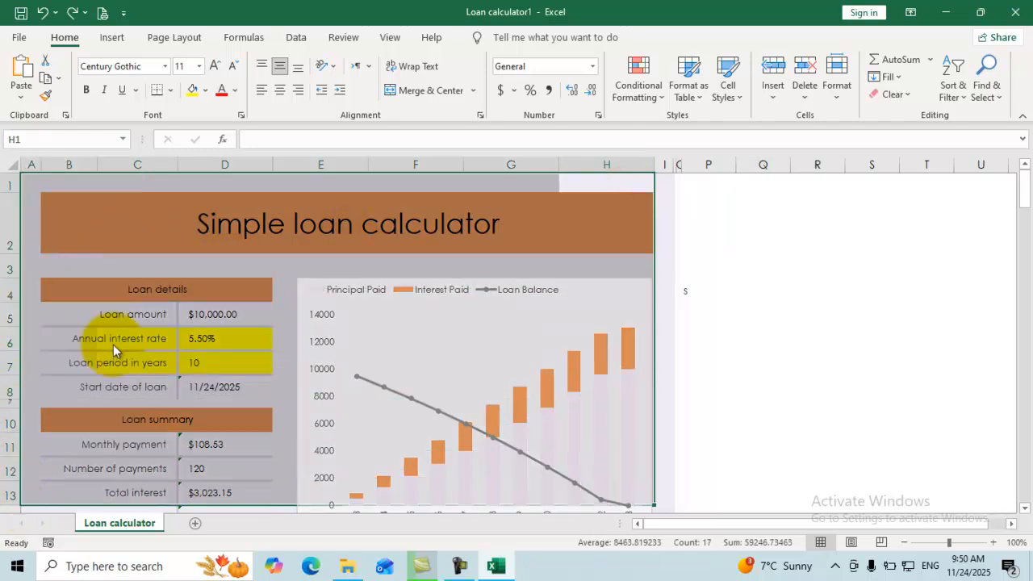
left_click(835, 104)
left_click(859, 425)
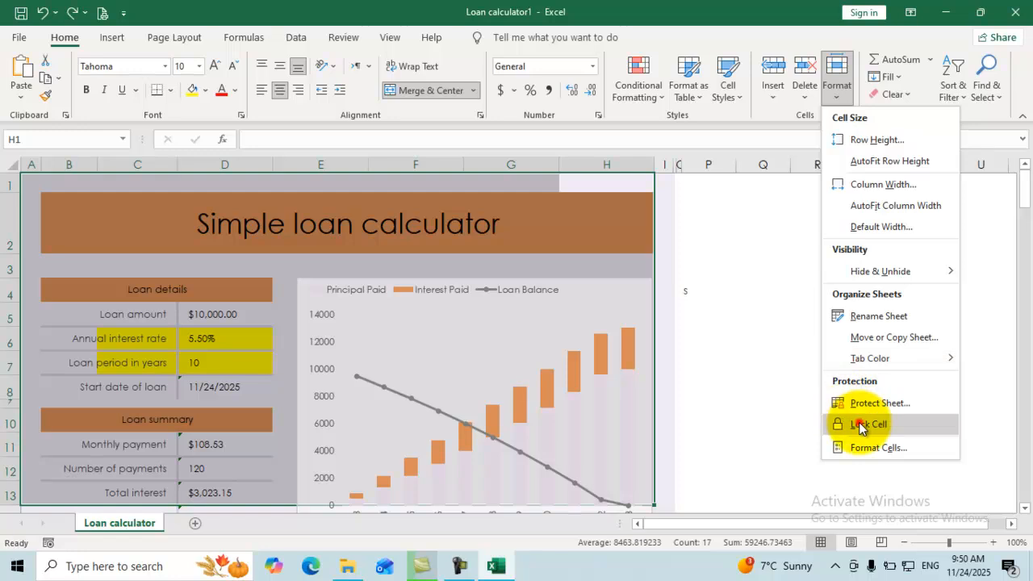
Protect the Loan calculator sheet again, entering and confirming the password.
left_click(835, 94)
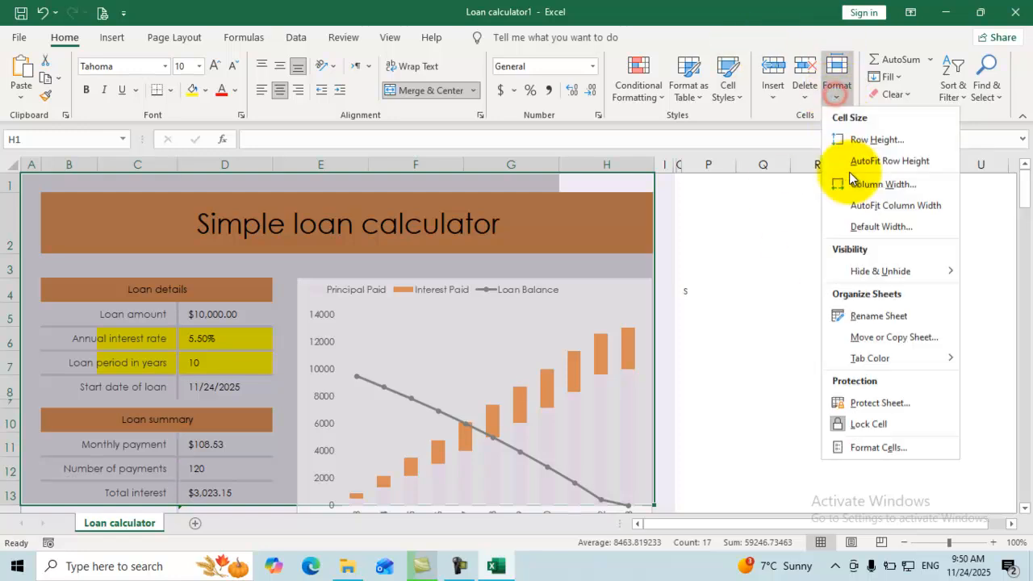
left_click(866, 409)
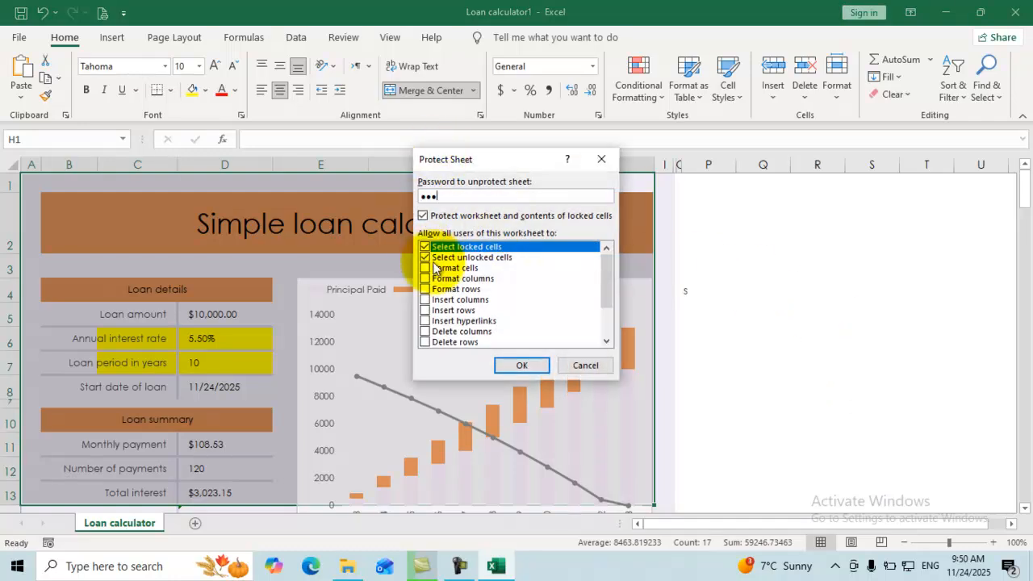
left_click(517, 367)
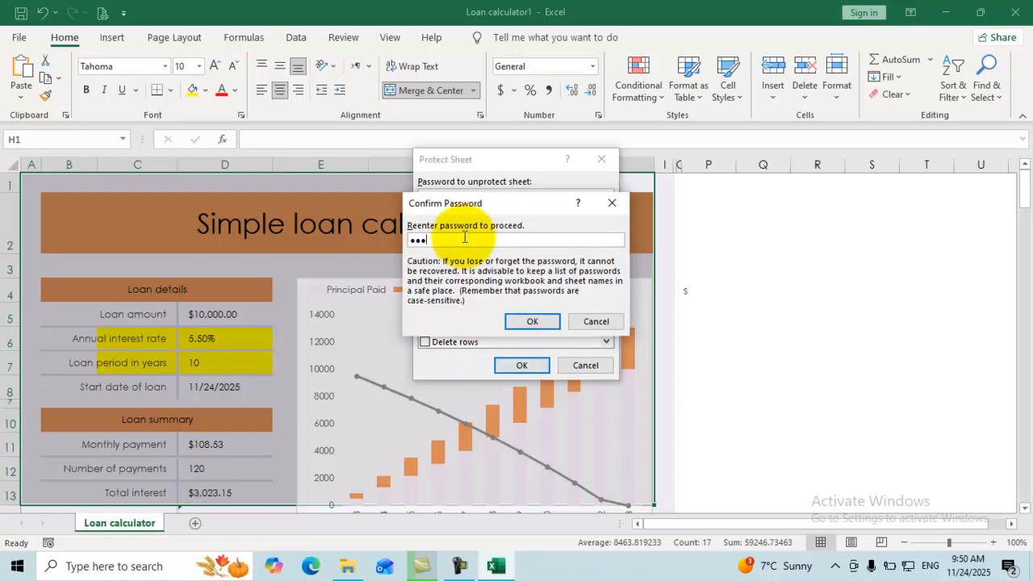
left_click(532, 321)
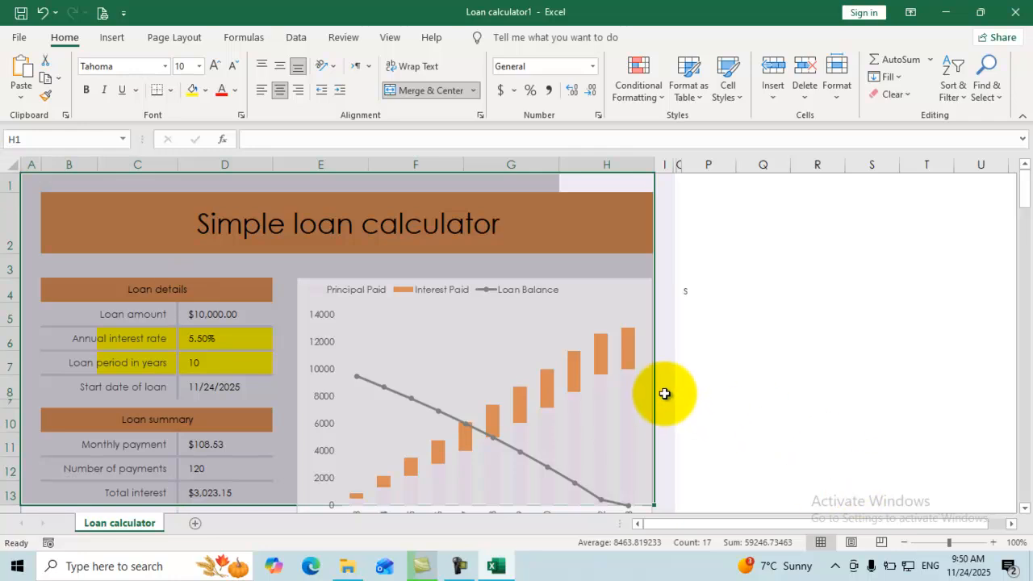
Confirm a loan details cell is locked, then enter 'hhh' in cell R5.
left_click(285, 345)
double_click(284, 345)
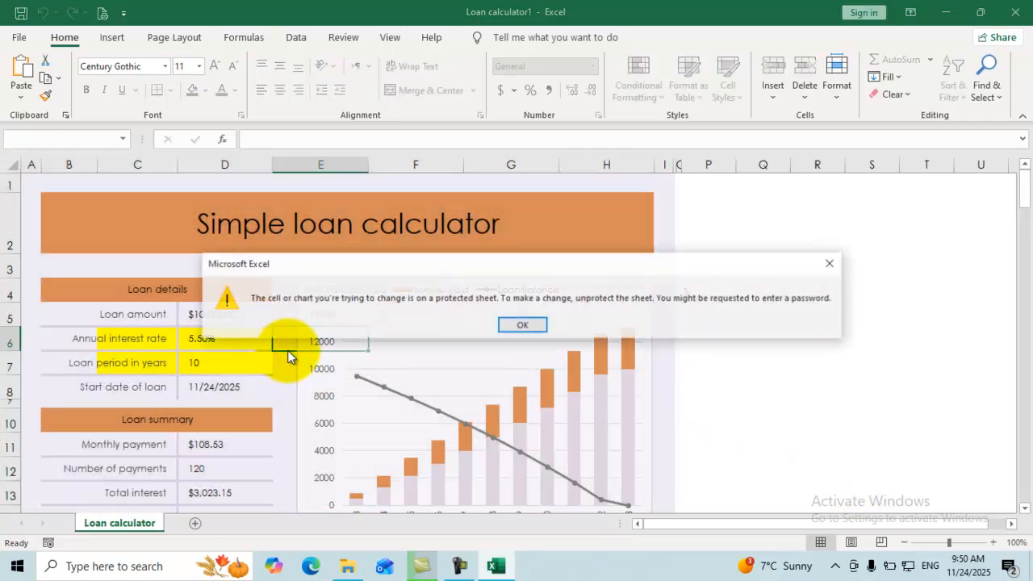
left_click(523, 325)
left_click(807, 316)
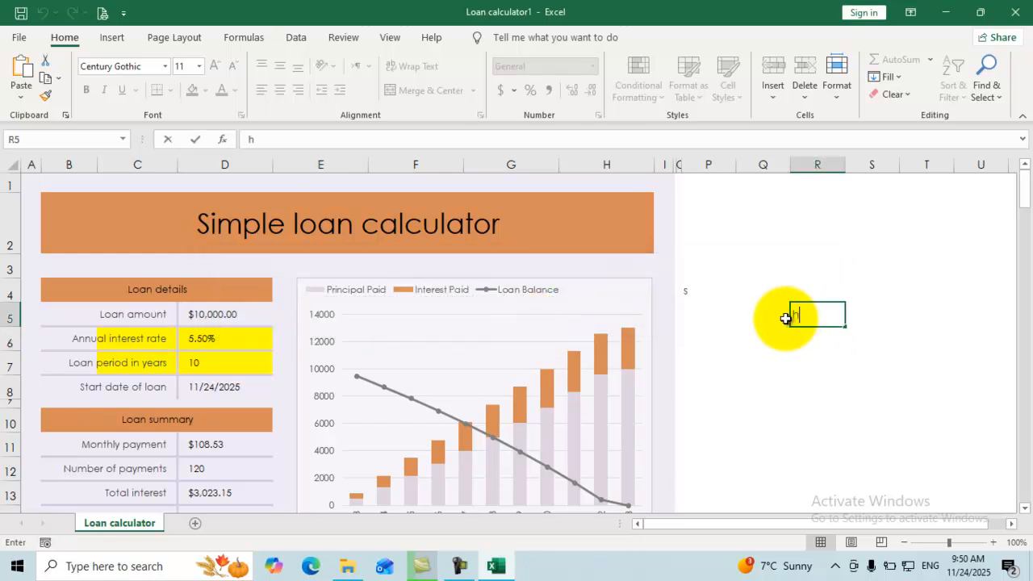
type("hhh")
left_click(762, 298)
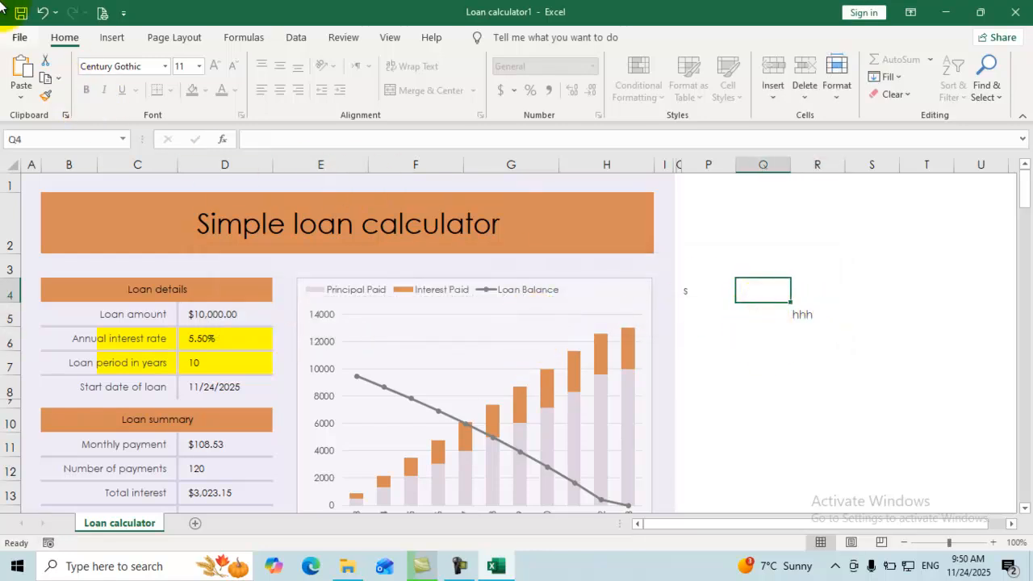
Unprotect the Loan calculator sheet from File > Info using the sheet password.
left_click(17, 38)
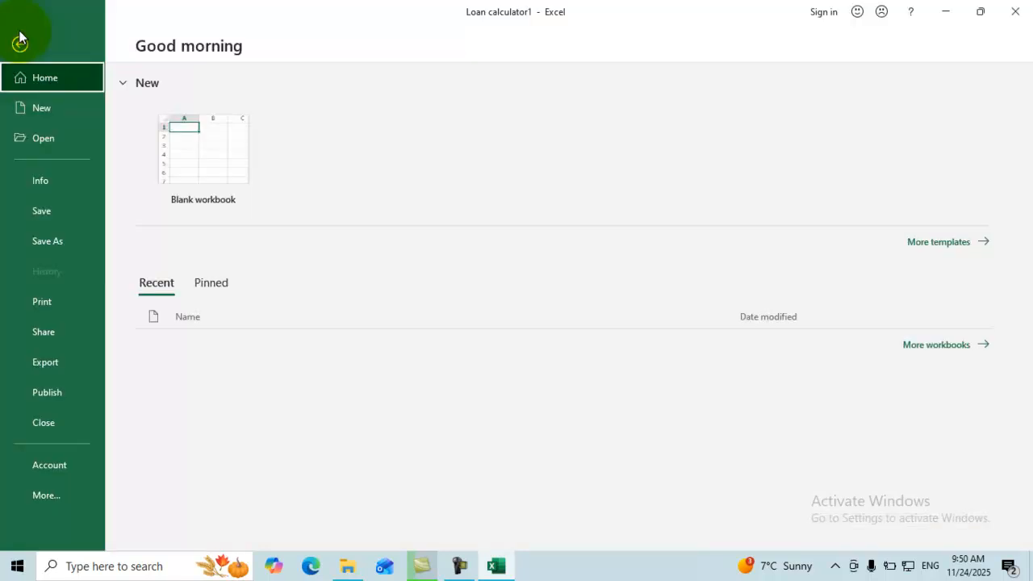
left_click(56, 179)
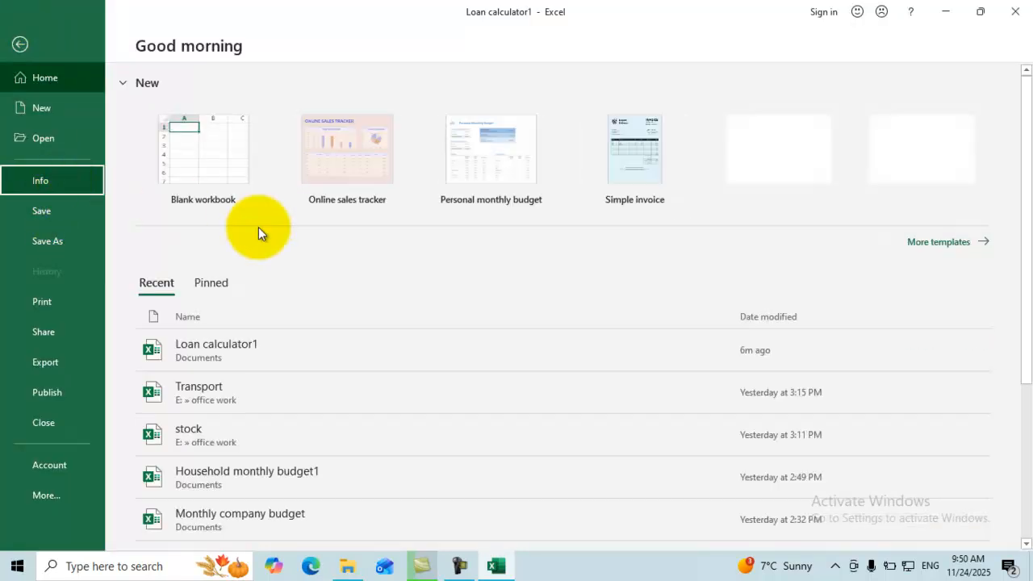
left_click(538, 248)
type("123")
left_click(519, 288)
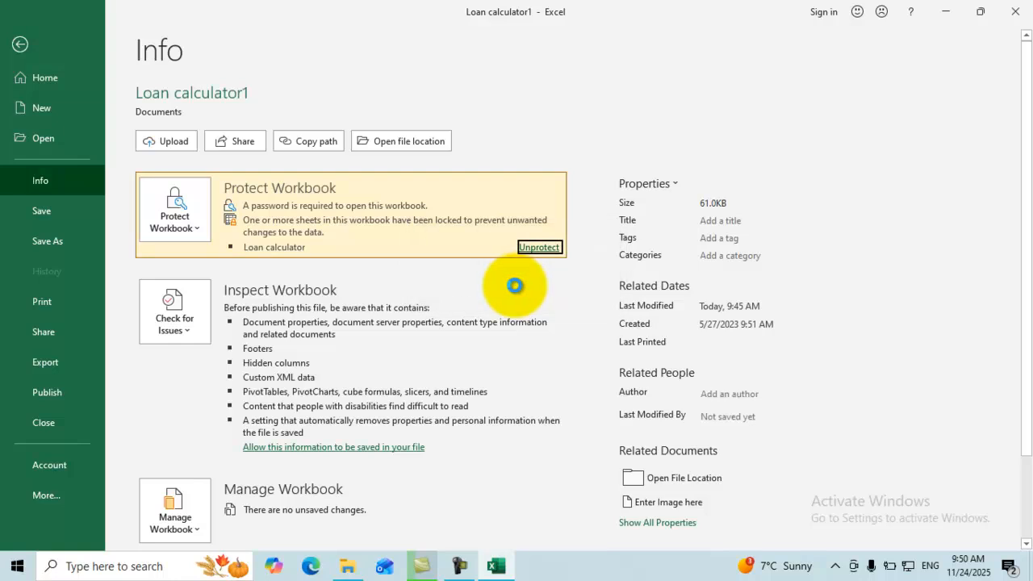
left_click(193, 224)
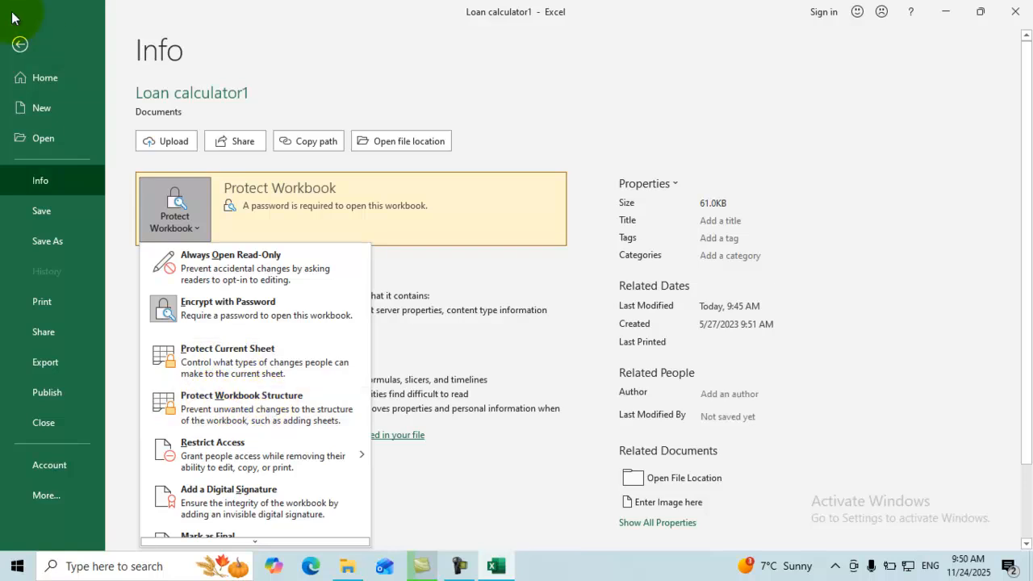
left_click(19, 46)
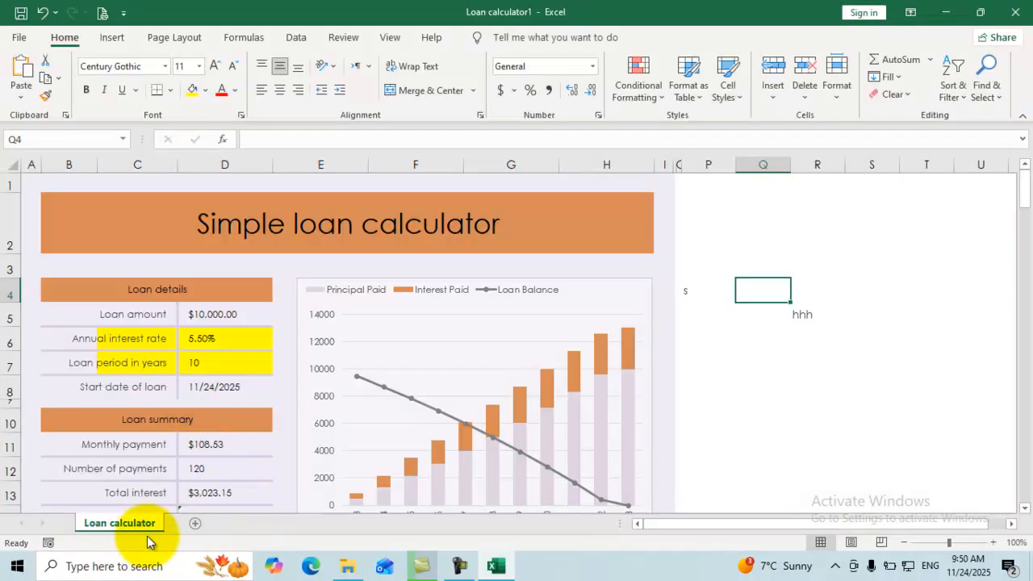
Protect the workbook structure via File > Info with a confirmed password, then recheck the sheet tab menu.
right_click(140, 523)
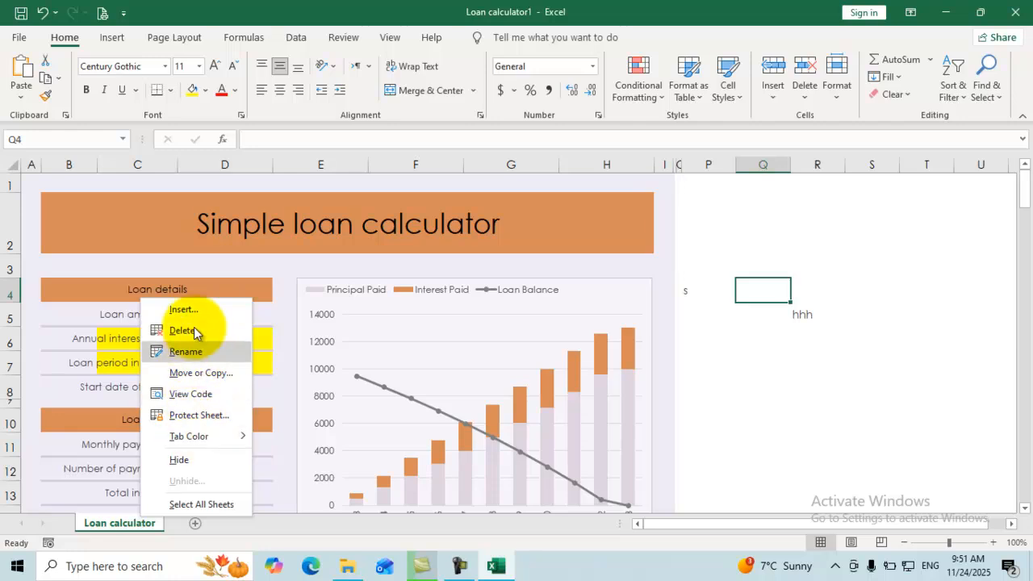
left_click(711, 327)
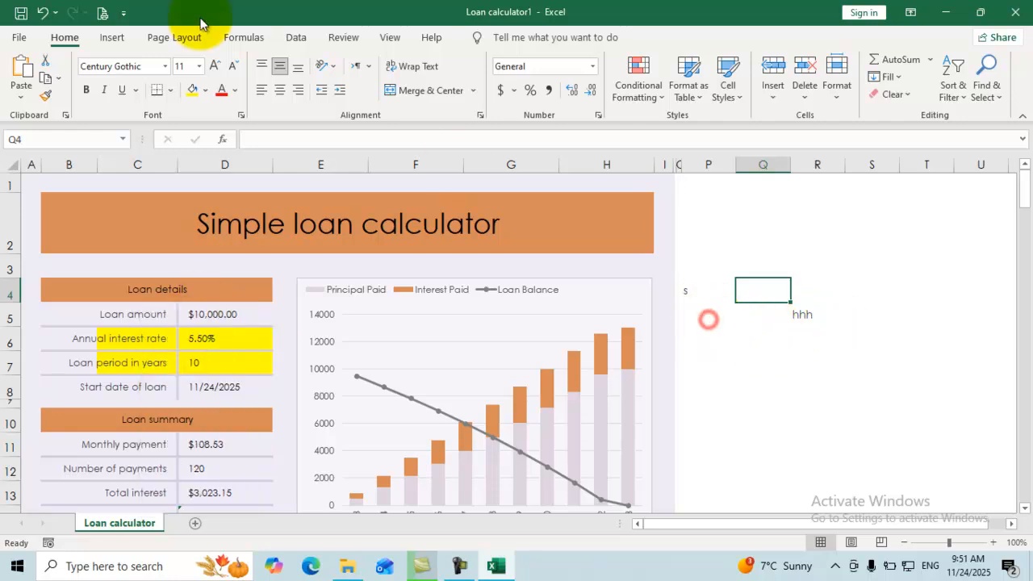
left_click(19, 38)
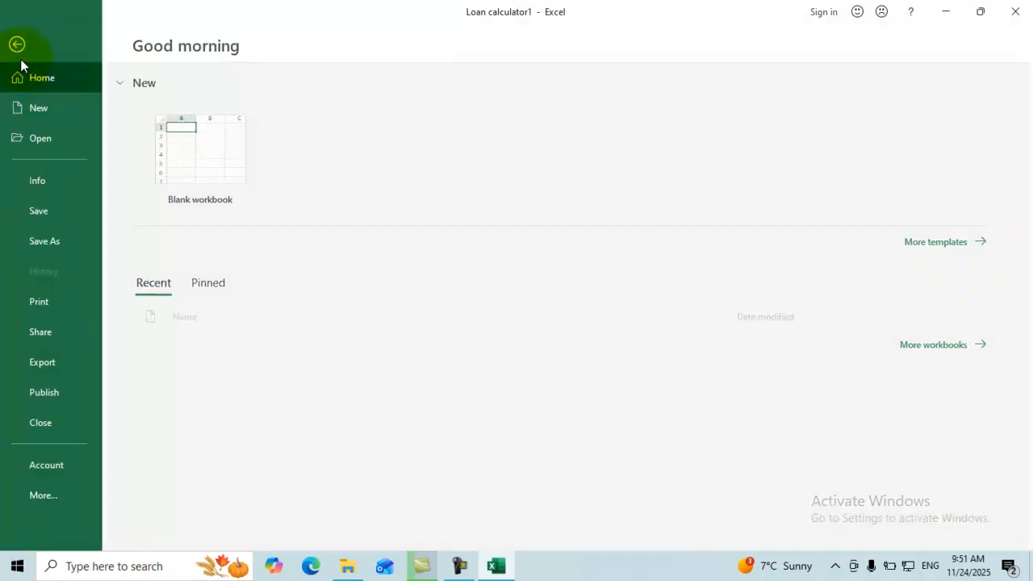
left_click(58, 181)
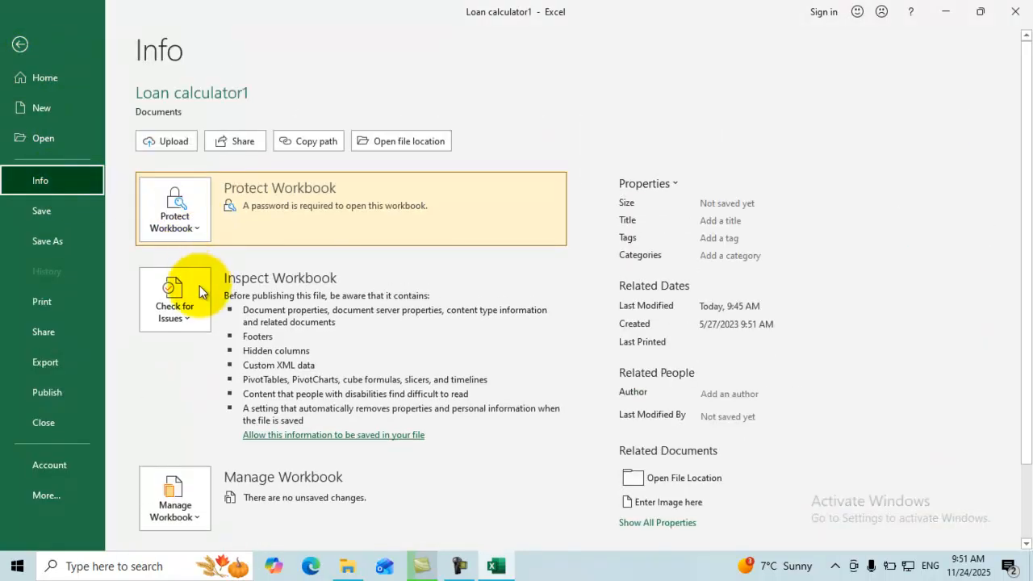
left_click(205, 222)
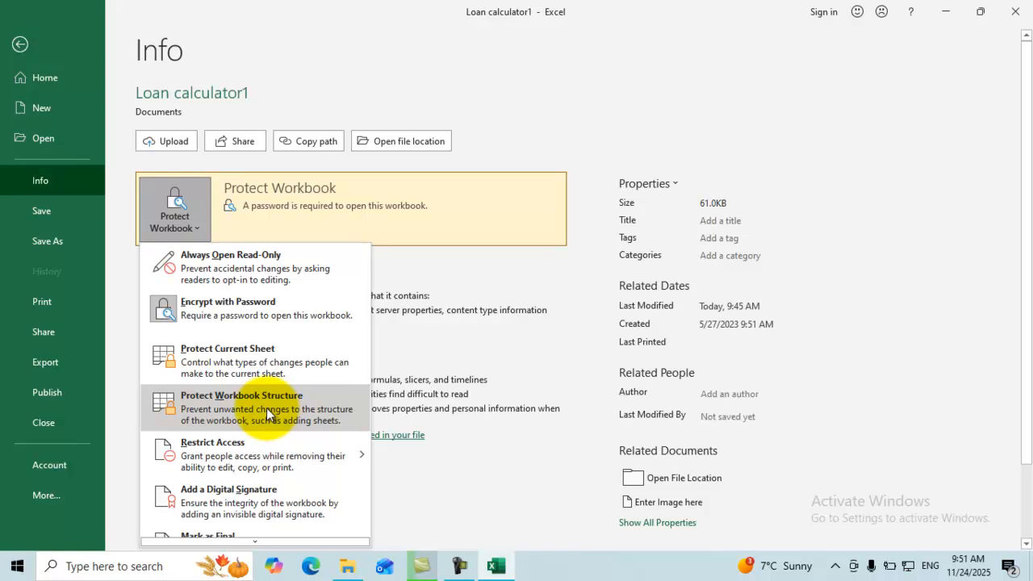
left_click(269, 404)
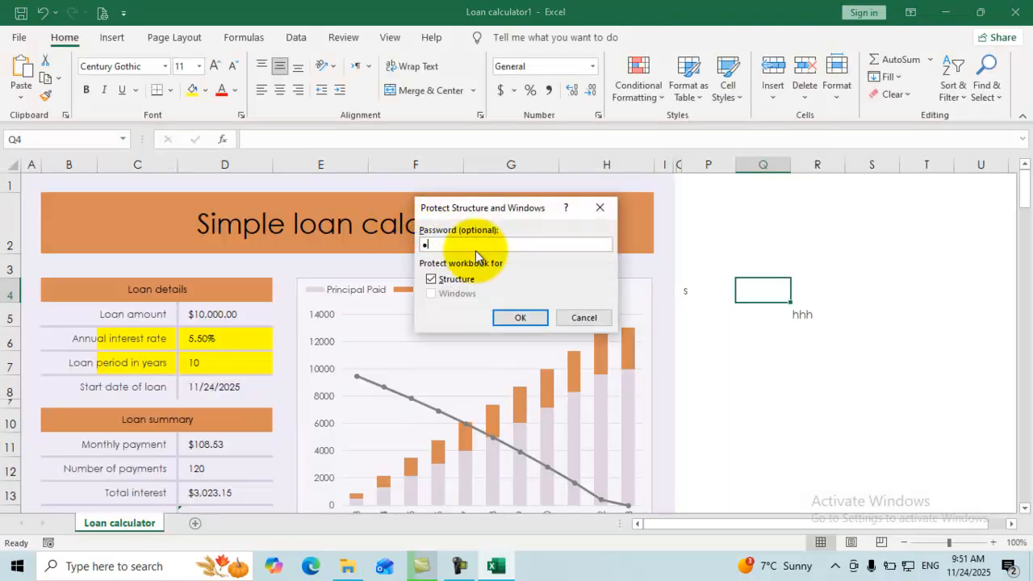
left_click(508, 316)
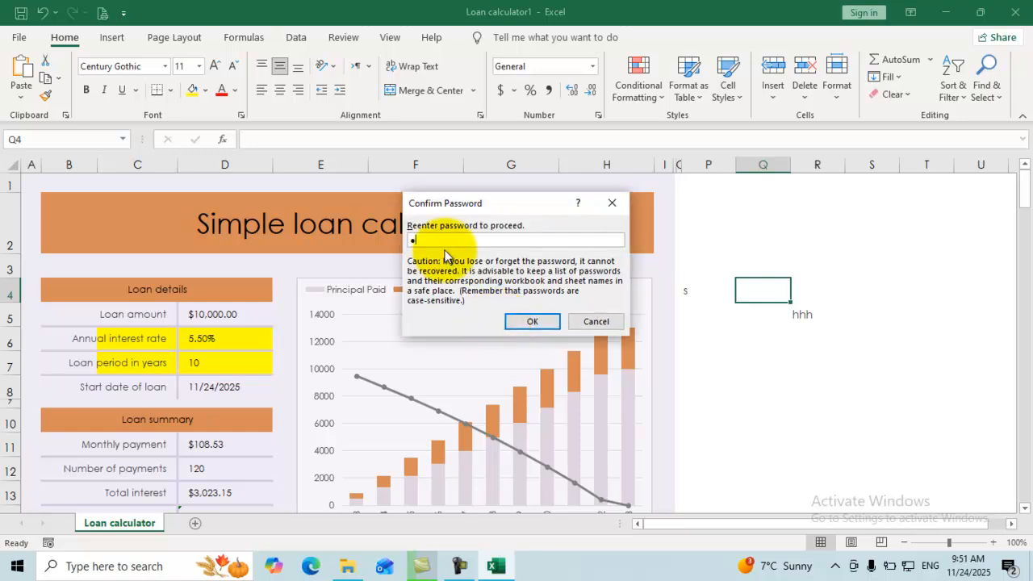
left_click(523, 320)
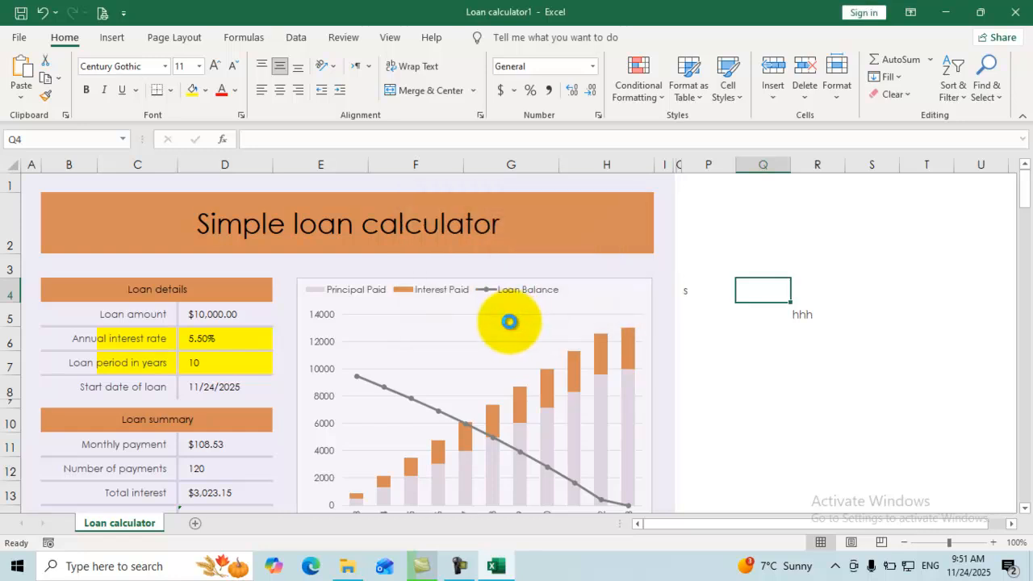
right_click(119, 522)
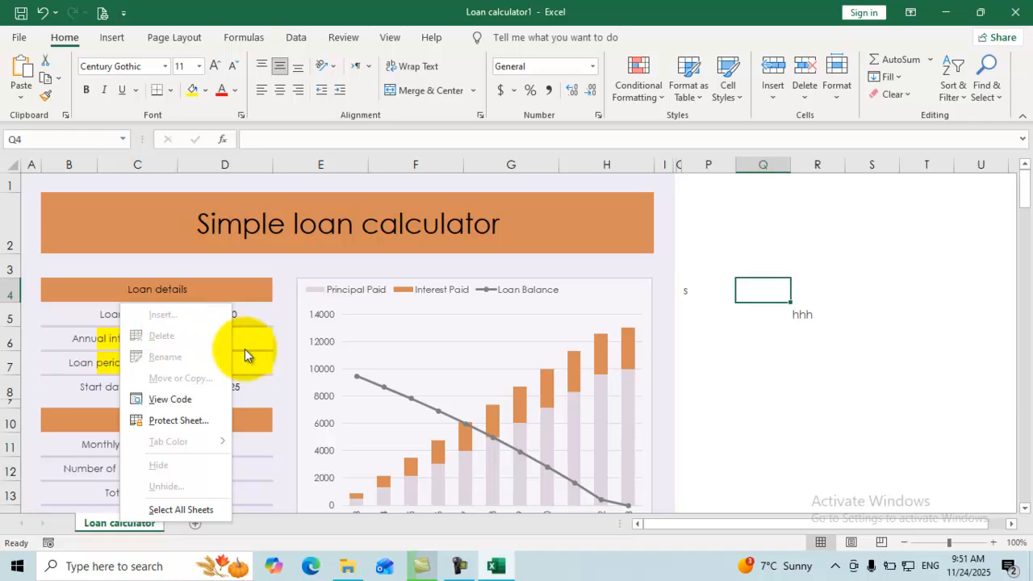
Remove the workbook structure protection from File > Info by entering the password.
left_click(705, 321)
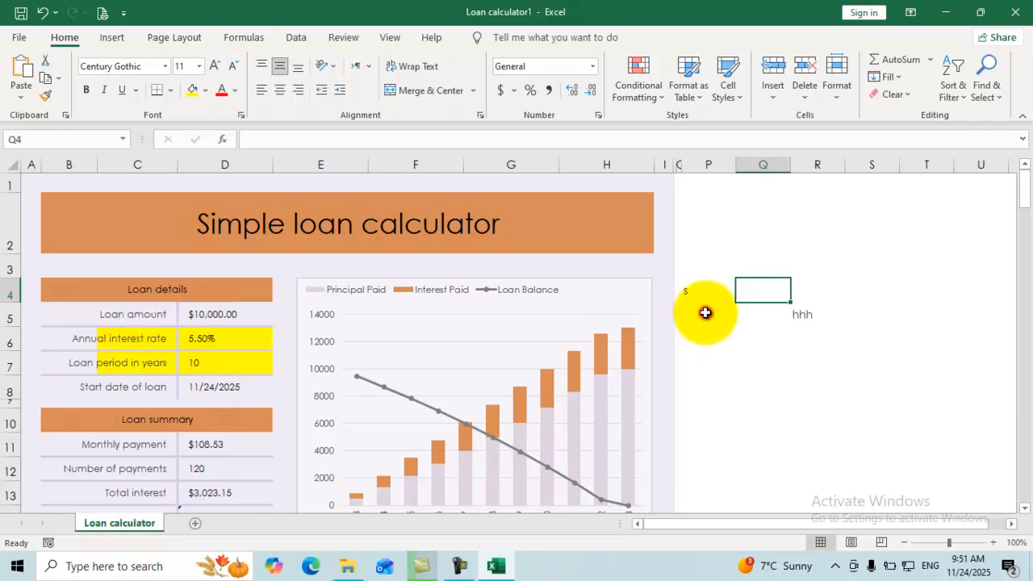
left_click(20, 42)
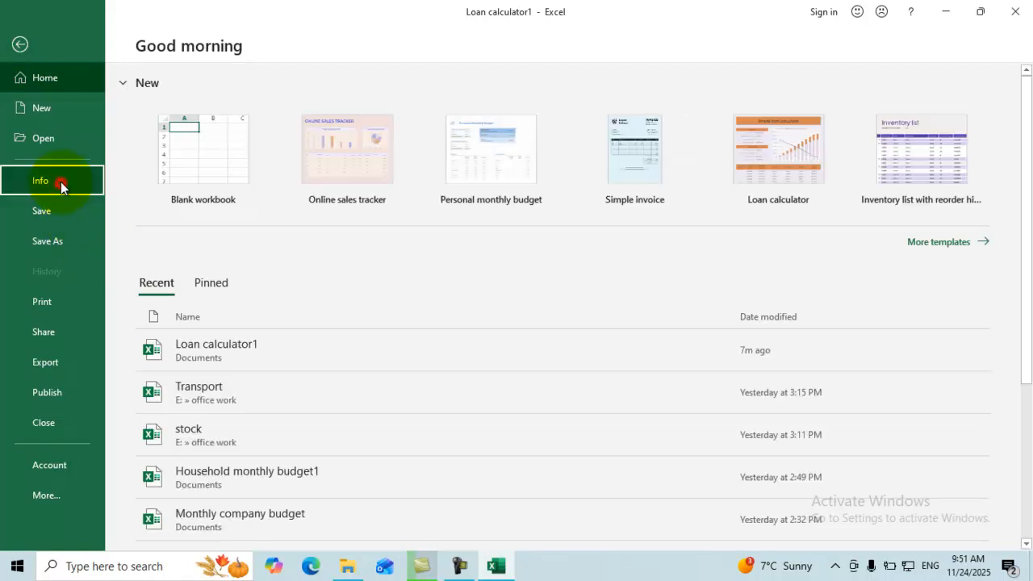
left_click(61, 185)
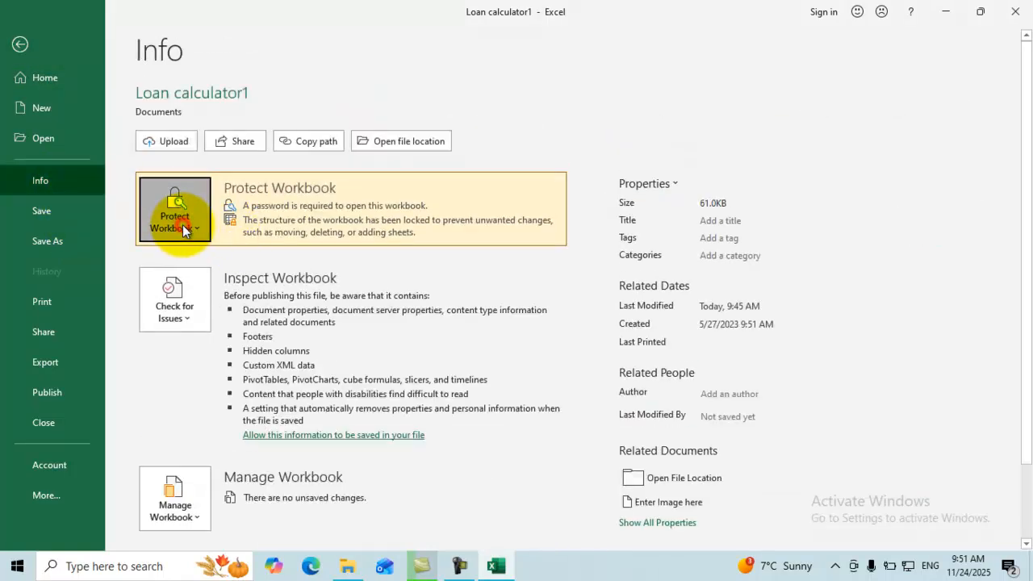
left_click(182, 224)
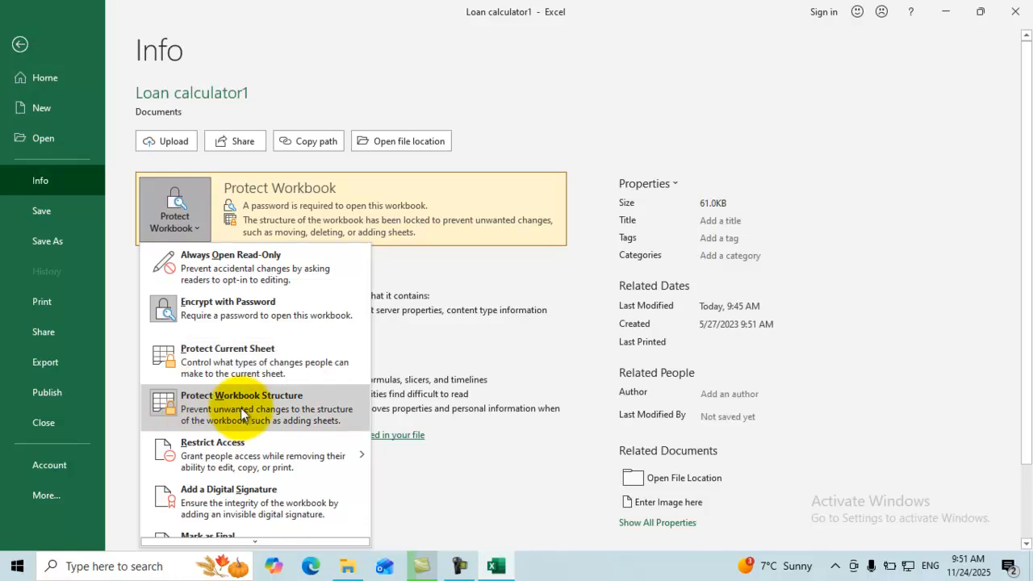
left_click(241, 408)
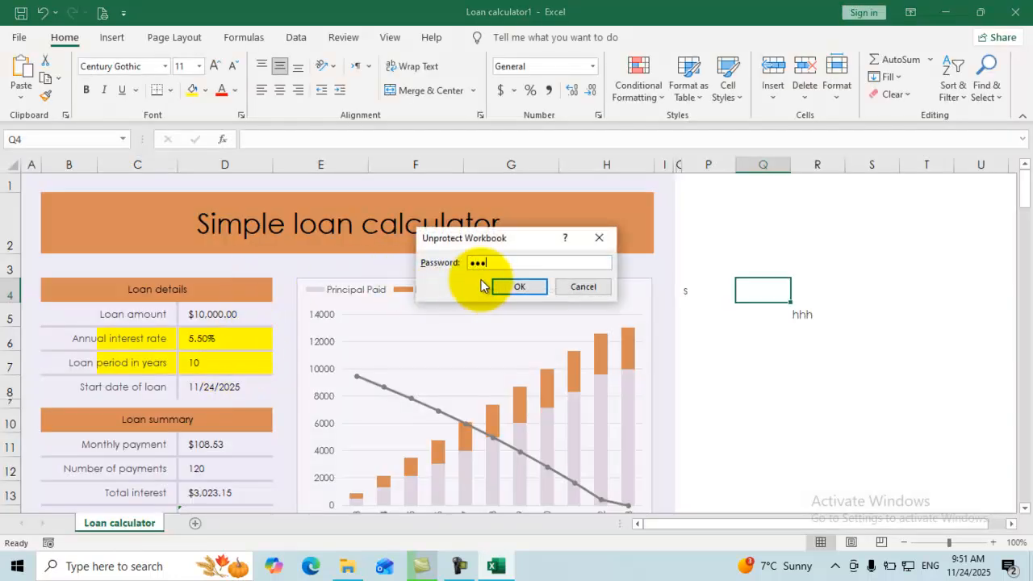
left_click(513, 287)
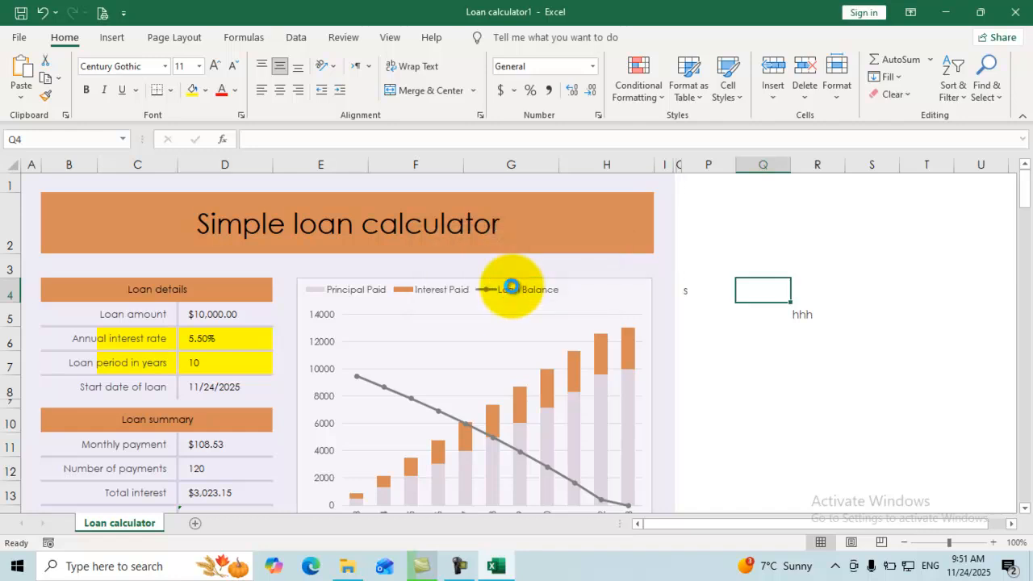
Try deleting the Loan calculator sheet and dismiss the one-visible-worksheet warning.
right_click(142, 525)
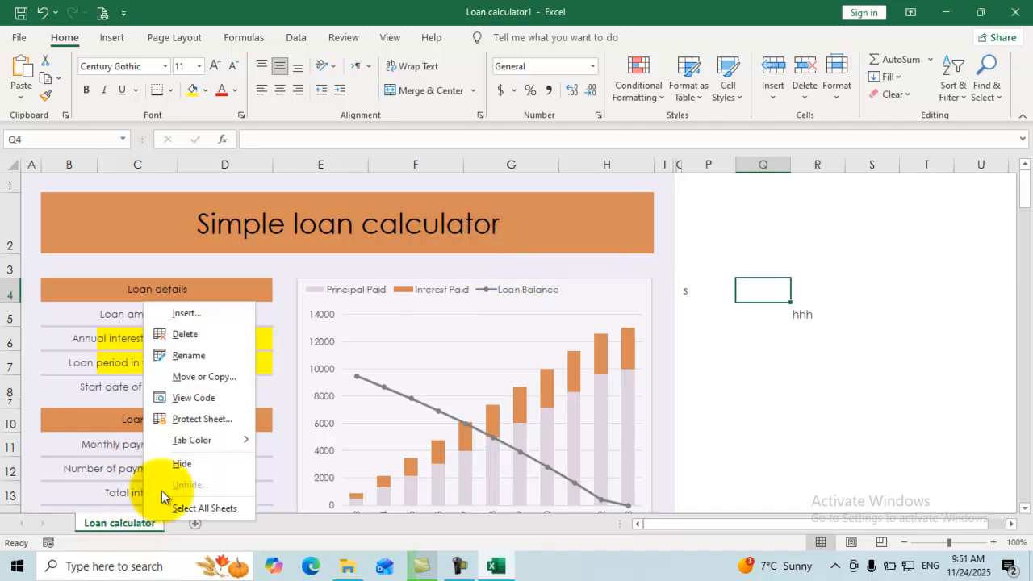
left_click(183, 335)
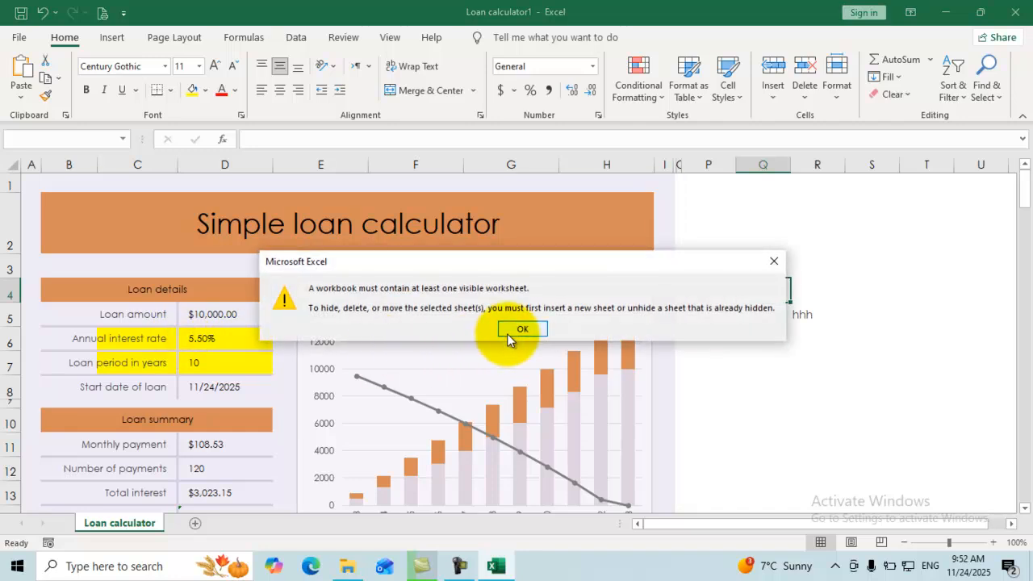
left_click(507, 333)
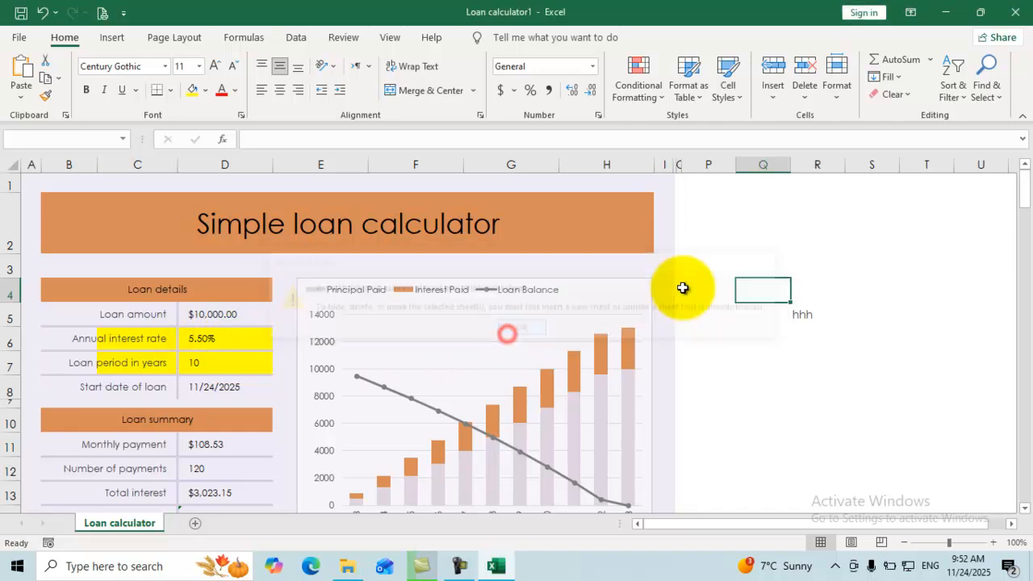
Mark Loan calculator1 as final via File > Info > Protect Workbook and confirm saving.
left_click(21, 38)
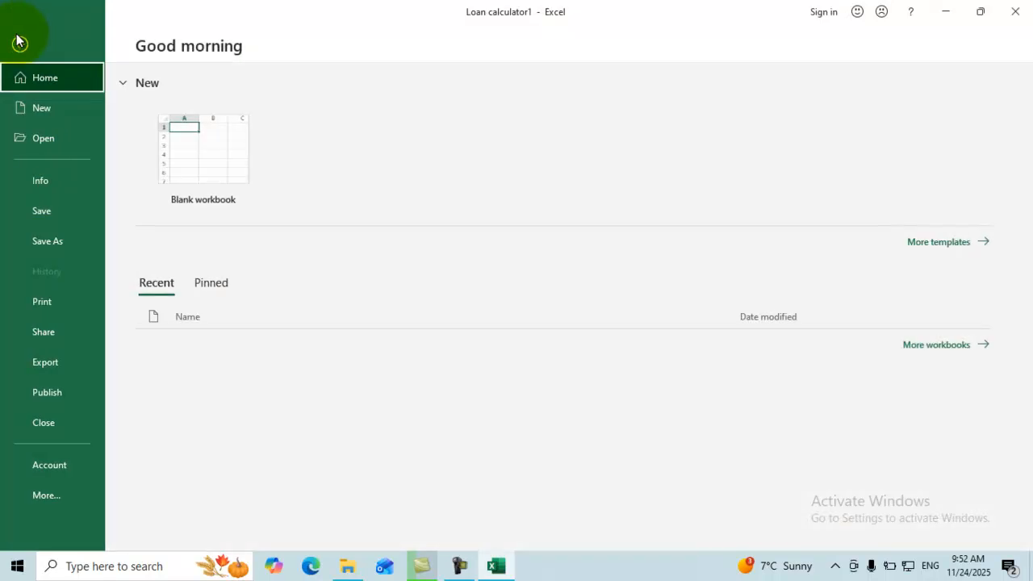
left_click(52, 180)
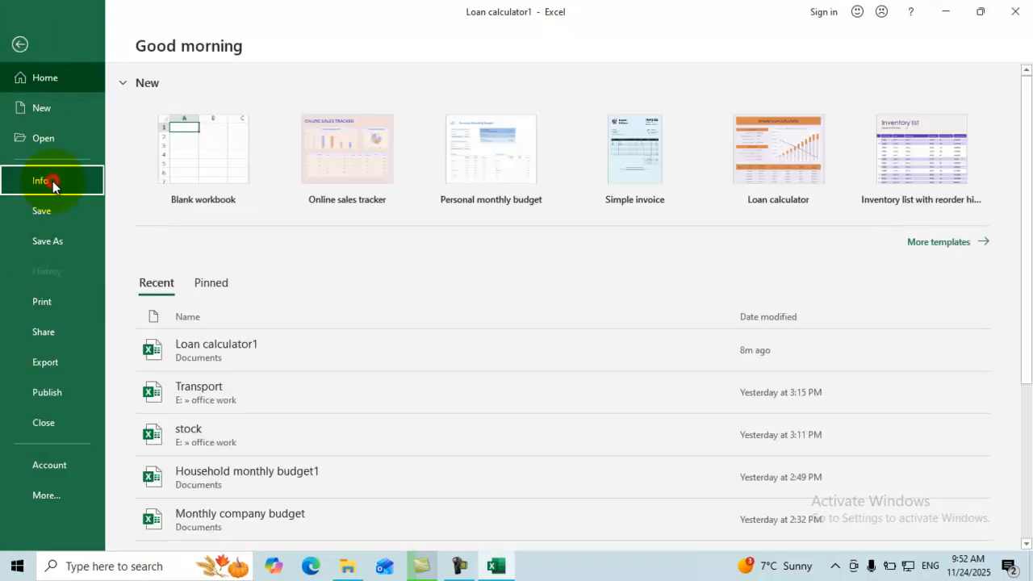
left_click(196, 228)
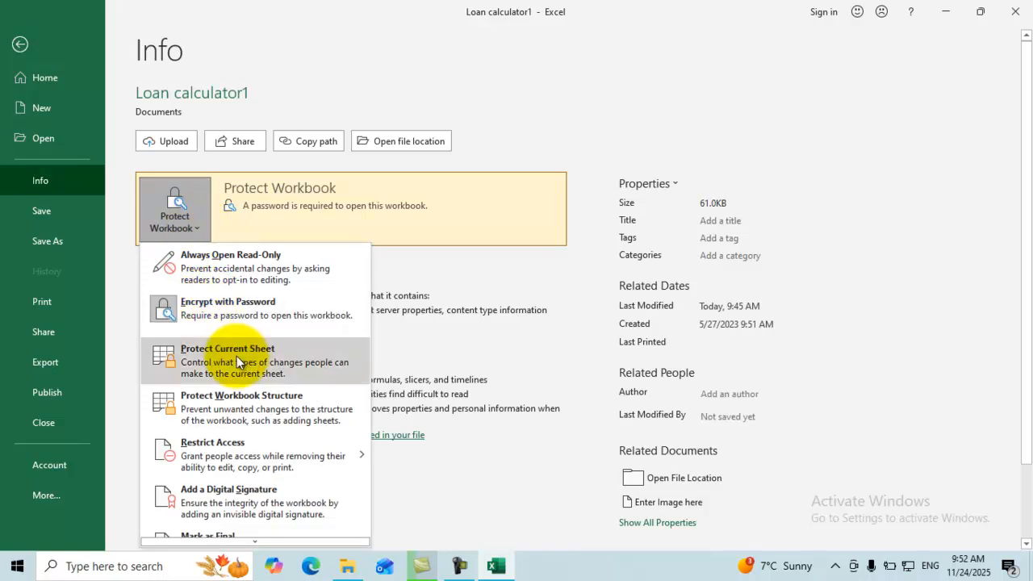
mouse_move(287, 454)
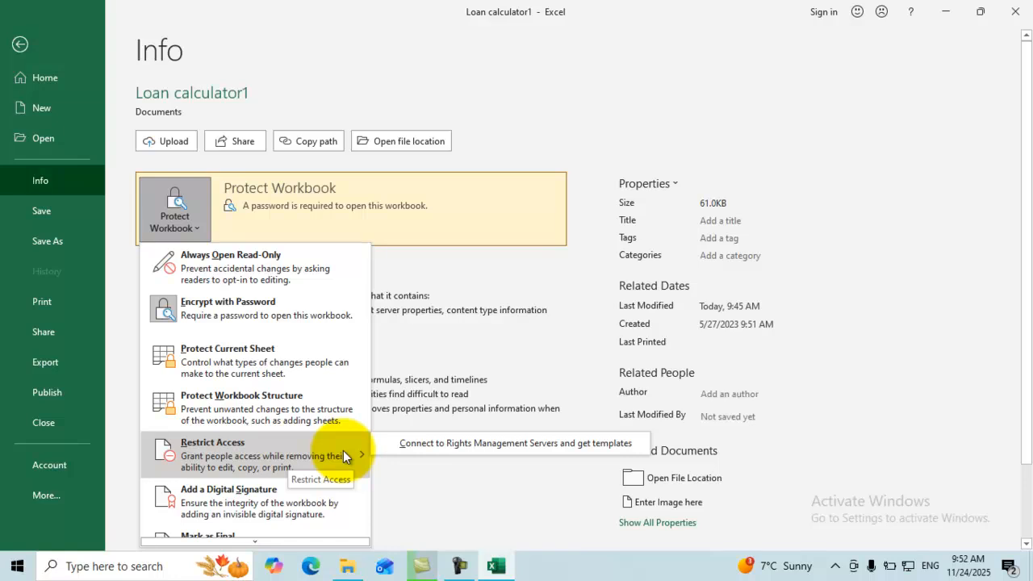
scroll(326, 415, "down", 1)
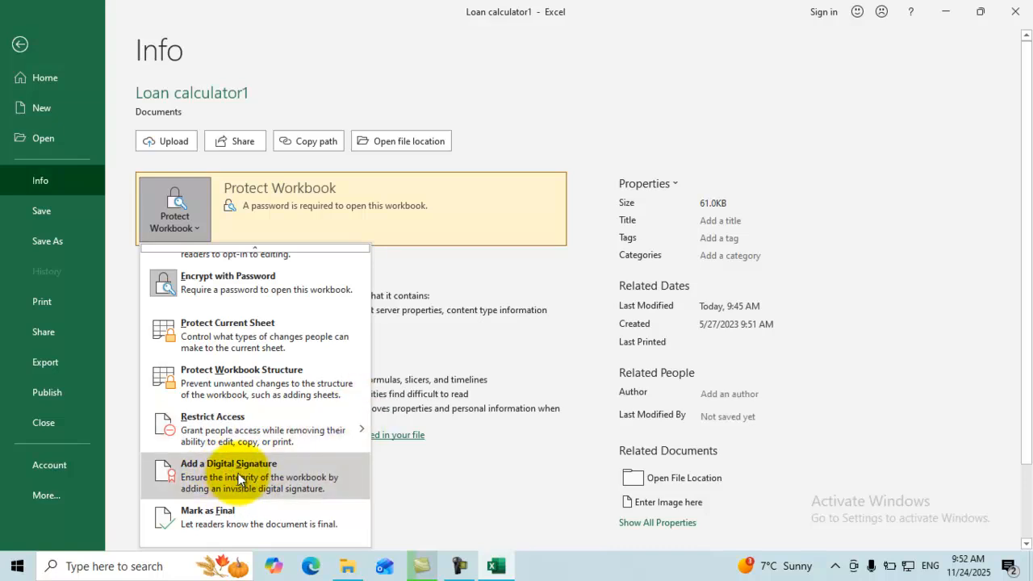
left_click(221, 514)
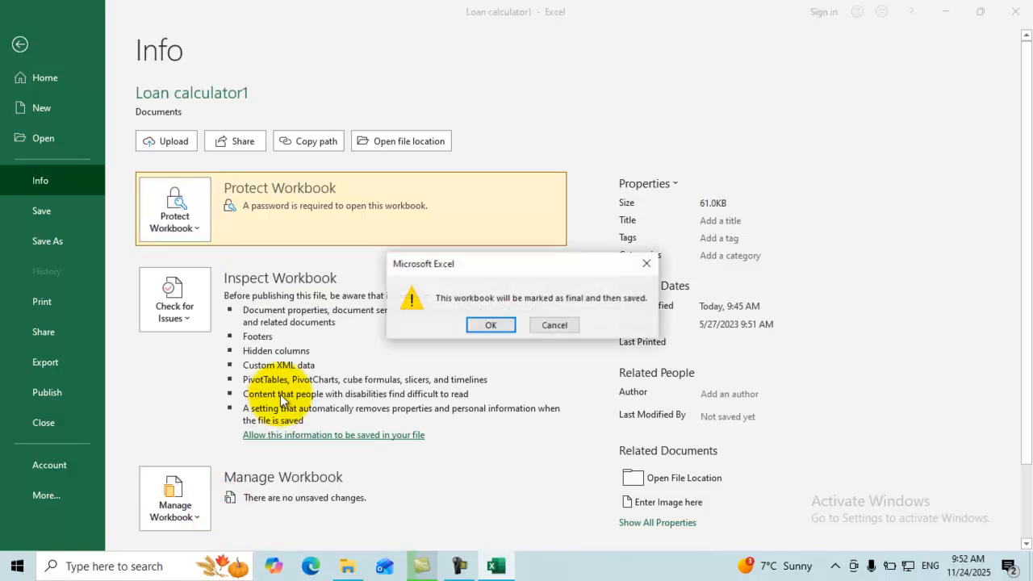
left_click(503, 328)
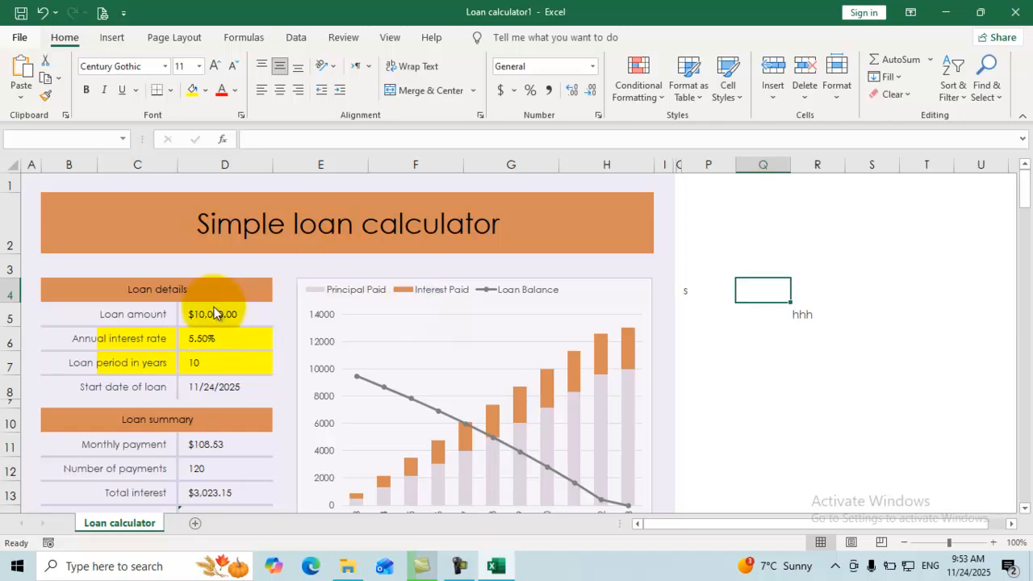
Acknowledge the Marked as Final notice, then inspect cells D7, D6, D18 and the payment table.
left_click(520, 342)
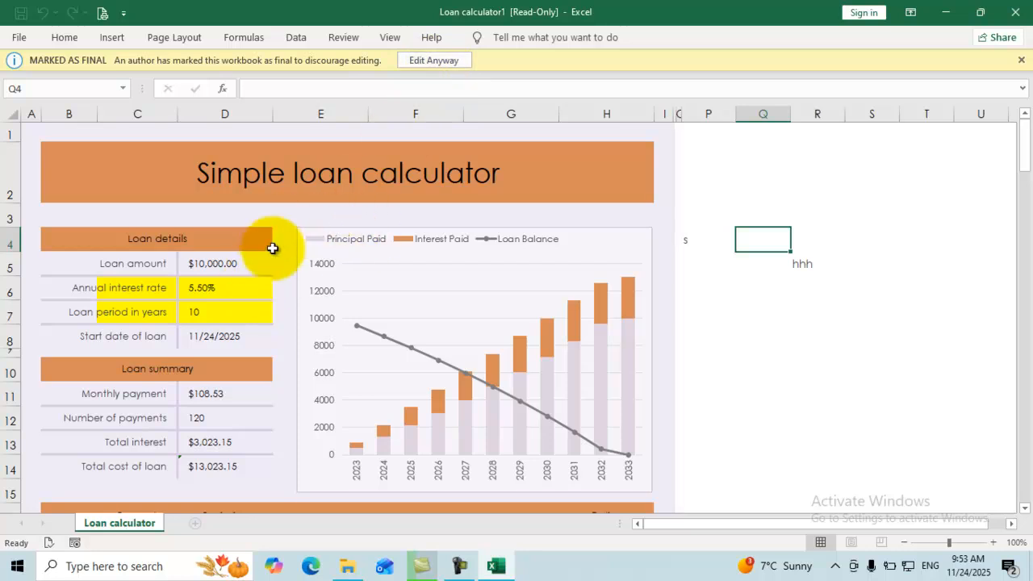
left_click(255, 304)
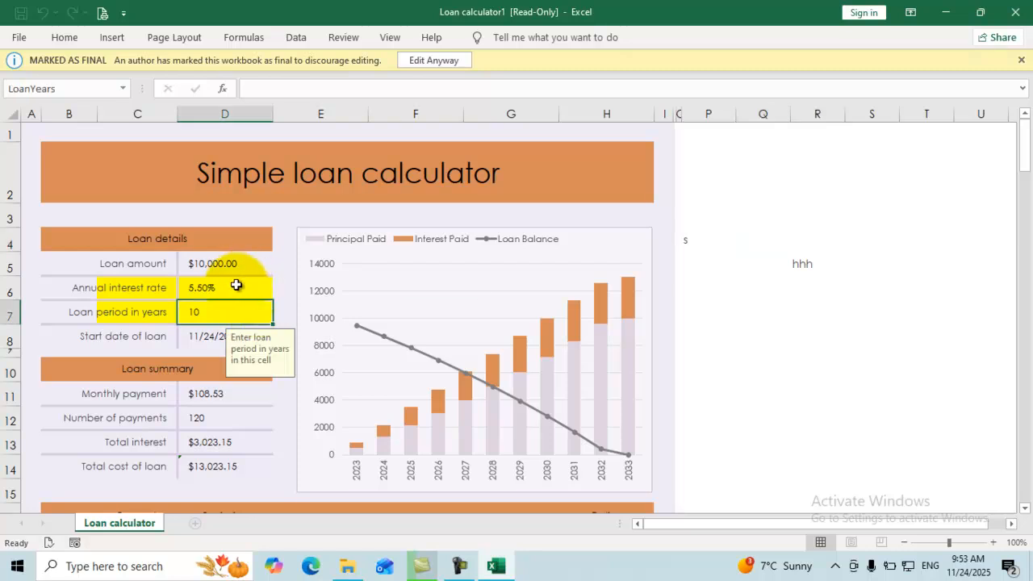
left_click(236, 285)
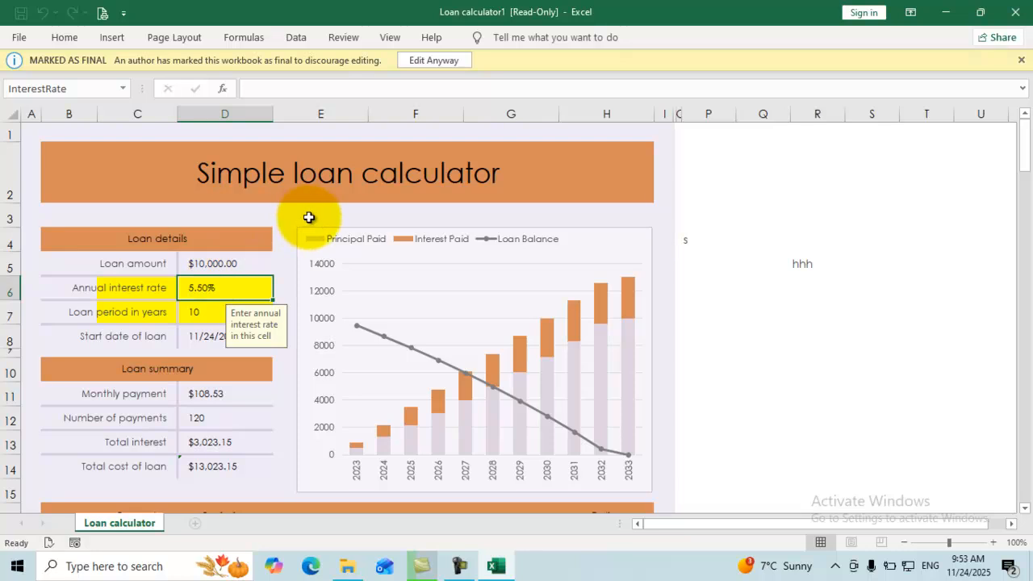
scroll(291, 258, "down", 9)
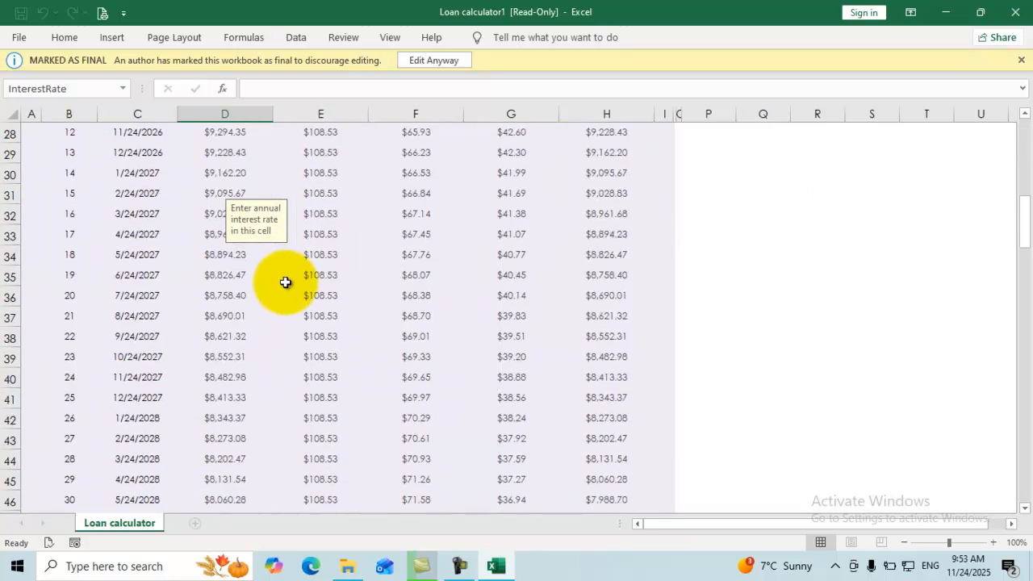
scroll(285, 282, "up", 4)
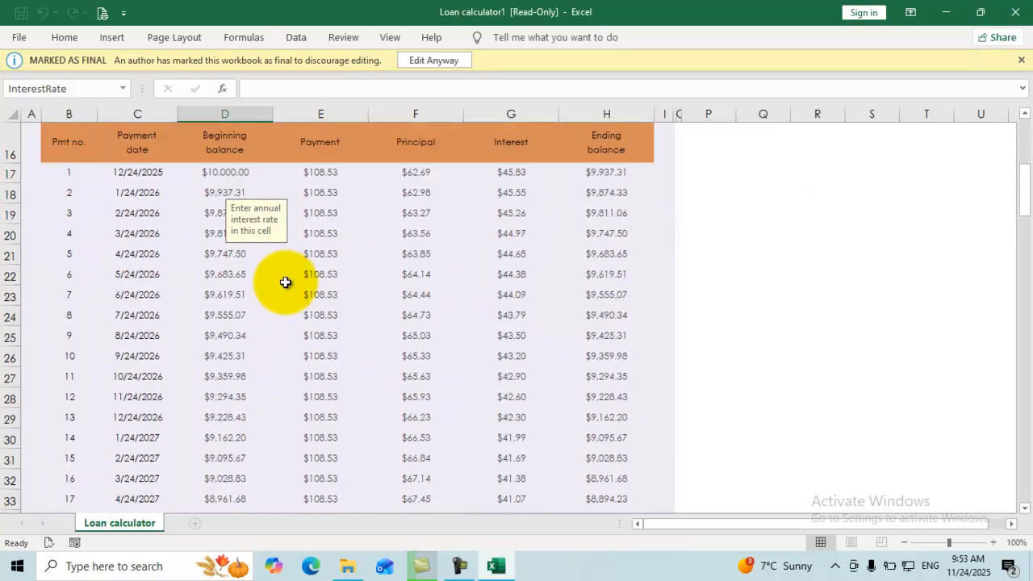
left_click(219, 188)
scroll(256, 236, "up", 2)
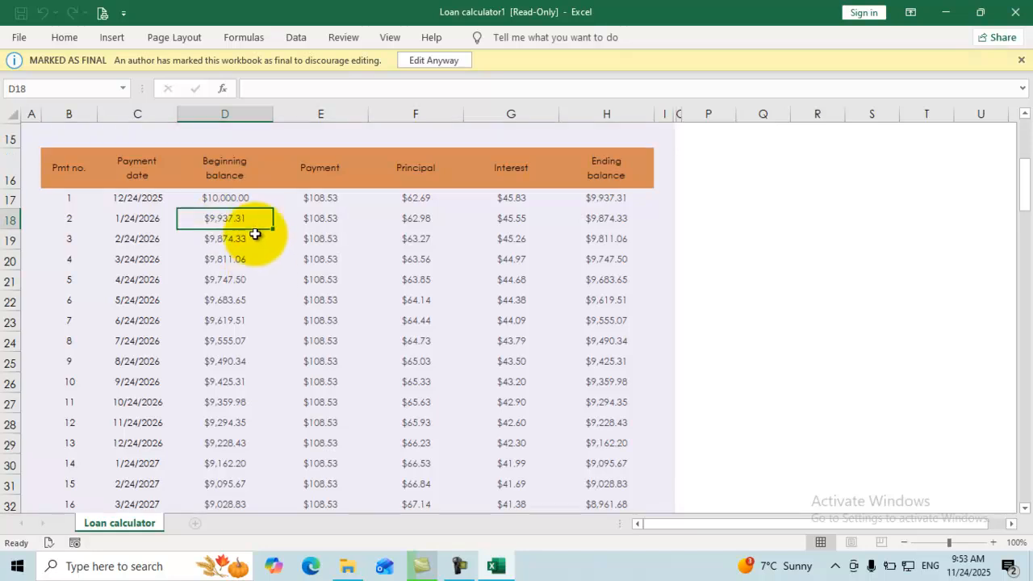
scroll(258, 238, "up", 3)
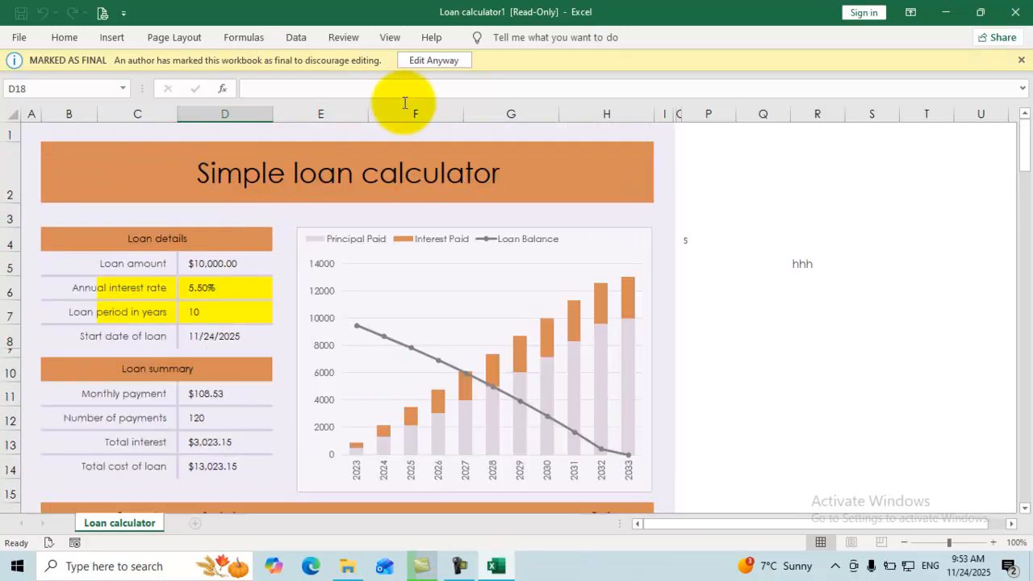
Override the final lock, type 'fffffdd' into D7, then close without saving.
left_click(427, 62)
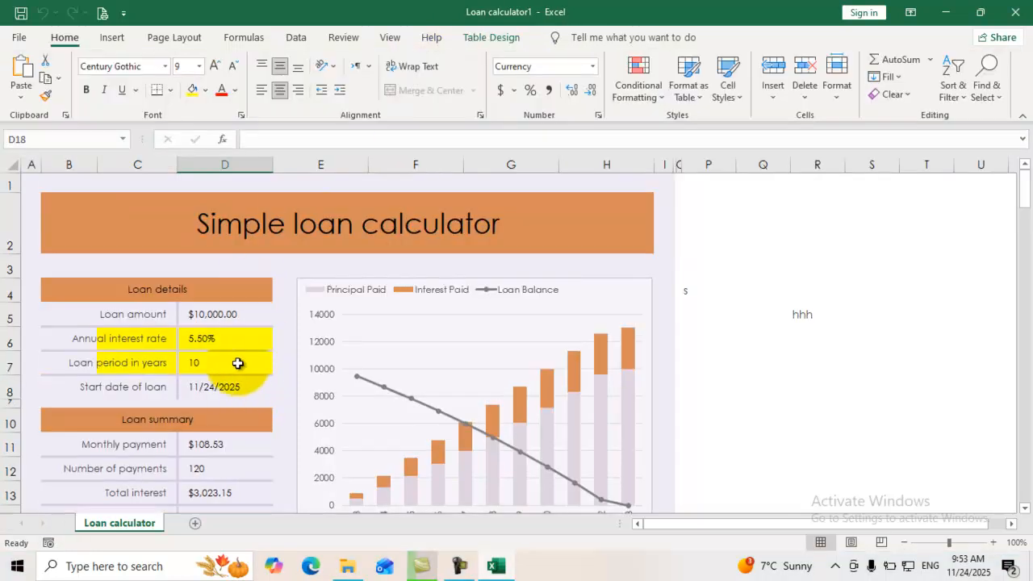
left_click(237, 363)
type("fffffdd")
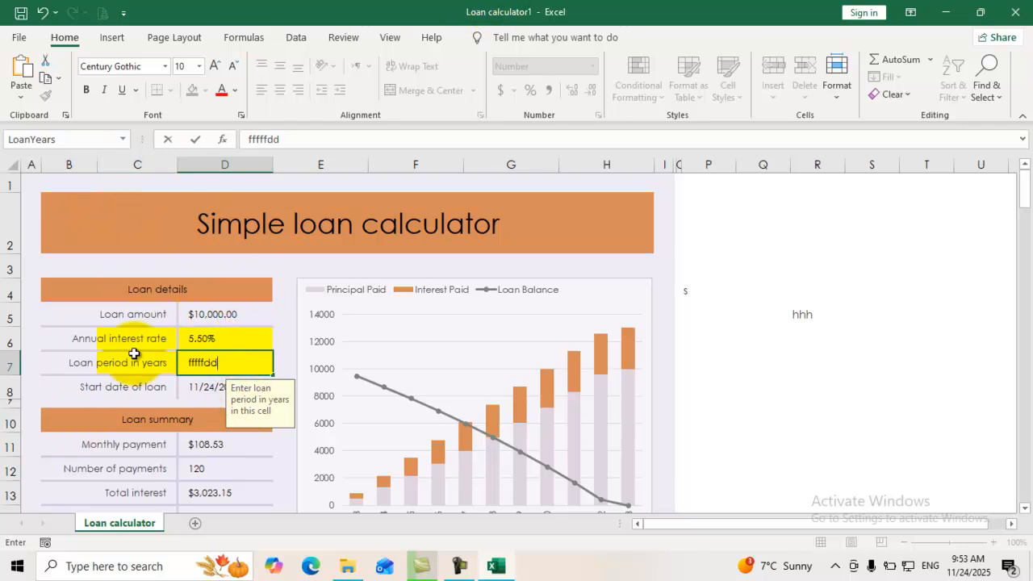
left_click(1013, 14)
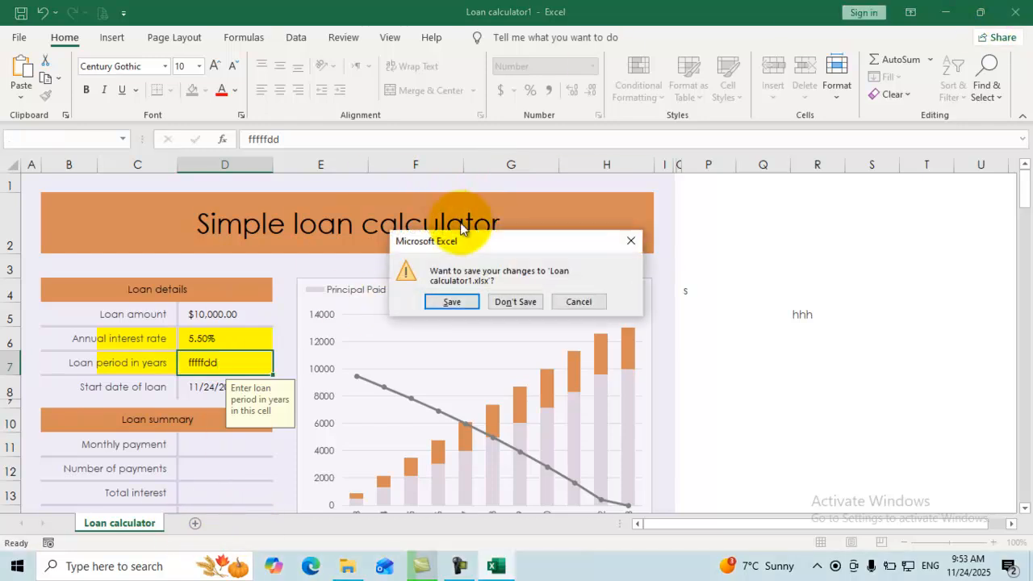
left_click(507, 303)
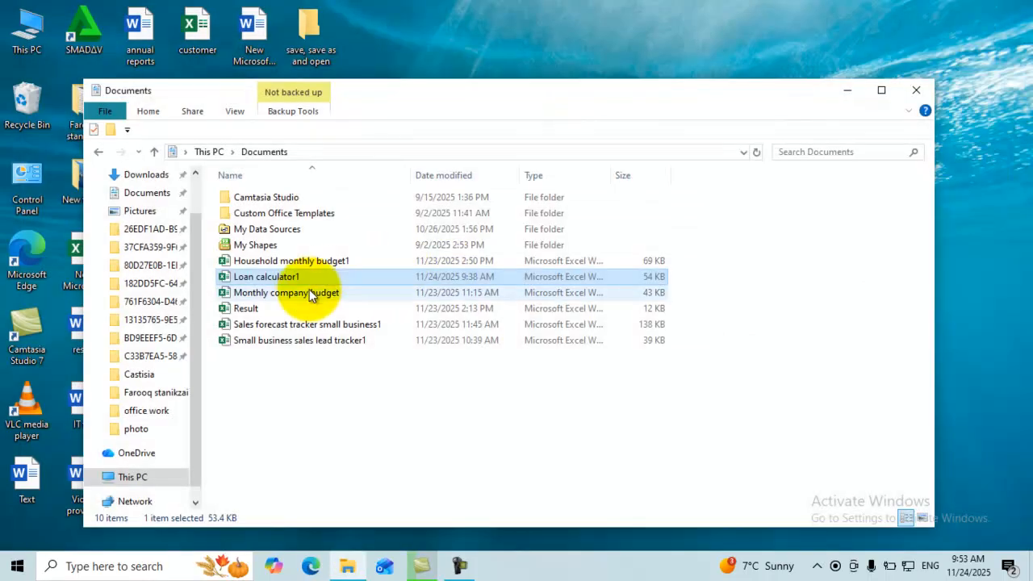
Open the Monthly company budget workbook from the Documents folder.
left_click(252, 292)
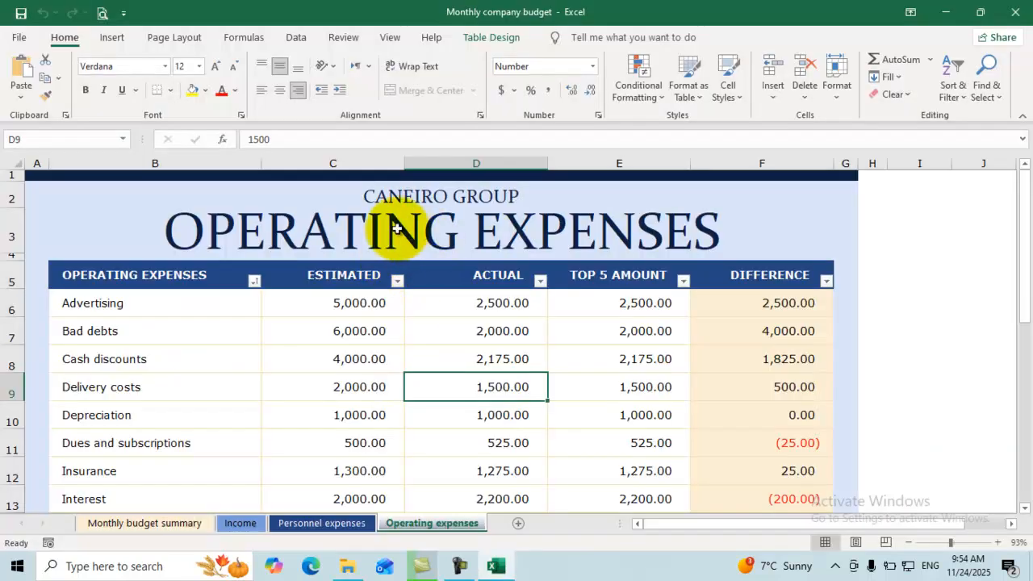
Review the Protect Workbook and Check for Issues options on the File Info page.
left_click(23, 41)
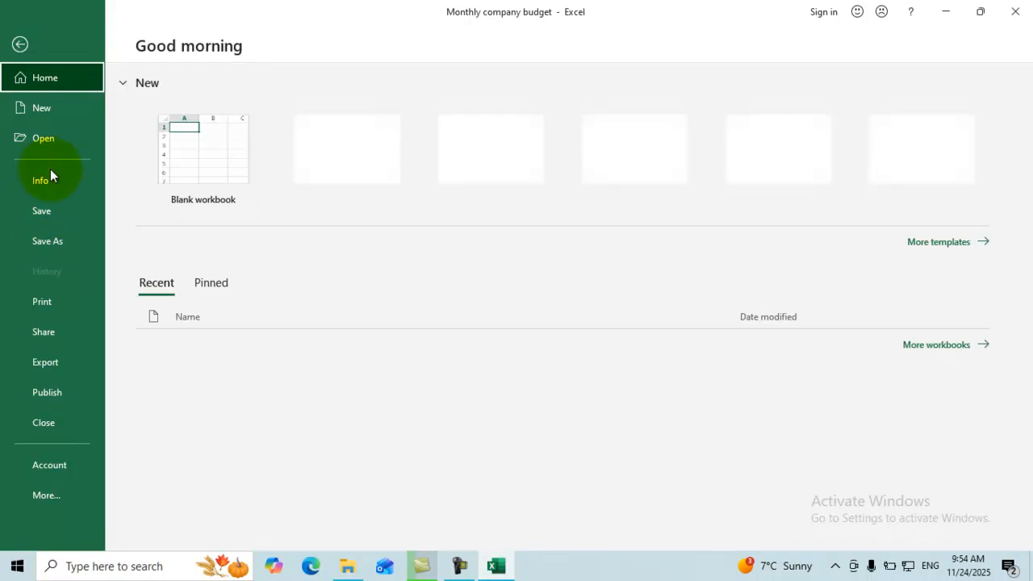
left_click(49, 183)
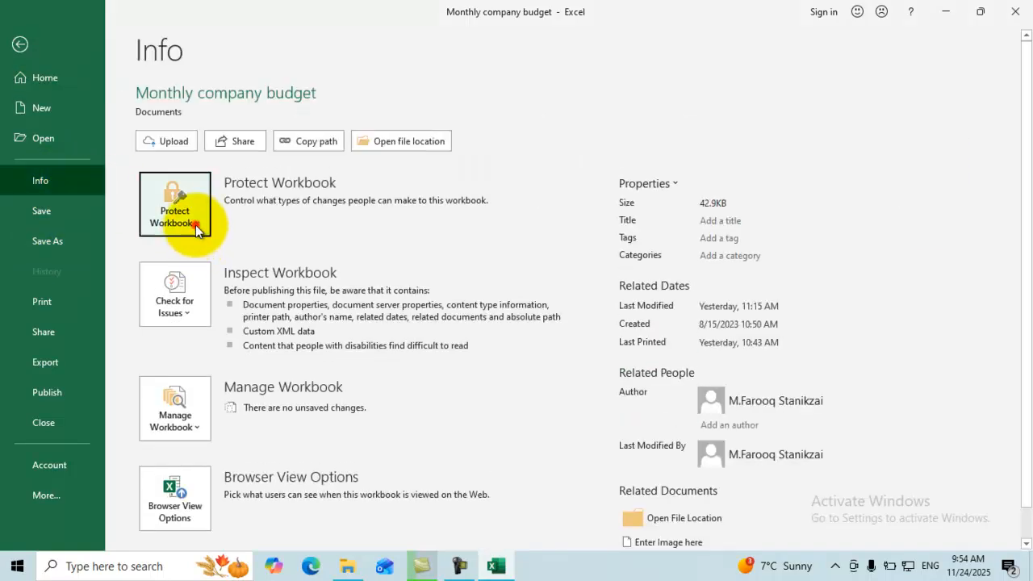
left_click(195, 224)
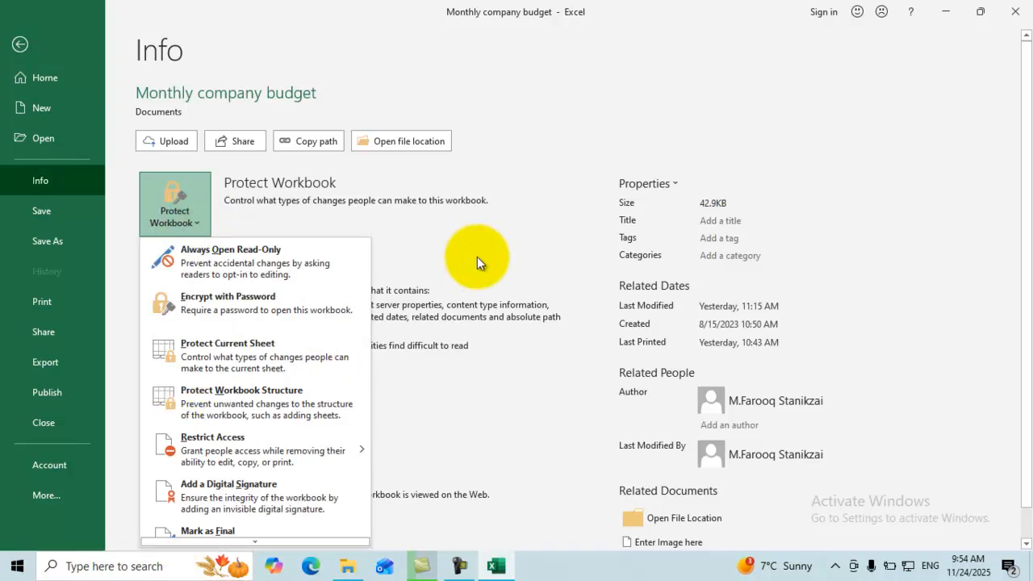
left_click(479, 254)
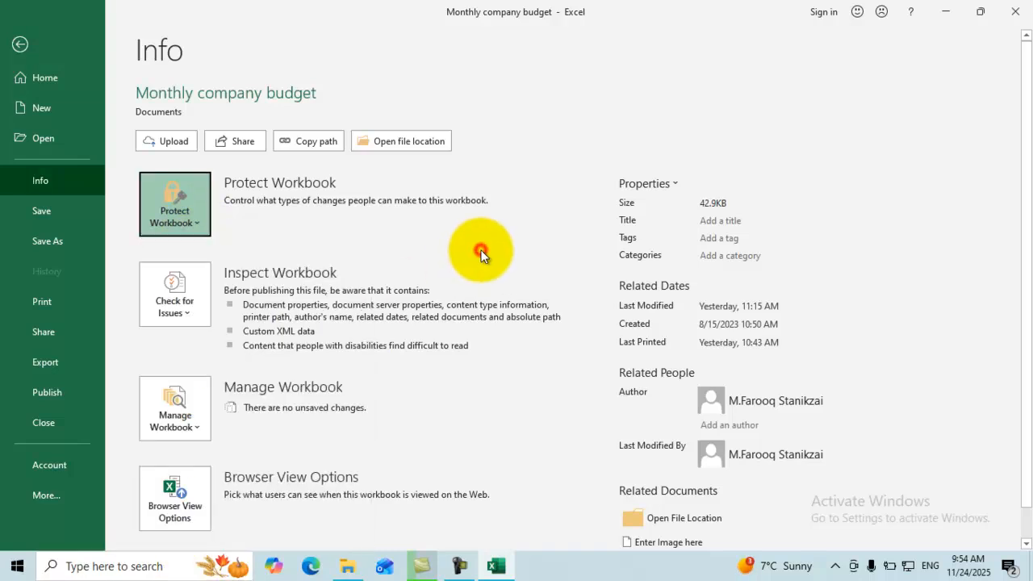
left_click(186, 315)
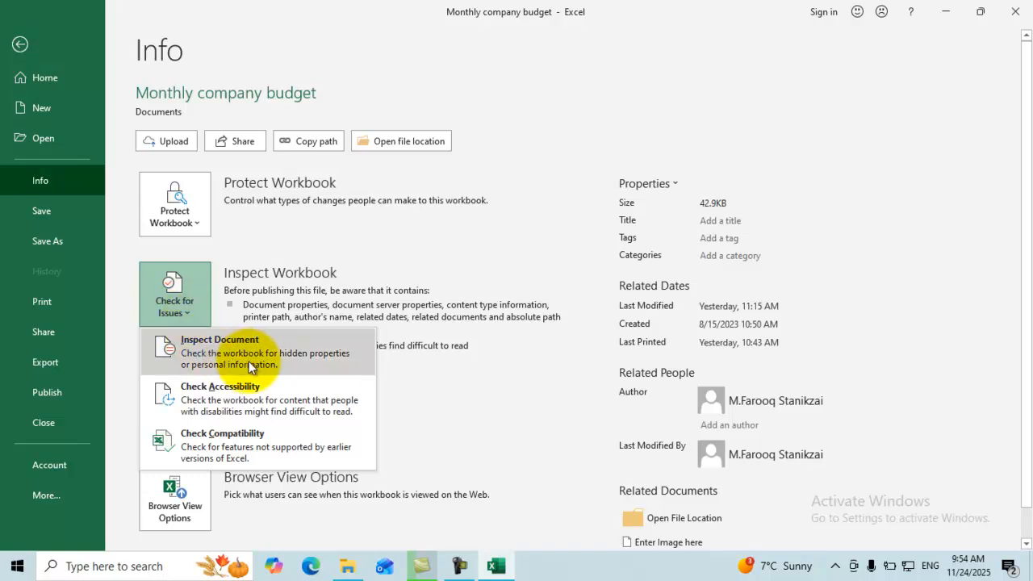
left_click(20, 44)
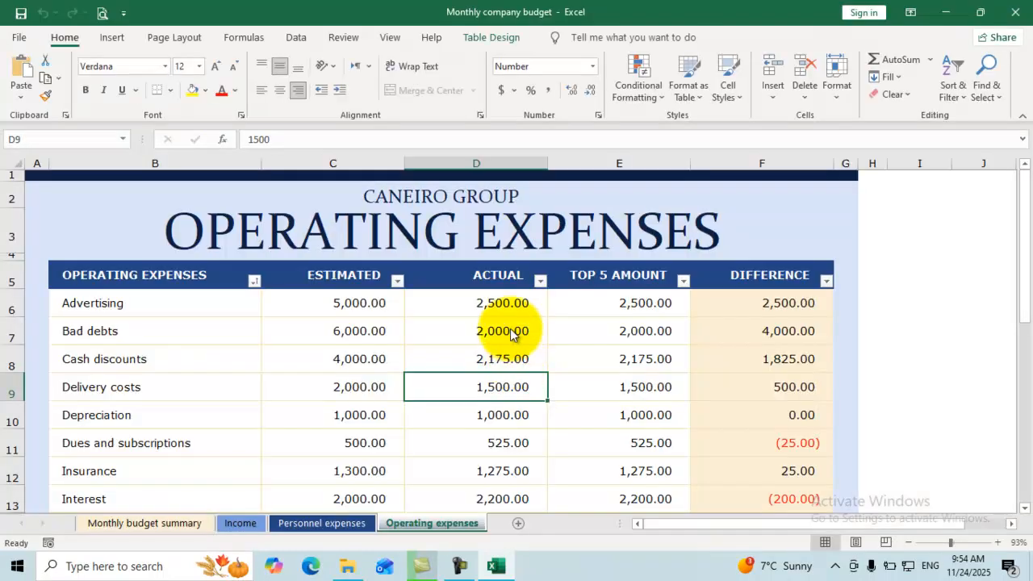
Look through the Income, Personnel expenses and Operating expenses sheets, ending on Income.
left_click(246, 522)
left_click(307, 524)
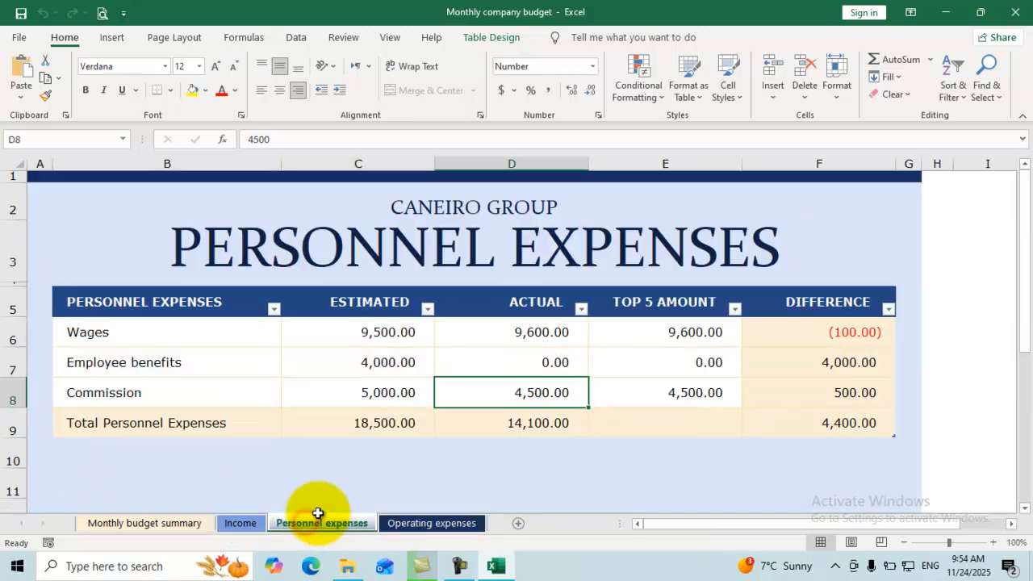
left_click(418, 521)
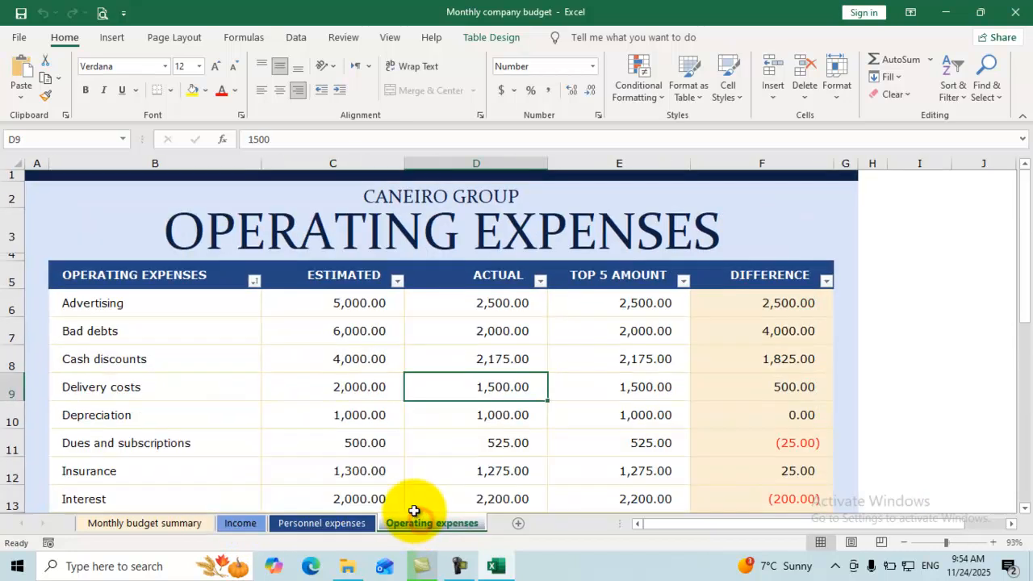
left_click(242, 525)
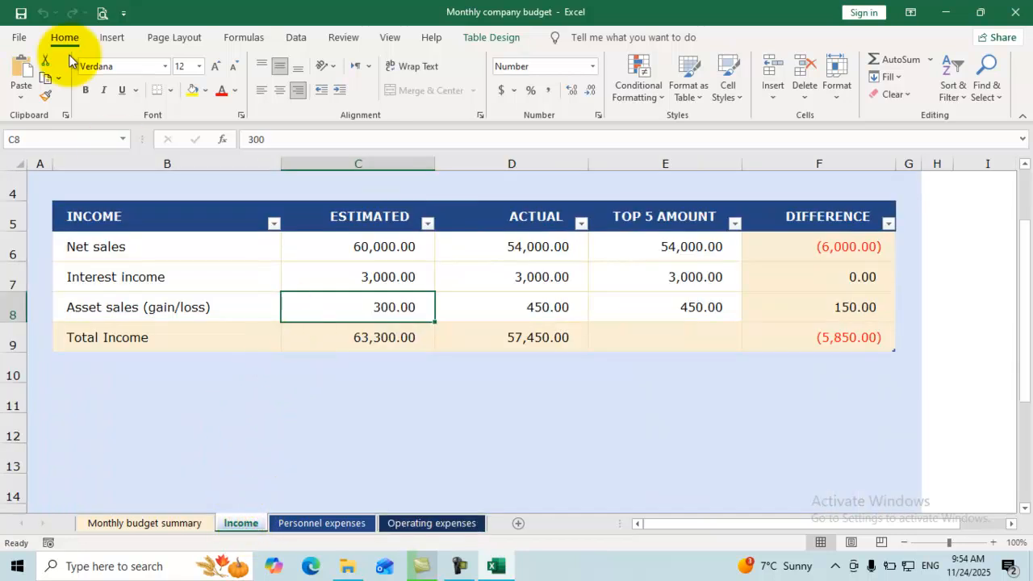
Start inserting a picture from This Device via Insert > Illustrations > Pictures.
left_click(110, 37)
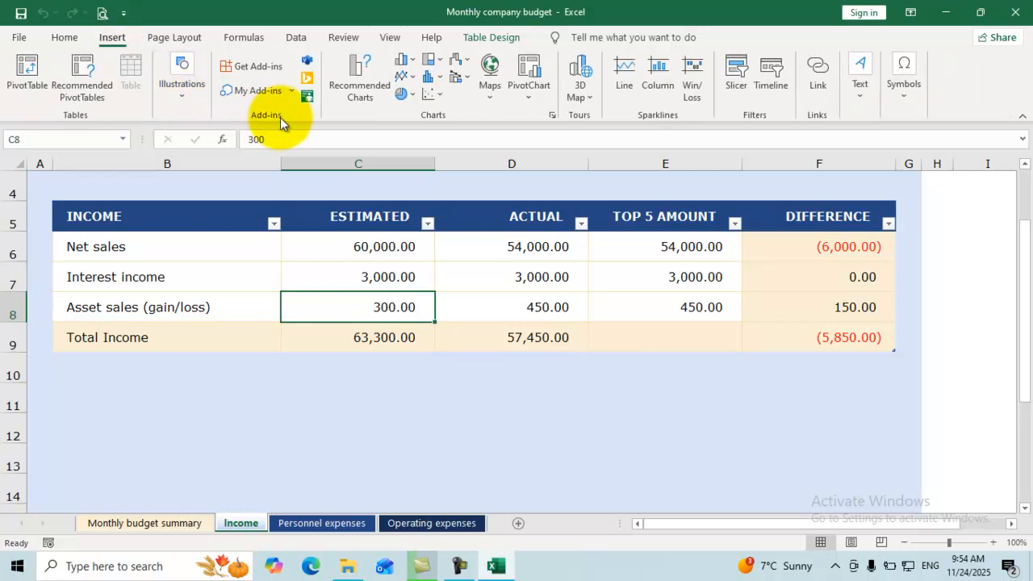
left_click(181, 97)
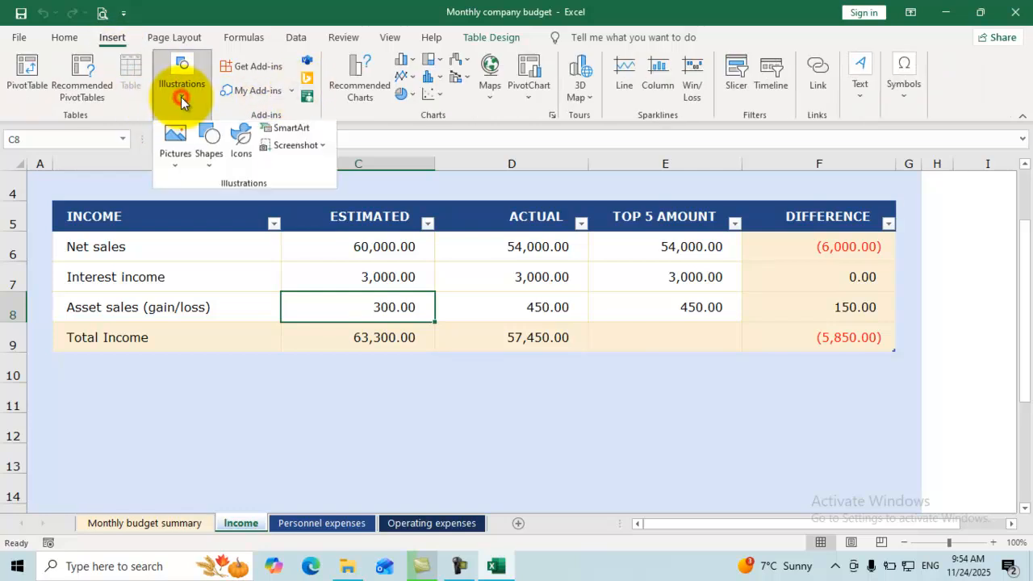
left_click(175, 143)
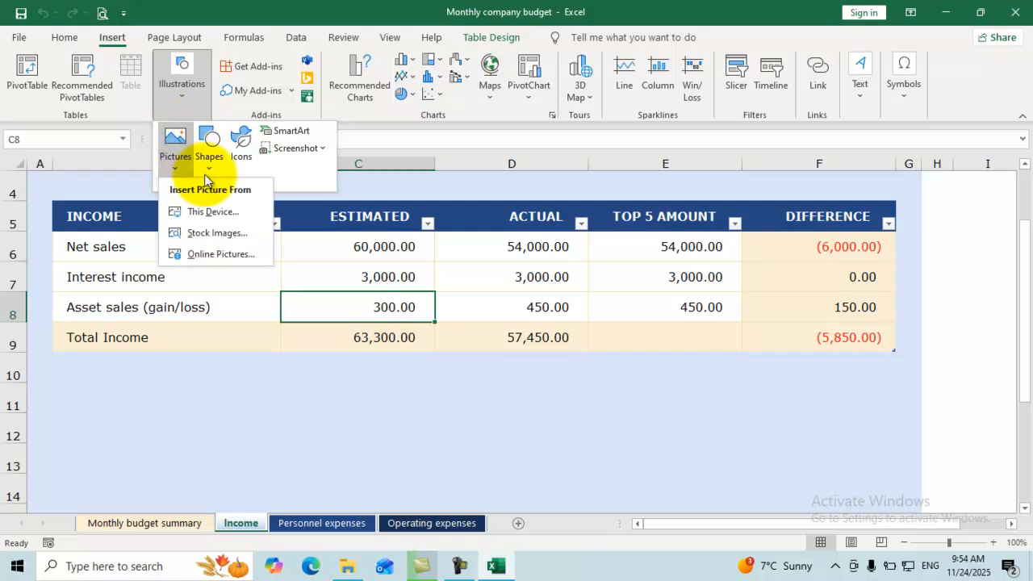
left_click(213, 218)
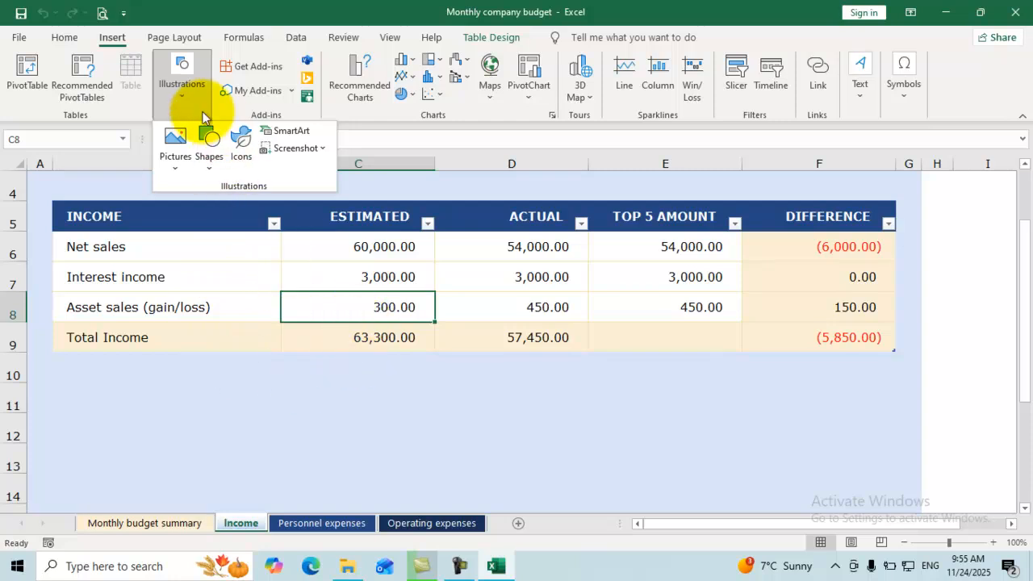
Insert the R photo from the Desktop photo folder onto the Income sheet.
left_click(188, 150)
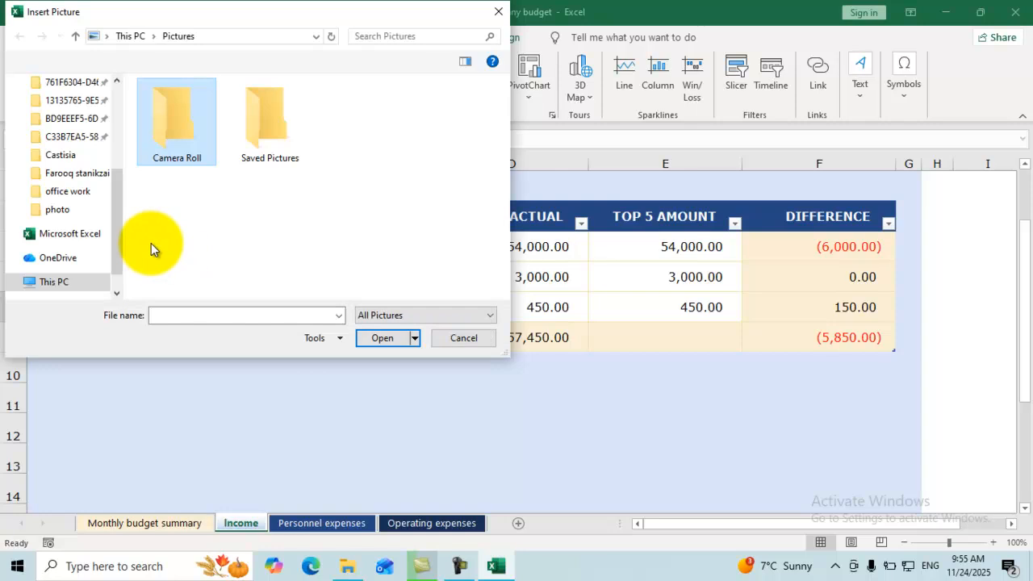
left_click_drag(120, 207, 115, 81)
left_click(73, 112)
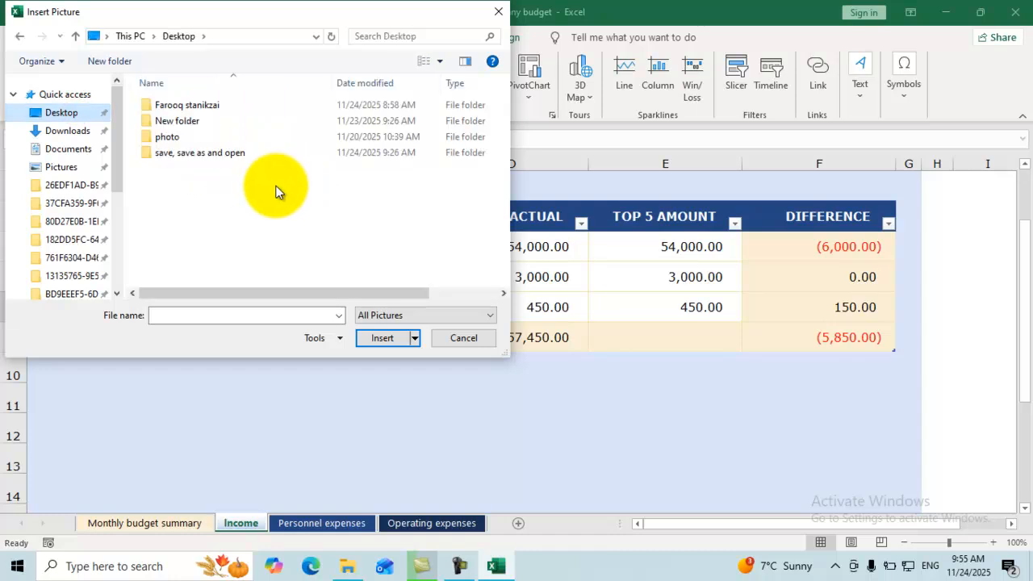
left_click(189, 137)
left_click(384, 336)
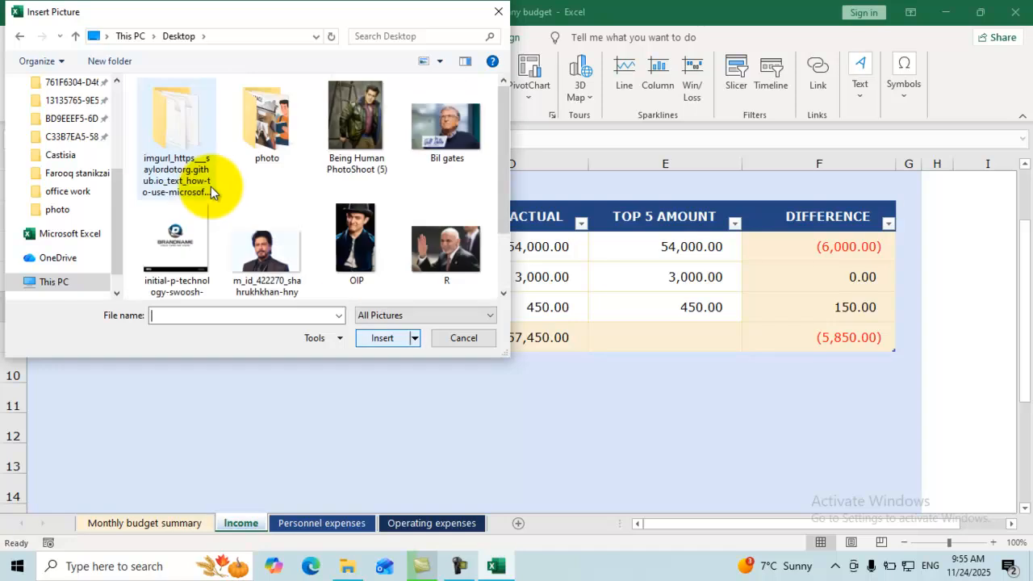
left_click(442, 246)
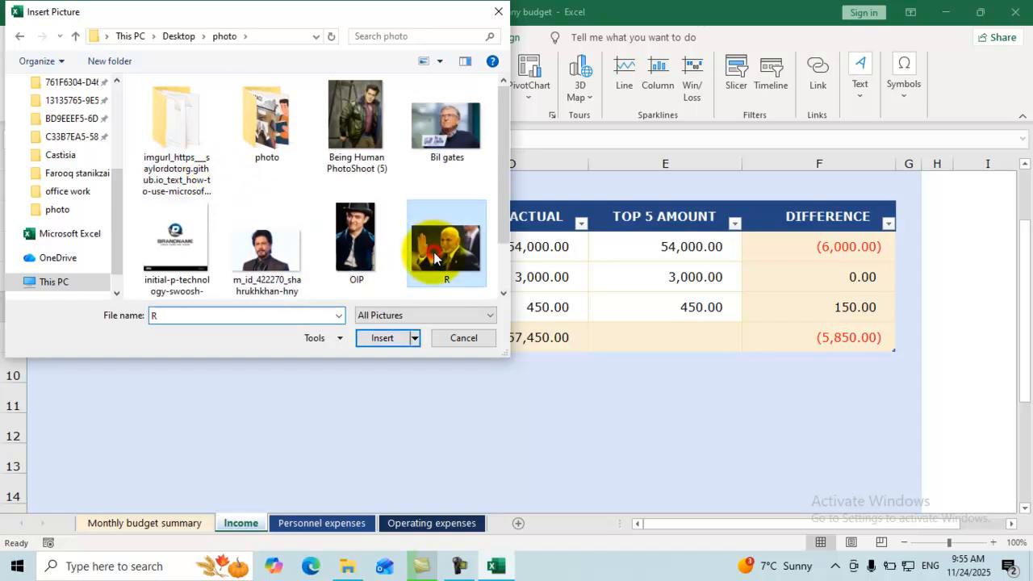
left_click(385, 338)
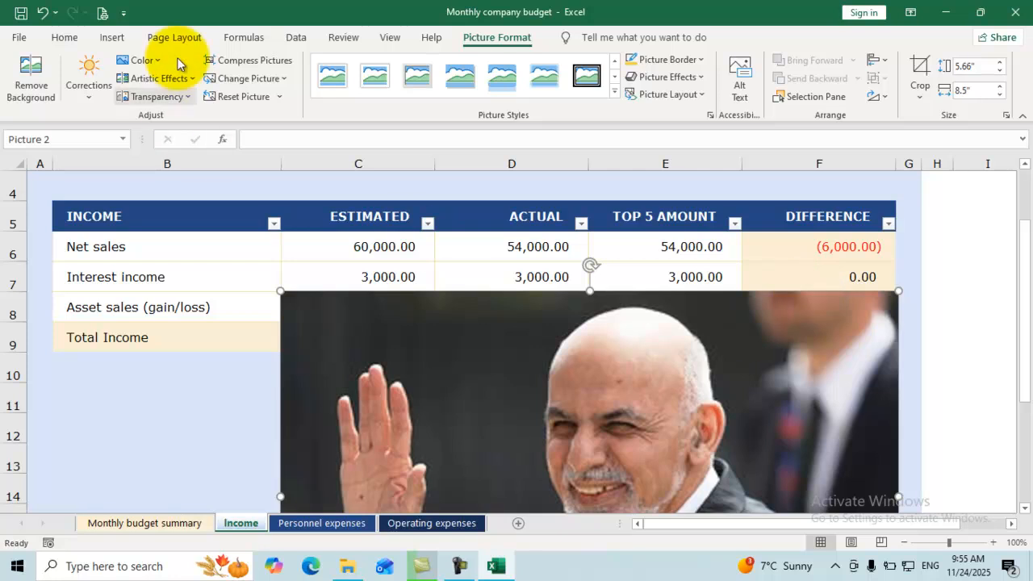
Hide all objects on the Income sheet using the Selection Pane.
left_click(64, 38)
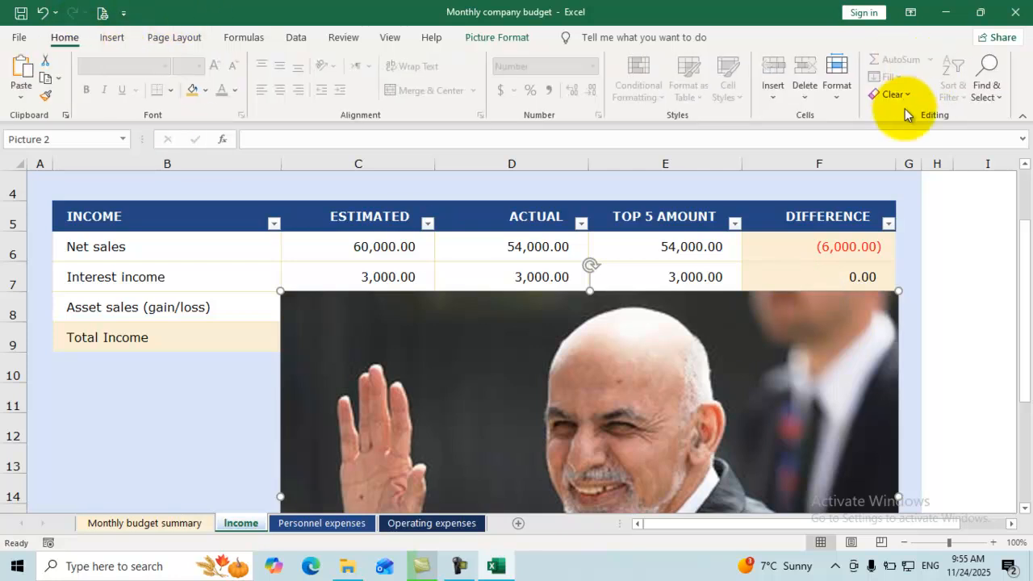
left_click(993, 99)
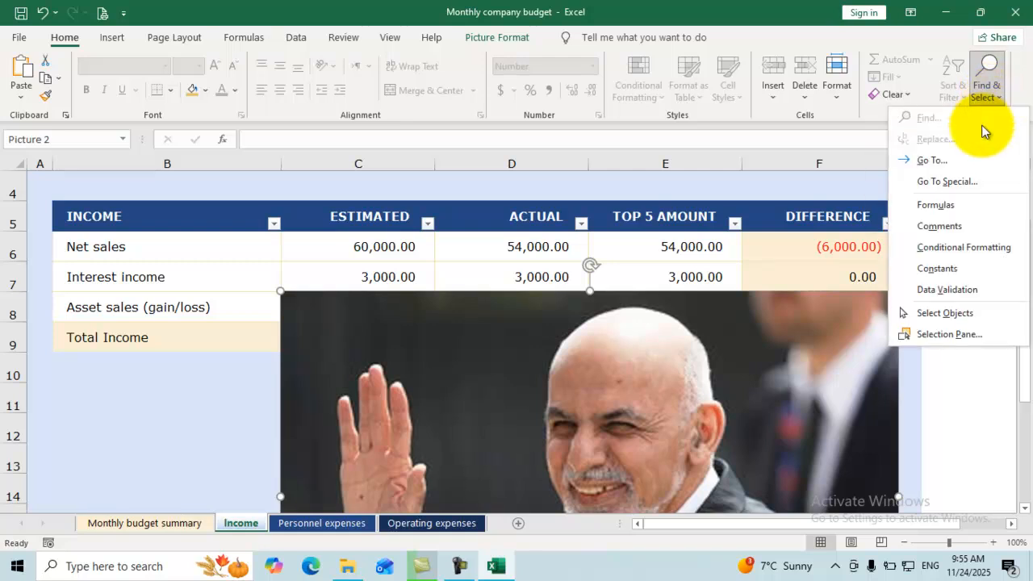
left_click(944, 336)
key("alt+F10")
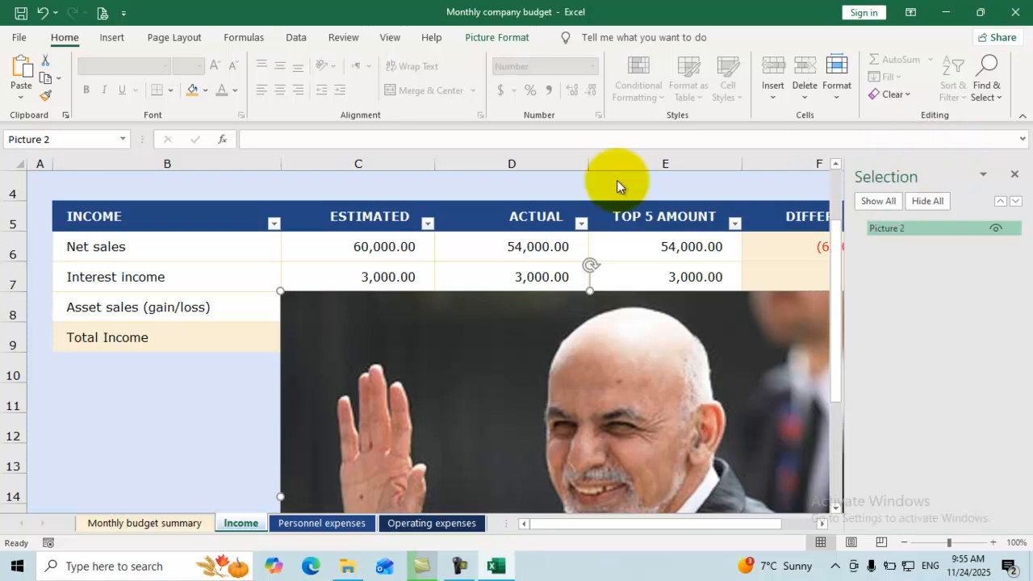
left_click(911, 201)
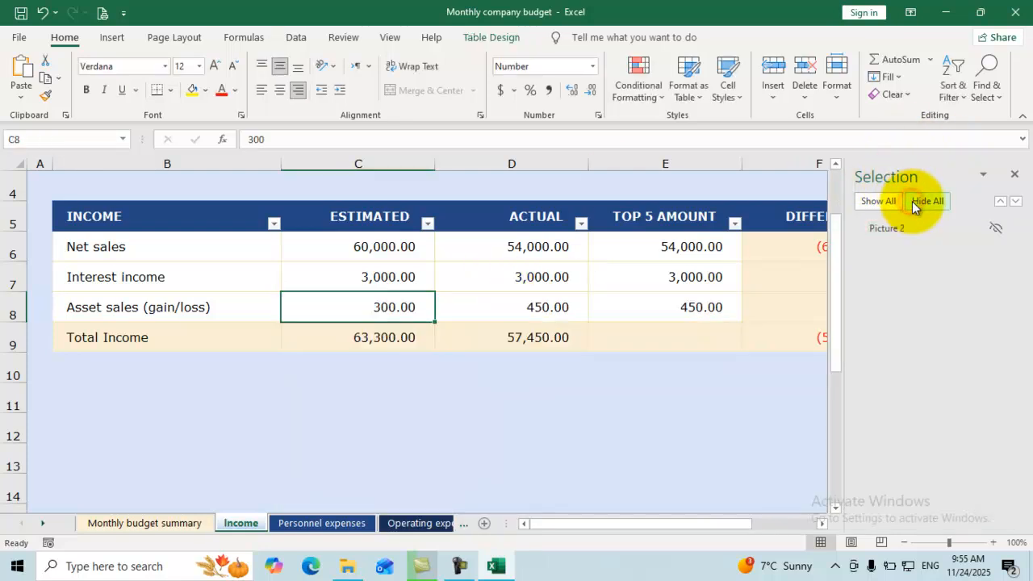
Select rows 7 and 8 and the Asset sales cells on the Income sheet.
left_click(161, 414)
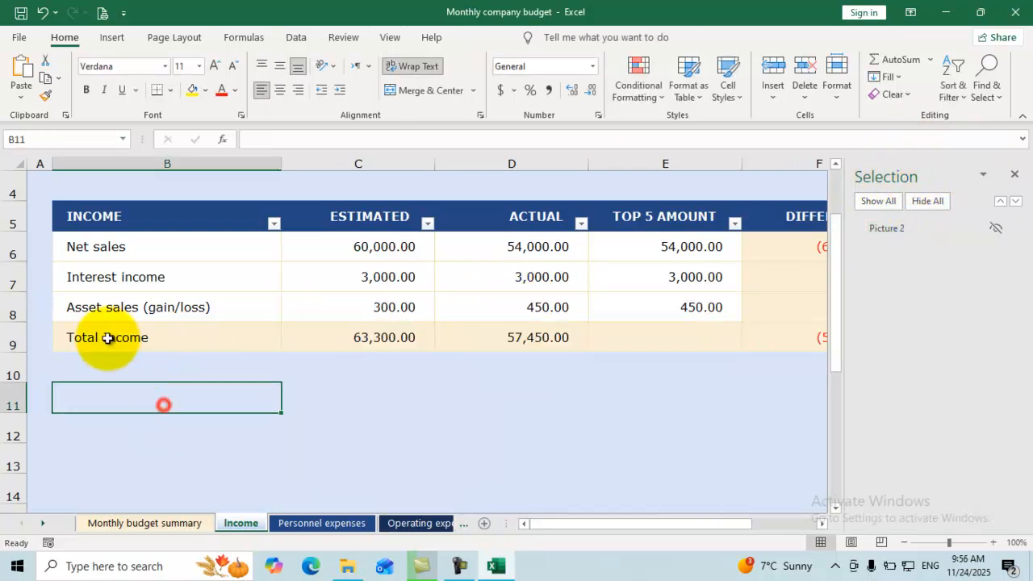
left_click_drag(16, 277, 6, 317)
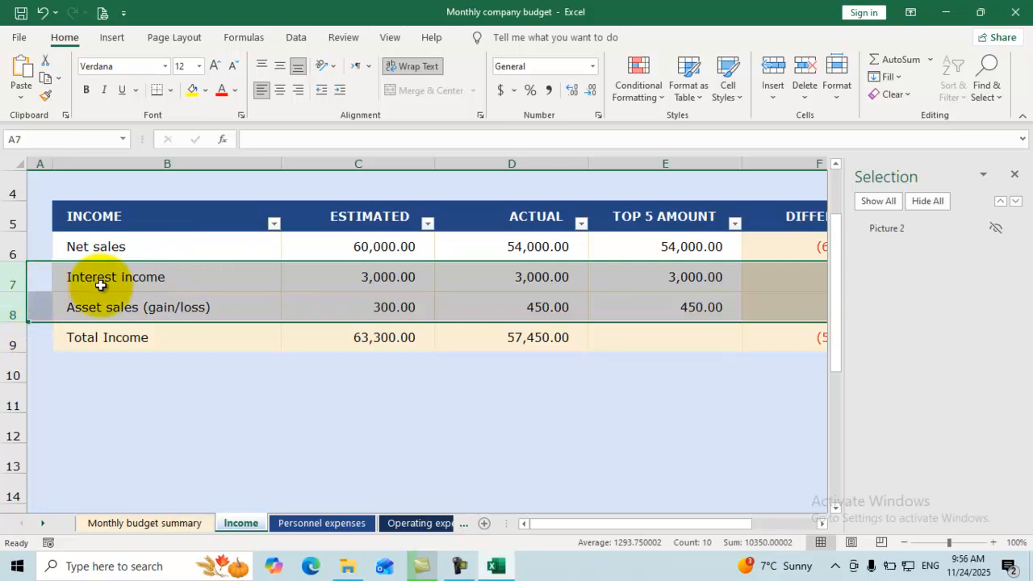
left_click(255, 305)
left_click(369, 306)
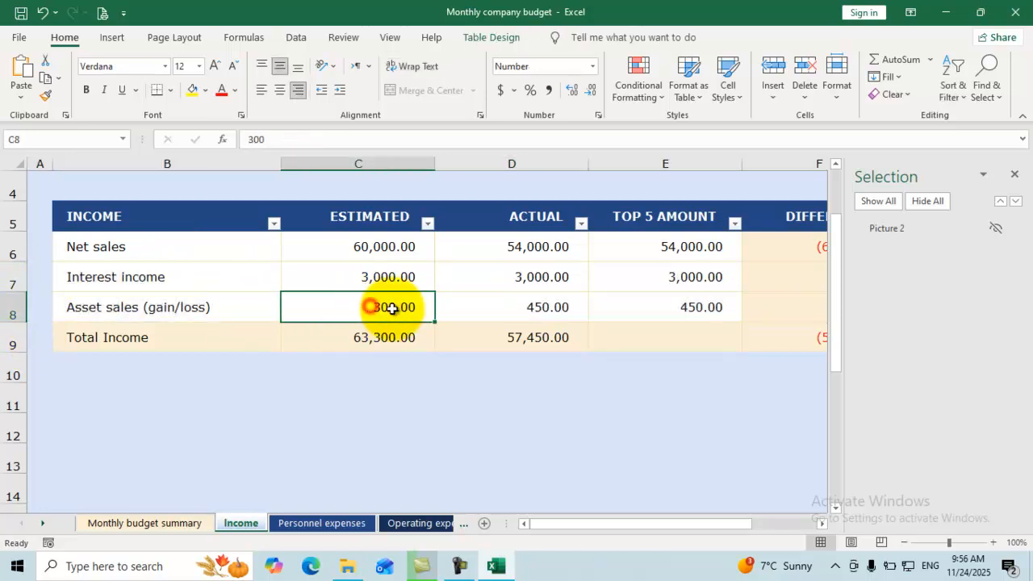
scroll(473, 315, "down", 1)
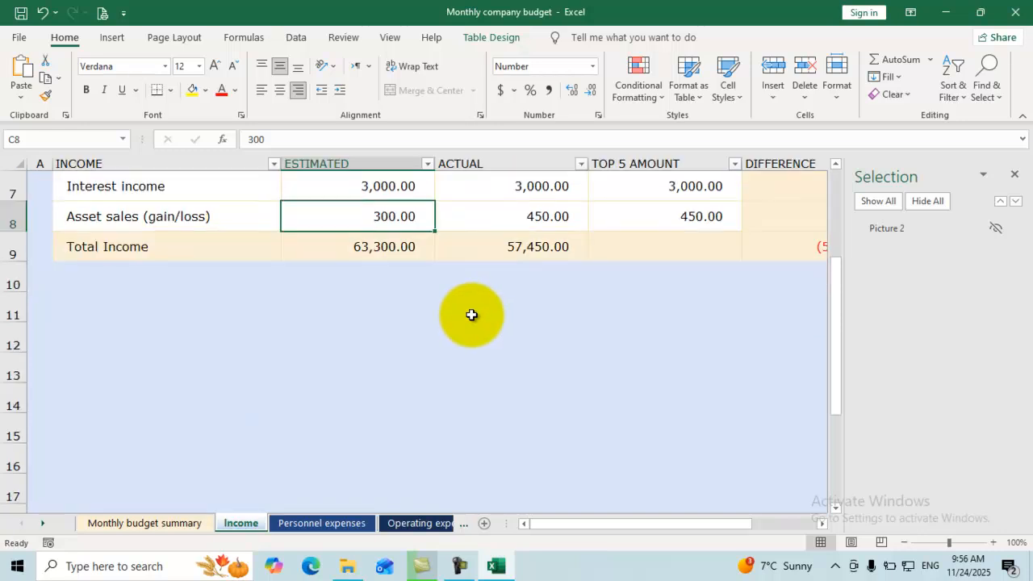
scroll(473, 315, "up", 2)
scroll(258, 355, "down", 1)
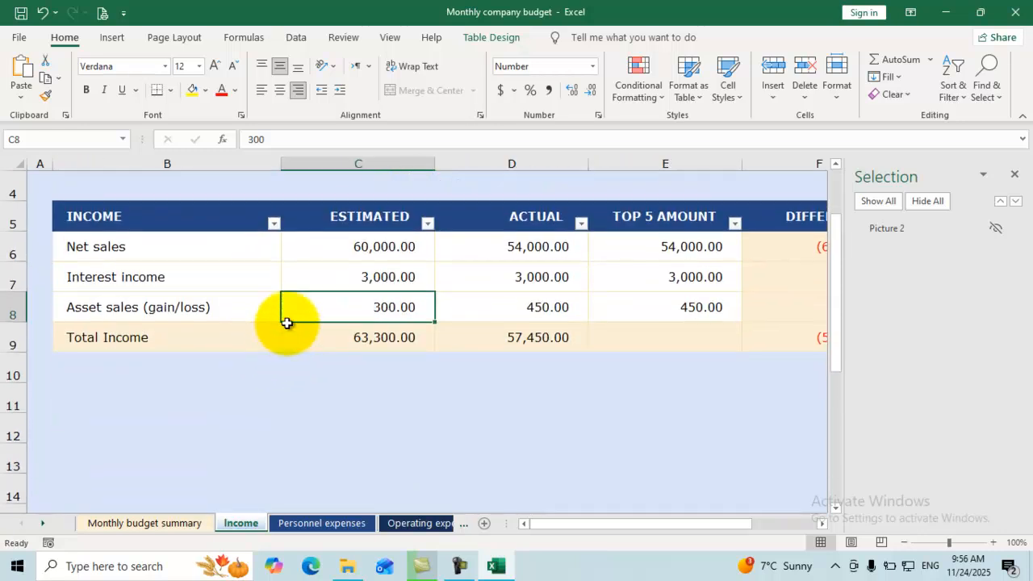
Hide the Personnel expenses sheet and return to the Income sheet.
left_click(297, 525)
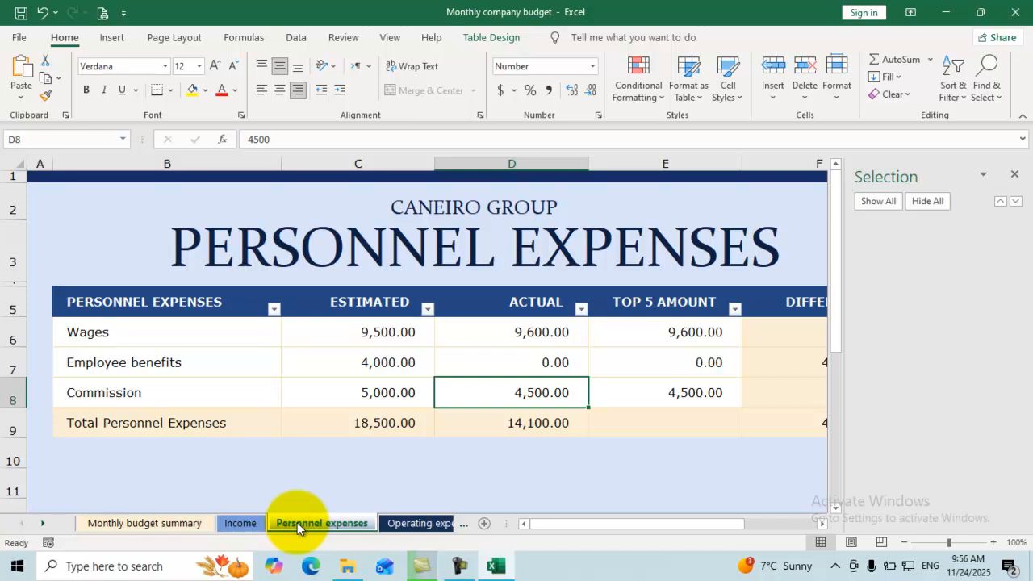
right_click(296, 524)
left_click(345, 467)
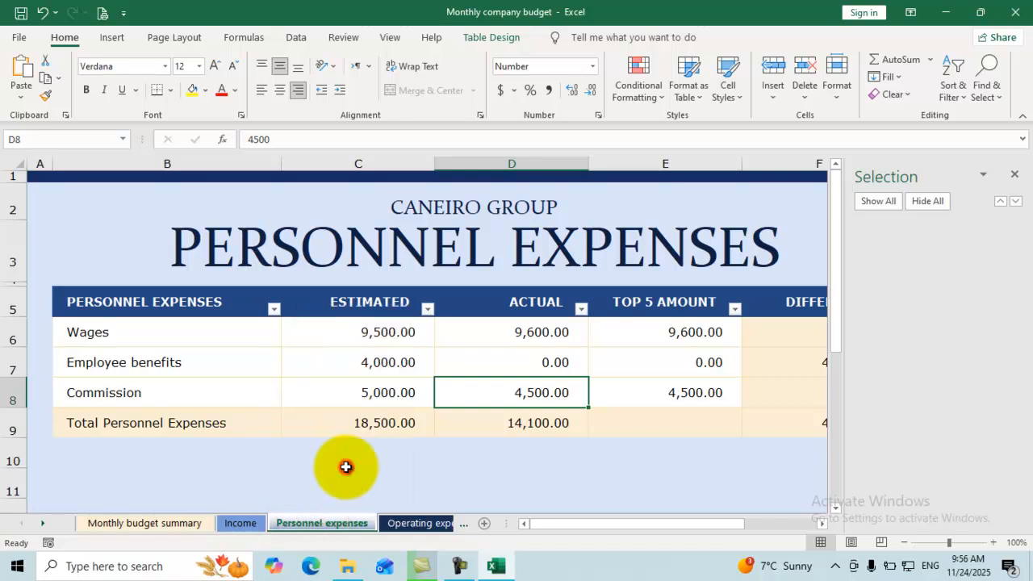
left_click(647, 359)
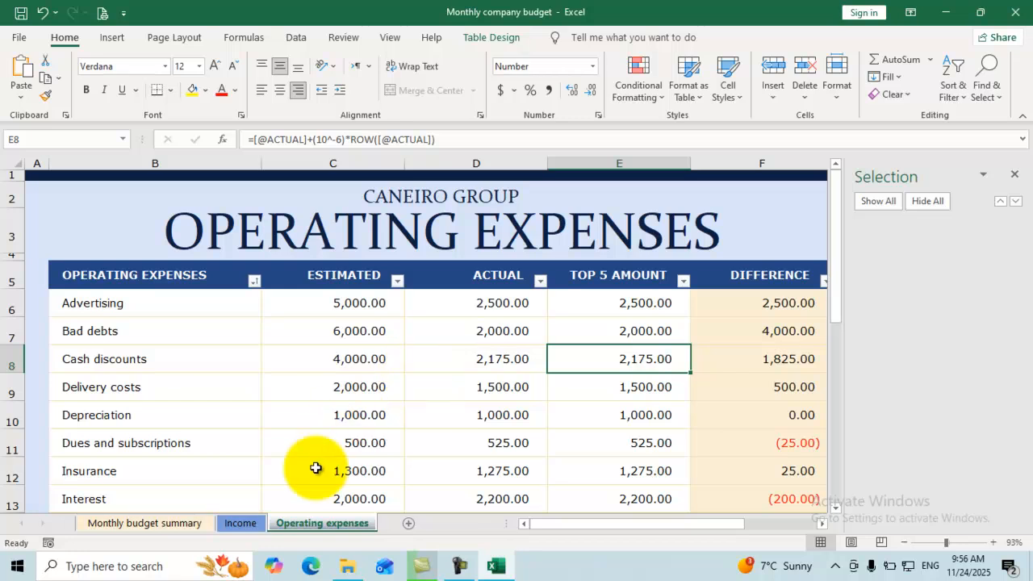
left_click(242, 524)
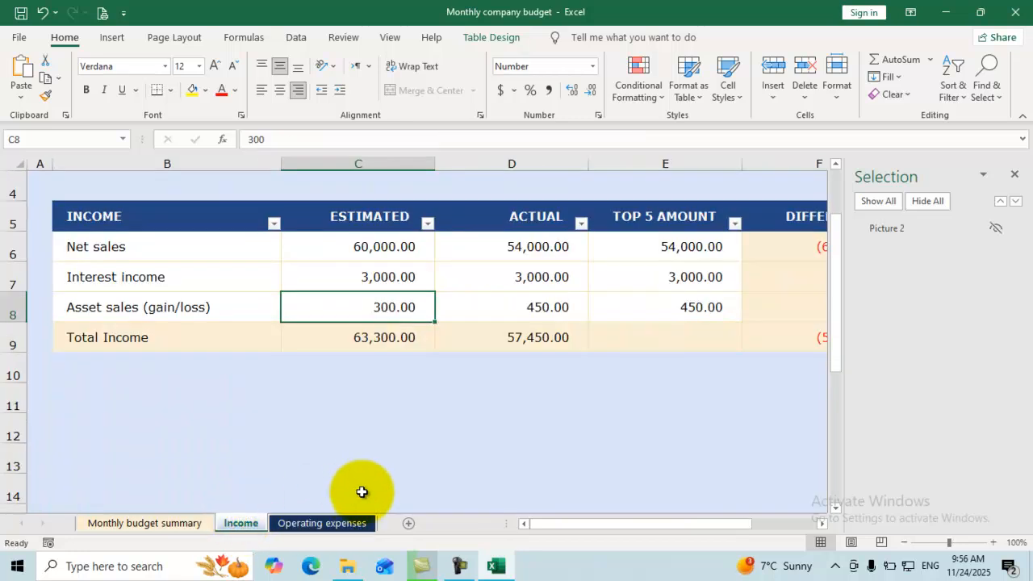
Save the workbook and open Document Inspector from Check for Issues.
left_click(19, 39)
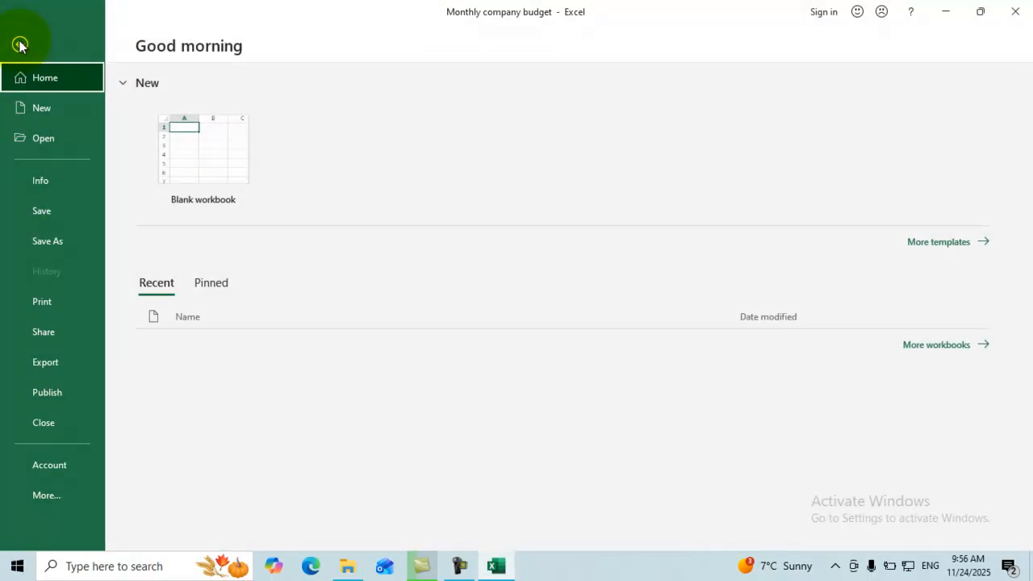
left_click(51, 178)
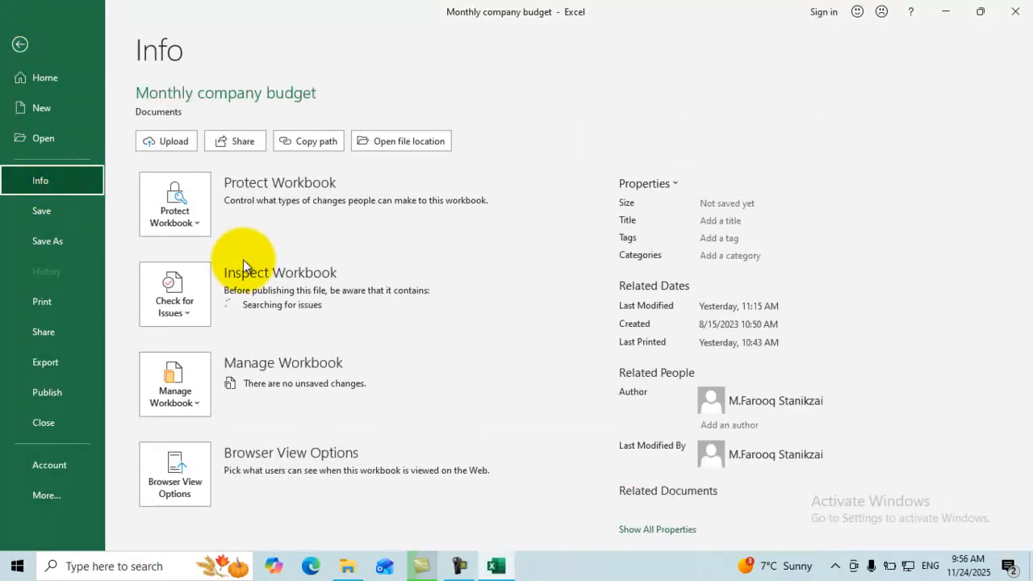
left_click(183, 310)
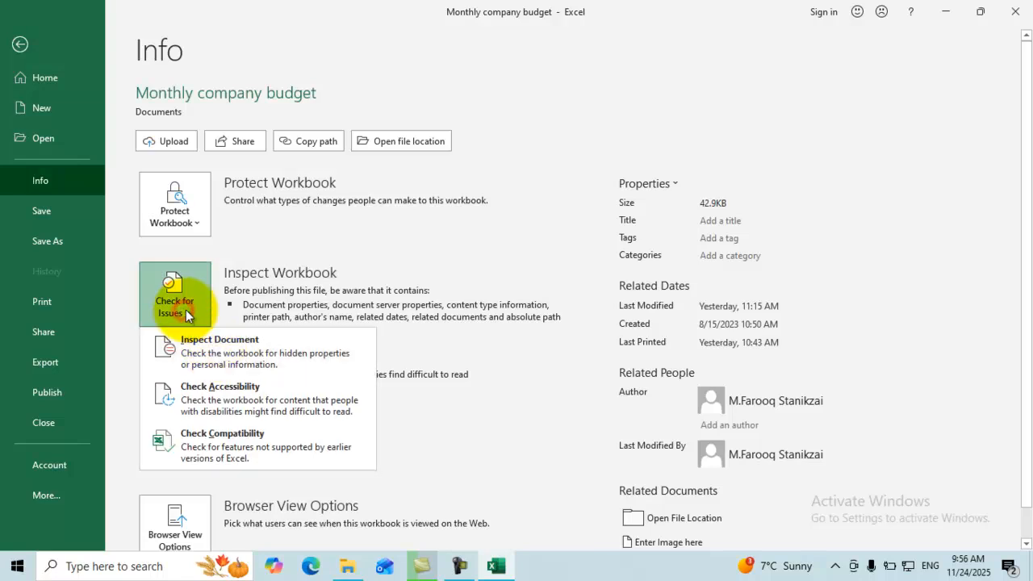
left_click(214, 355)
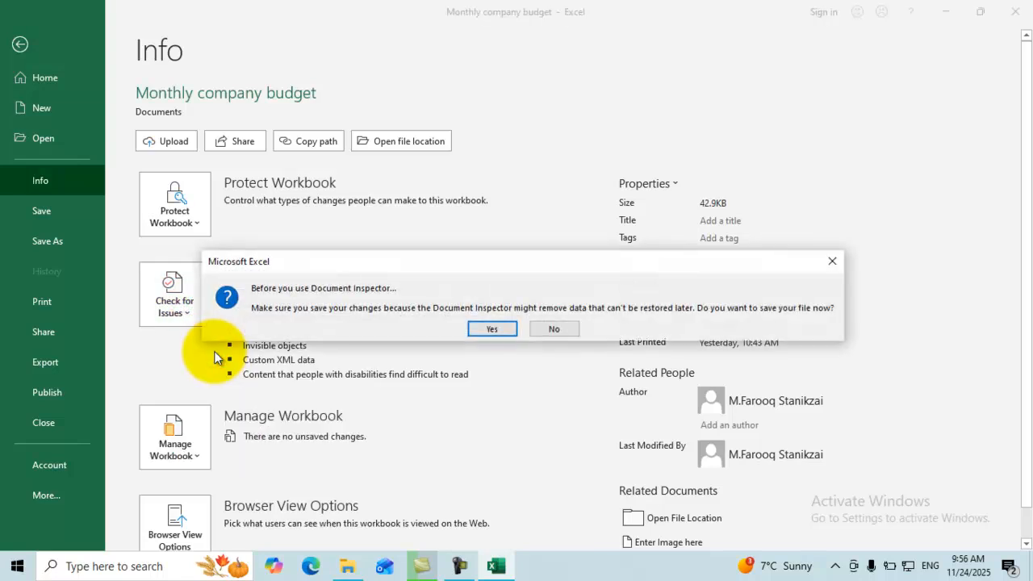
left_click(492, 330)
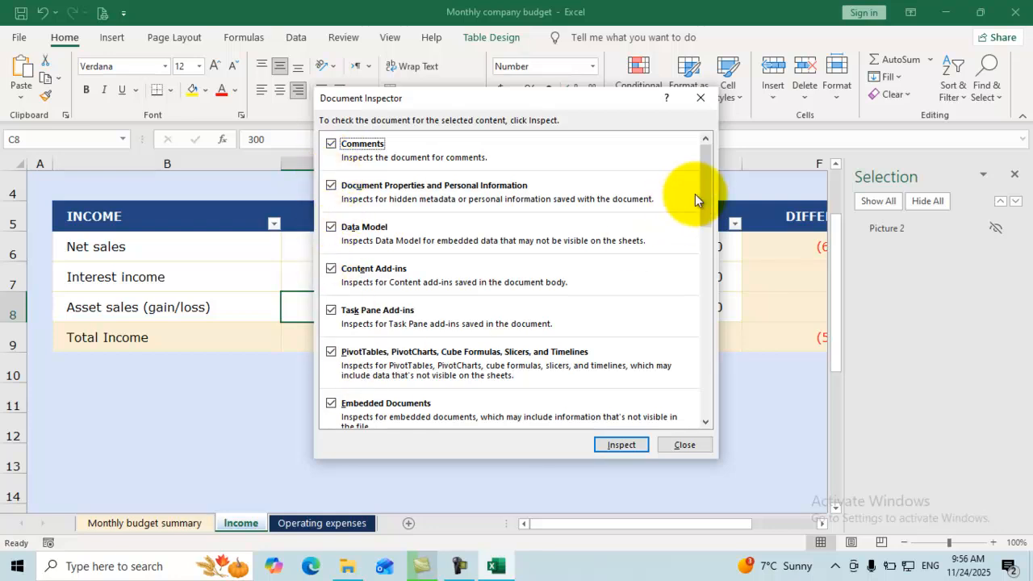
Inspect all categories, finding one hidden worksheet, one invisible object, custom XML and properties.
left_click_drag(706, 206, 699, 410)
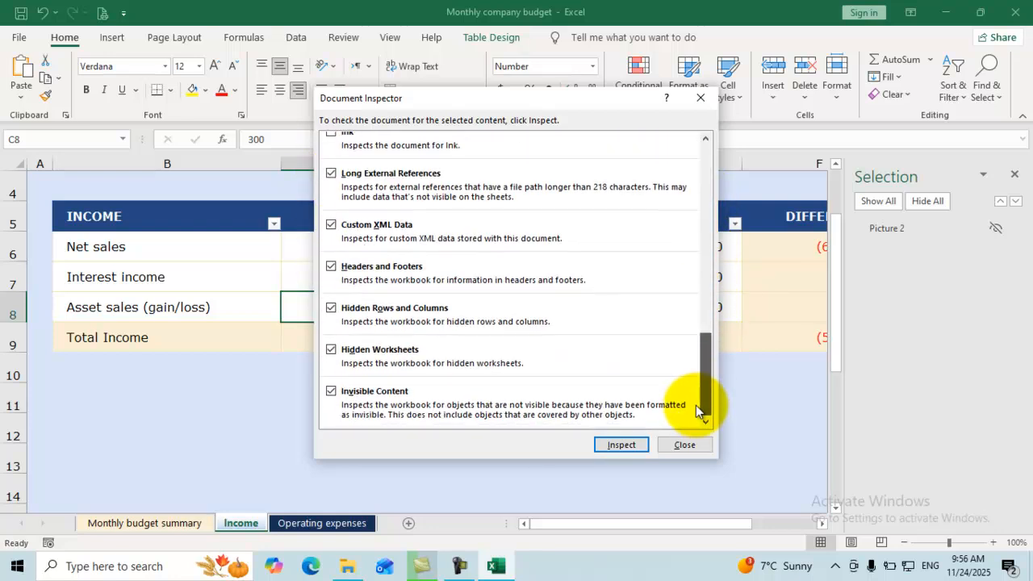
left_click(615, 447)
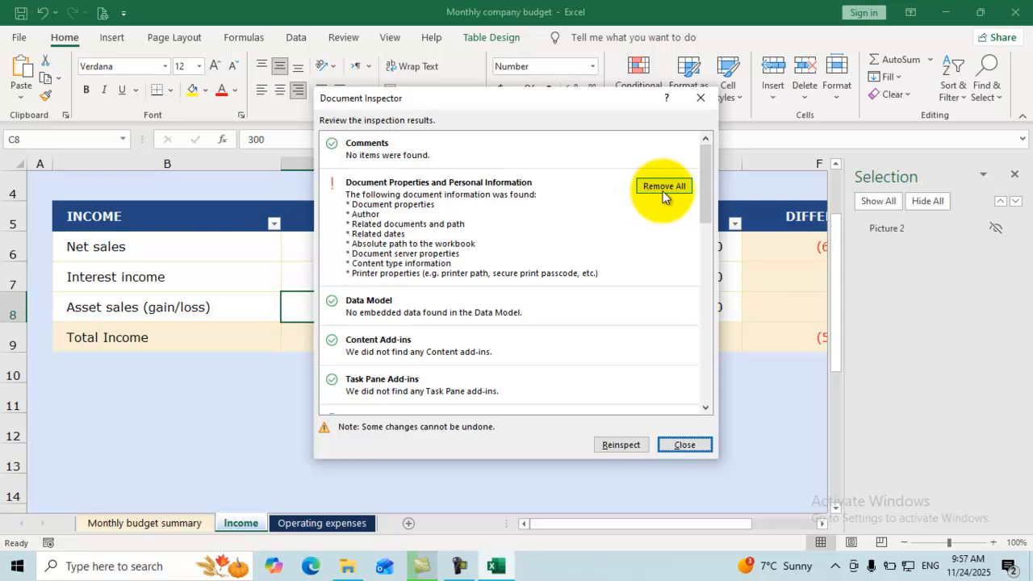
left_click_drag(704, 216, 709, 397)
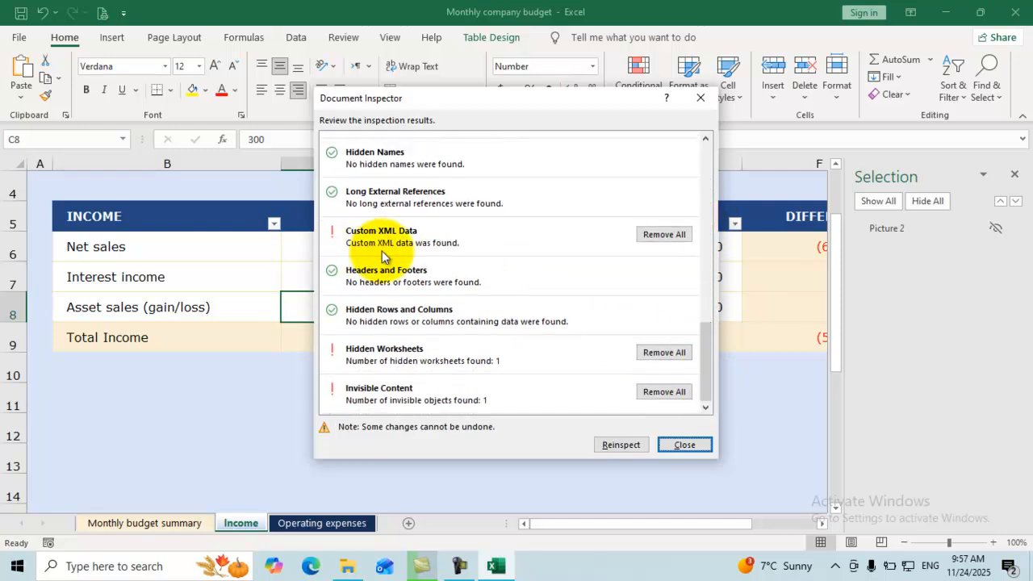
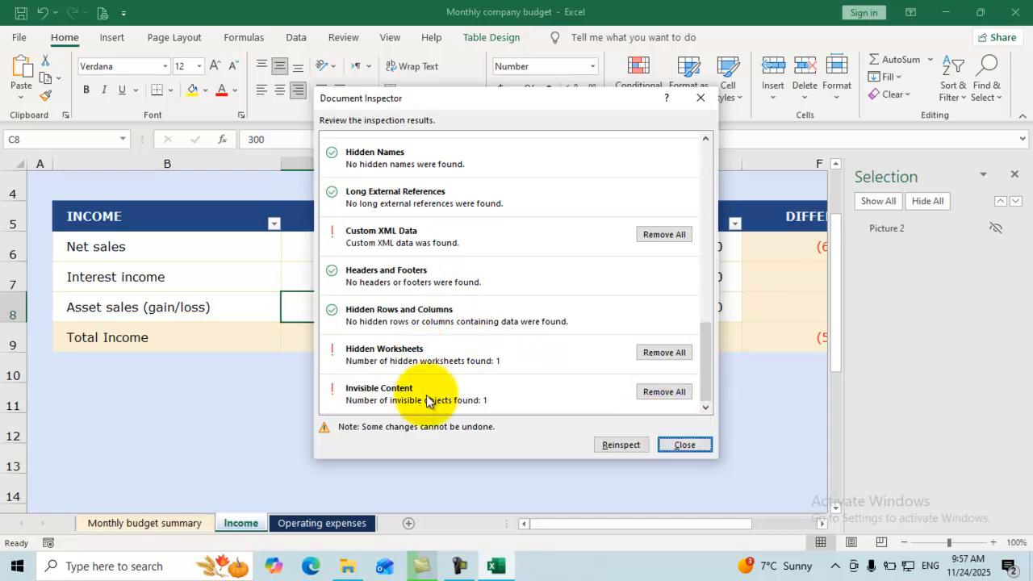
Close the Document Inspector results that flagged the hidden sheet, invisible object and custom XML.
left_click(685, 445)
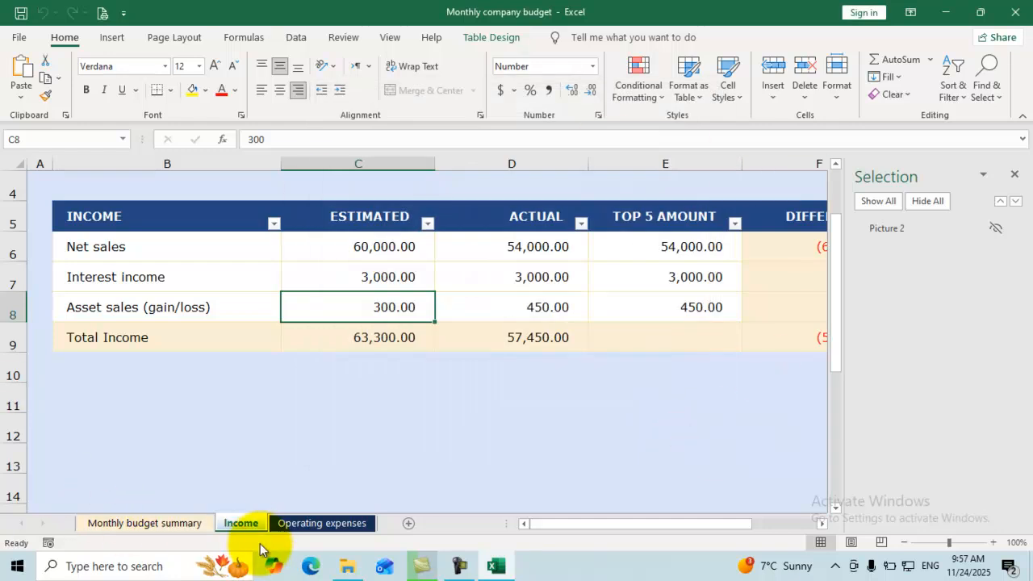
Unhide the Personnel expenses sheet to show its wages, benefits and commission table.
right_click(252, 523)
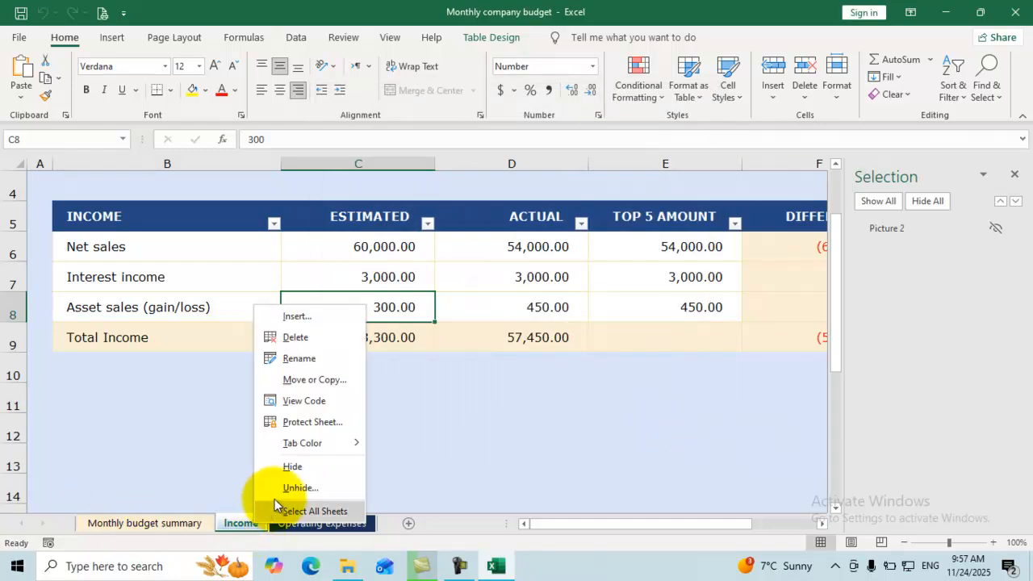
left_click(302, 488)
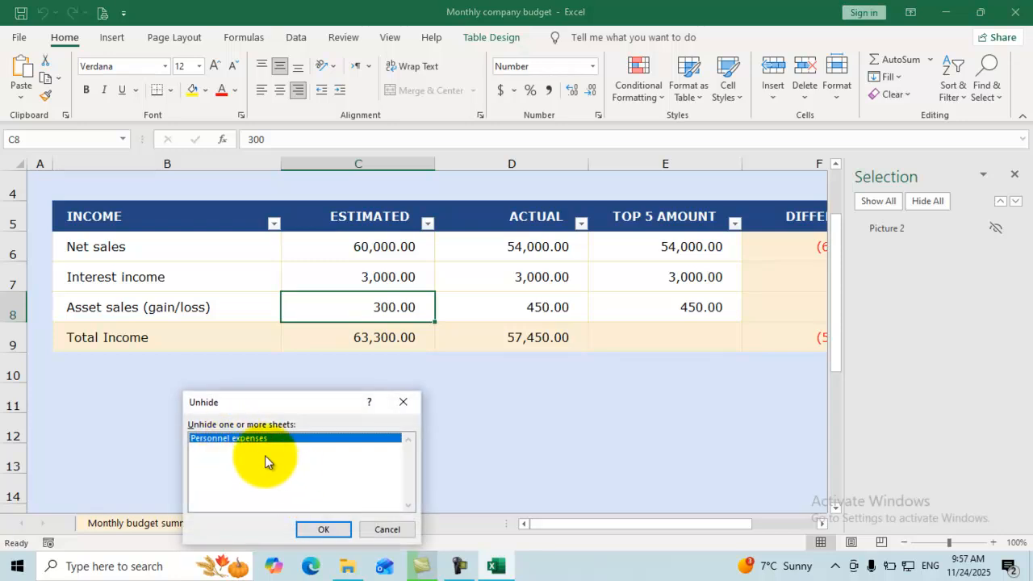
left_click(315, 529)
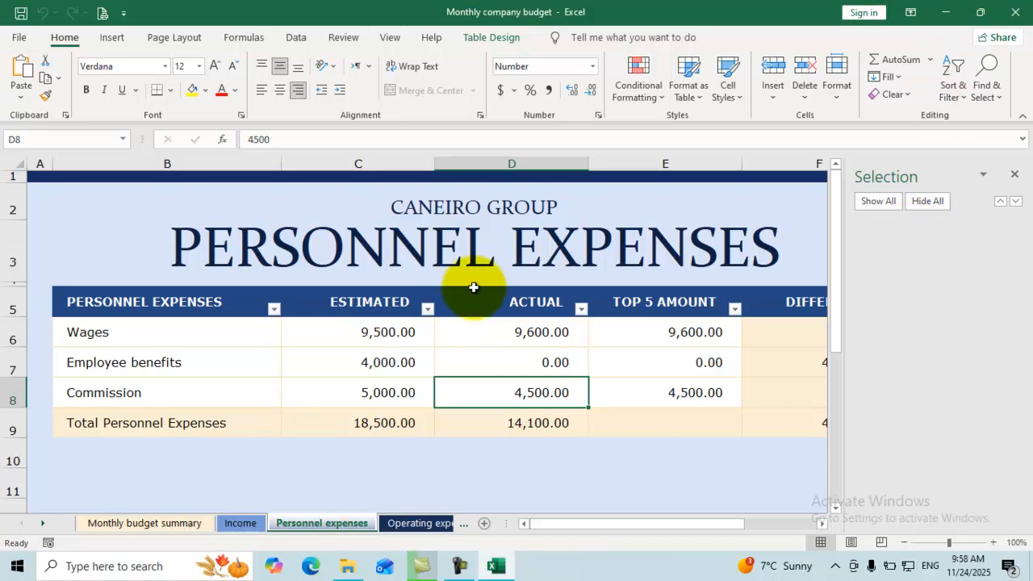
left_click(881, 203)
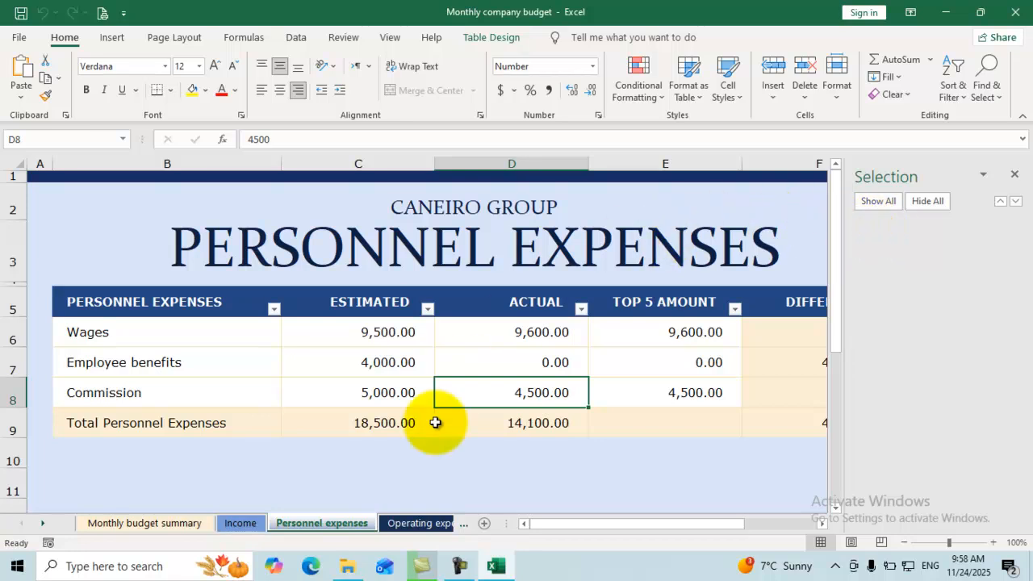
On the Income sheet, show all hidden objects and delete the revealed Picture 2.
left_click(234, 522)
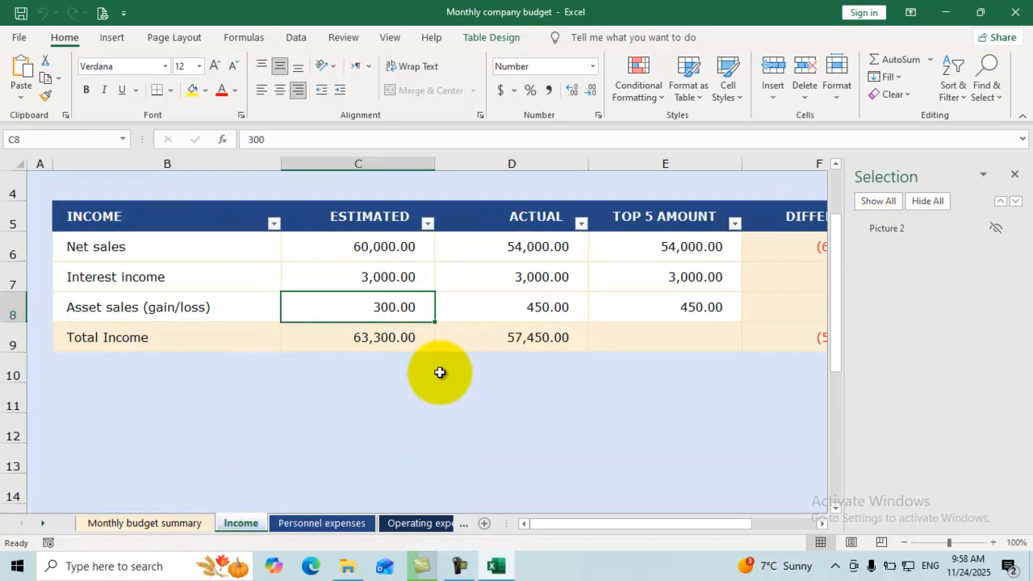
left_click(859, 203)
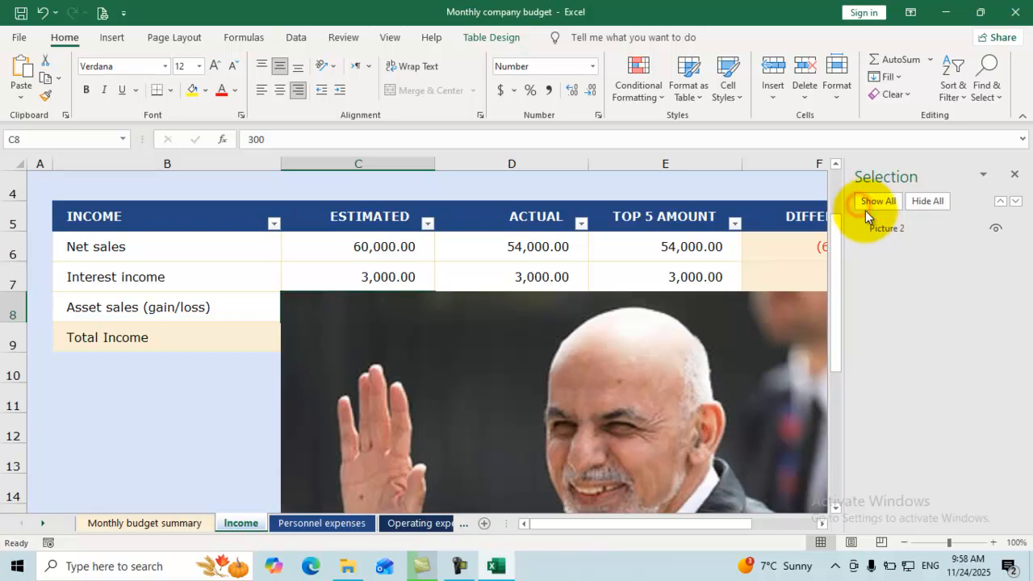
scroll(597, 311, "down", 2)
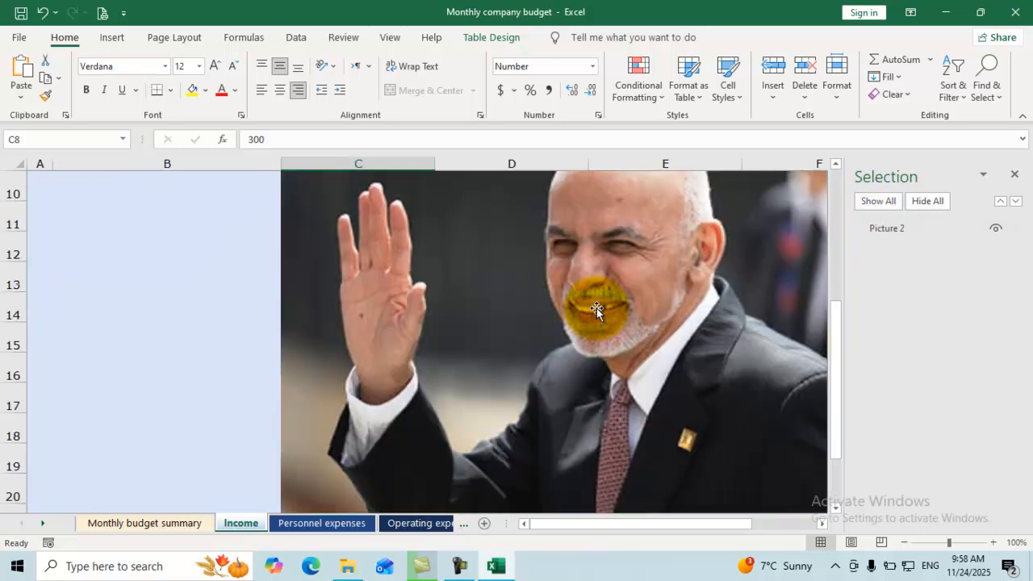
scroll(600, 306, "up", 1)
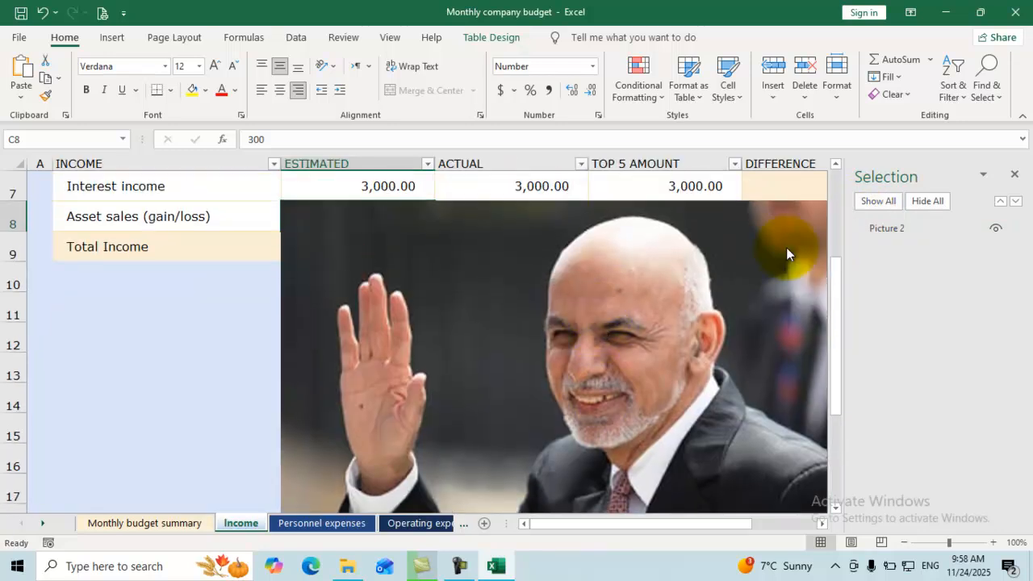
left_click(1014, 175)
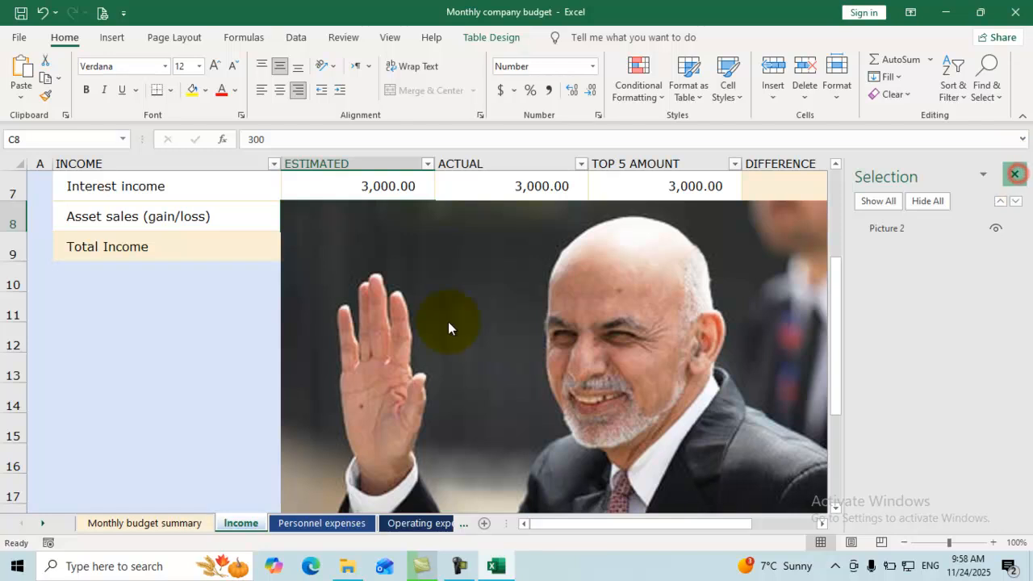
left_click(526, 321)
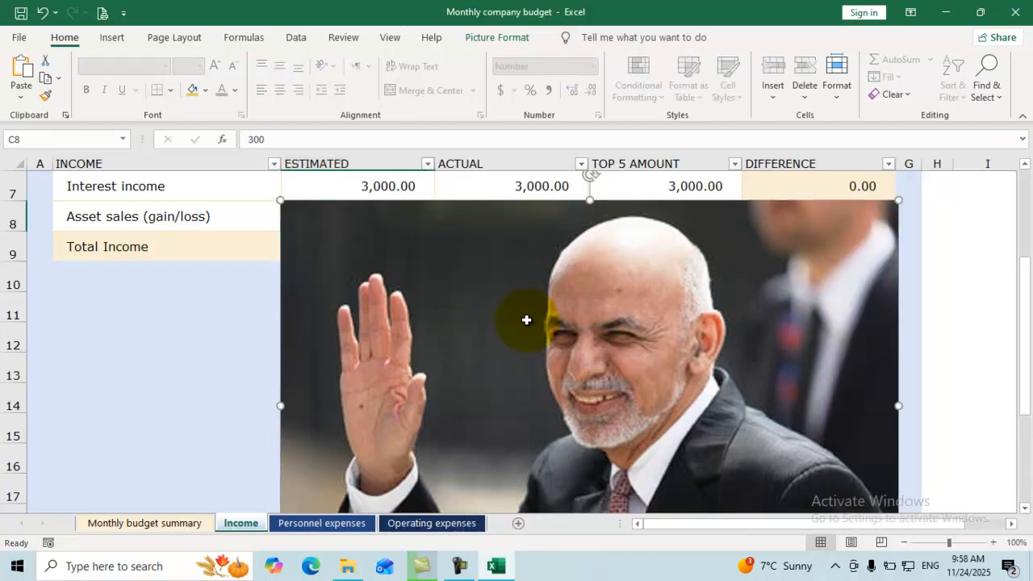
key("Delete")
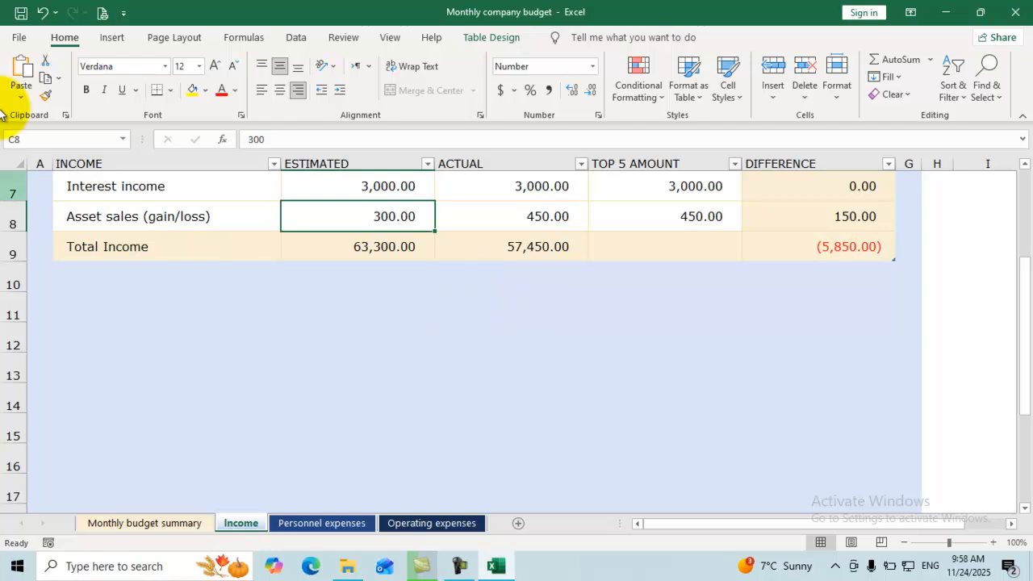
Run Check Accessibility from File > Info > Check for Issues, which reports Merged Cells (8).
left_click(19, 38)
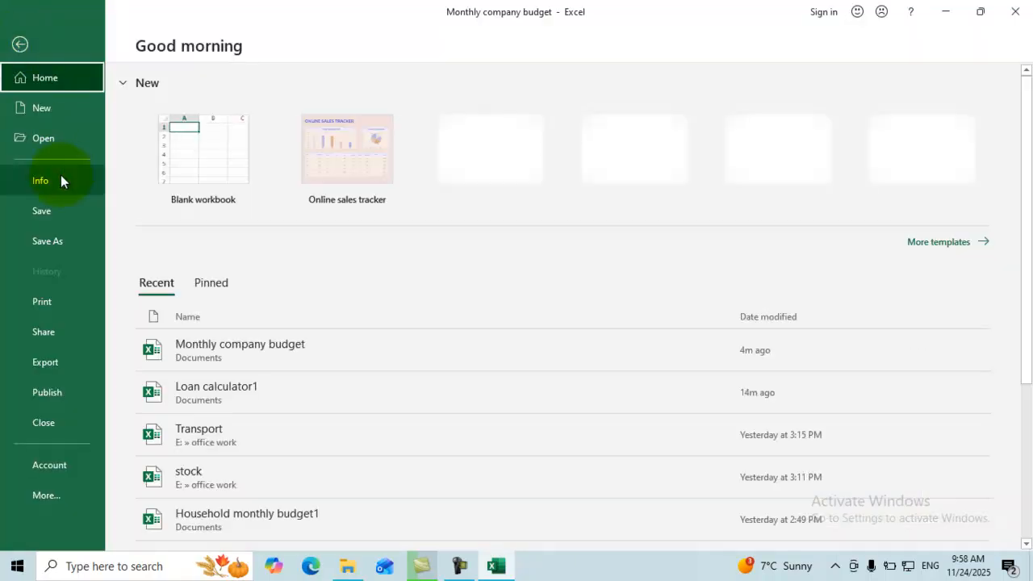
left_click(59, 180)
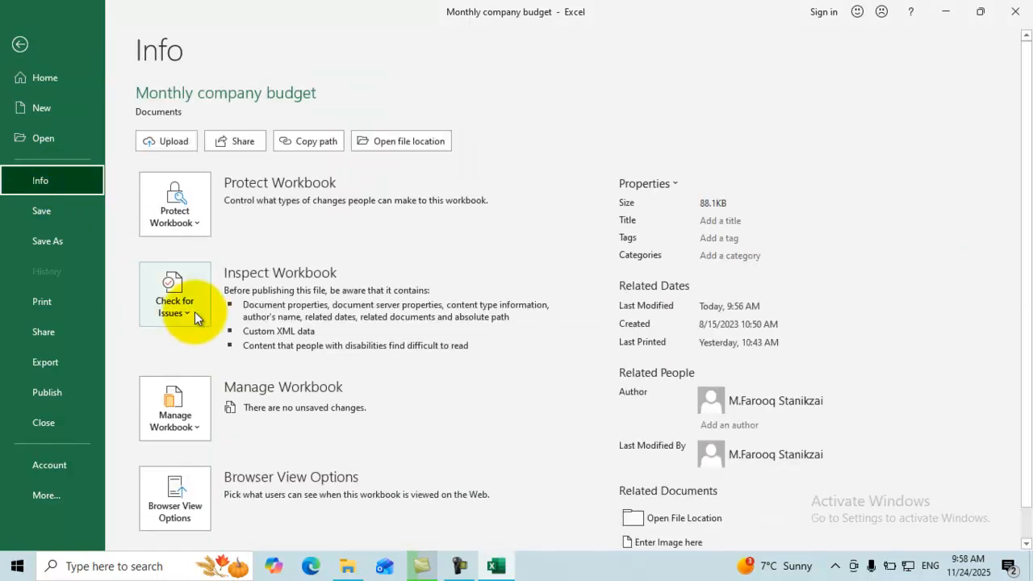
left_click(188, 310)
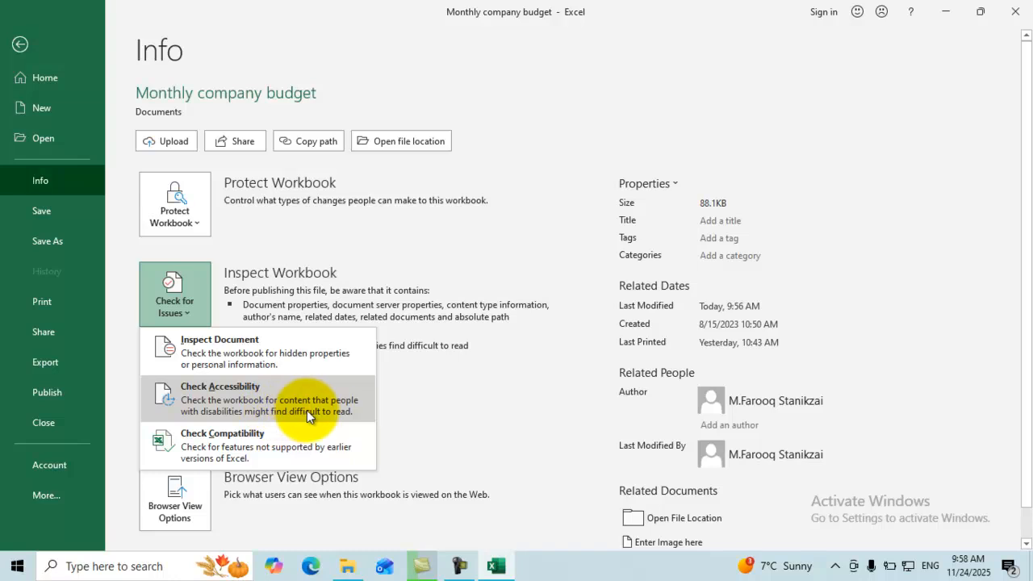
left_click(223, 396)
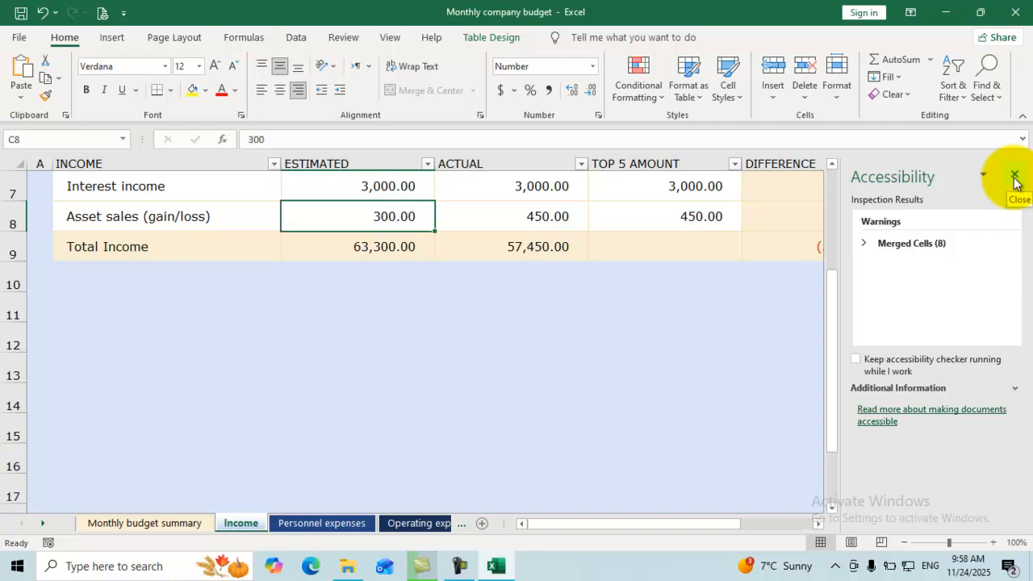
Expand the Merged Cells (8) warning into its ranges, select cell D10, and close the Accessibility pane.
left_click(897, 245)
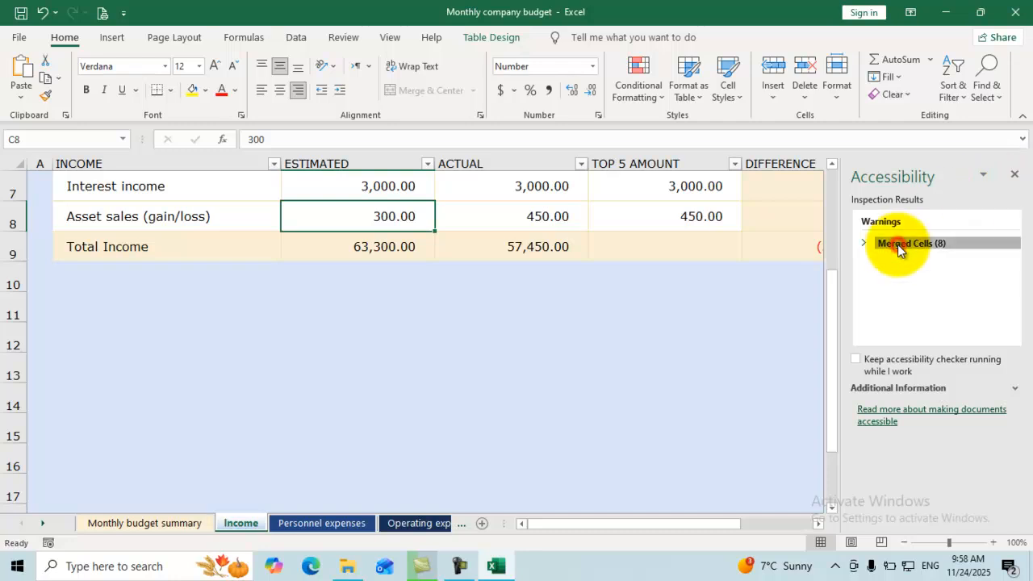
scroll(884, 292, "down", 1)
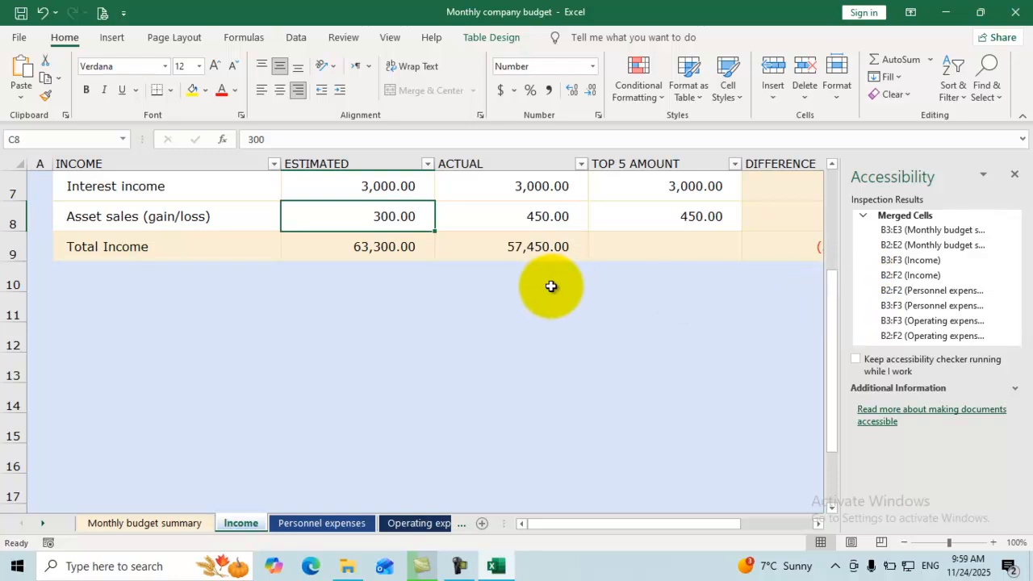
left_click(457, 283)
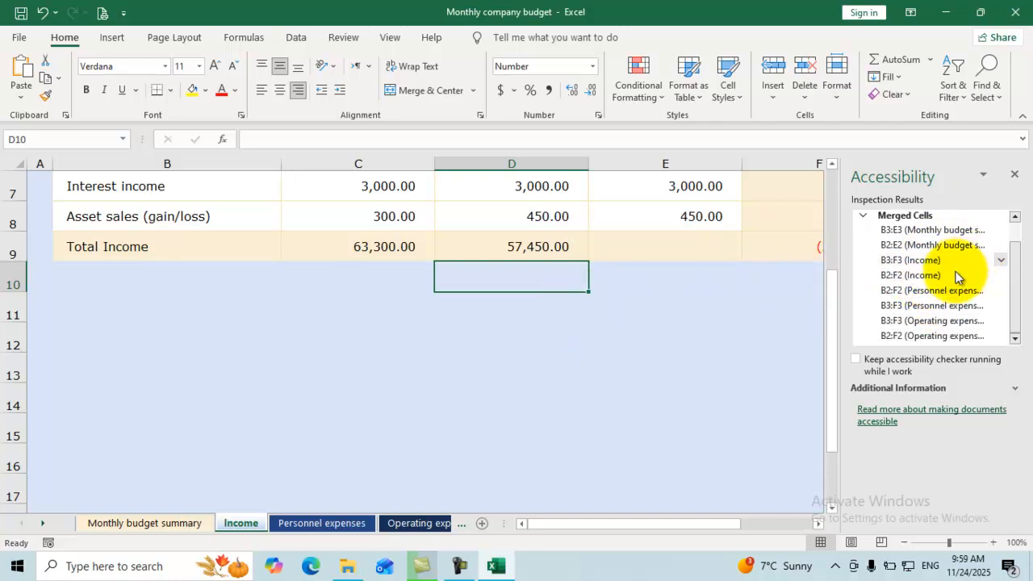
left_click(112, 41)
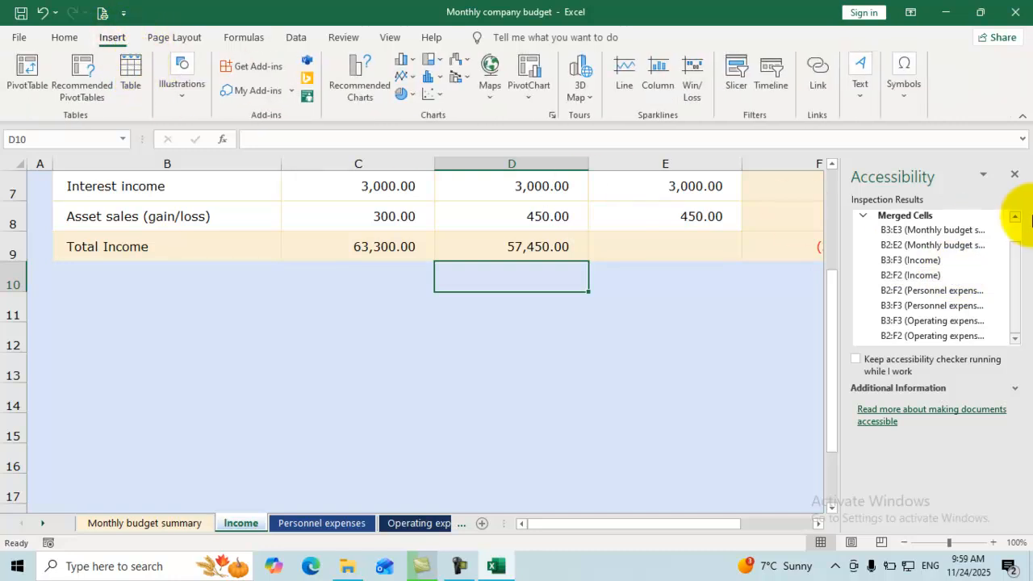
left_click(1013, 174)
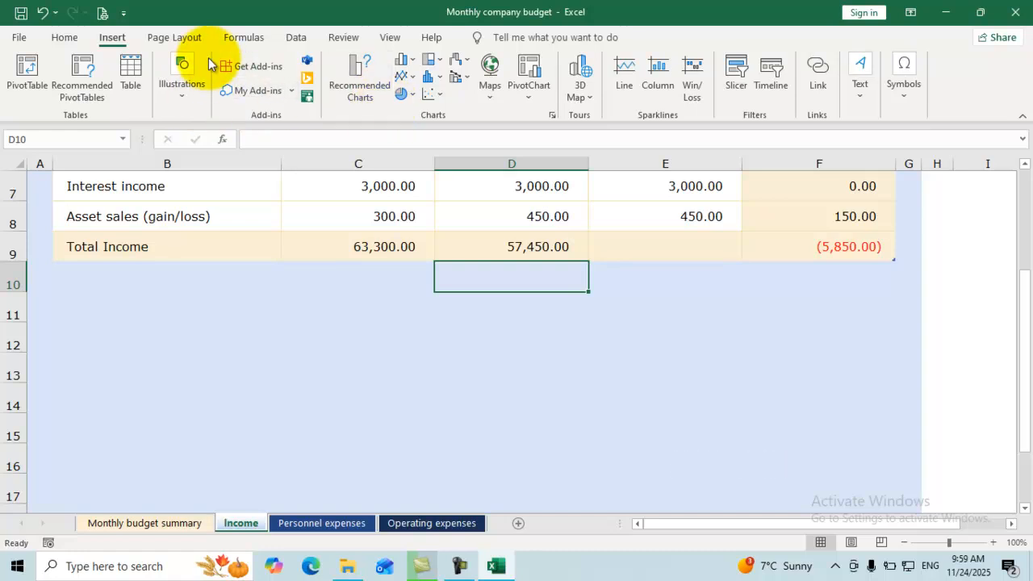
Insert the R photo from this device and drag it over columns B–F at row 9.
left_click(189, 97)
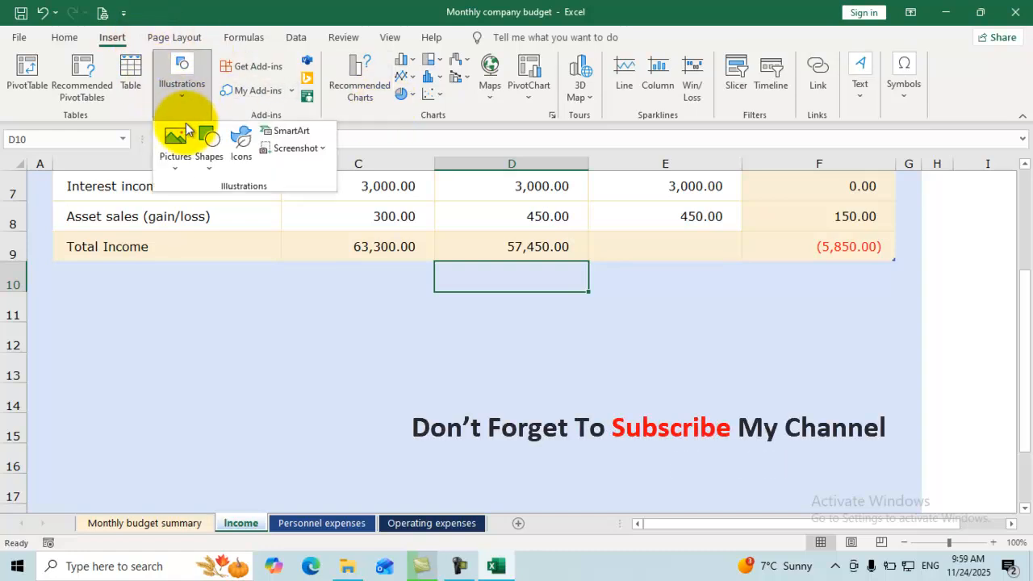
left_click(176, 139)
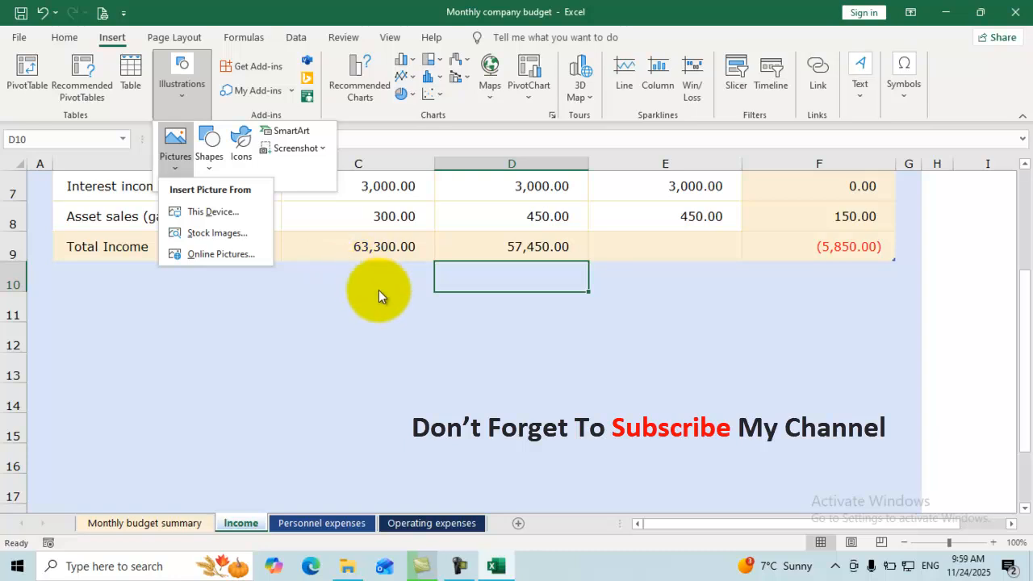
left_click(228, 212)
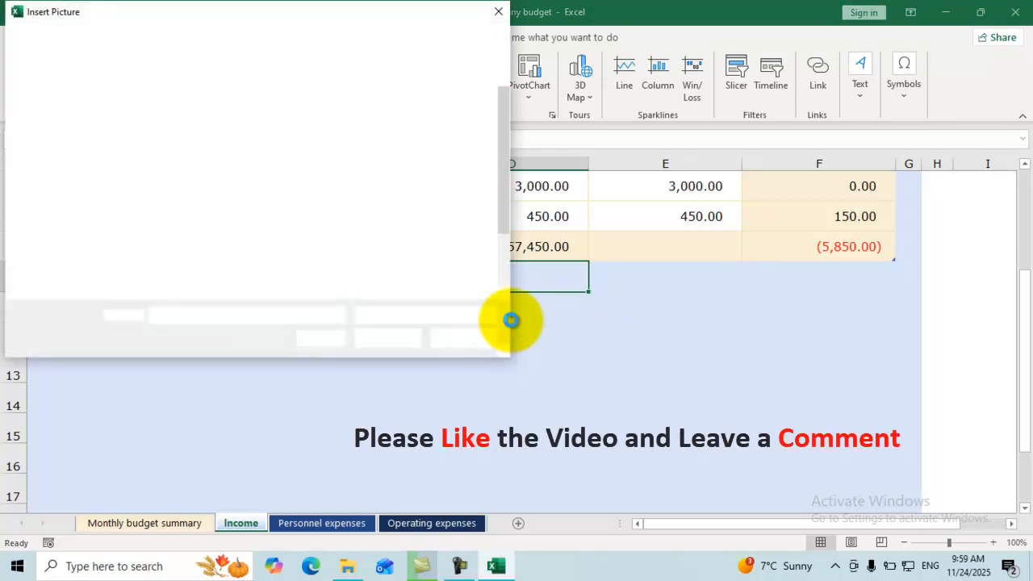
left_click(443, 246)
left_click(376, 339)
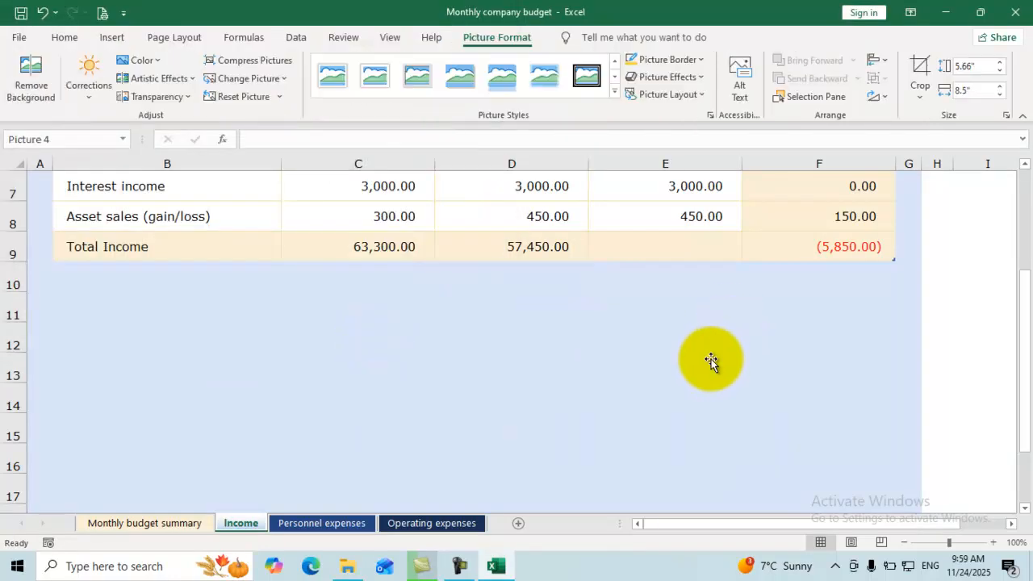
left_click_drag(677, 315, 412, 283)
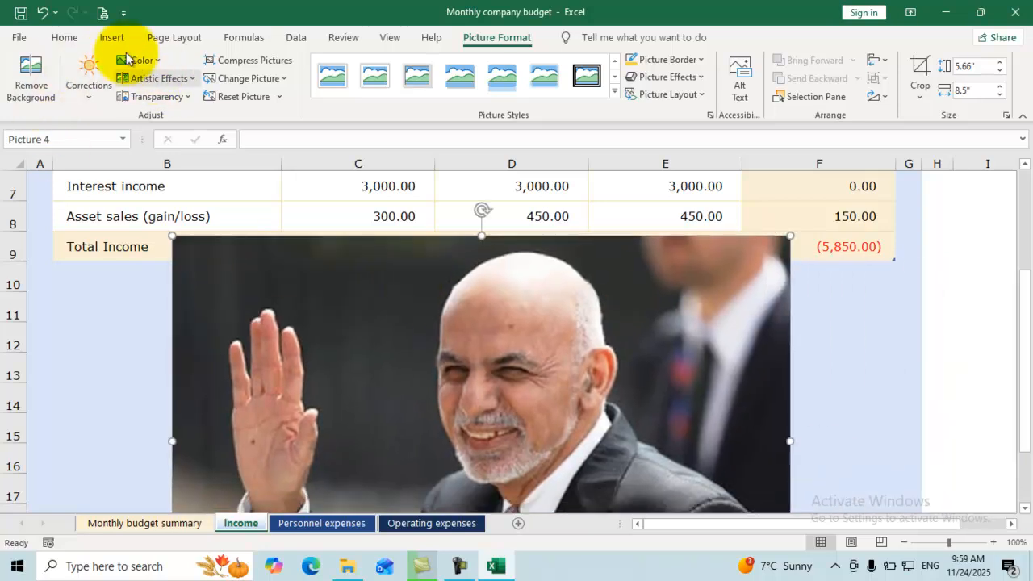
Rerun the accessibility check and expand the missing alternative text warning for the photo.
left_click(21, 40)
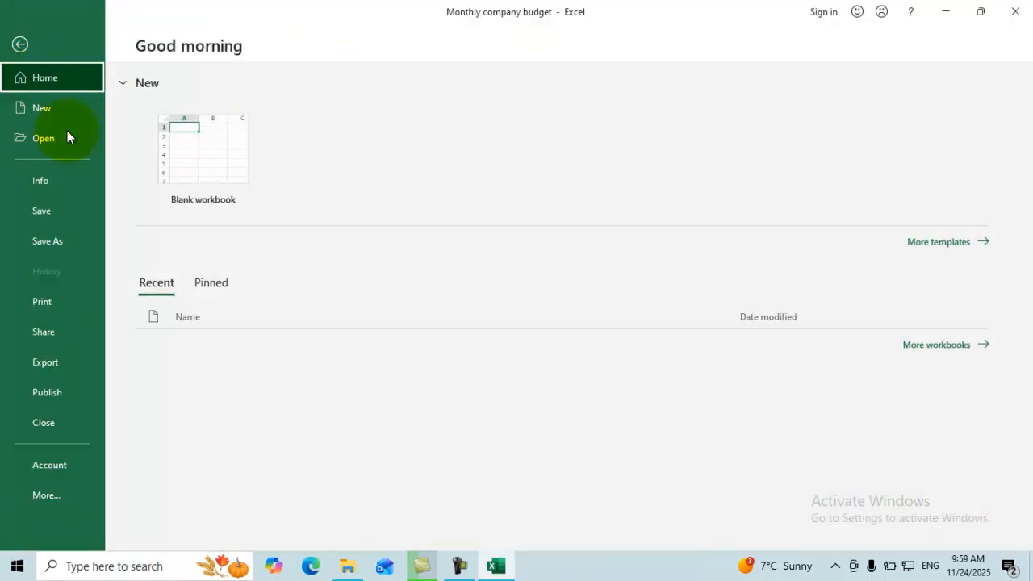
left_click(72, 177)
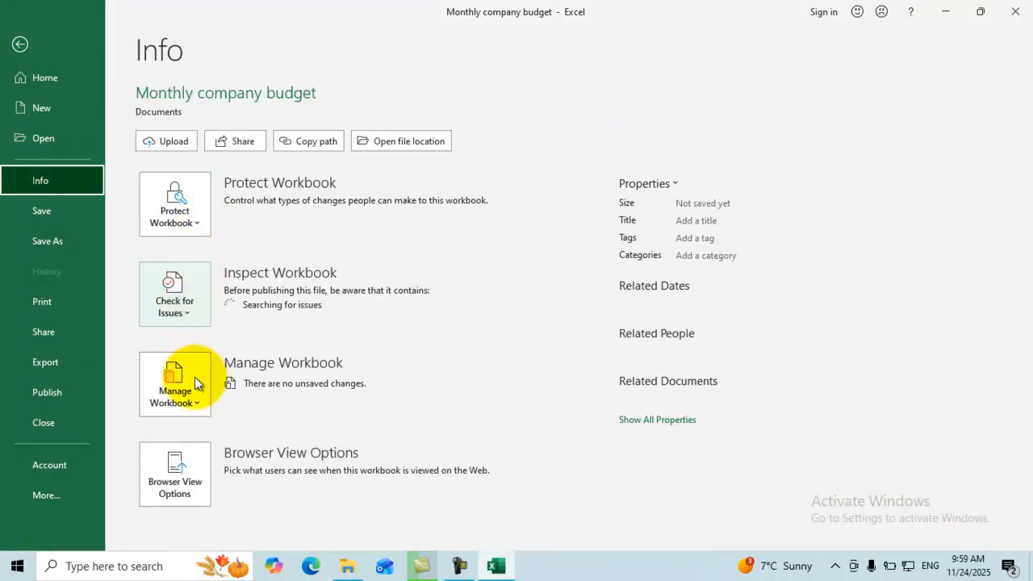
left_click(194, 313)
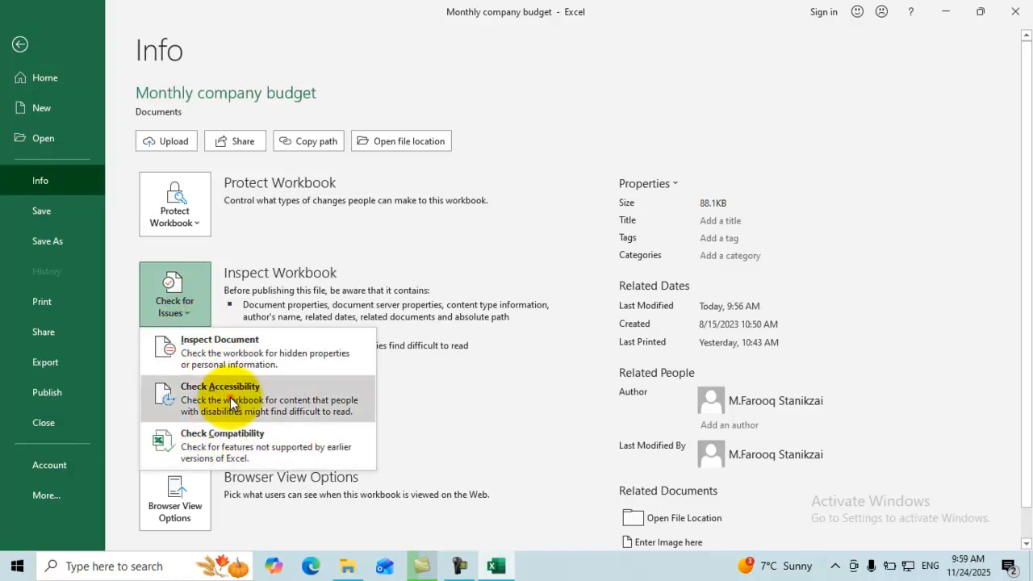
left_click(230, 397)
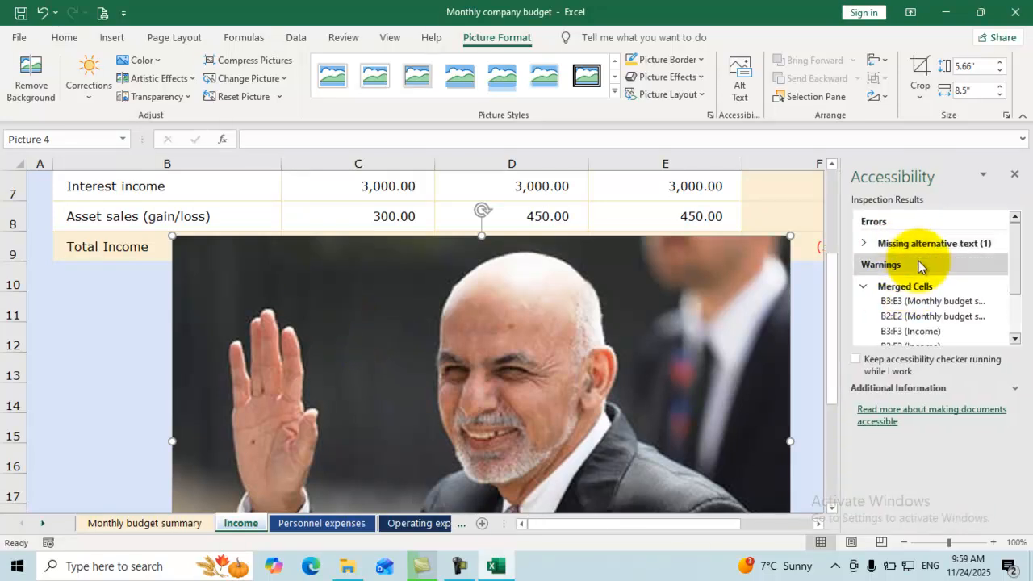
left_click(928, 248)
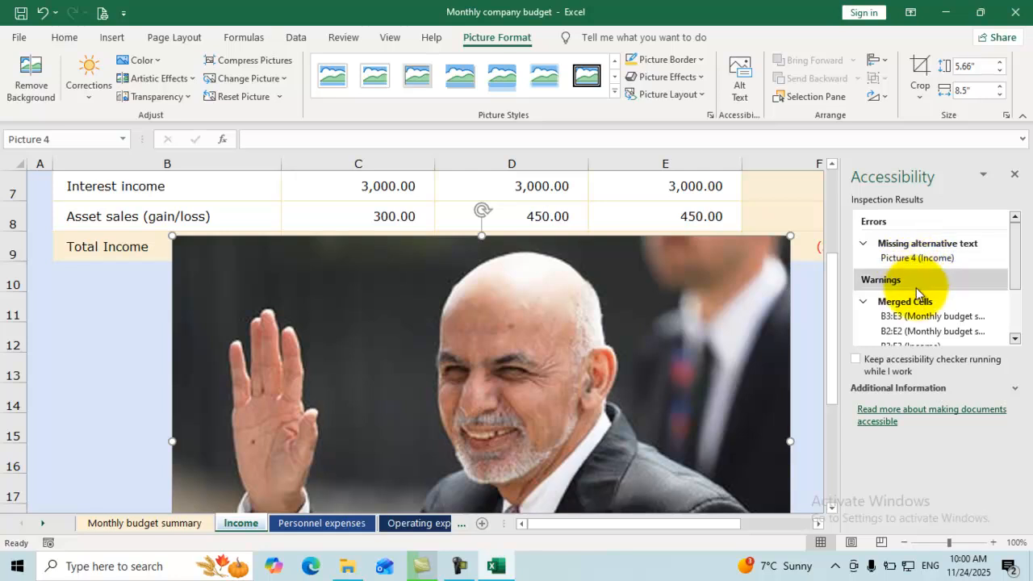
Collapse the inspection result groups, close the Accessibility pane, and select the photo.
left_click_drag(1014, 271, 1030, 327)
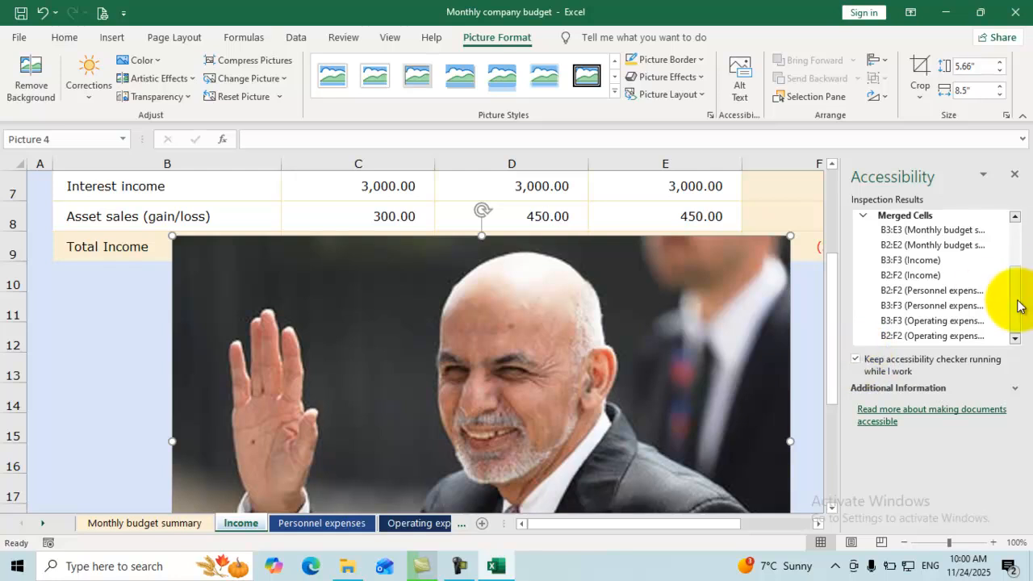
left_click_drag(1018, 299, 1007, 212)
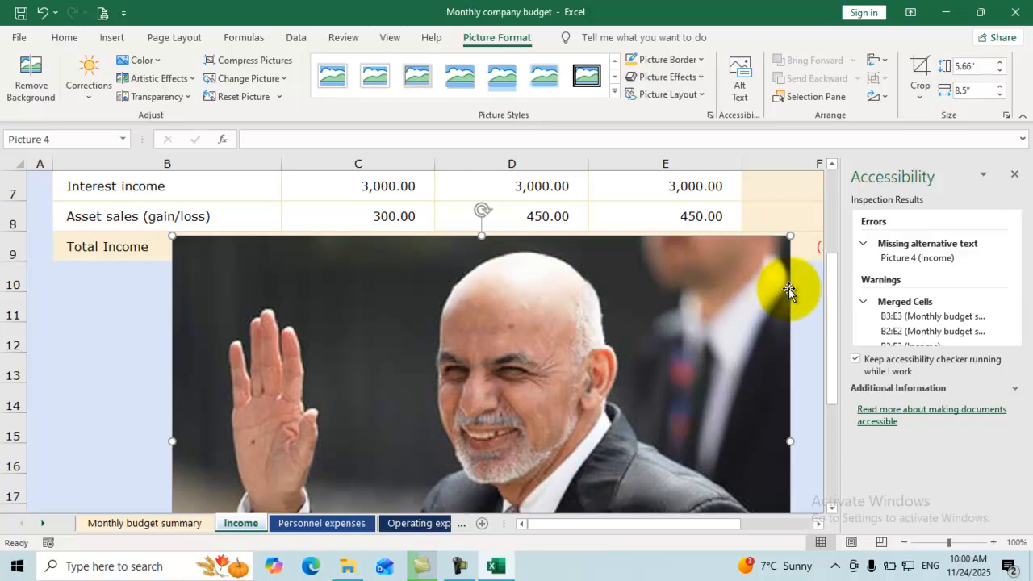
left_click(865, 246)
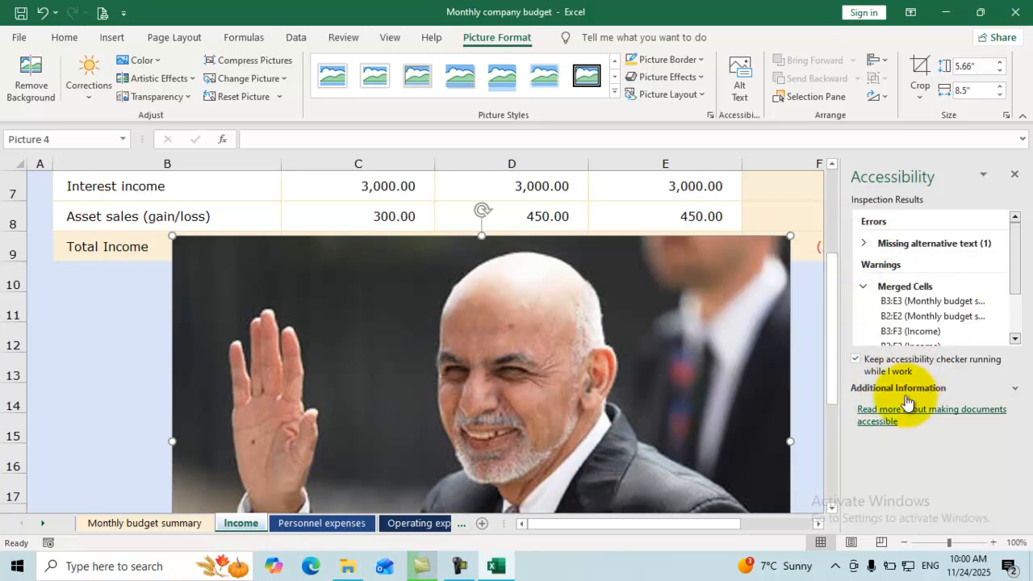
left_click(878, 389)
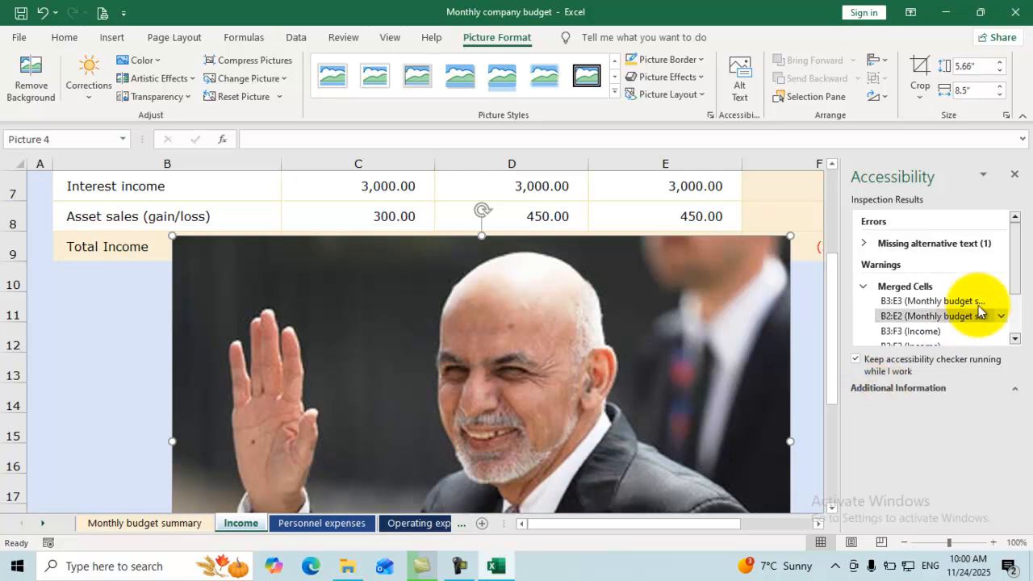
left_click_drag(1017, 264, 1014, 314)
left_click_drag(828, 364, 831, 295)
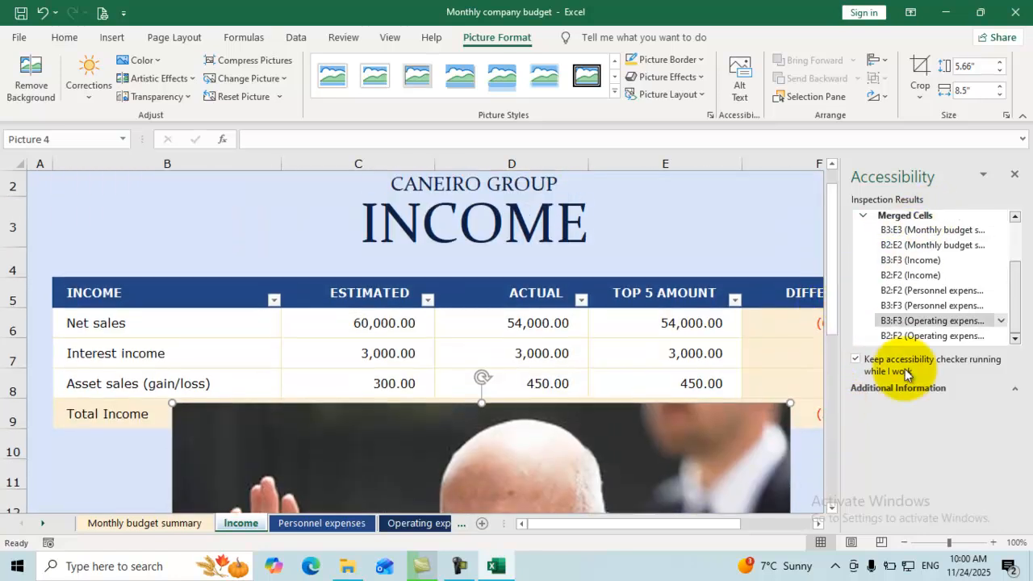
left_click(1012, 175)
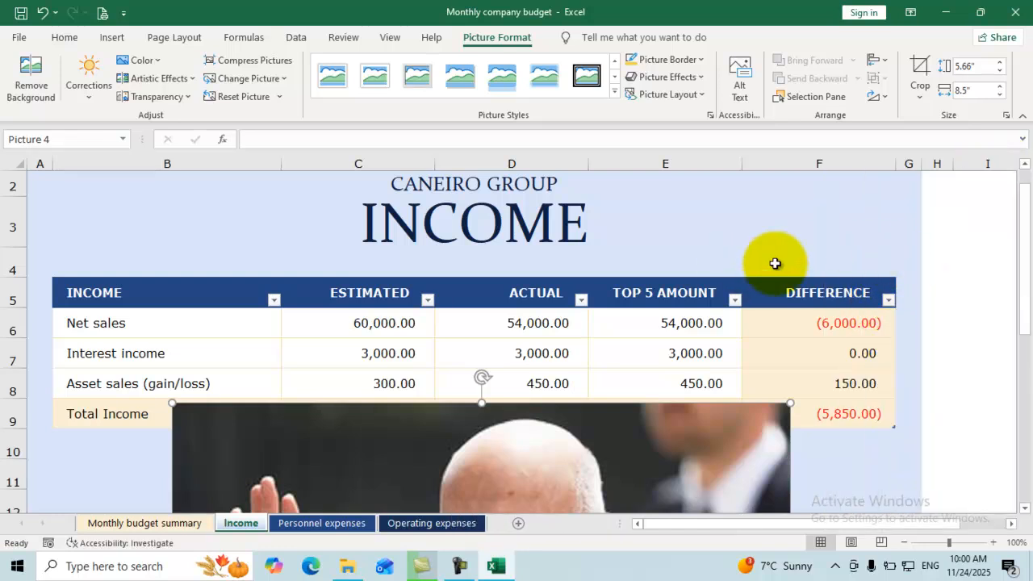
left_click(530, 426)
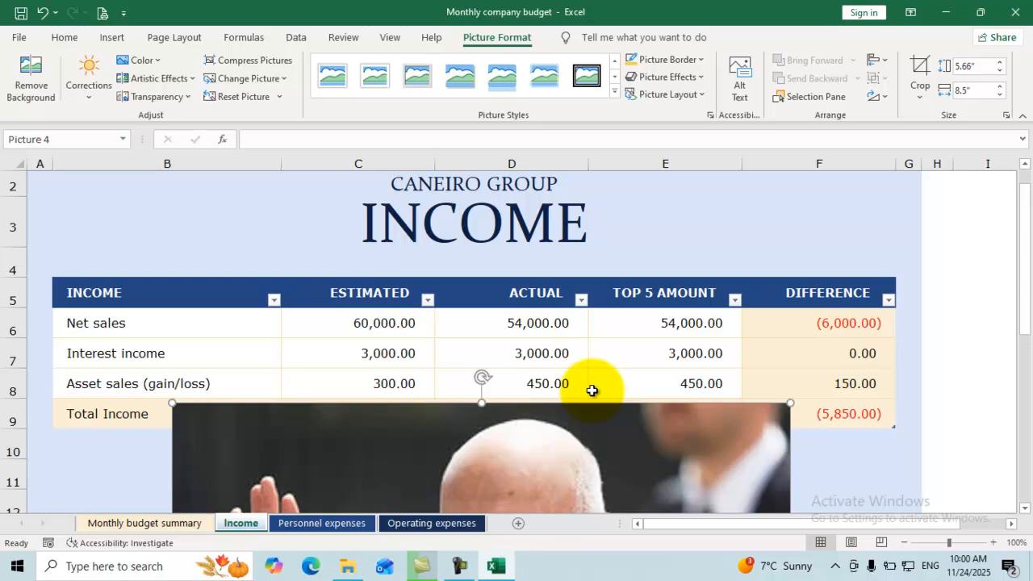
Delete the photo so the Total Income row (57,450.00 vs 63,300.00) shows fully.
key("Delete")
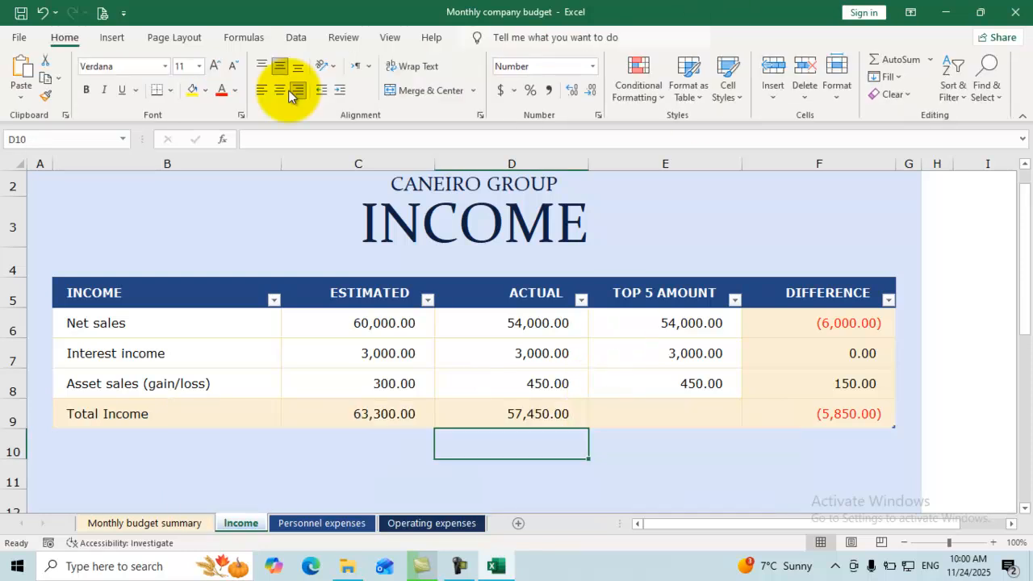
left_click(20, 38)
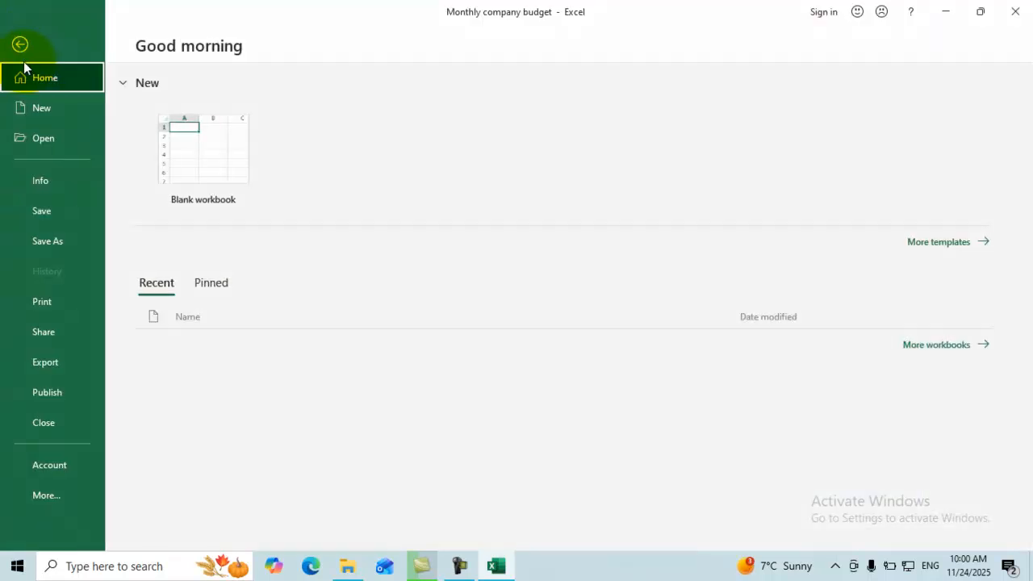
left_click(62, 183)
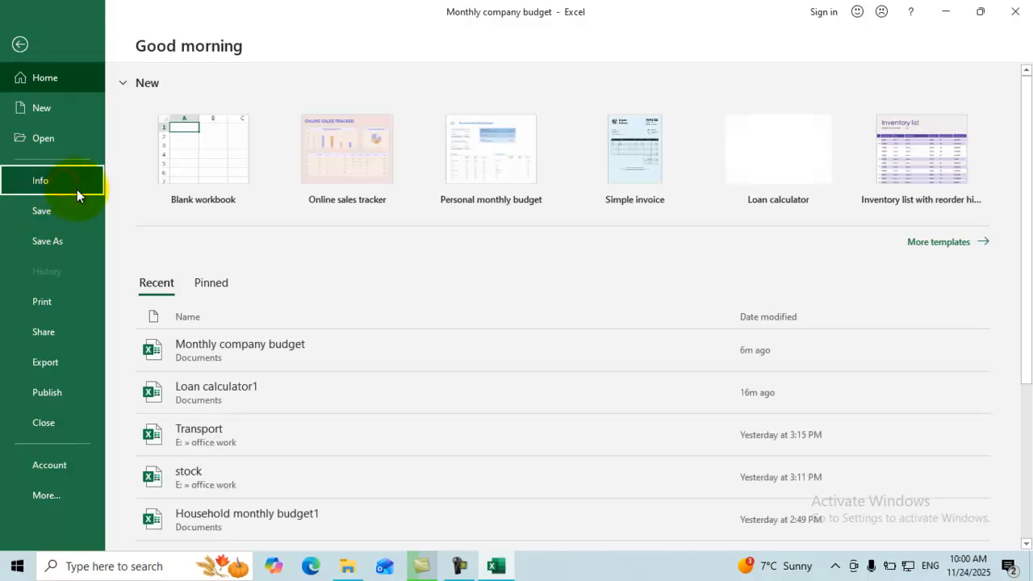
left_click(194, 308)
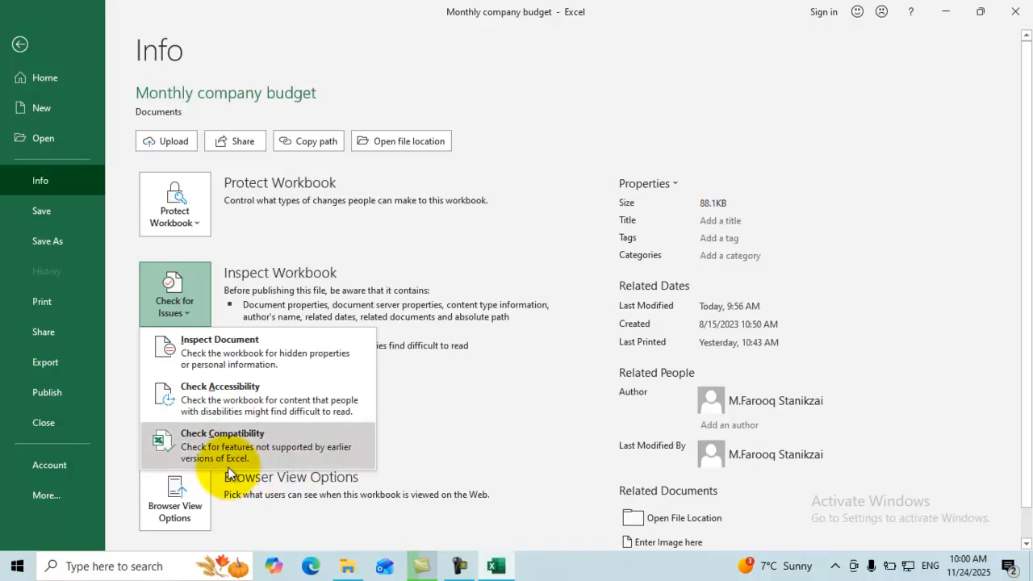
left_click(22, 48)
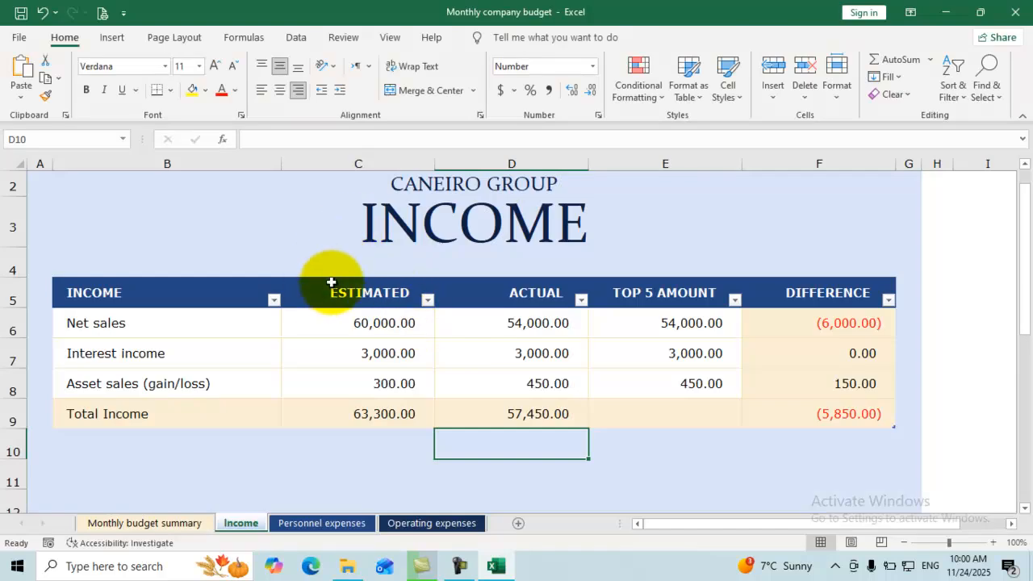
left_click(330, 284)
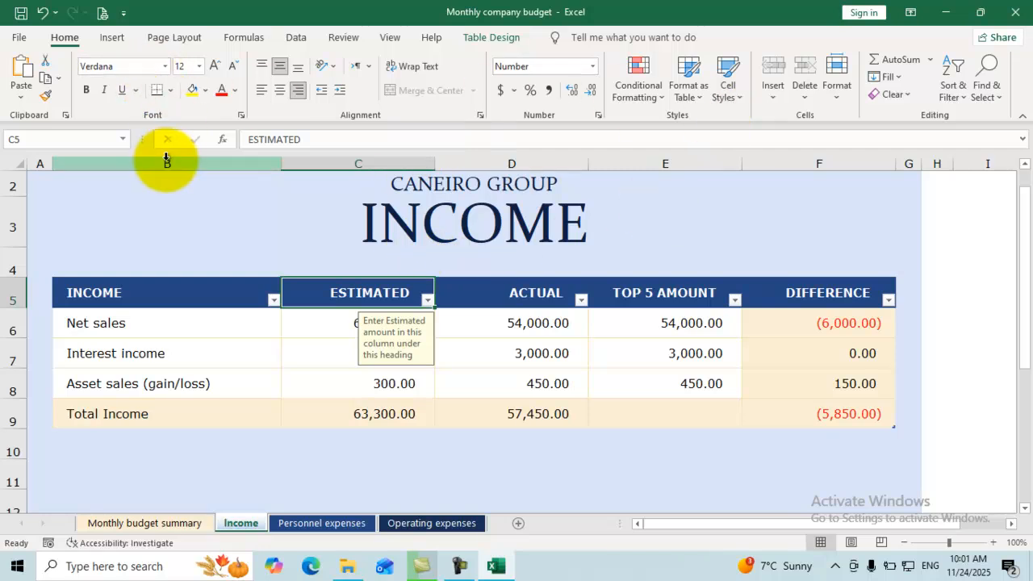
left_click(178, 298)
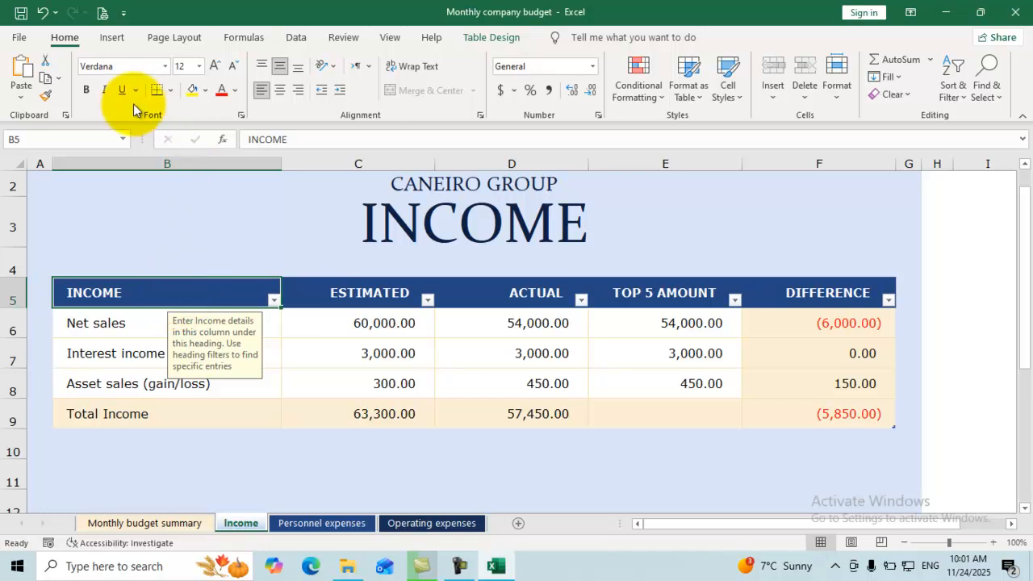
Run Check Compatibility from File > Info > Check for Issues on the workbook.
left_click(12, 40)
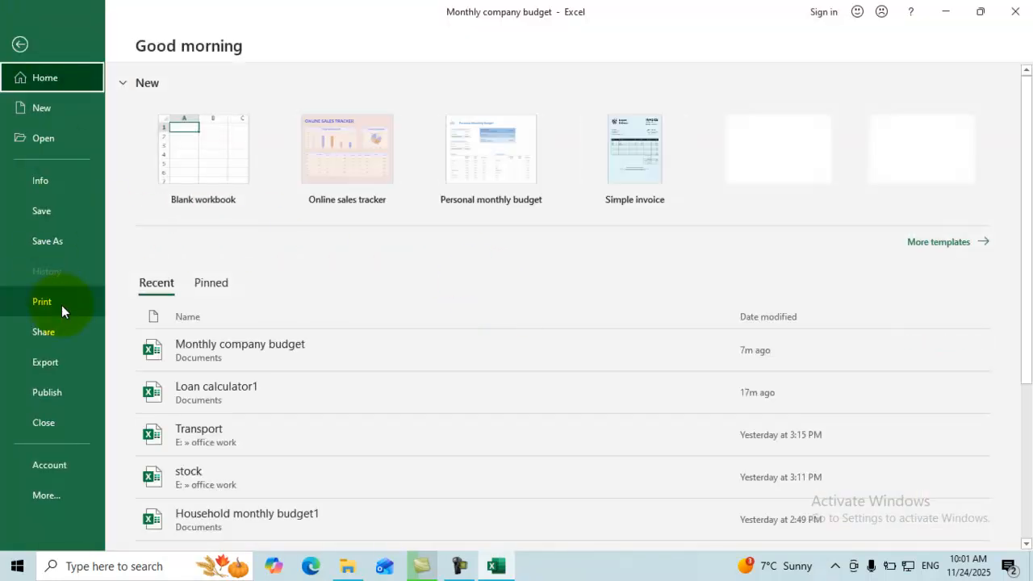
left_click(75, 181)
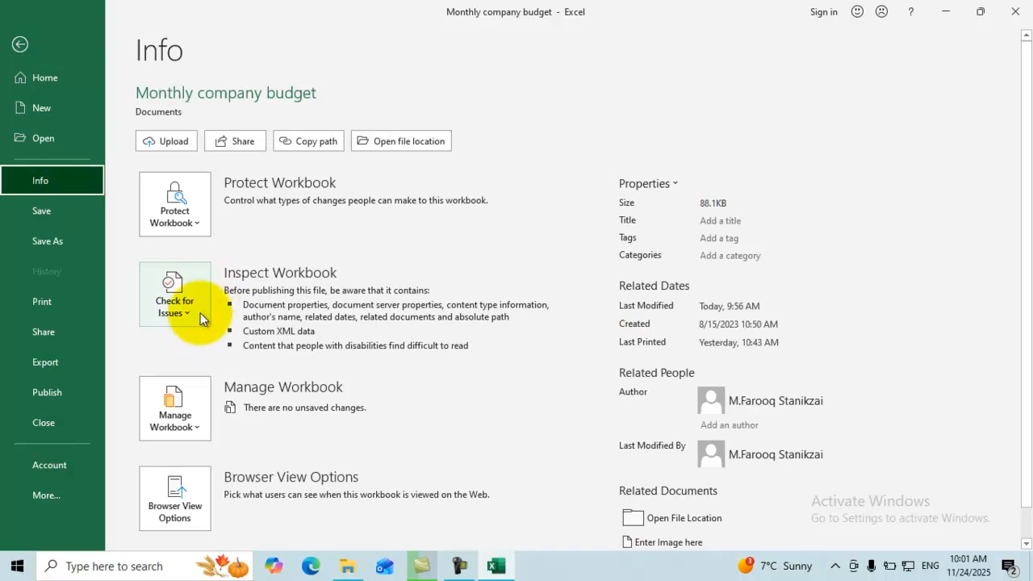
left_click(187, 317)
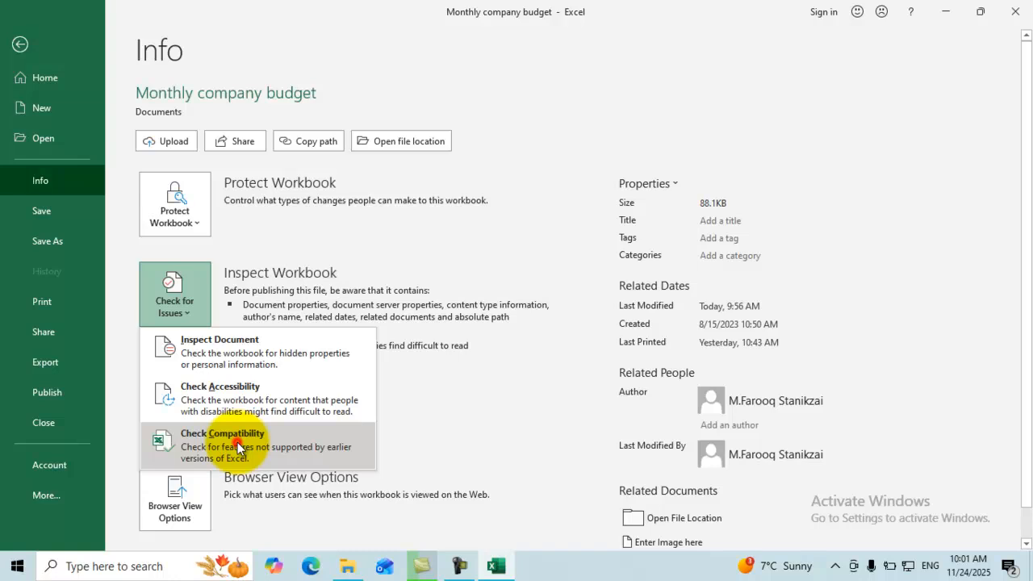
left_click(237, 442)
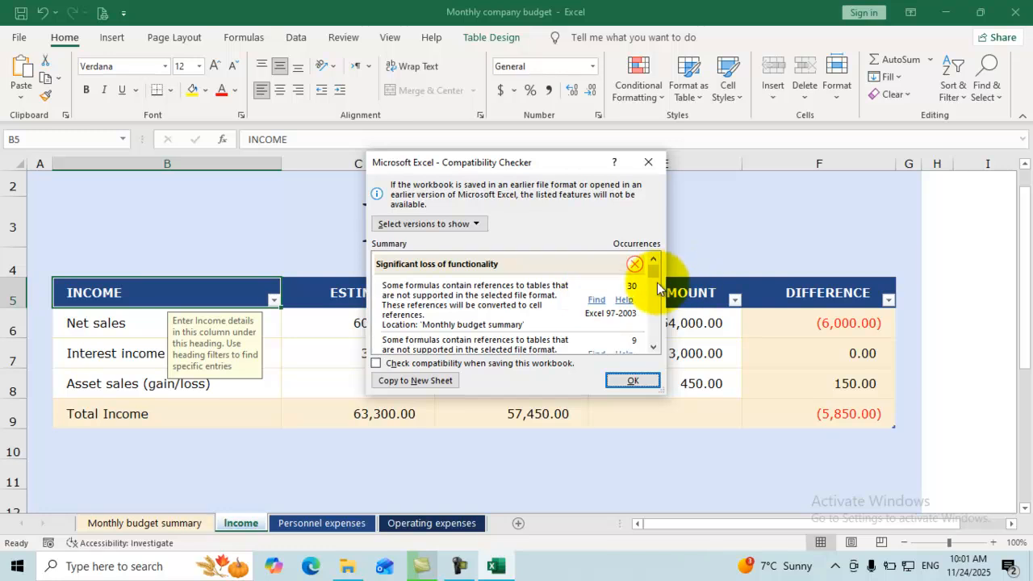
Review the compatibility issues, including header/footer and 39 formatting issues for Excel 97-2003.
mouse_move(654, 274)
left_mouse_down()
mouse_move(654, 321)
mouse_move(650, 271)
left_mouse_up()
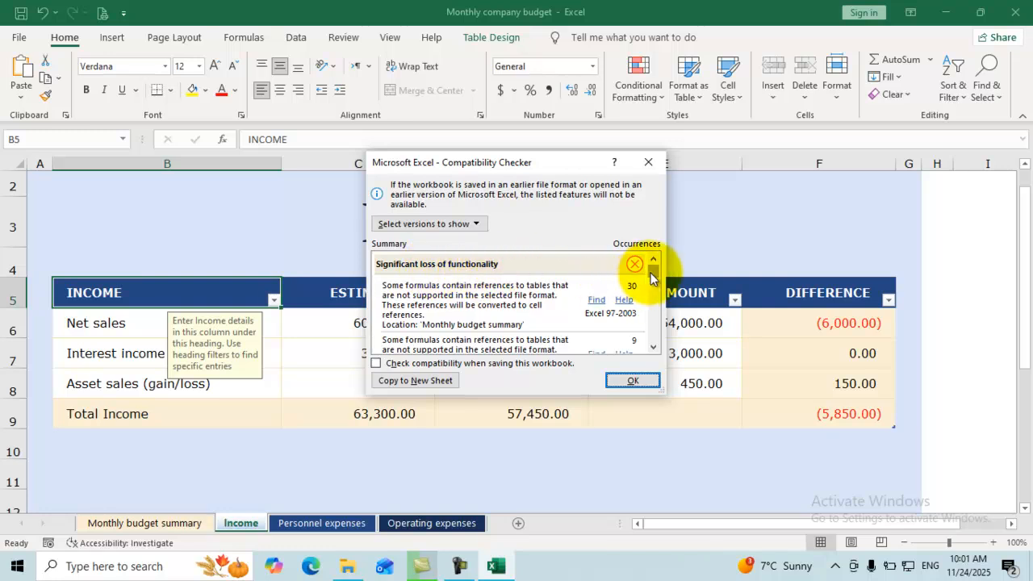
left_click_drag(652, 274, 636, 354)
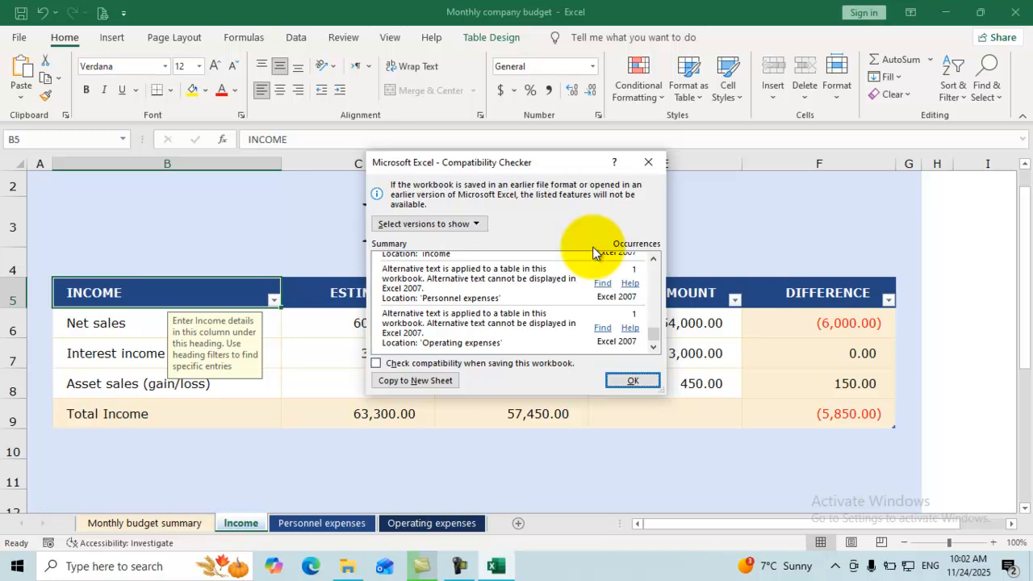
left_click(466, 230)
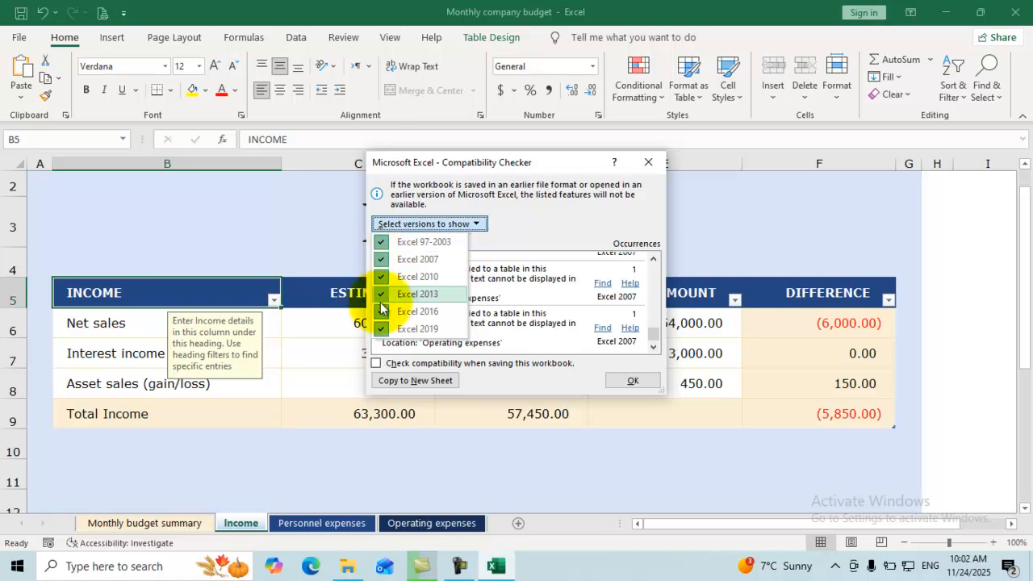
left_click(380, 296)
left_click(476, 227)
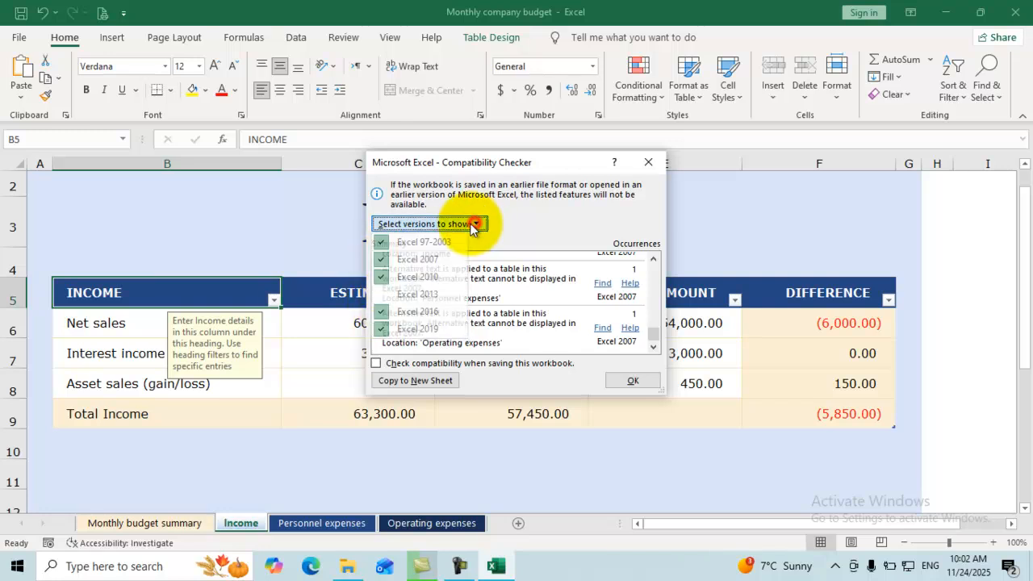
Exclude Excel 2010, 2007, 97-2003 and 2016 from the versions shown, then close the report.
left_click(379, 277)
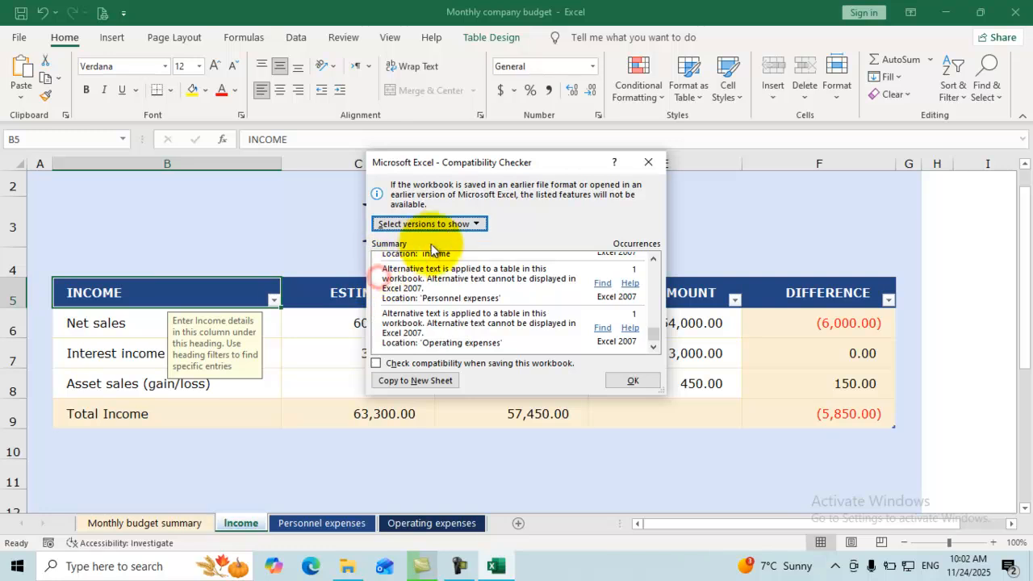
left_click(451, 224)
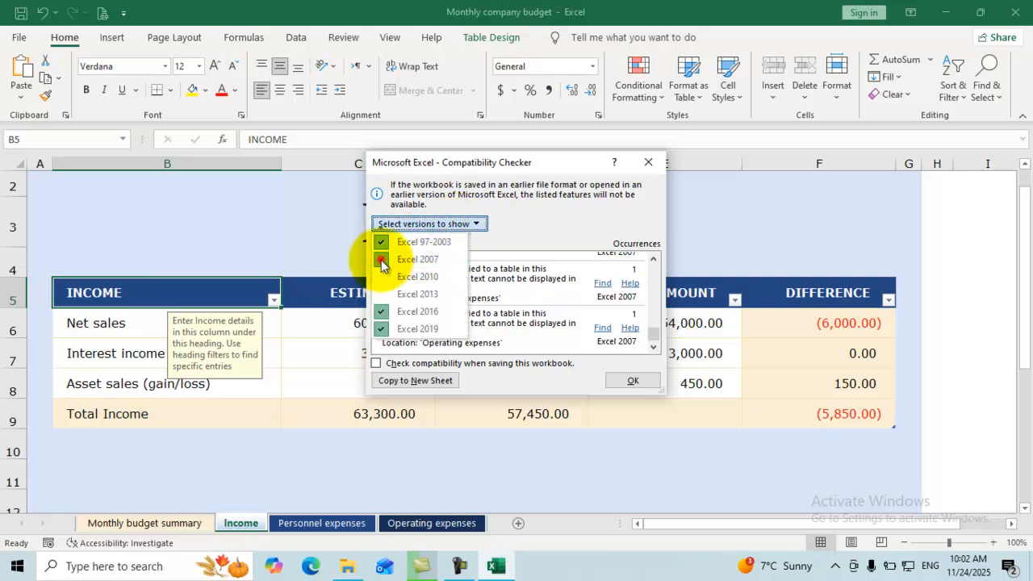
left_click(380, 260)
left_click(468, 224)
left_click(471, 225)
left_click(381, 242)
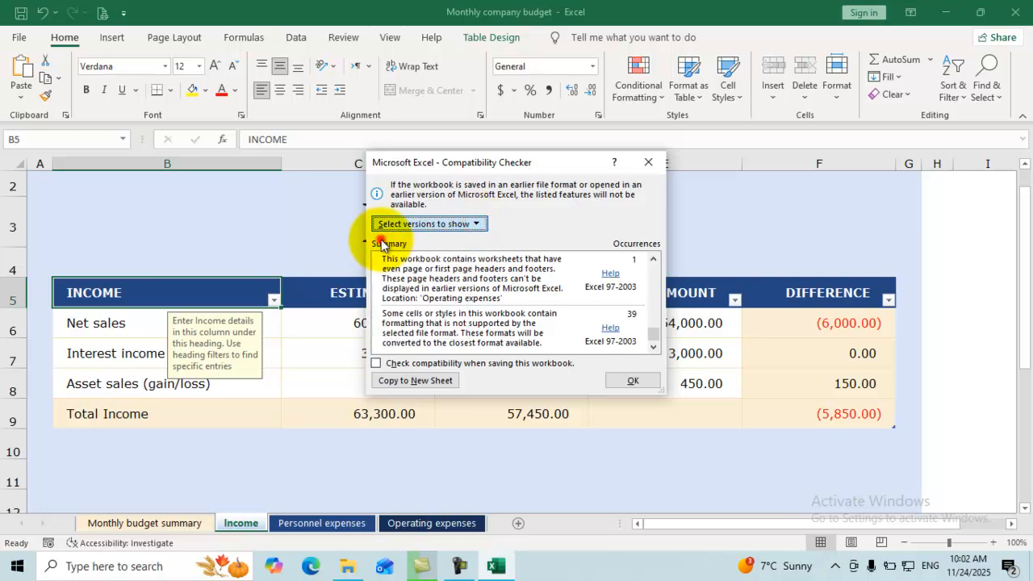
left_click(477, 225)
left_click(474, 224)
left_click(475, 224)
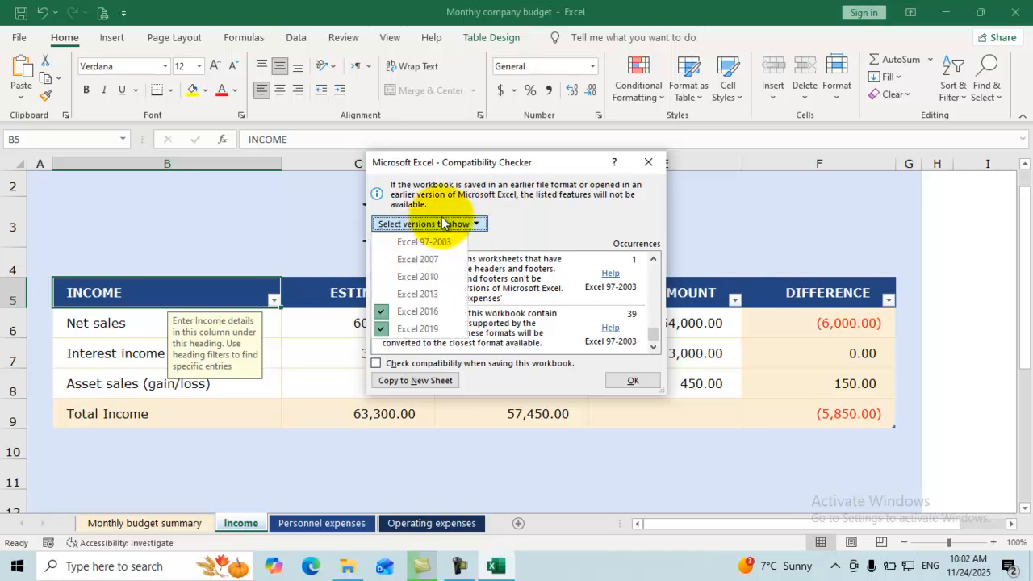
left_click(382, 314)
left_click(620, 380)
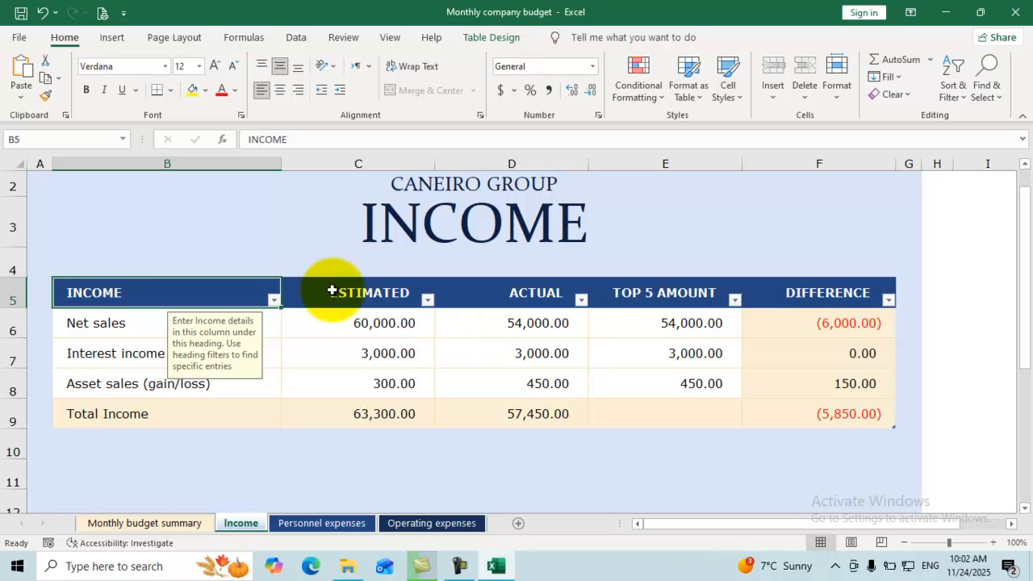
From File > Info > Manage Workbook, open the UnsavedFiles folder of recoverable workbooks.
left_click(20, 41)
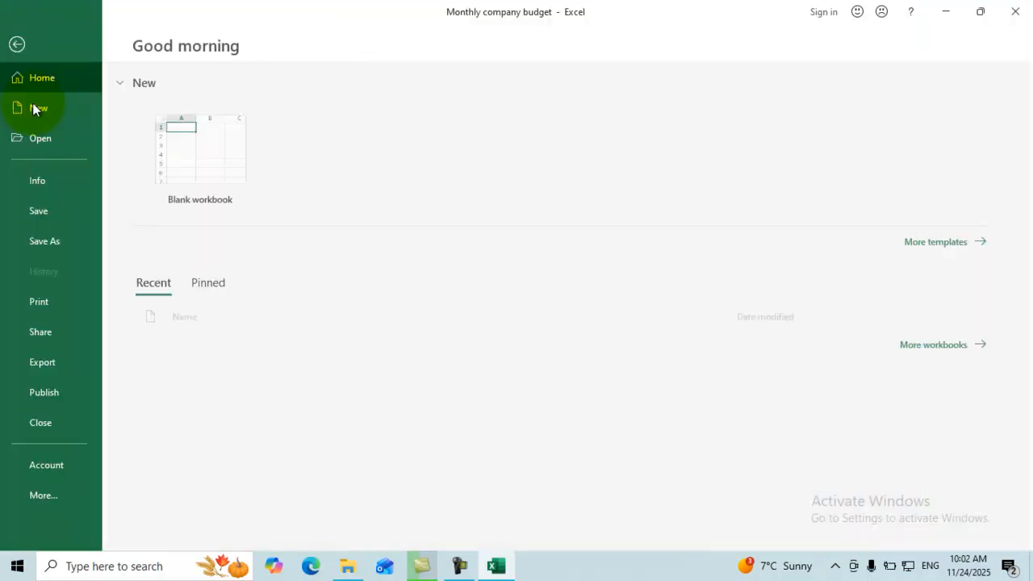
left_click(62, 180)
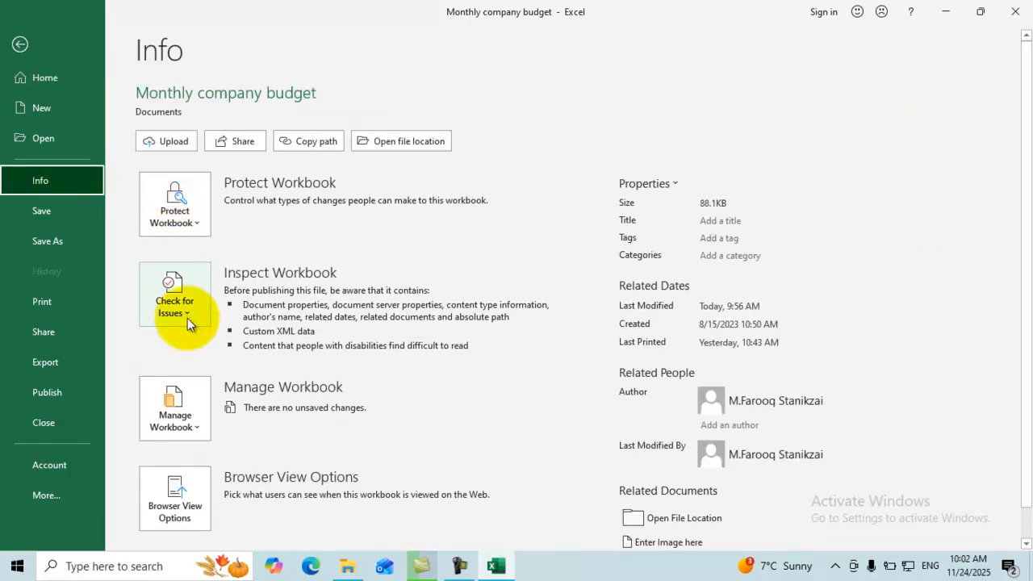
left_click(194, 427)
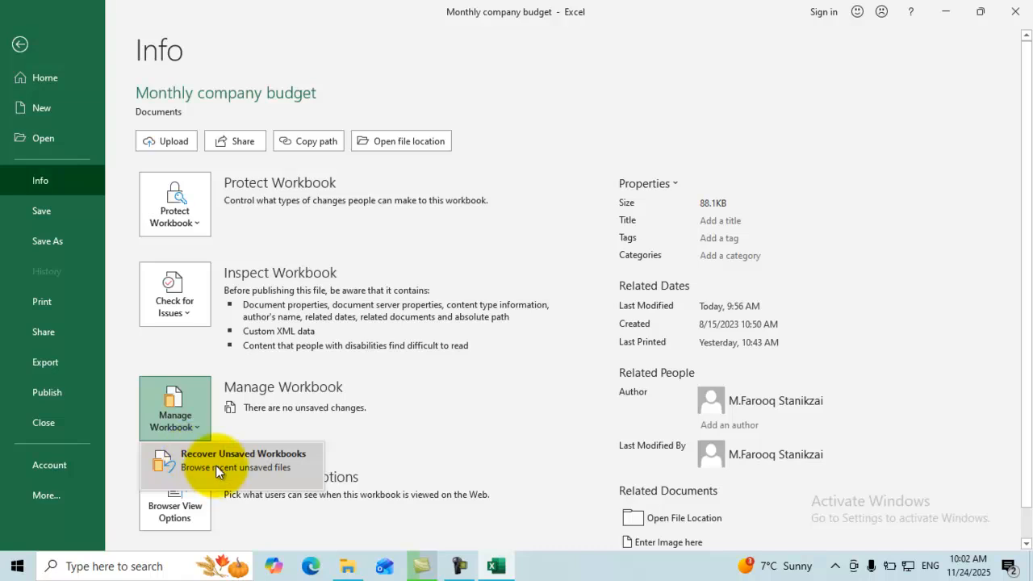
key("Escape")
key("Escape")
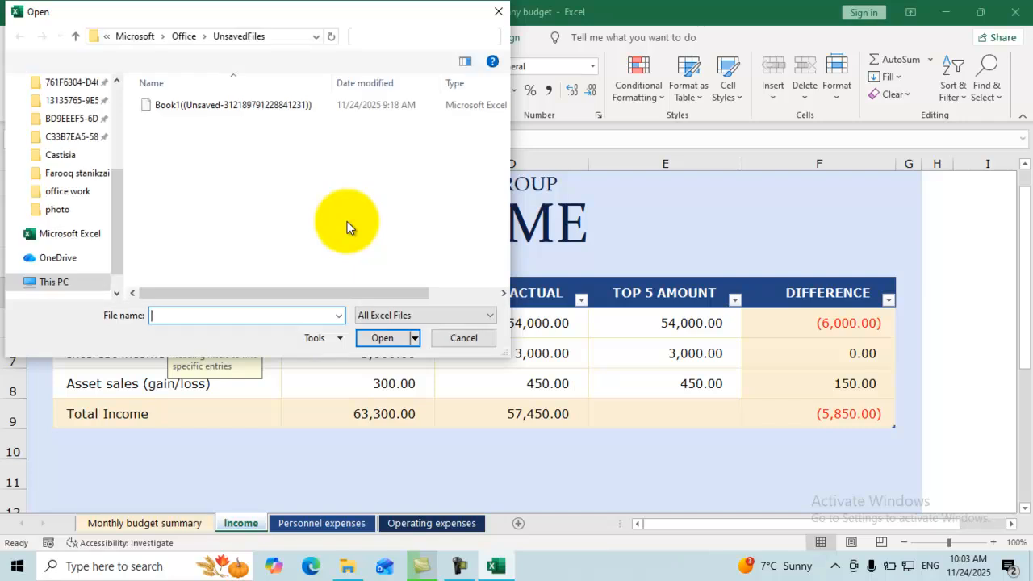
Open the unsaved Book1 file listed in the UnsavedFiles folder.
left_click(220, 107)
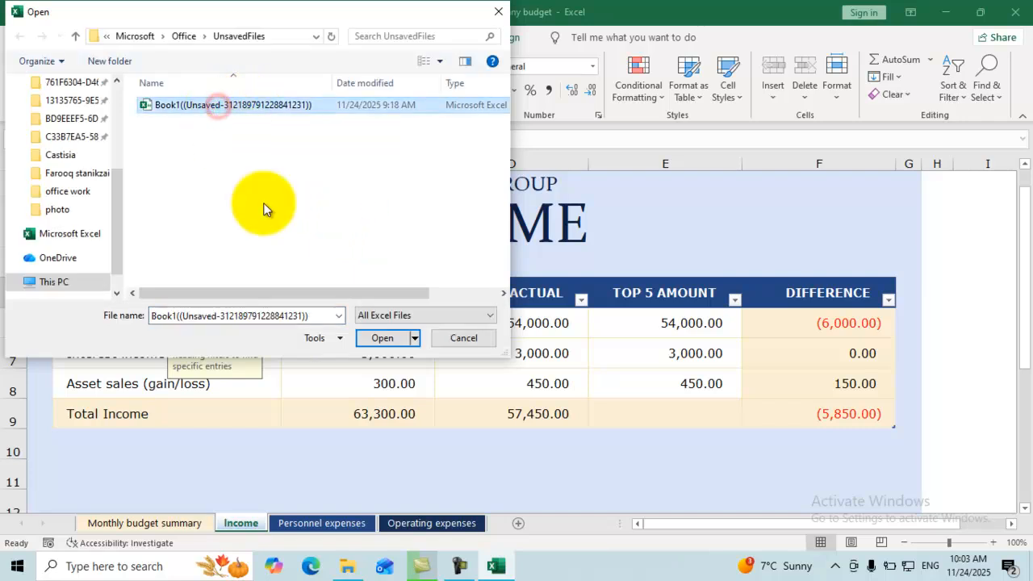
left_click(377, 338)
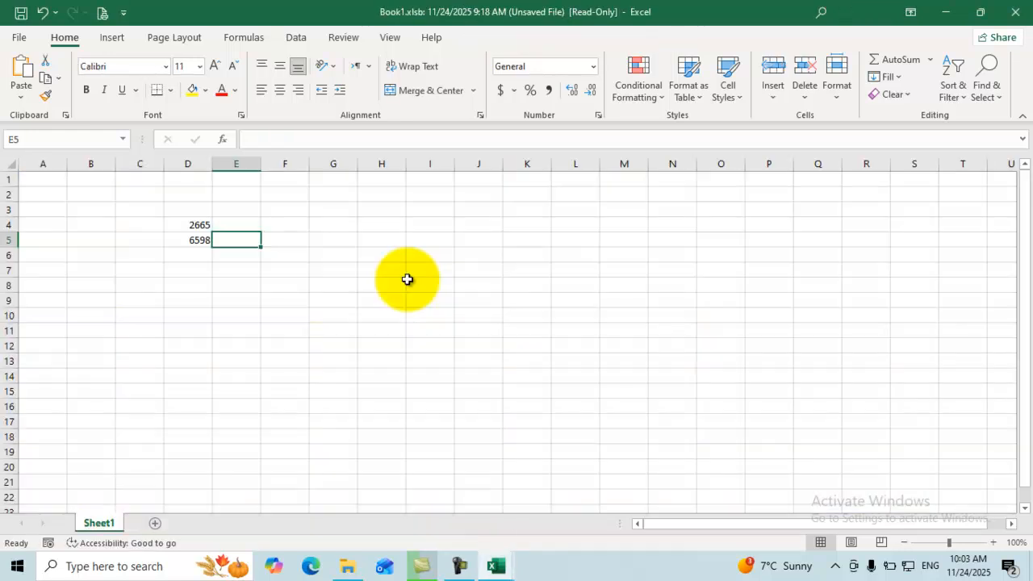
Start a Save As for recovered Book1, cancel it, then close Book1 without saving.
left_click(183, 247)
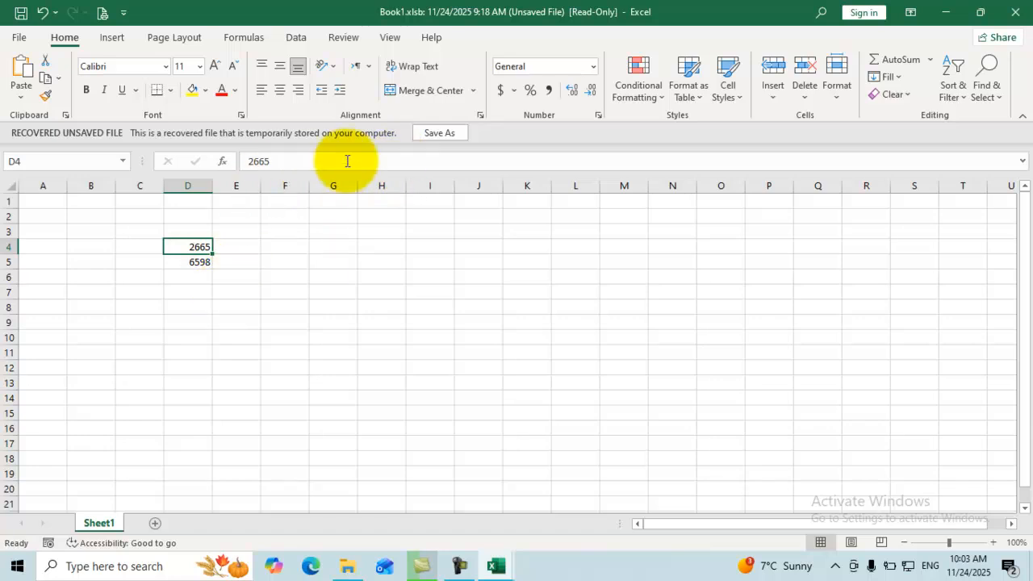
left_click(426, 134)
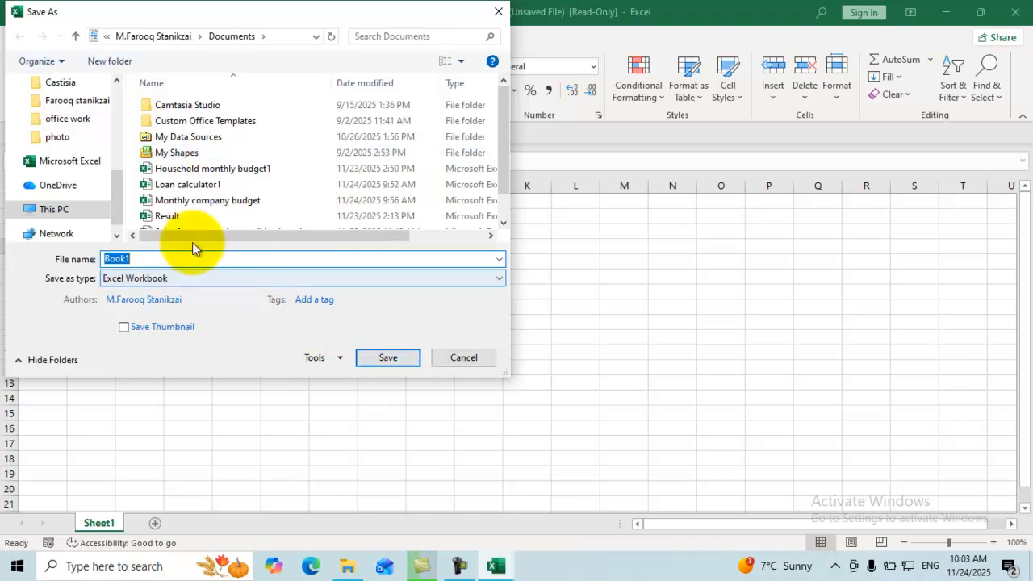
left_click(155, 258)
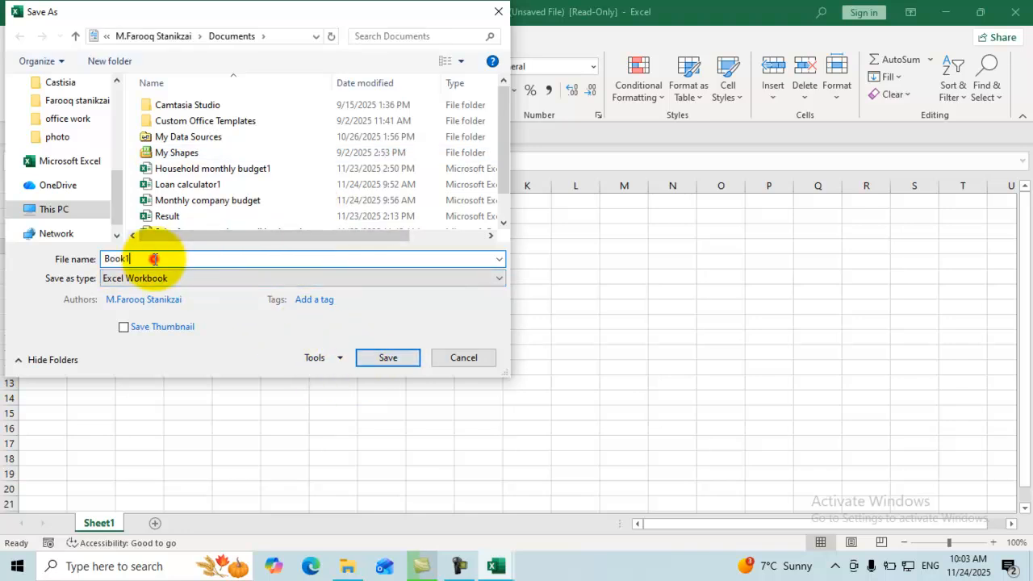
left_click(497, 16)
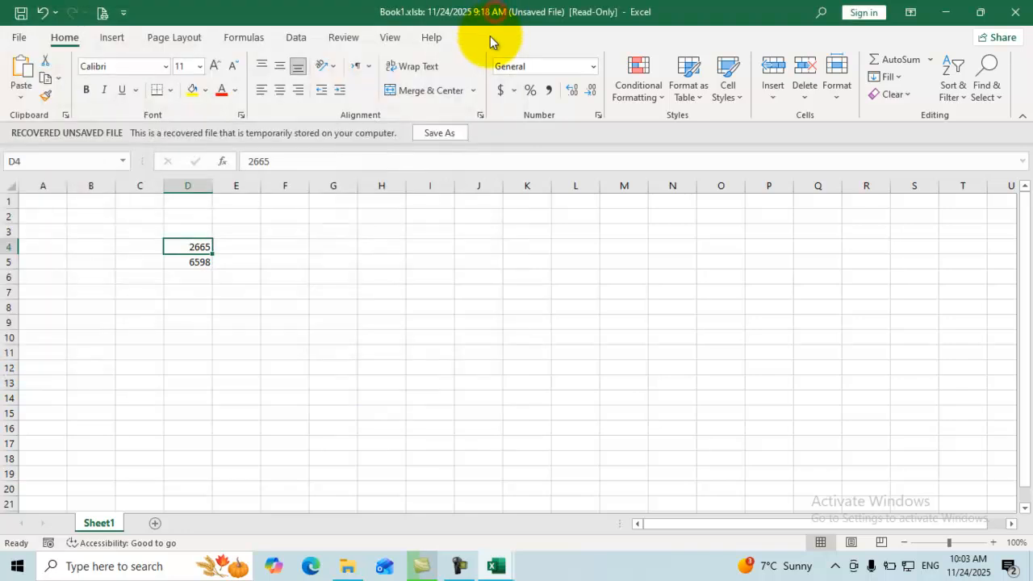
left_click(23, 39)
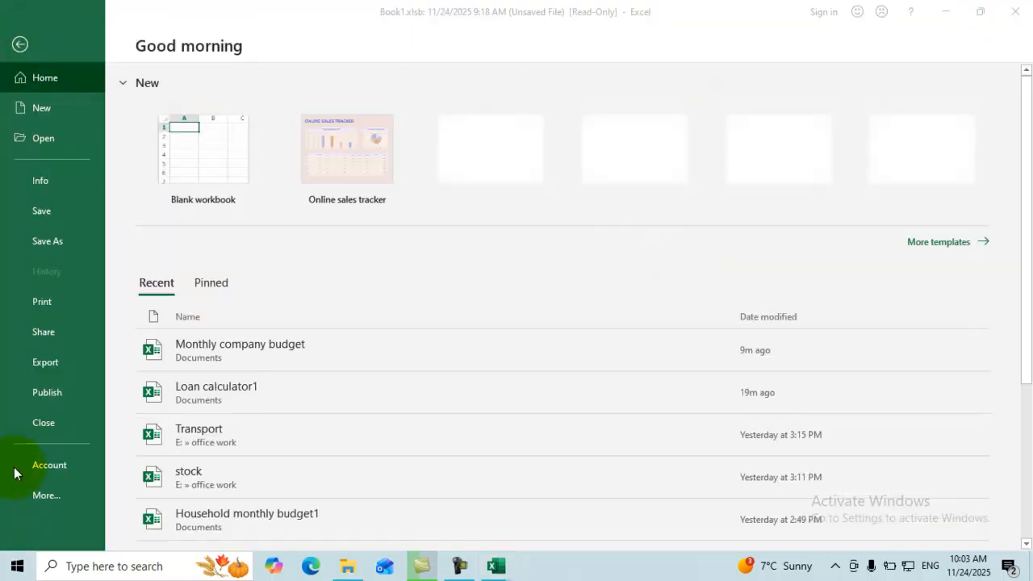
left_click(1014, 12)
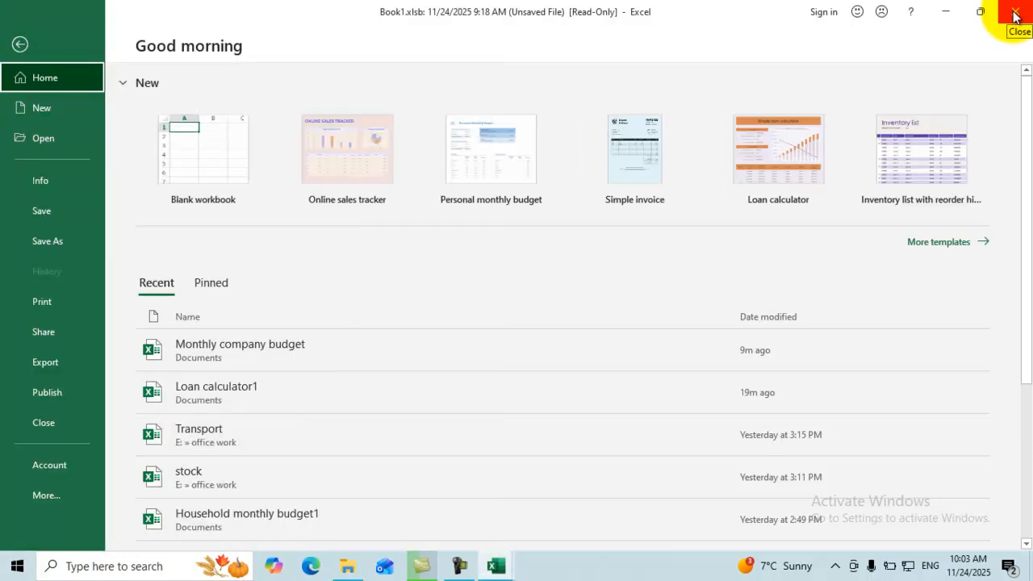
left_click(1015, 16)
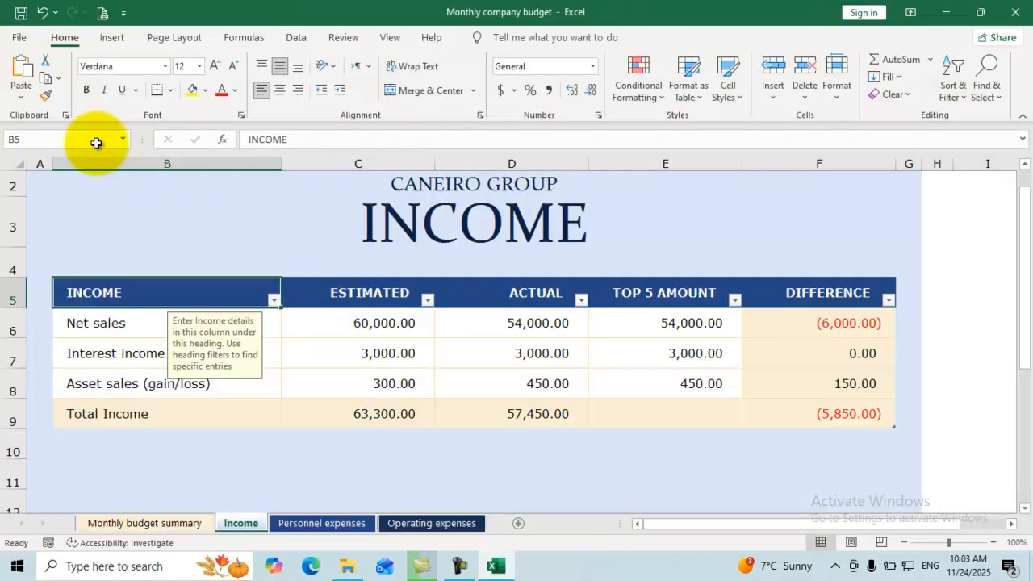
Open the Info page of the Monthly company budget workbook.
left_click(21, 40)
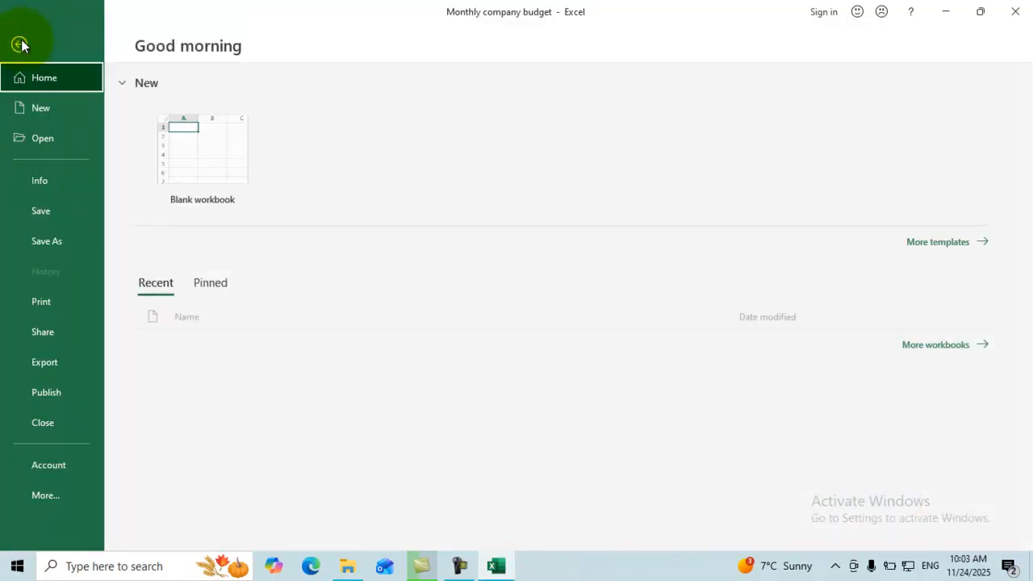
left_click(60, 186)
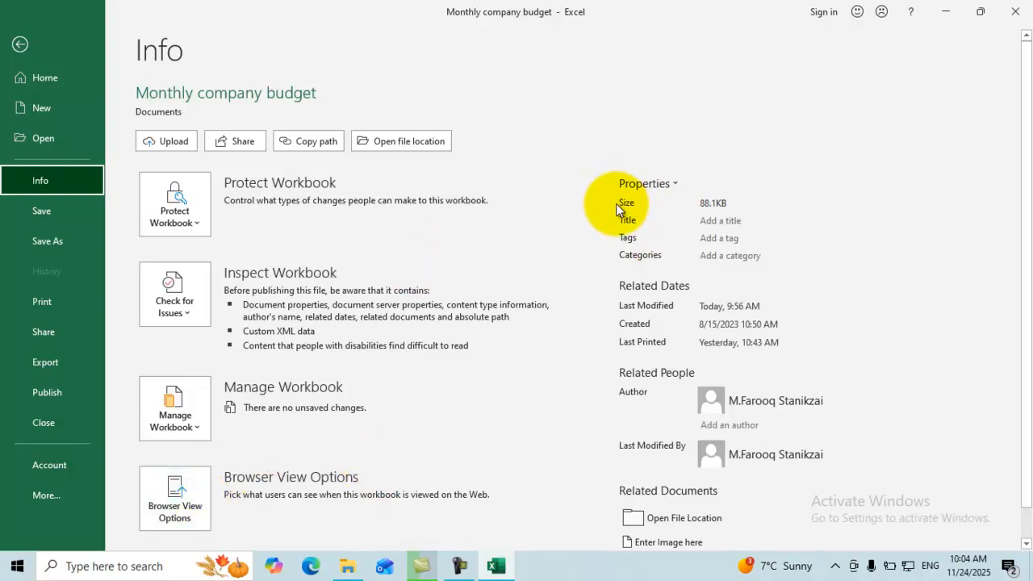
Set title 'Ms Excel 2021', tags 'Flie menu, hom tab' and category 'Finance'.
left_click(717, 220)
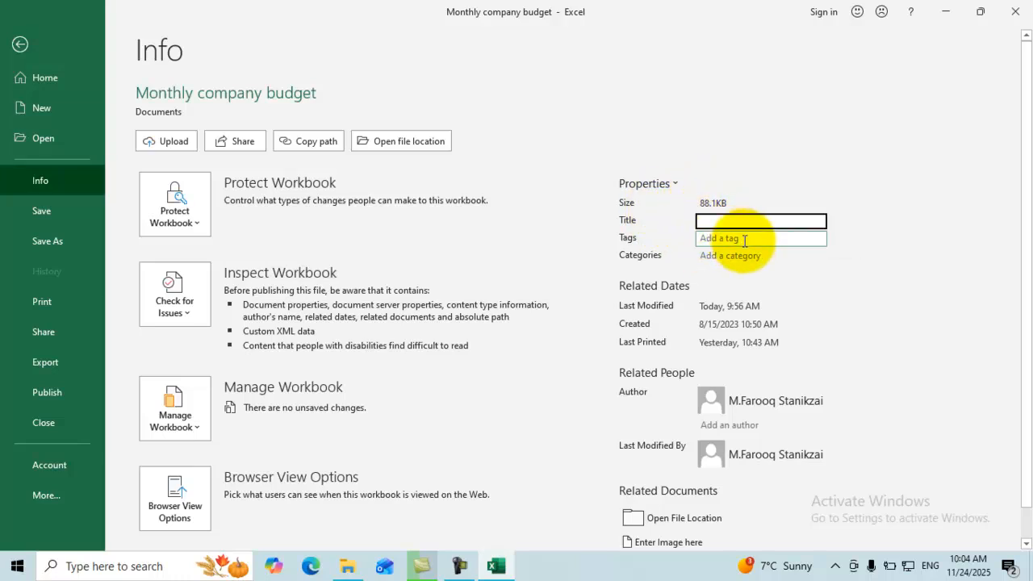
type("Ms Exce")
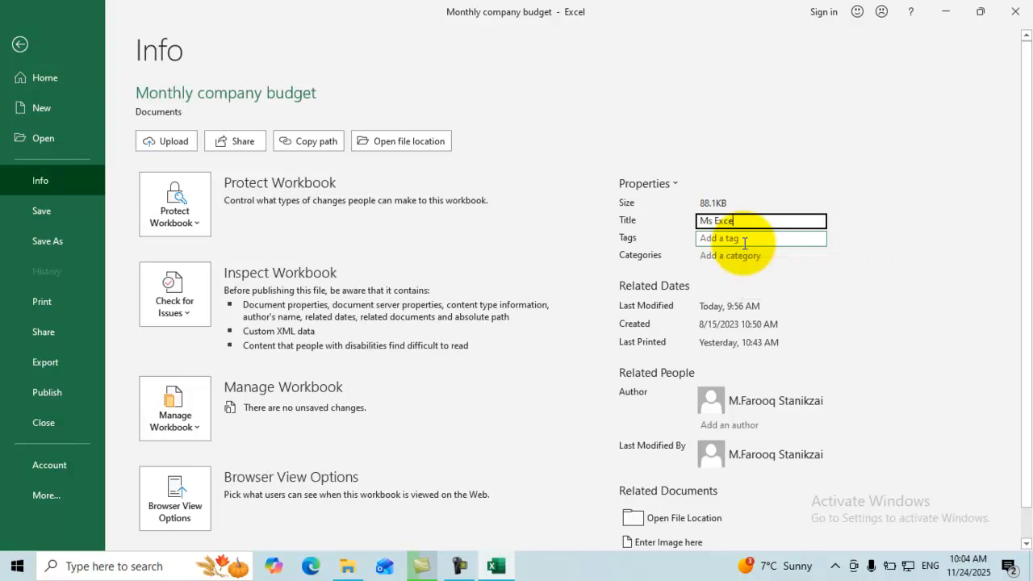
type("l 2021")
left_click(740, 241)
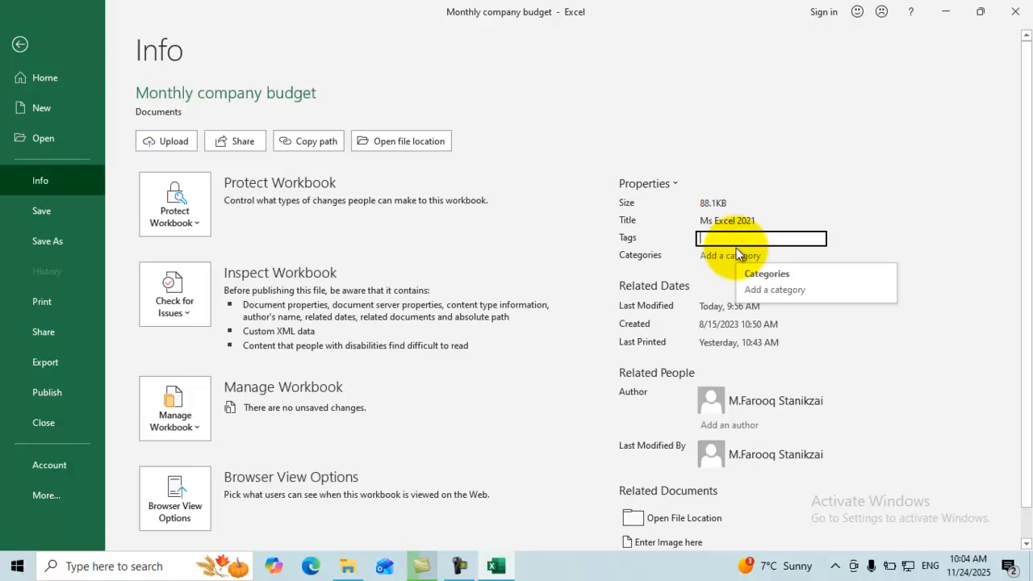
type("Flie menu")
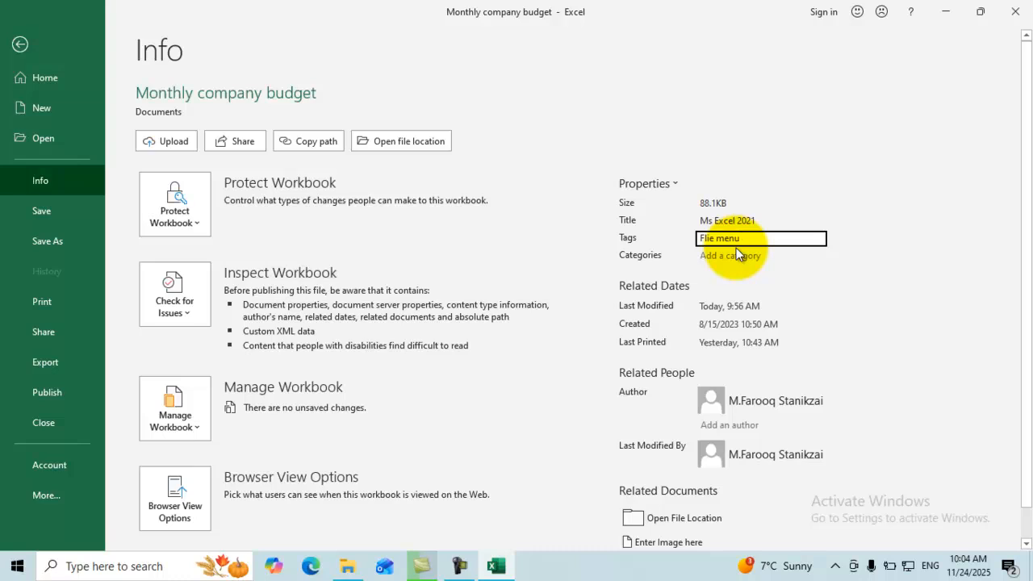
type(", hom tab")
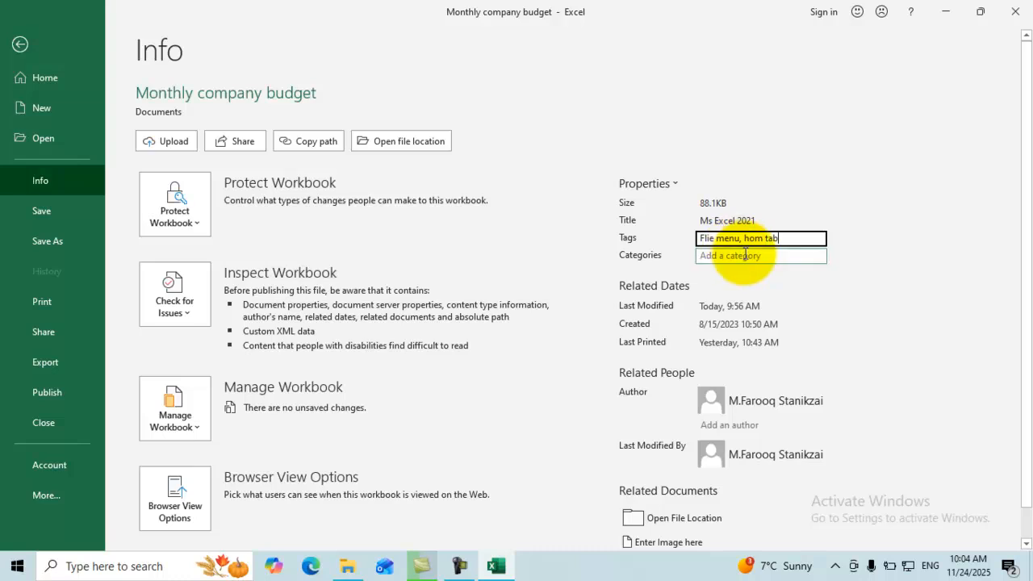
left_click(746, 258)
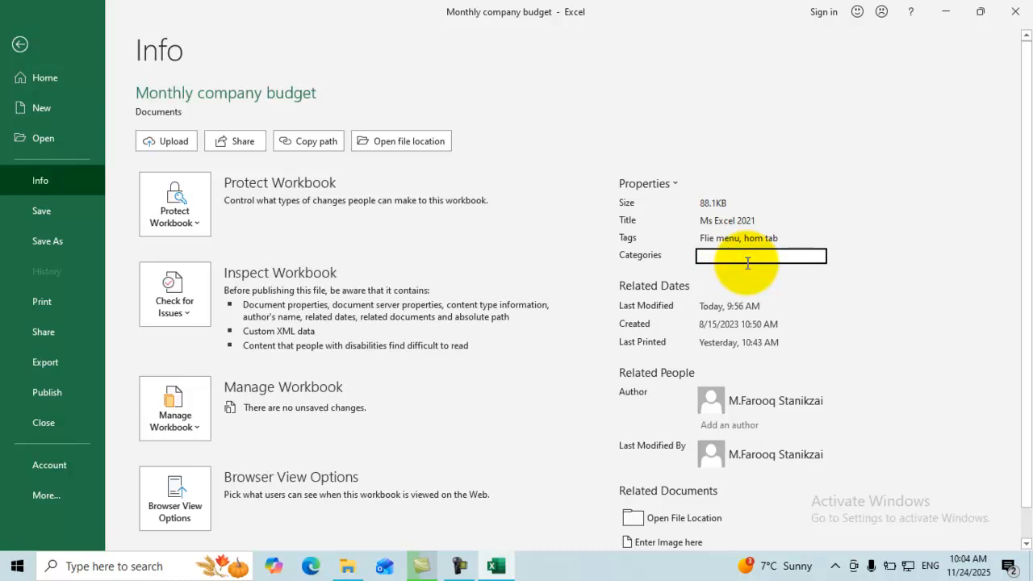
type("Finance")
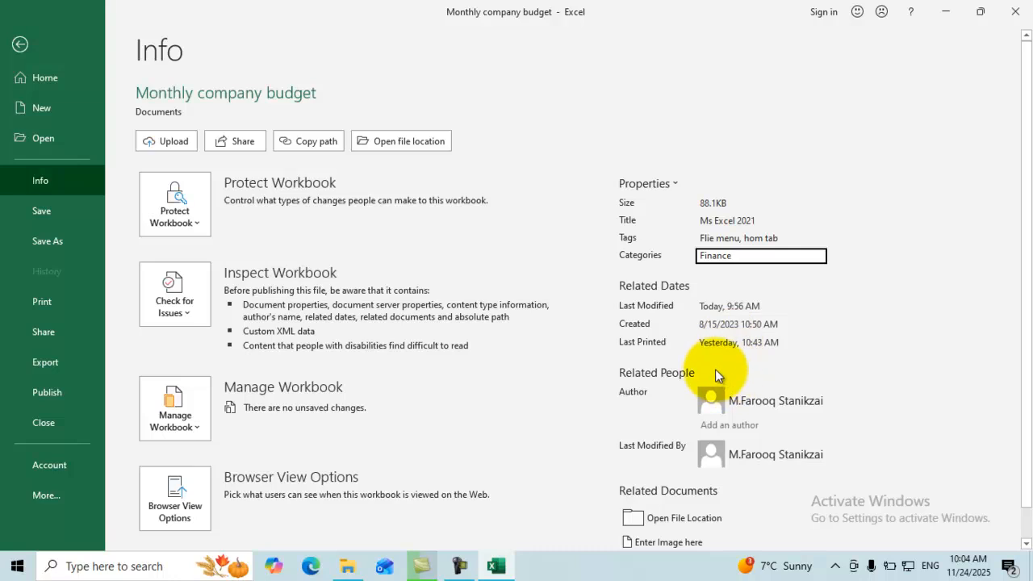
scroll(743, 338, "down", 1)
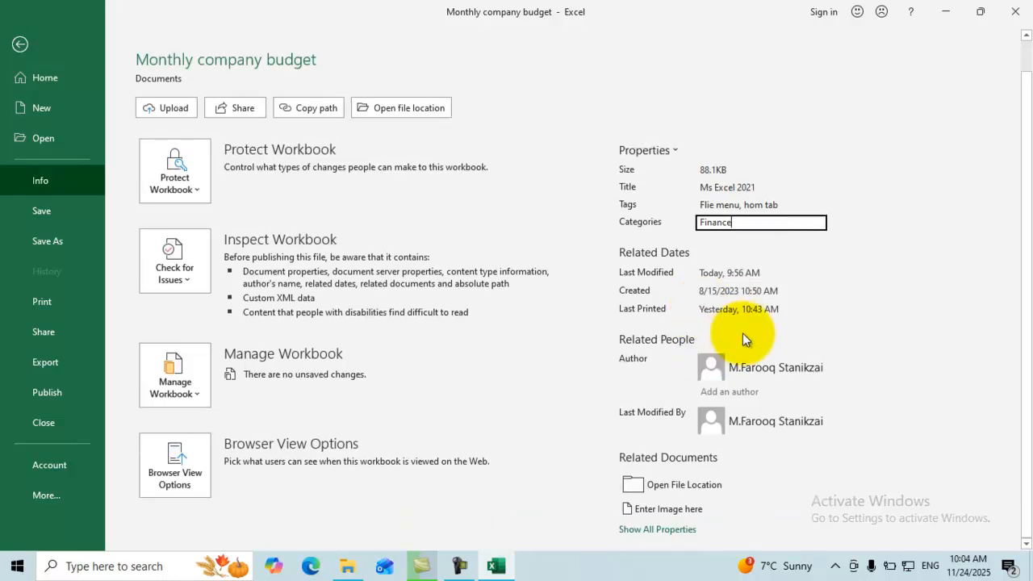
left_click(665, 362)
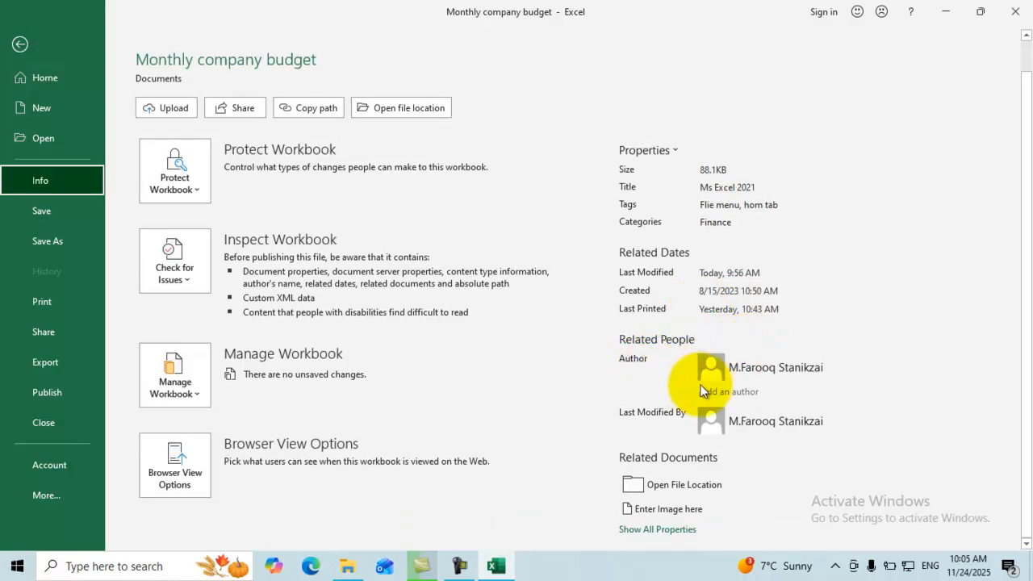
Add an author by entering a person's name, then return to the worksheet.
left_click(724, 391)
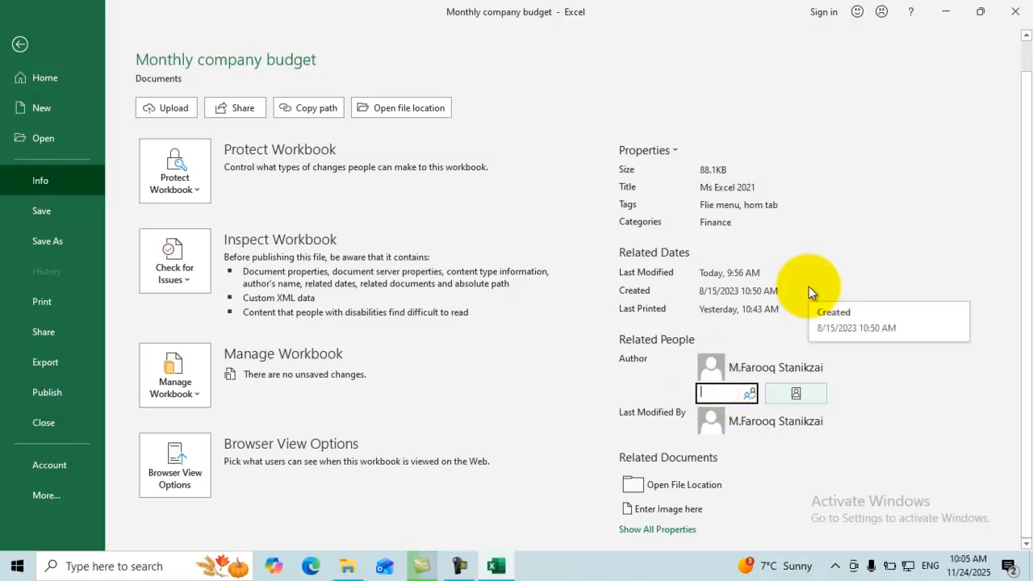
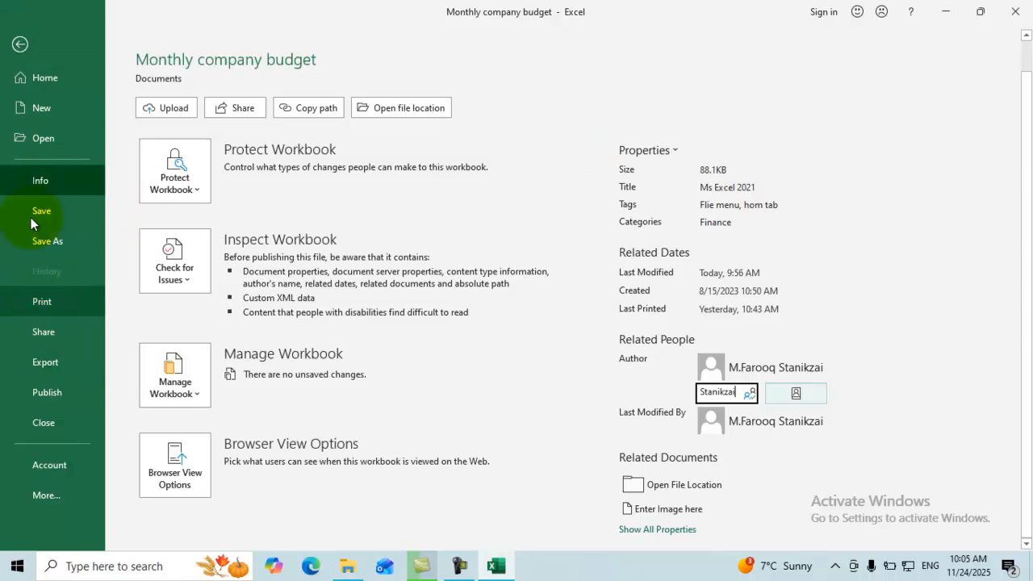
left_click(19, 46)
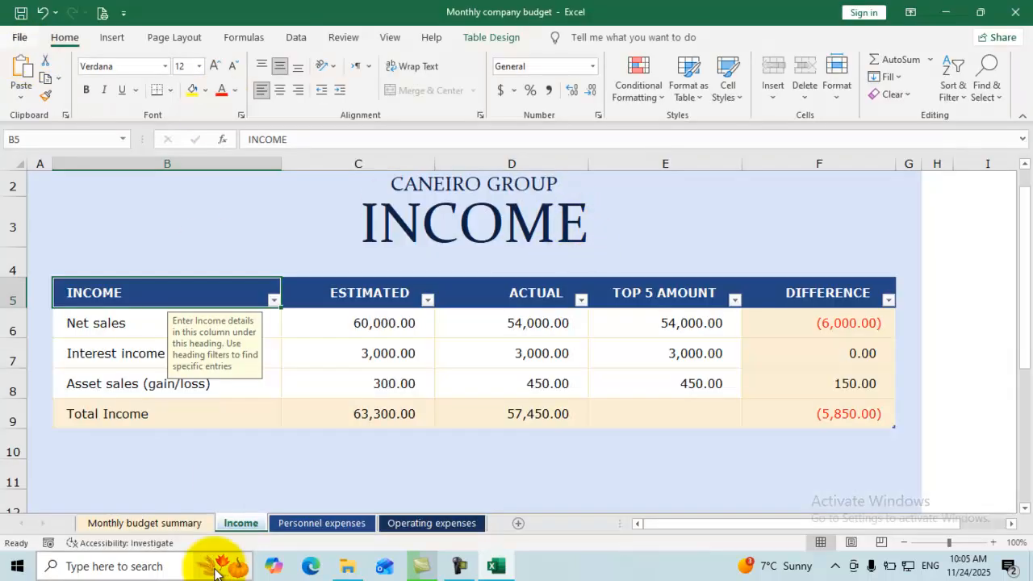
Try opening the Personnel expenses sheet and cancel its password prompt.
left_click(314, 524)
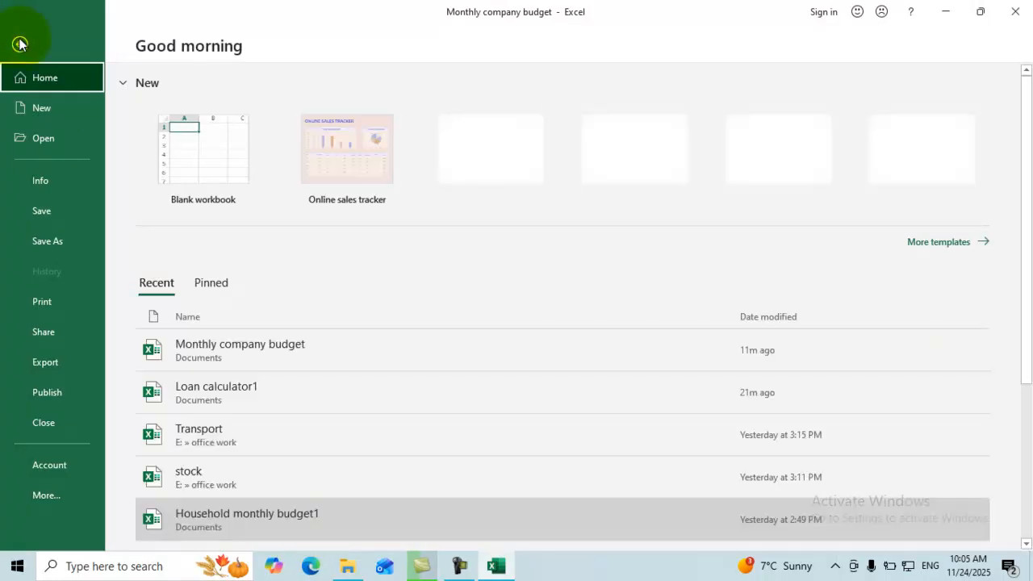
left_click(20, 44)
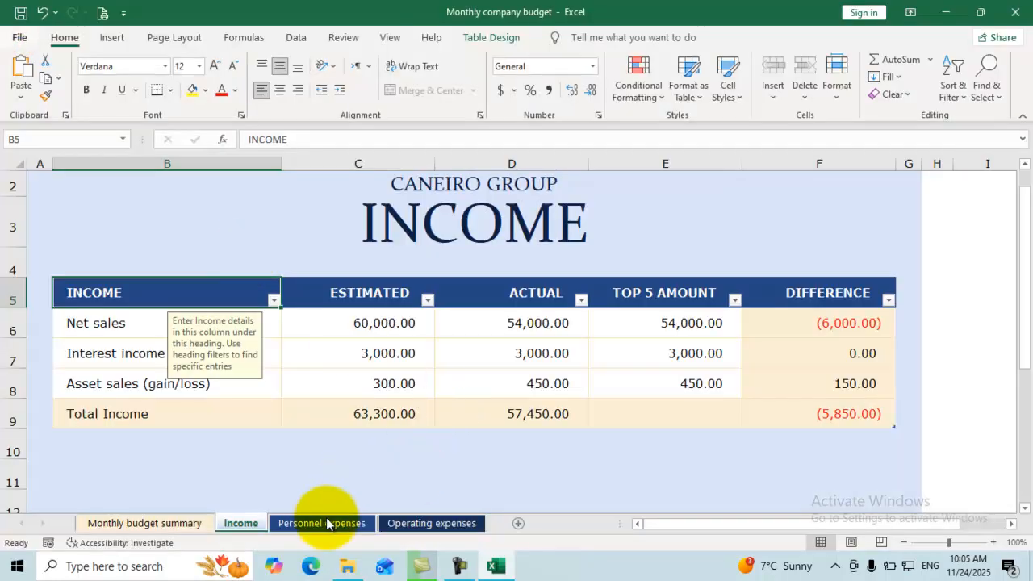
left_click(327, 524)
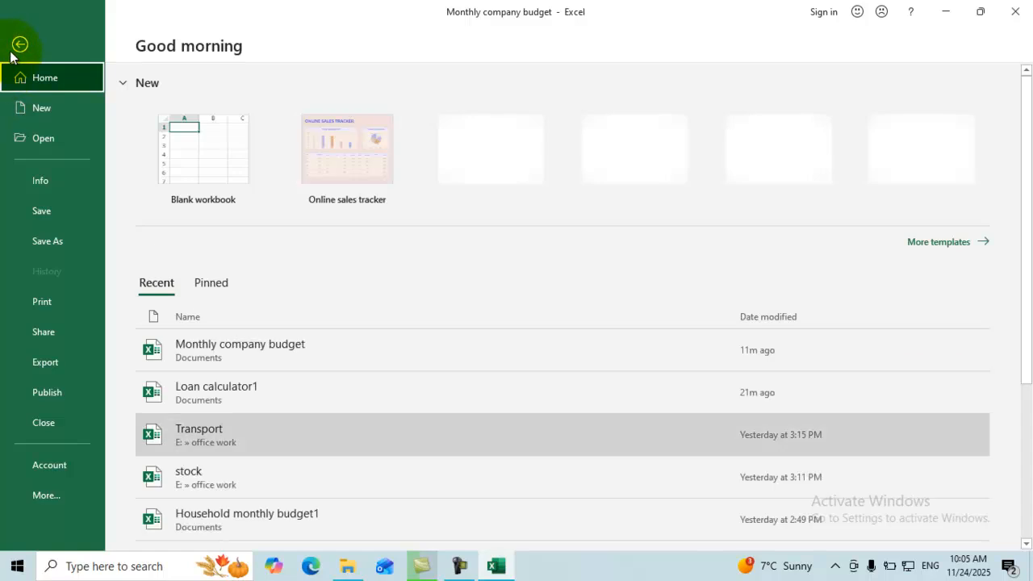
left_click(19, 45)
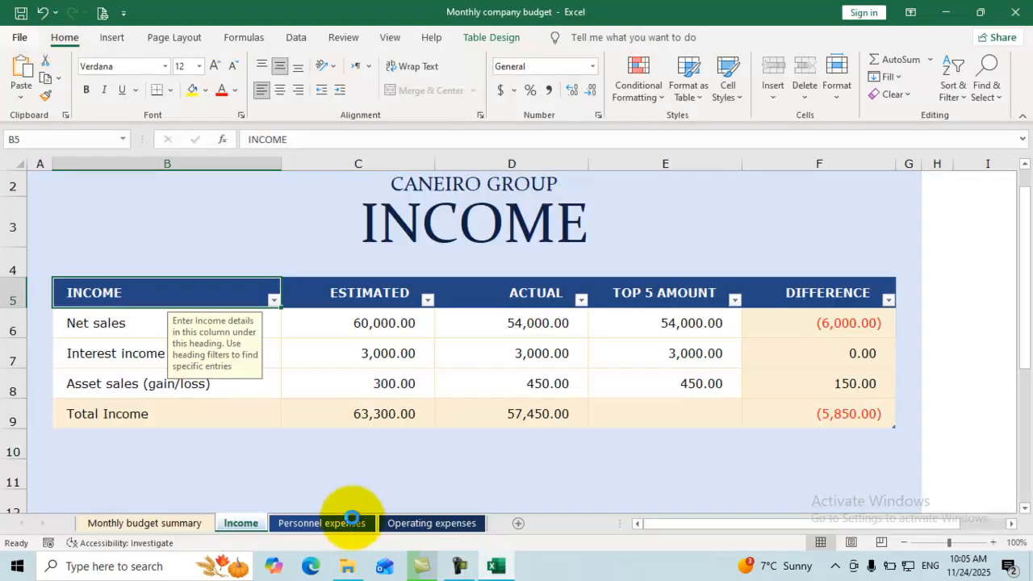
left_click(352, 517)
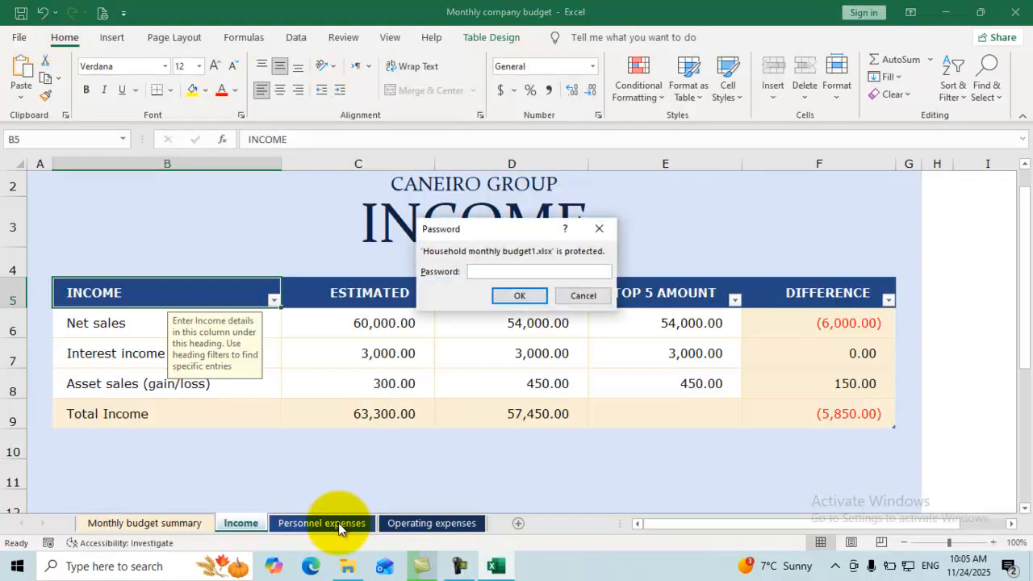
left_click(572, 296)
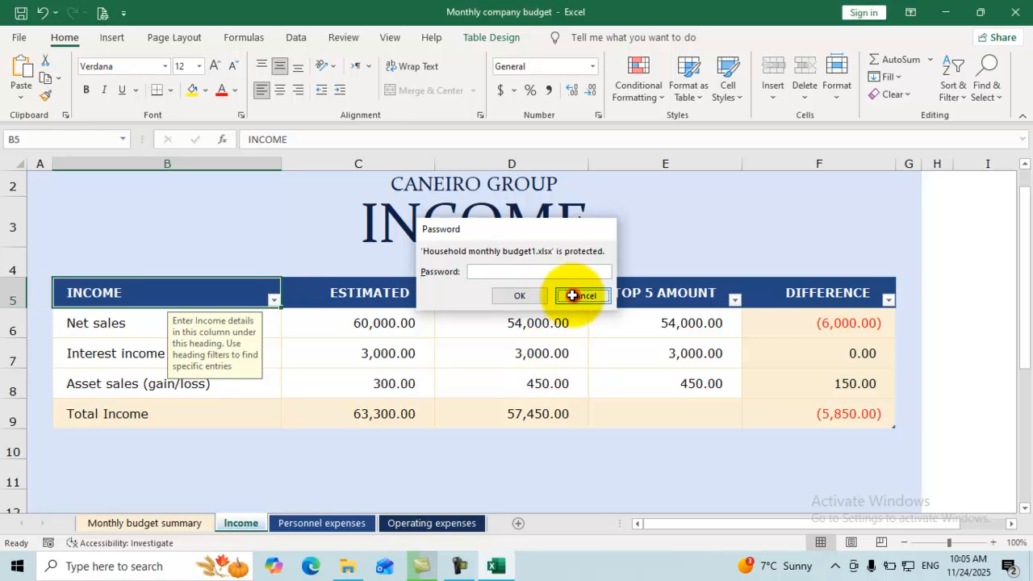
Switch to the Operating expenses sheet and scroll through its table.
left_click(399, 523)
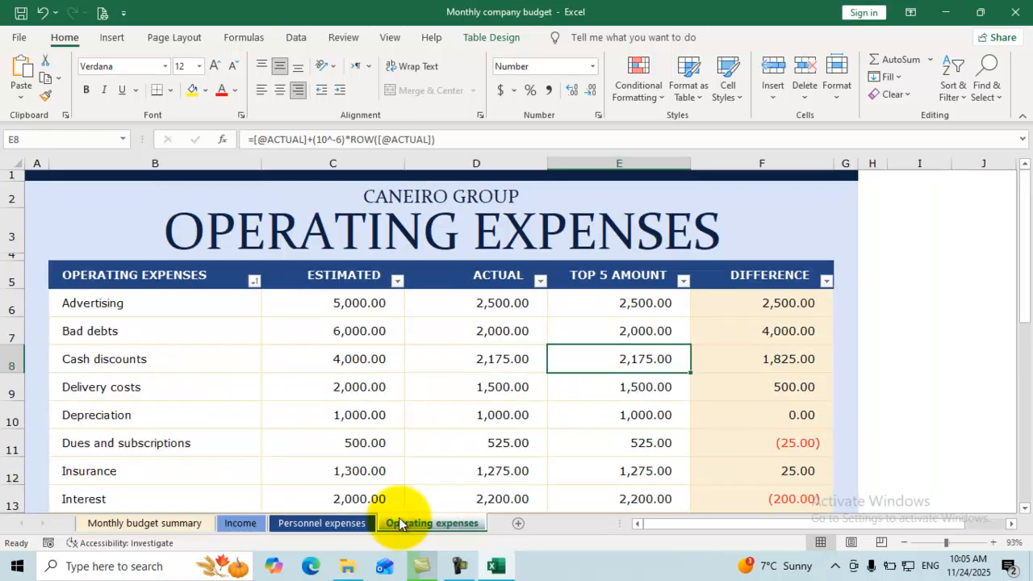
scroll(498, 404, "down", 1)
scroll(490, 400, "down", 2)
scroll(476, 403, "up", 7)
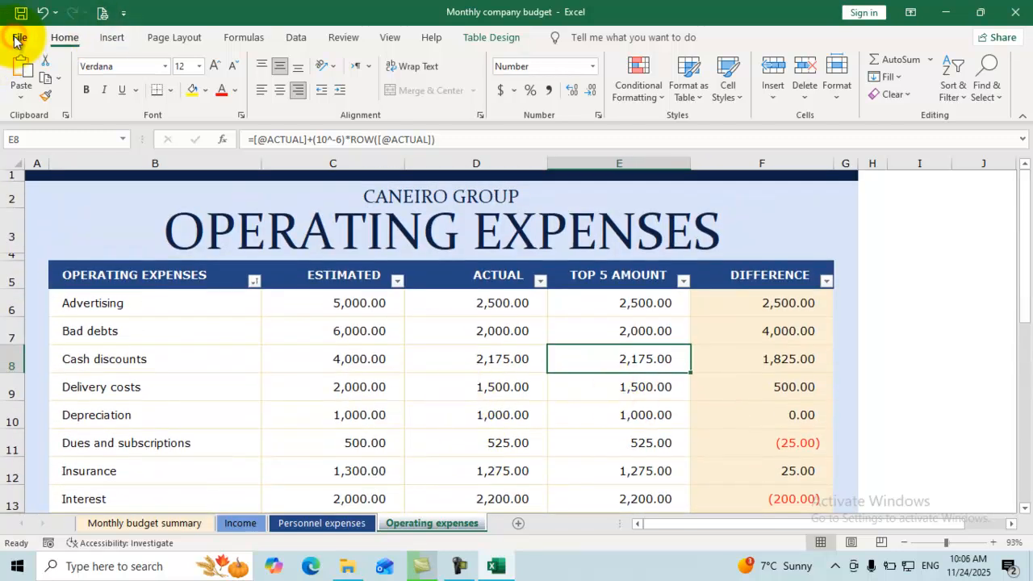
Preview both printout pages and set the number of copies to 6.
left_click(21, 42)
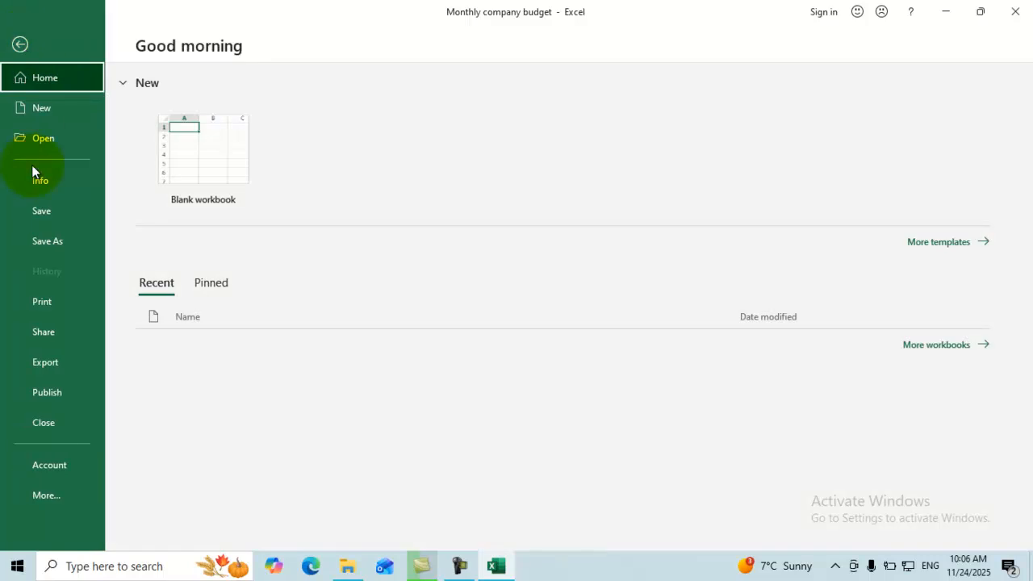
left_click(56, 303)
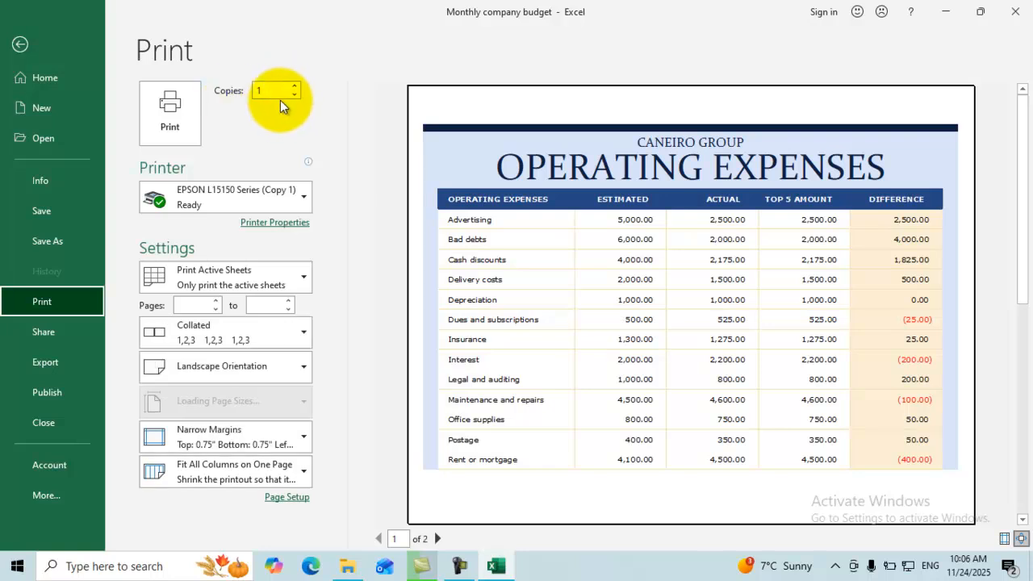
left_click(438, 538)
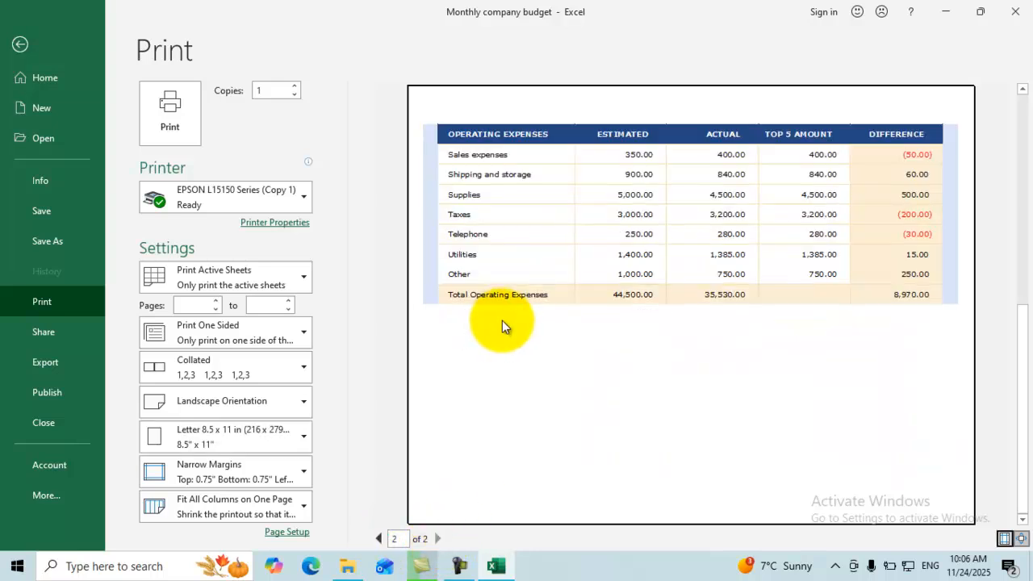
left_click(379, 540)
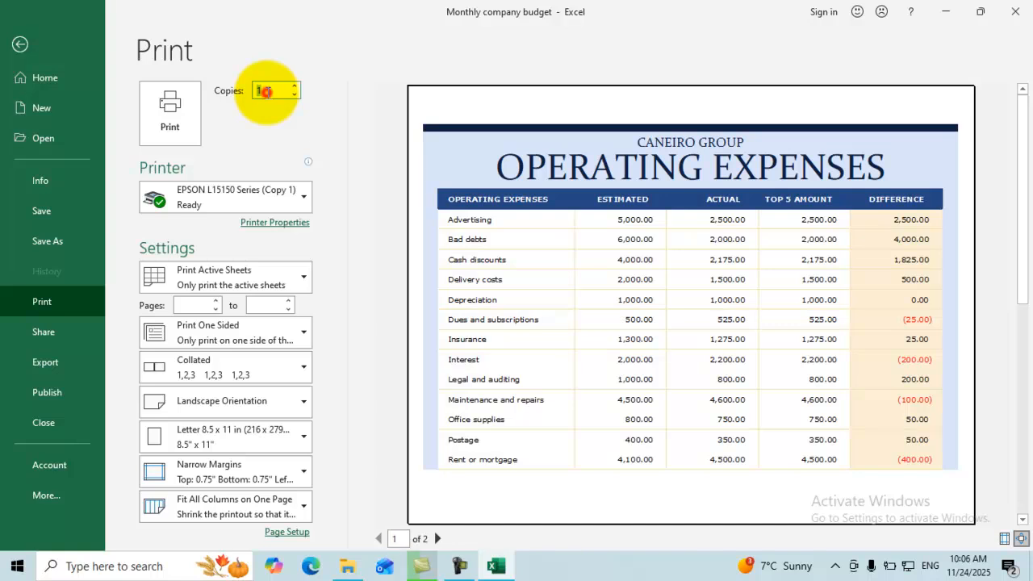
left_click(268, 92)
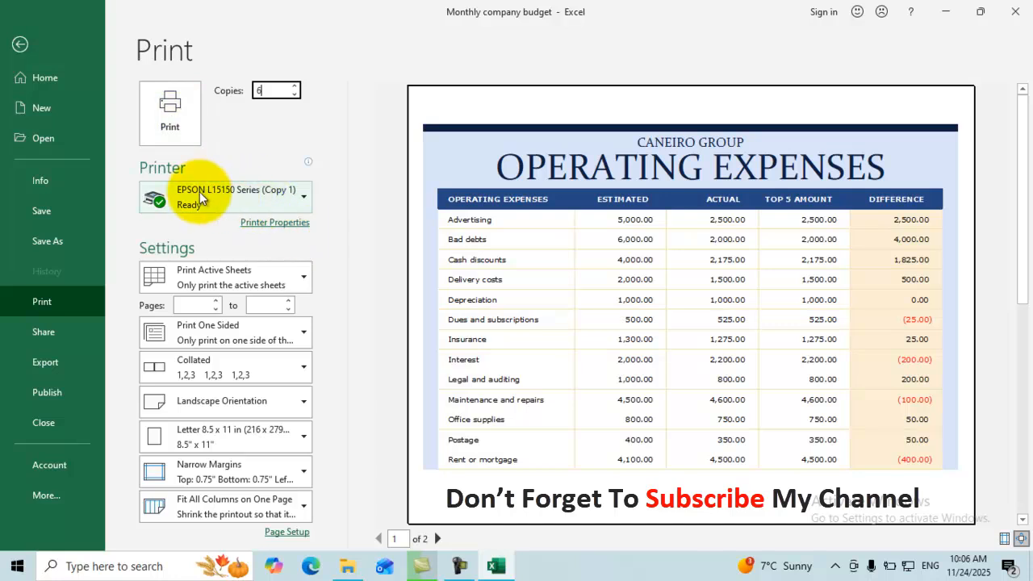
Keep the current printer and Print Active Sheets, then go back to the worksheet.
left_click(293, 189)
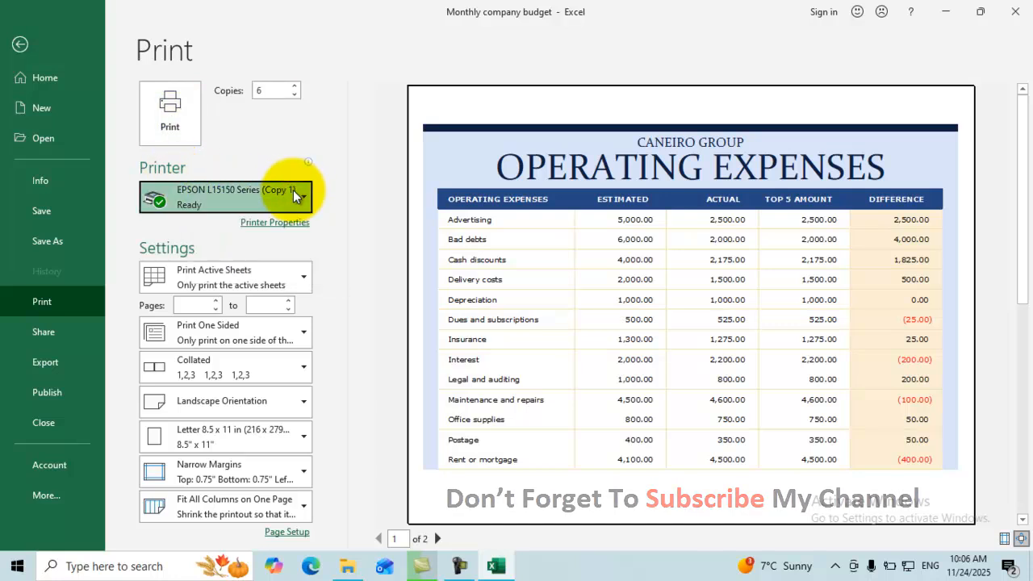
left_click(297, 198)
left_click(297, 198)
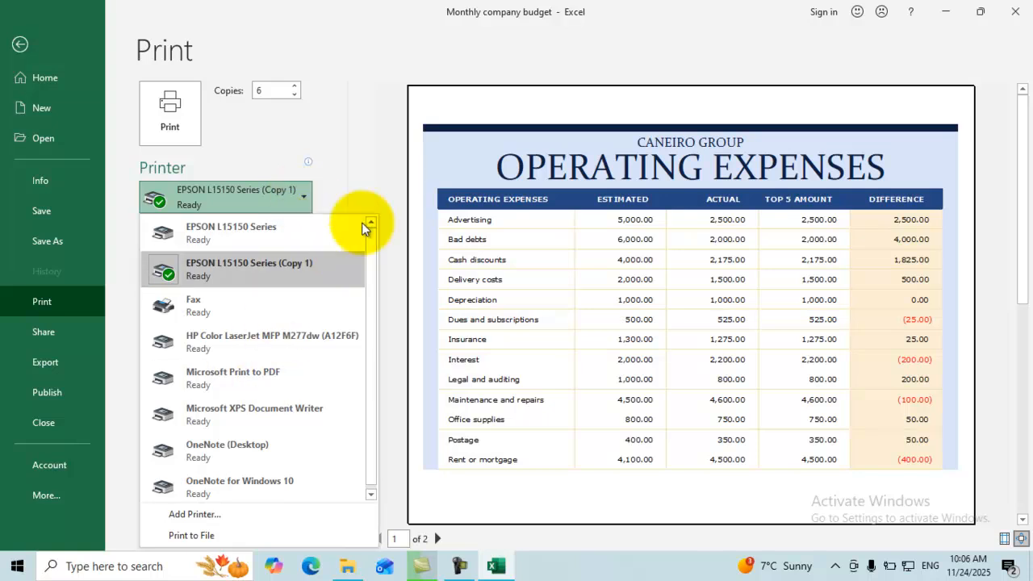
left_click(346, 180)
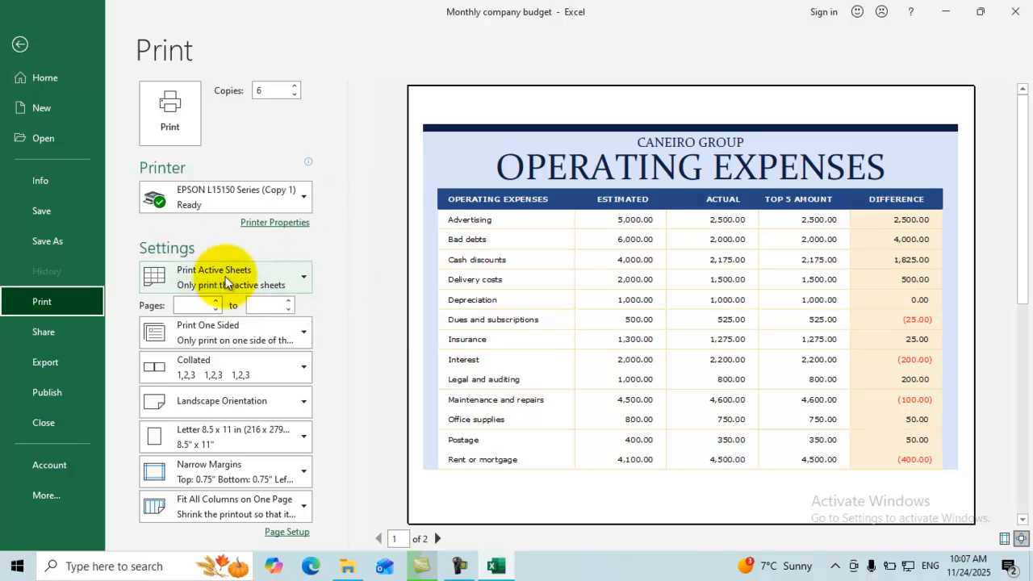
left_click(293, 279)
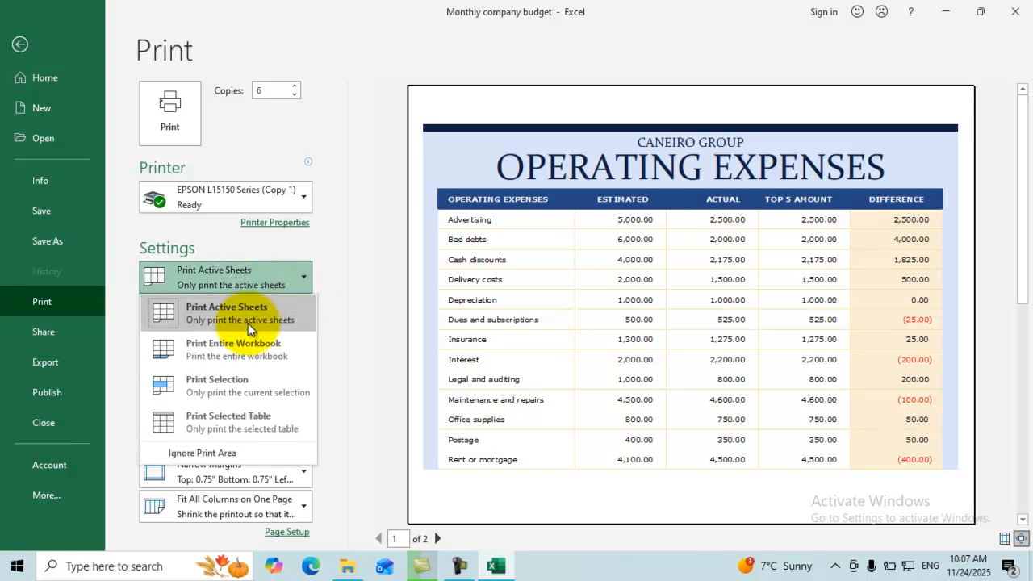
left_click(246, 321)
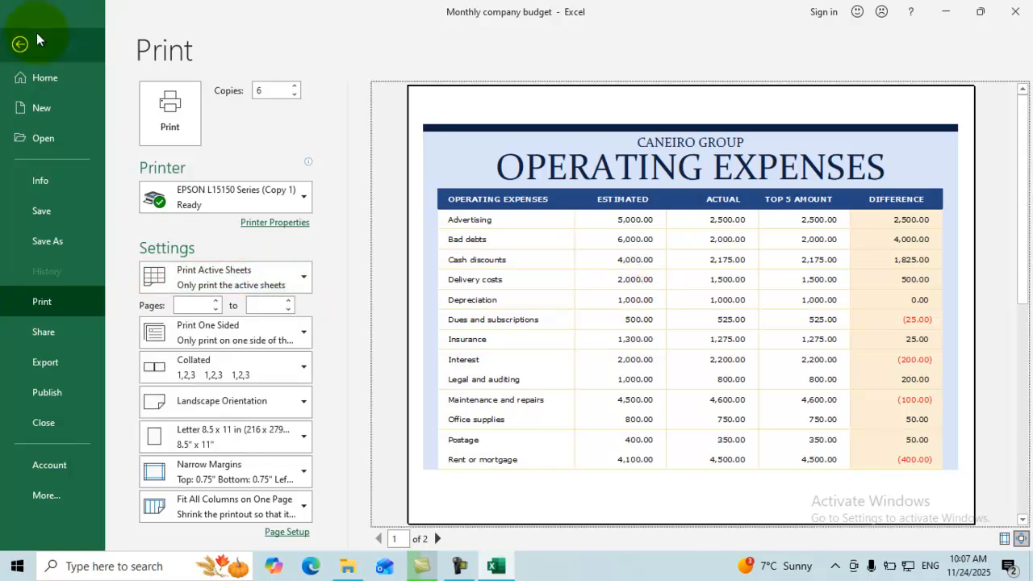
left_click(20, 46)
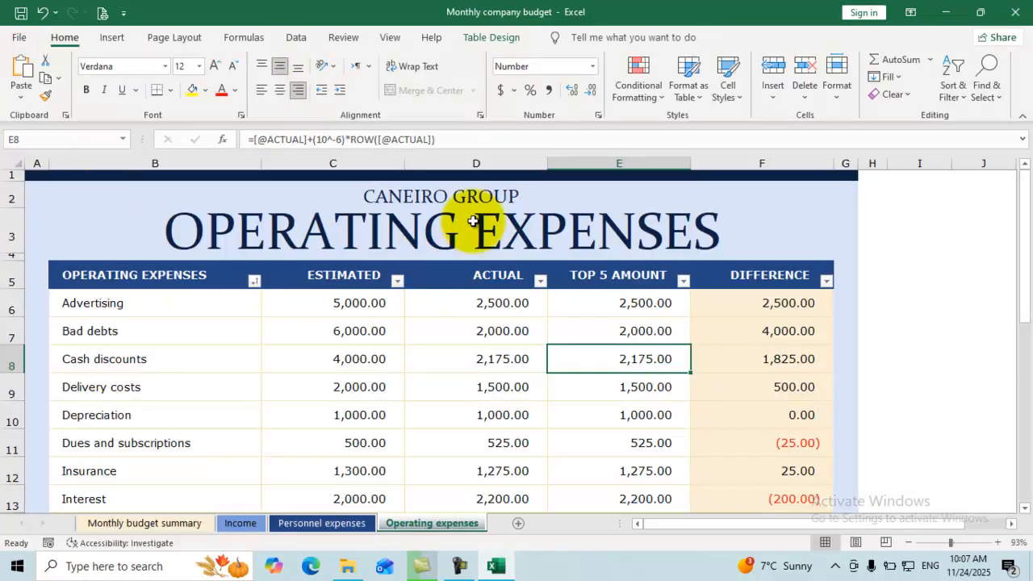
Narrow columns F, E and B and autofit column D of the expenses table.
left_click_drag(832, 163, 764, 171)
left_click_drag(694, 165, 652, 171)
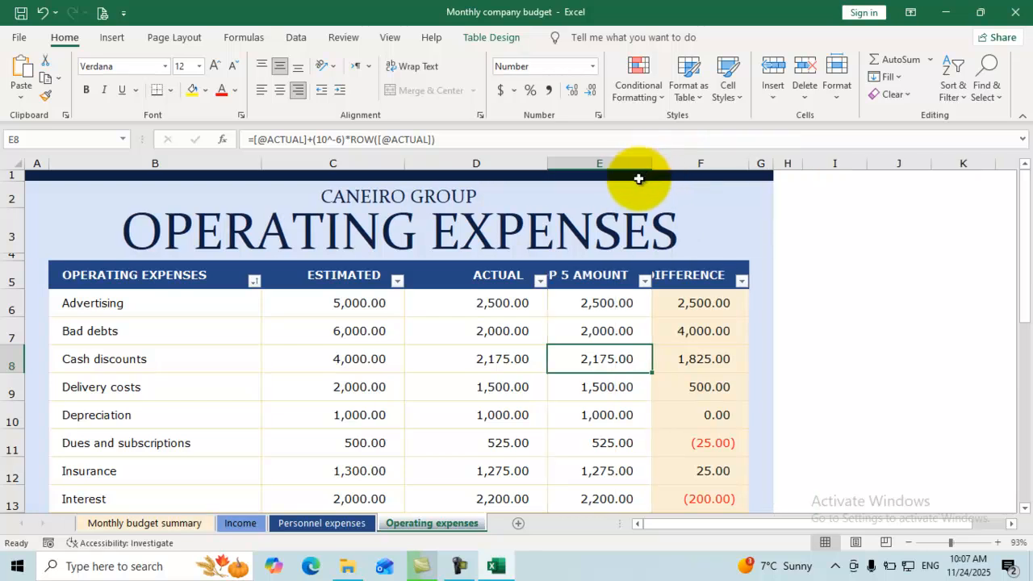
double_click(544, 161)
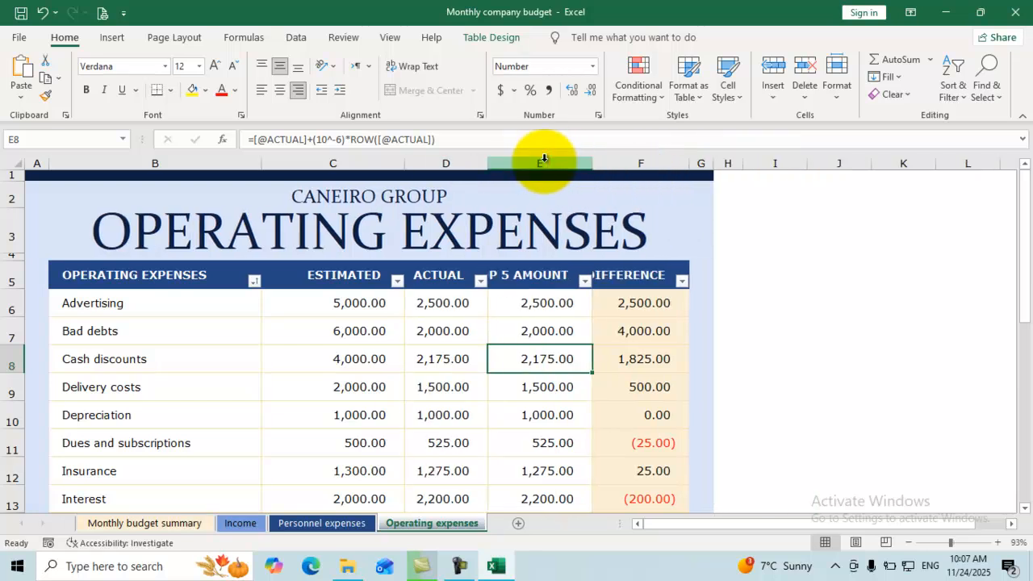
left_click_drag(262, 161, 233, 163)
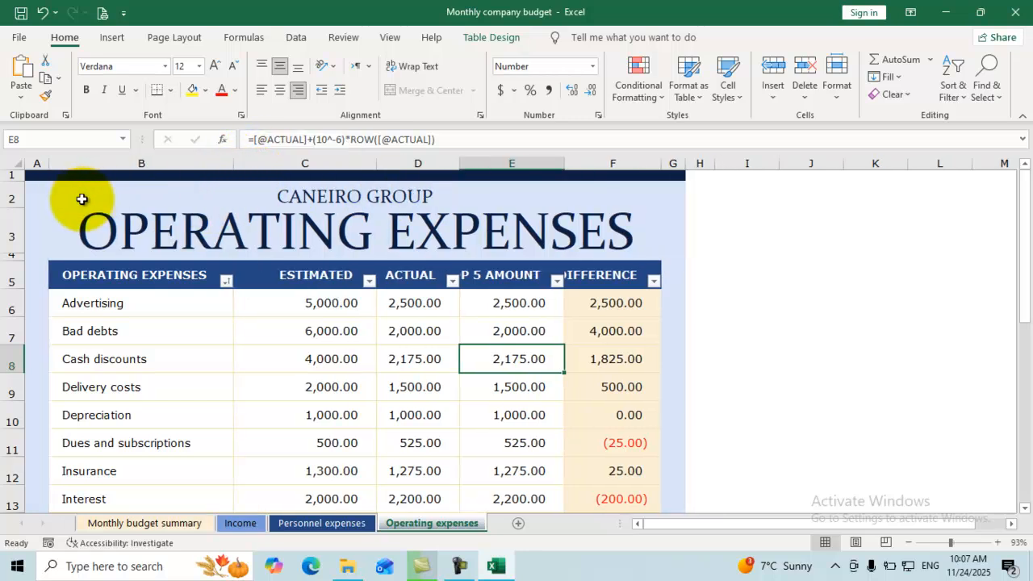
Delete the empty column A so the table starts in column A.
left_click(37, 195)
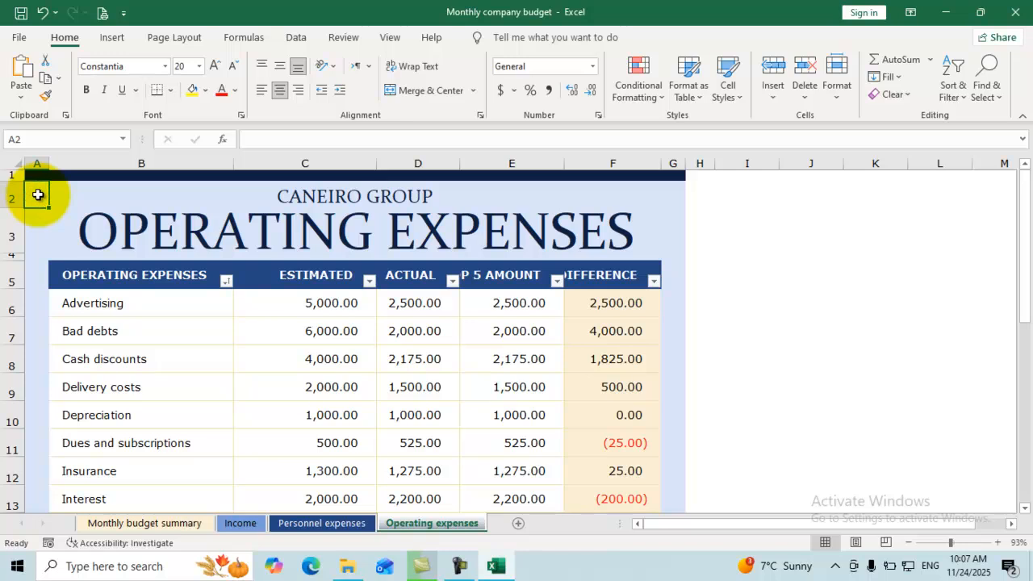
right_click(37, 194)
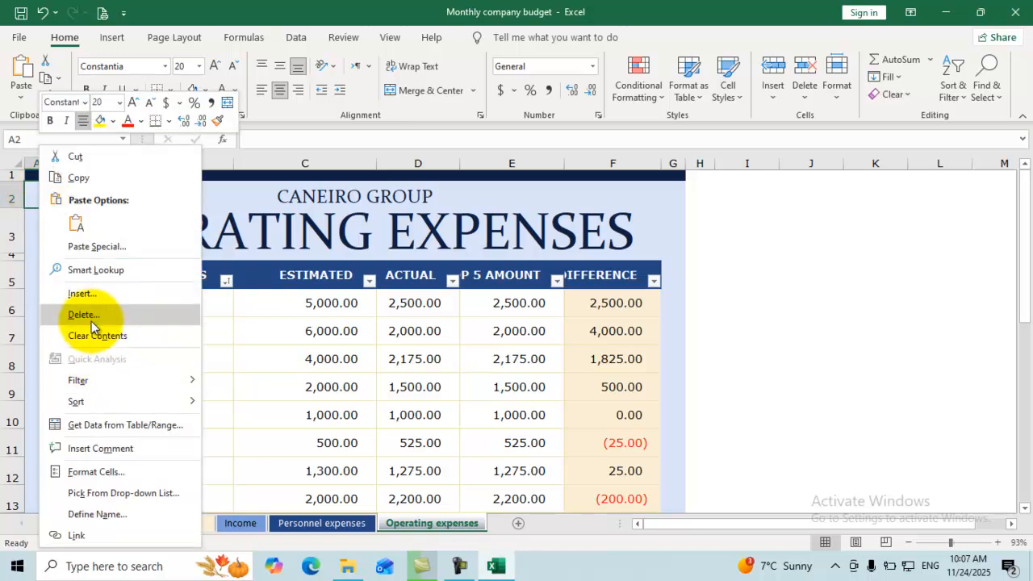
left_click(89, 318)
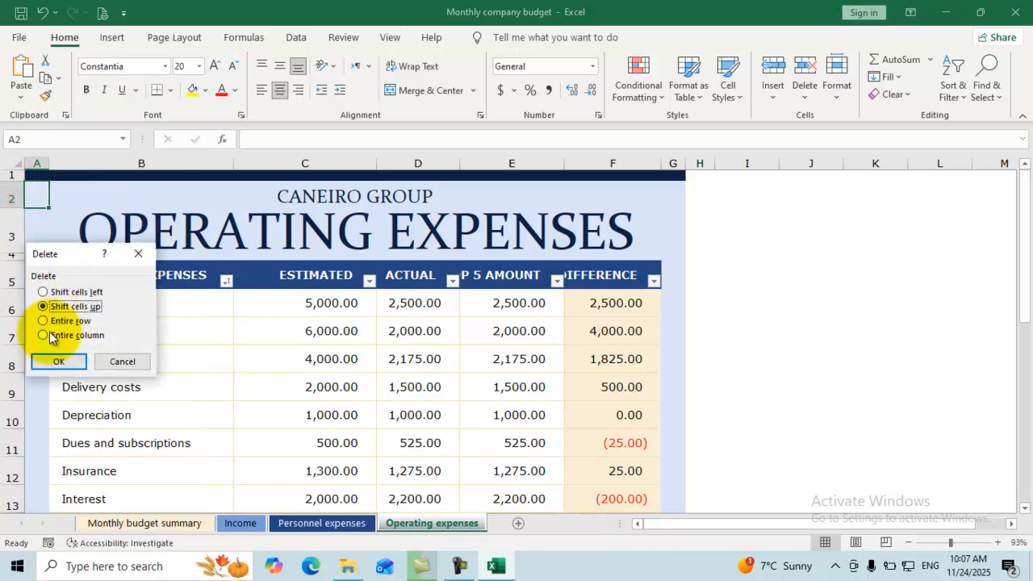
left_click(44, 335)
left_click(59, 361)
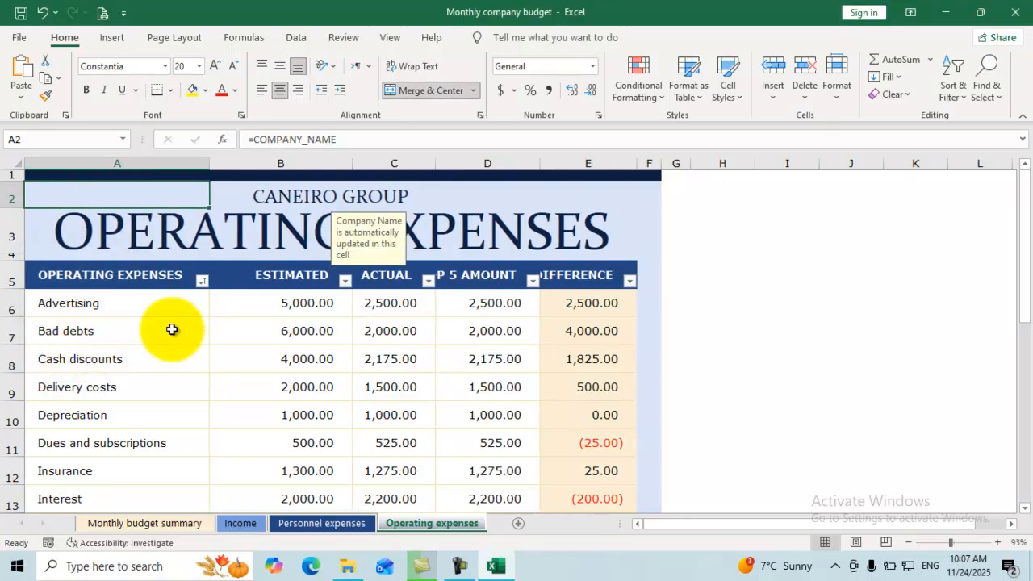
left_click(171, 329)
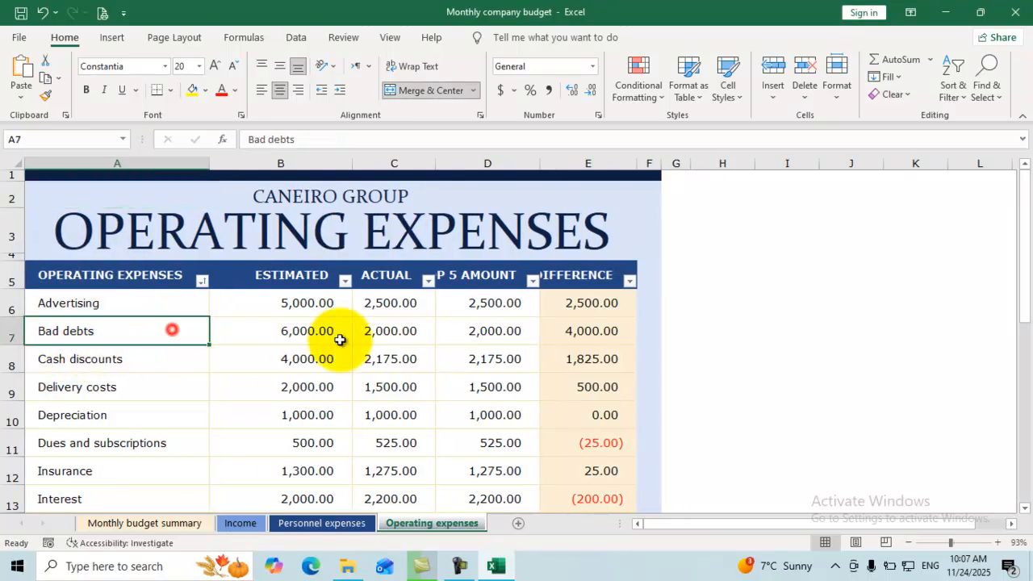
left_click(19, 39)
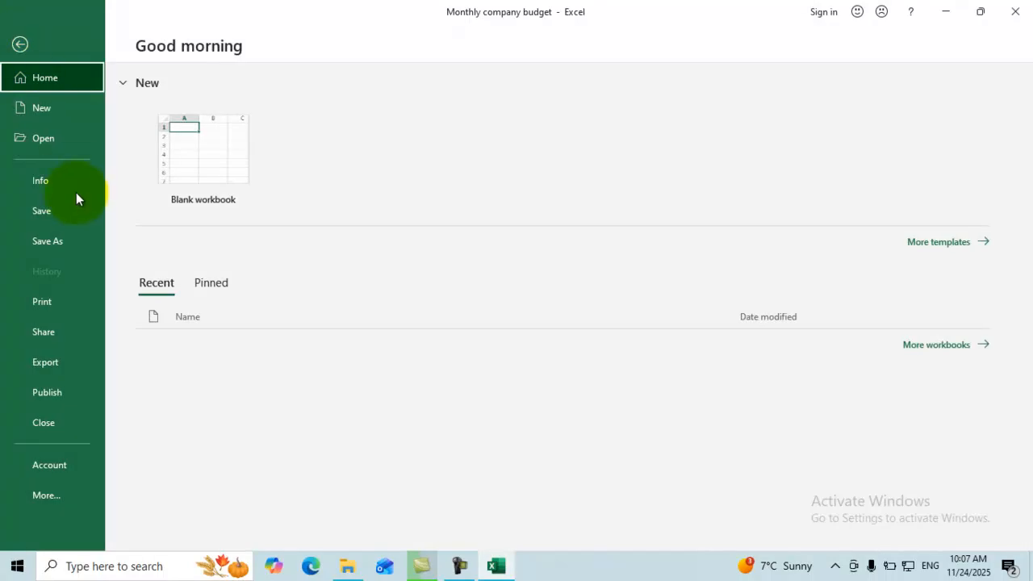
Check the 2-page print preview of the narrowed table, then go back to the sheet.
left_click(53, 304)
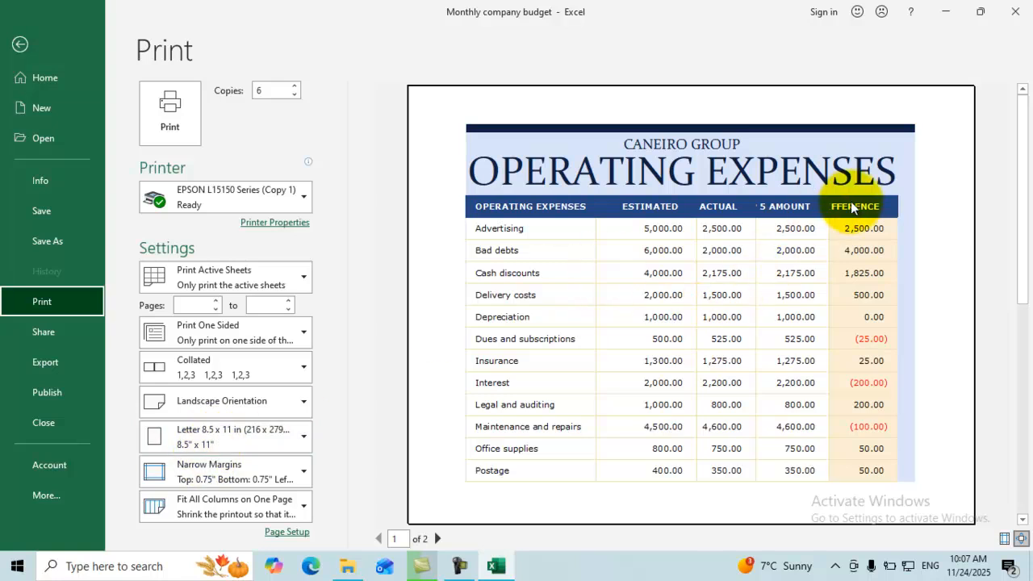
left_click(17, 47)
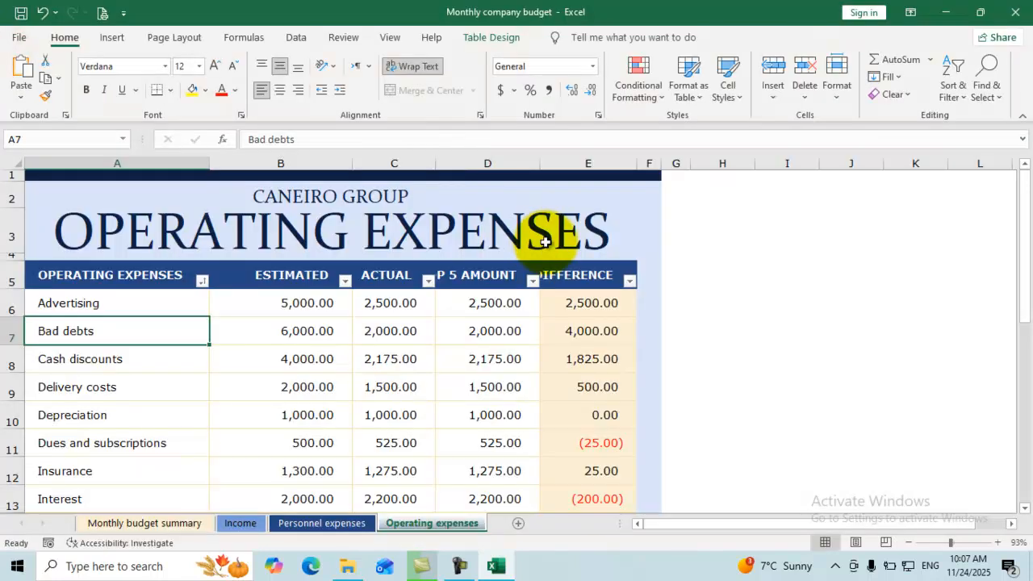
Delete the blank blue column F, then narrow columns D and B.
left_click(563, 273)
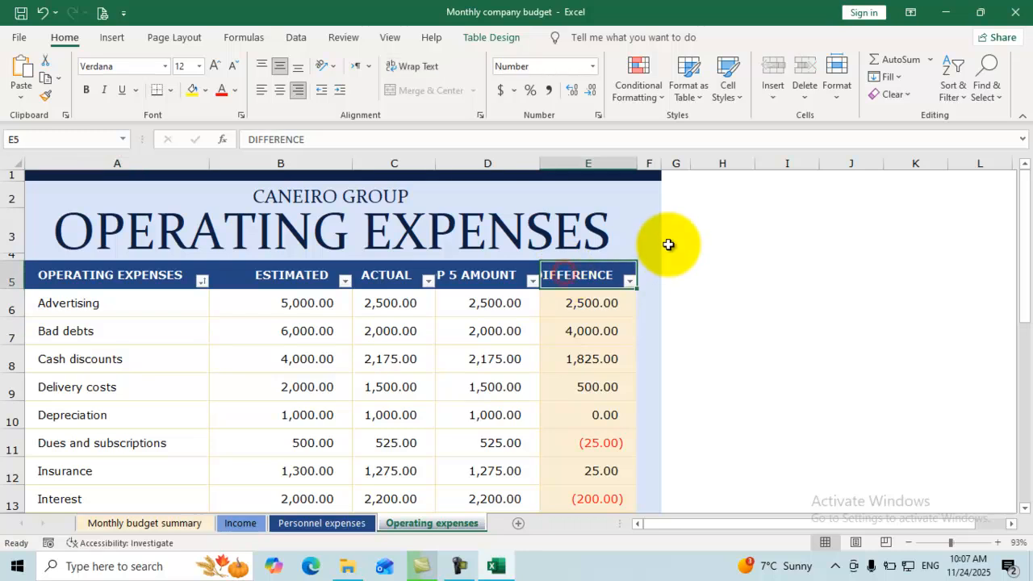
left_click(647, 234)
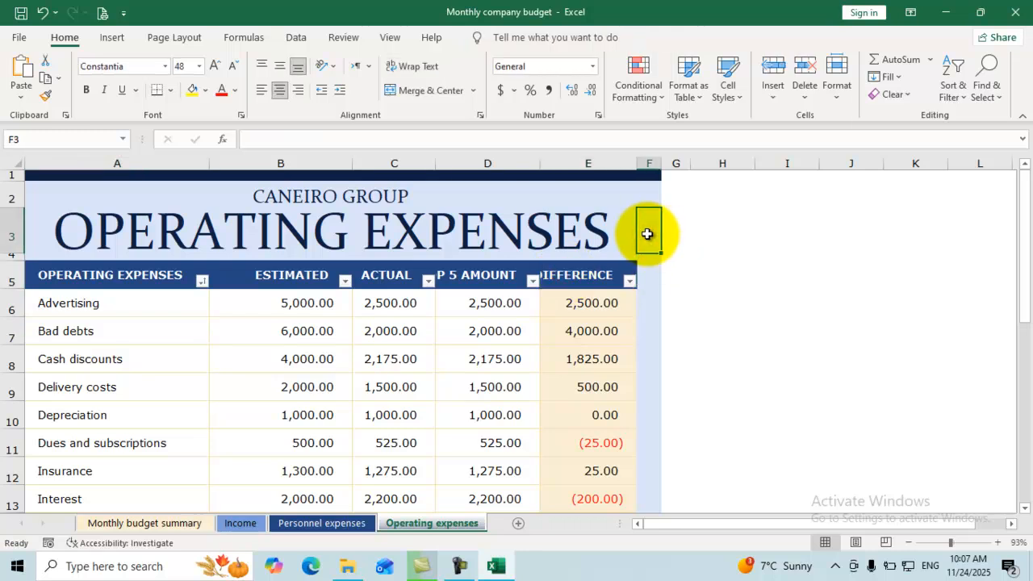
right_click(647, 234)
left_click(678, 318)
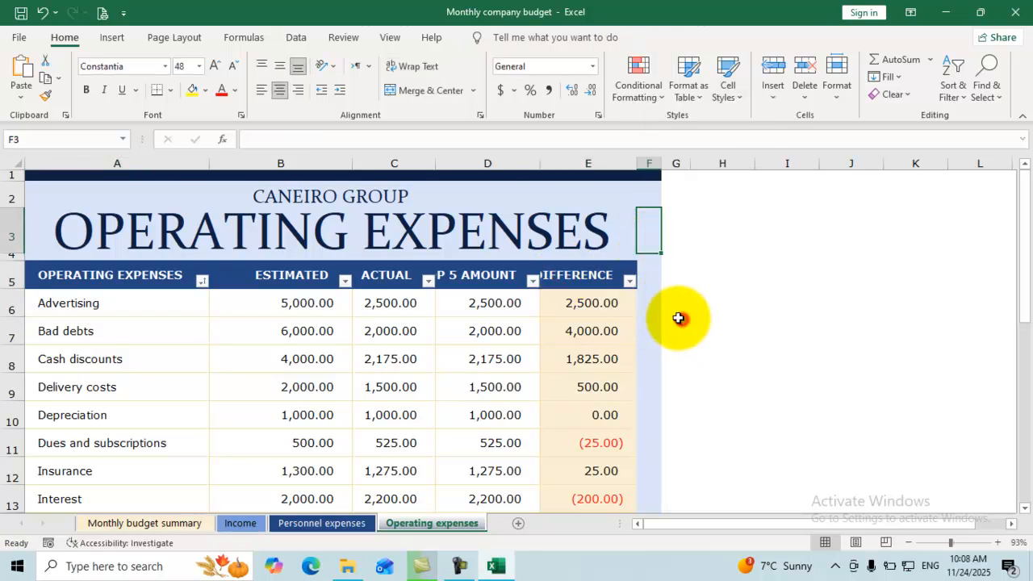
left_click(634, 332)
left_click(645, 358)
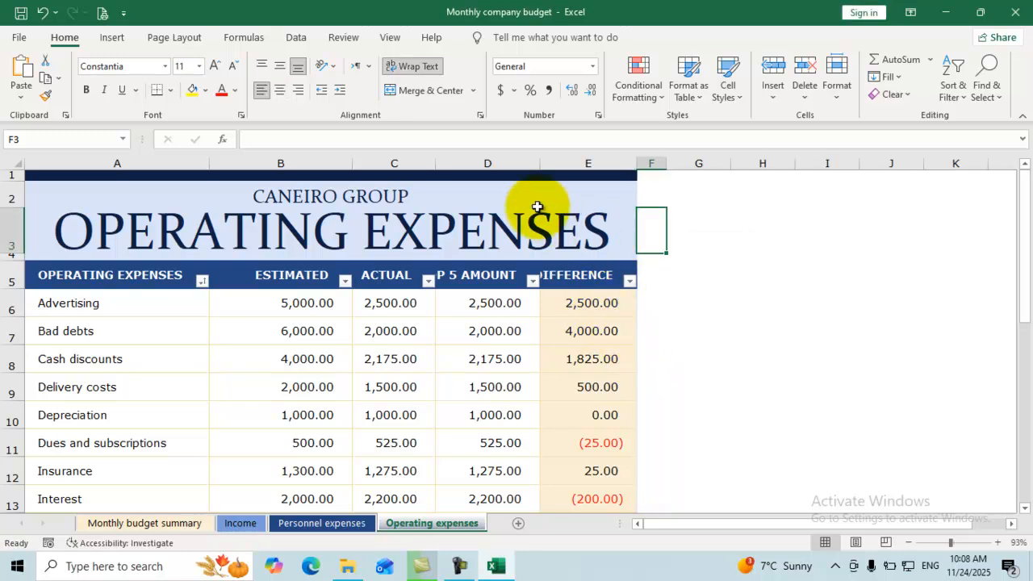
left_click_drag(540, 164, 524, 164)
left_click_drag(349, 156, 312, 173)
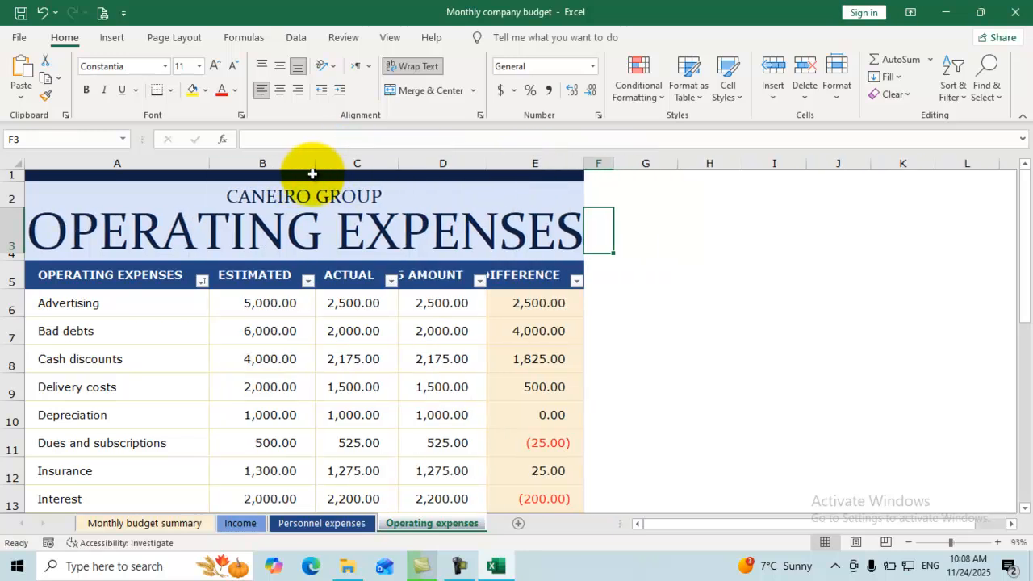
left_click(20, 39)
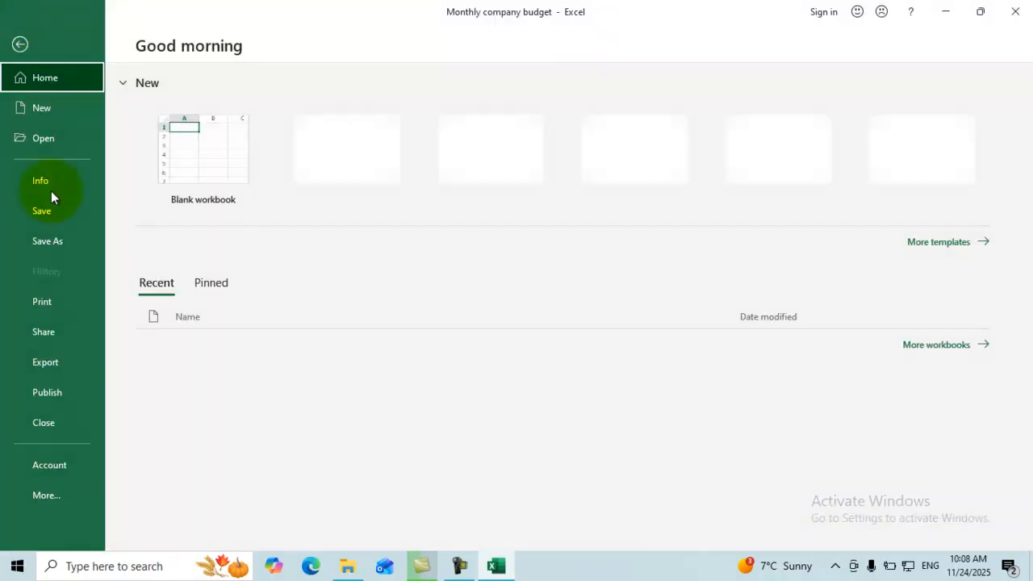
left_click(42, 301)
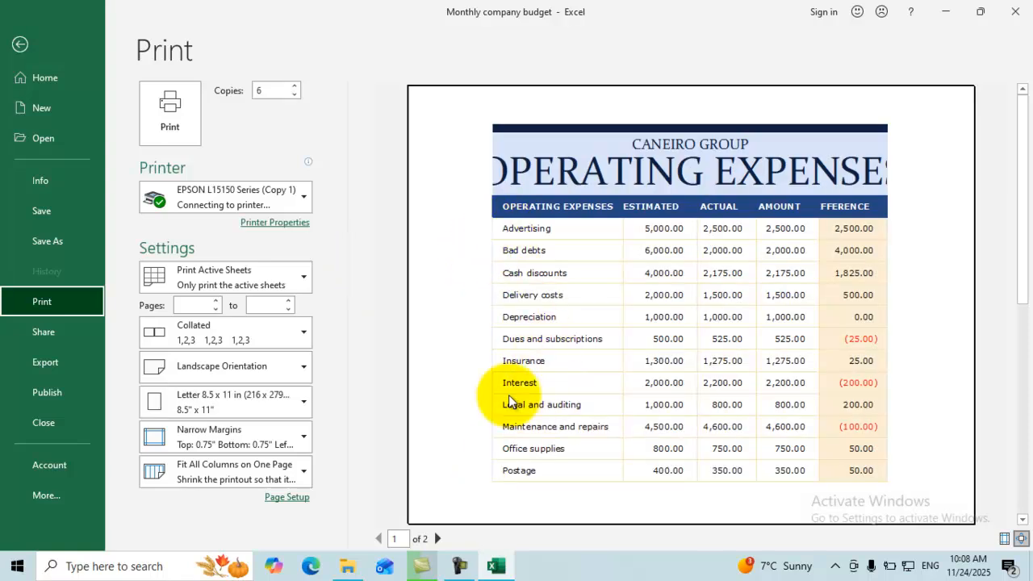
left_click(438, 539)
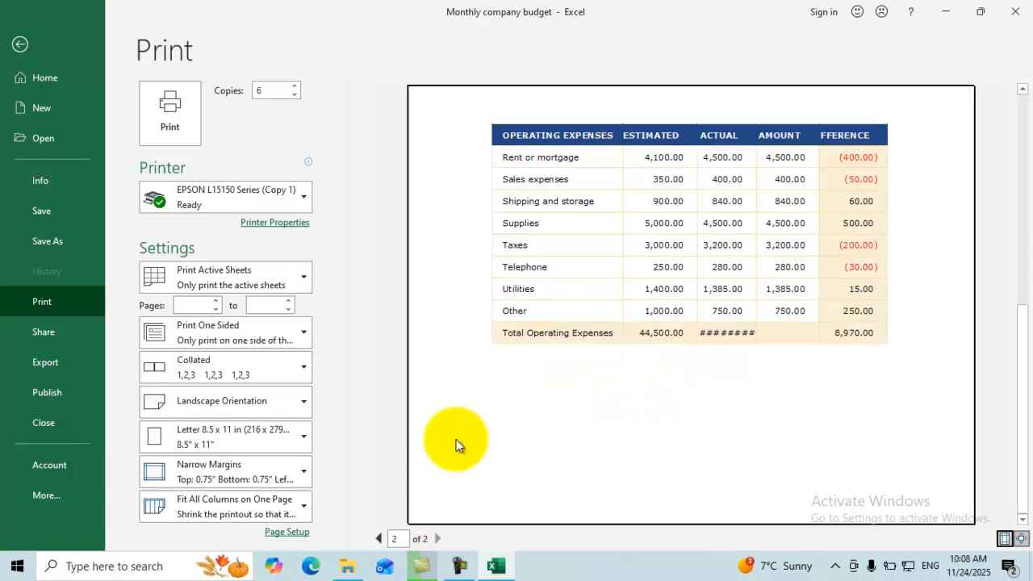
left_click(19, 44)
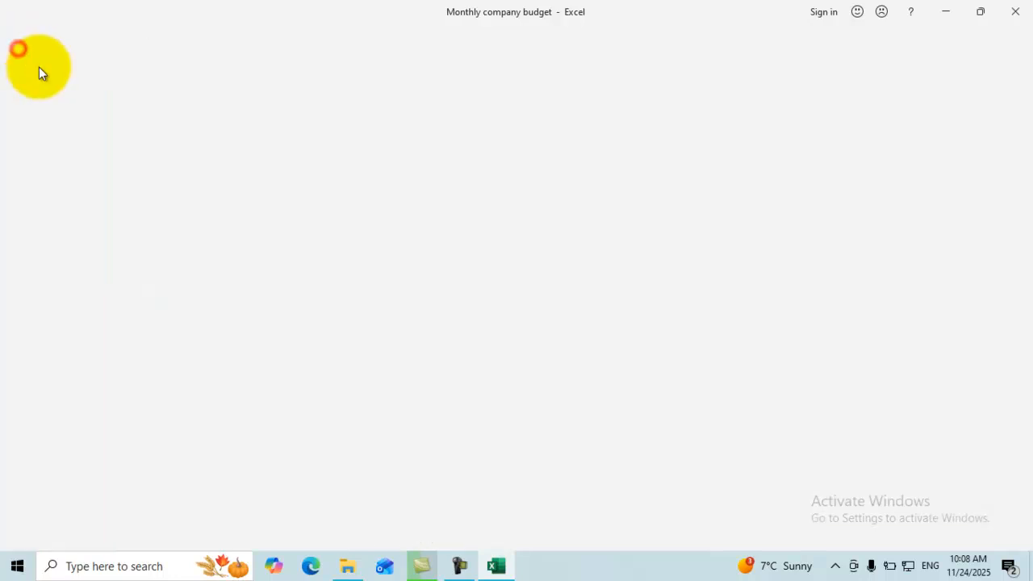
Browse the Income and Monthly budget summary sheets.
left_click(241, 523)
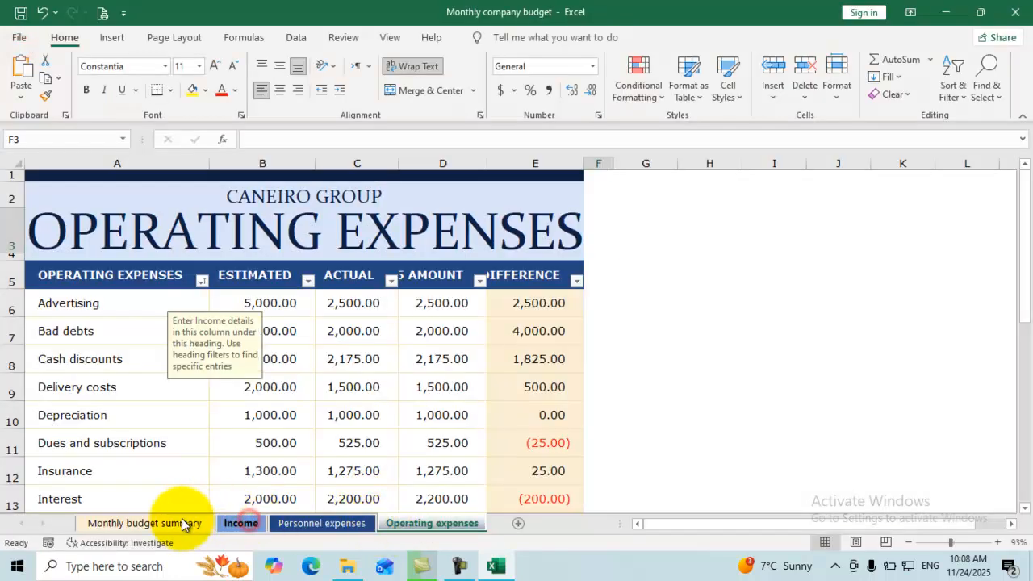
left_click(167, 524)
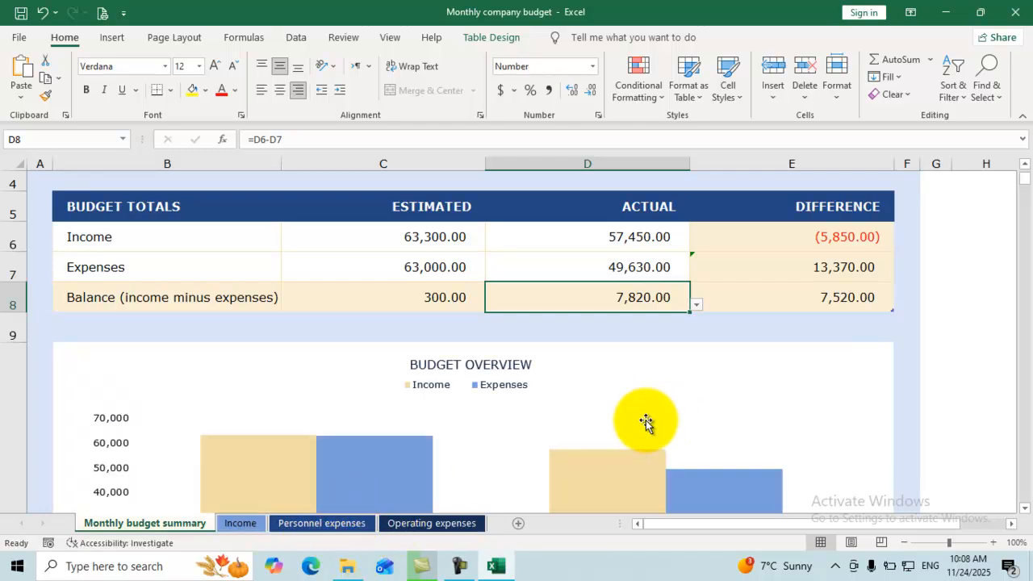
scroll(506, 449, "up", 1)
Back on Operating expenses, select the Bad debts cell A7 and open the File backstage.
left_click(411, 523)
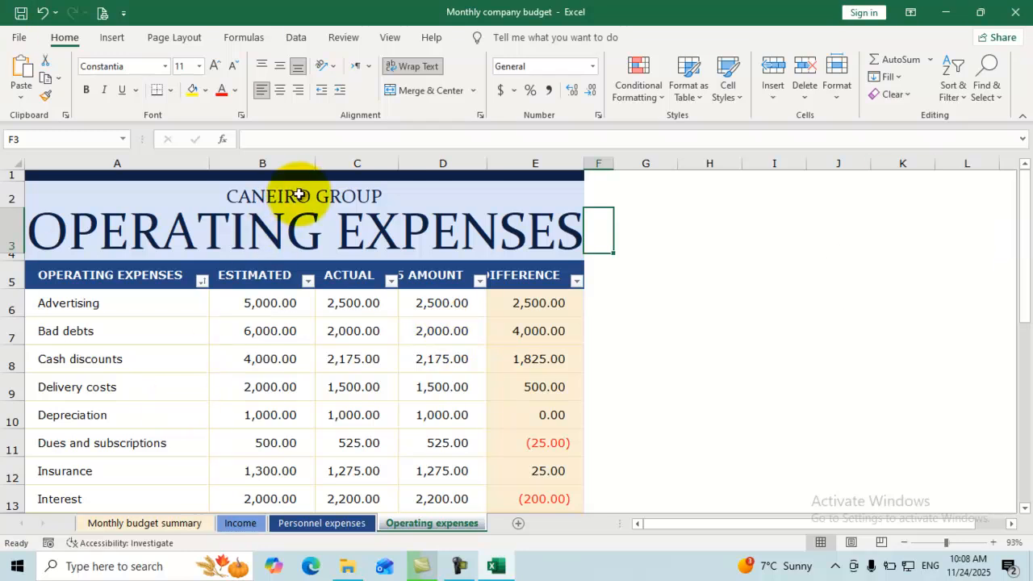
left_click(152, 324)
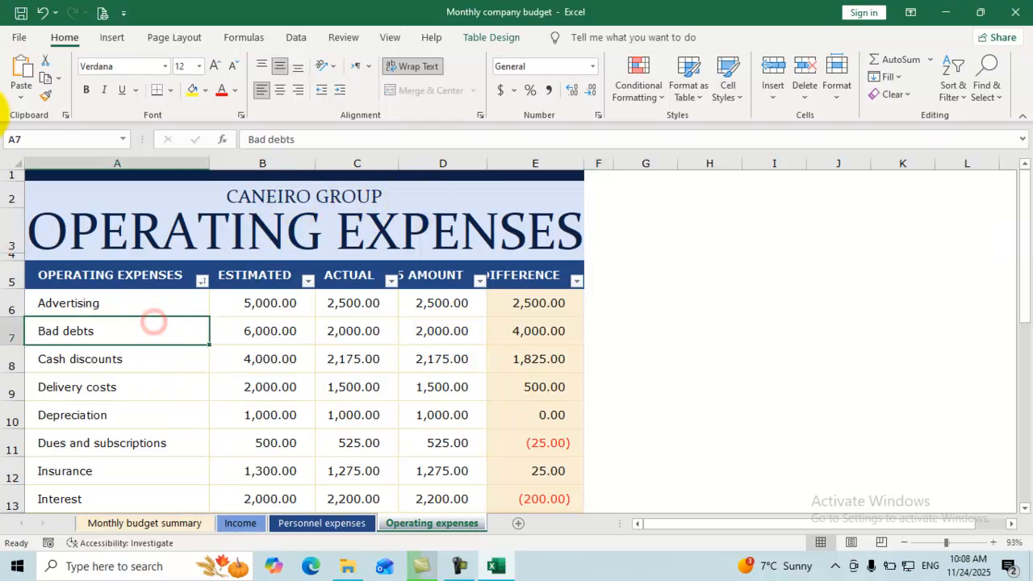
left_click(15, 38)
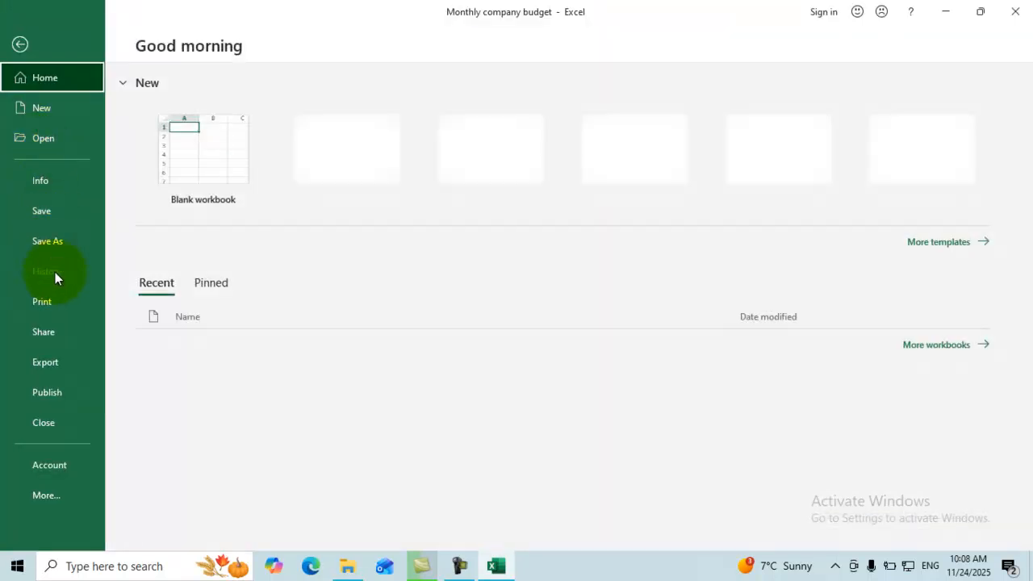
Set printing to Print Entire Workbook, view page 2 of the 6-page preview, and return to the sheet.
left_click(59, 301)
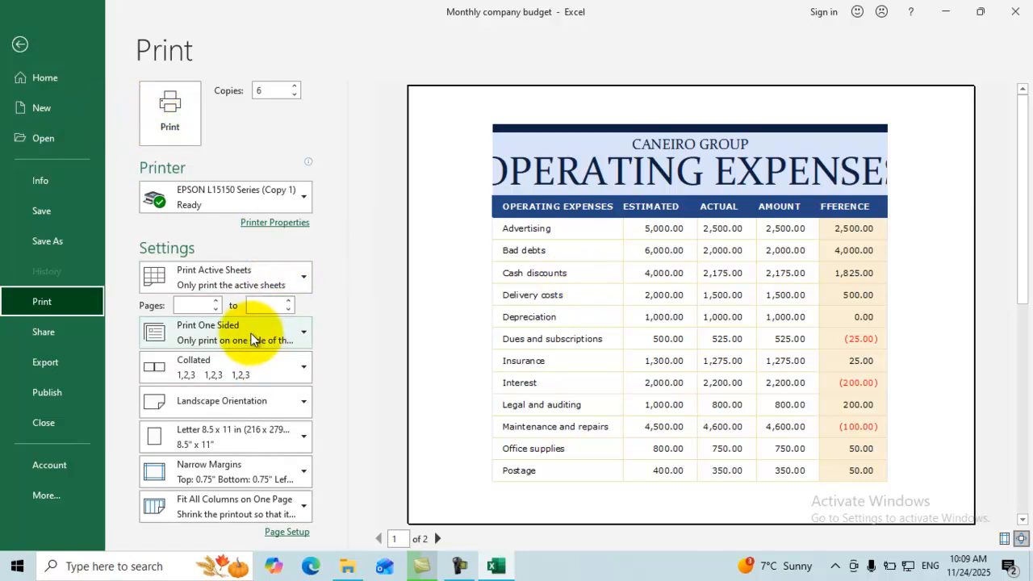
left_click(250, 278)
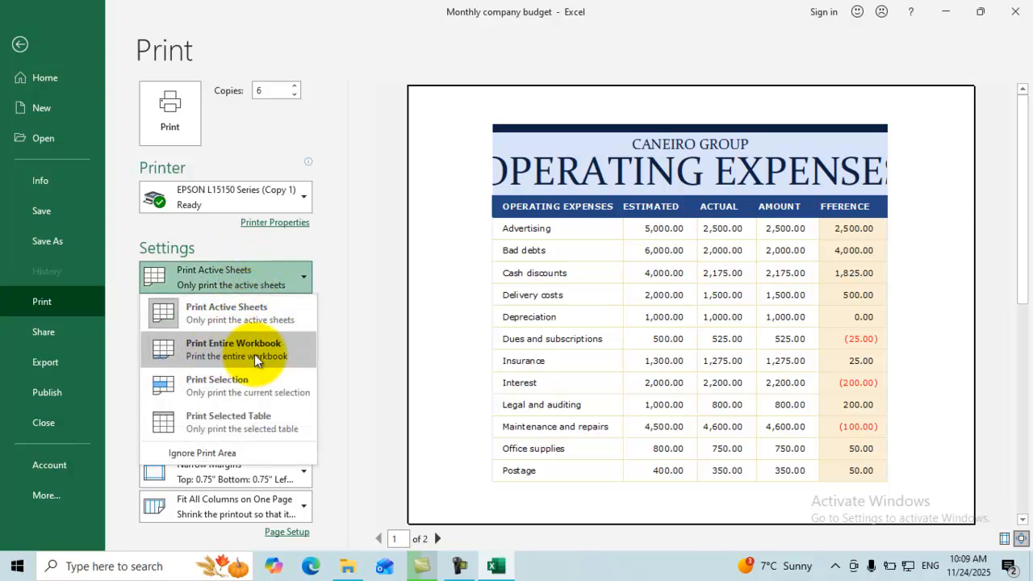
key("Escape")
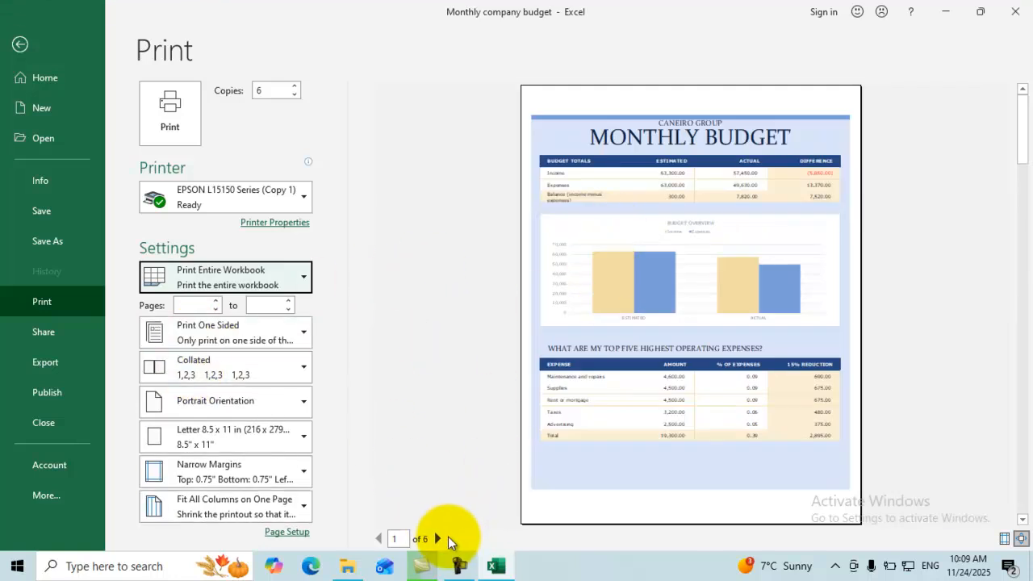
left_click(437, 537)
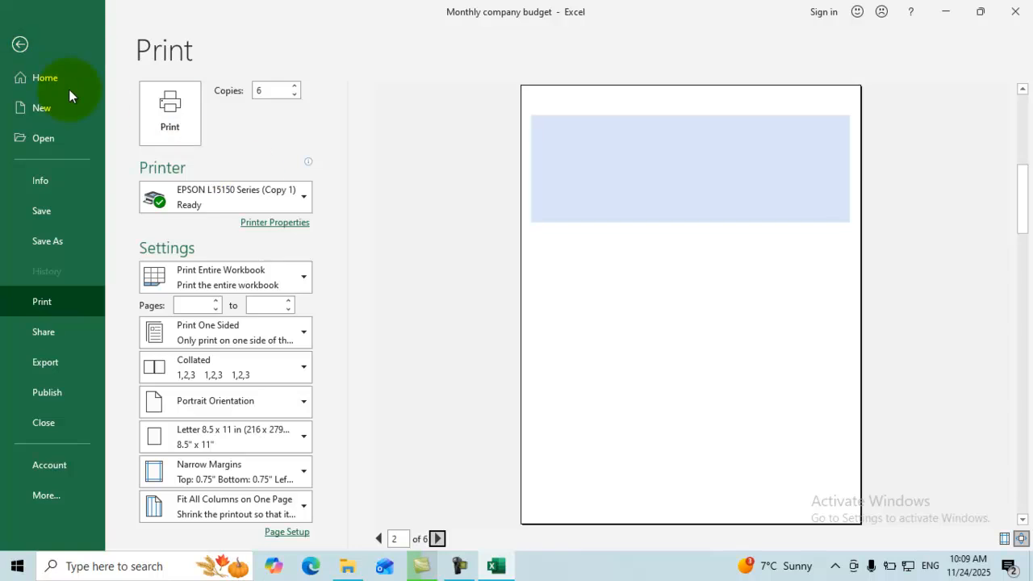
left_click(20, 44)
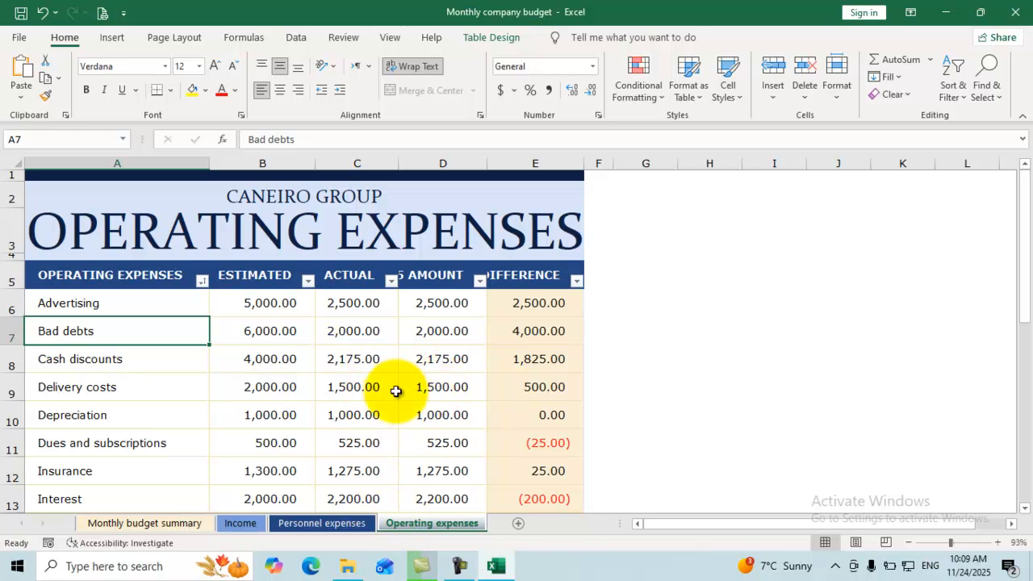
Check the print-what choices in Print settings, then go back to the Operating expenses sheet.
left_click(21, 39)
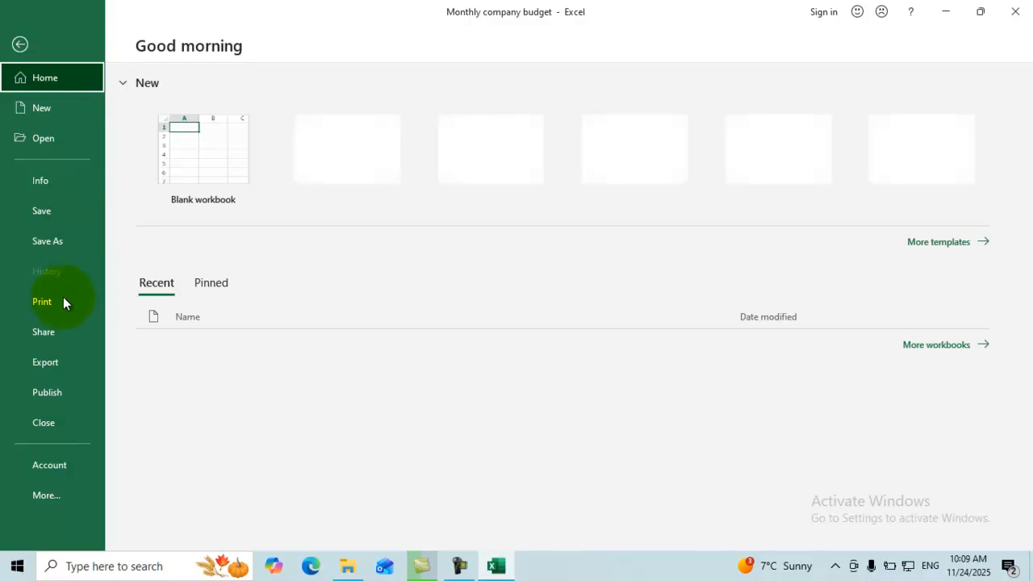
left_click(56, 302)
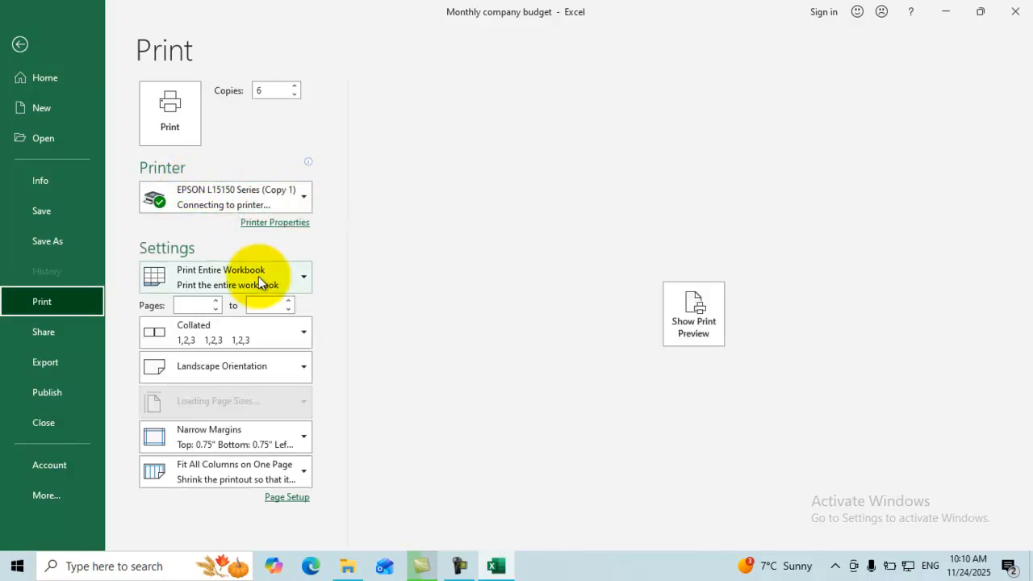
left_click(258, 276)
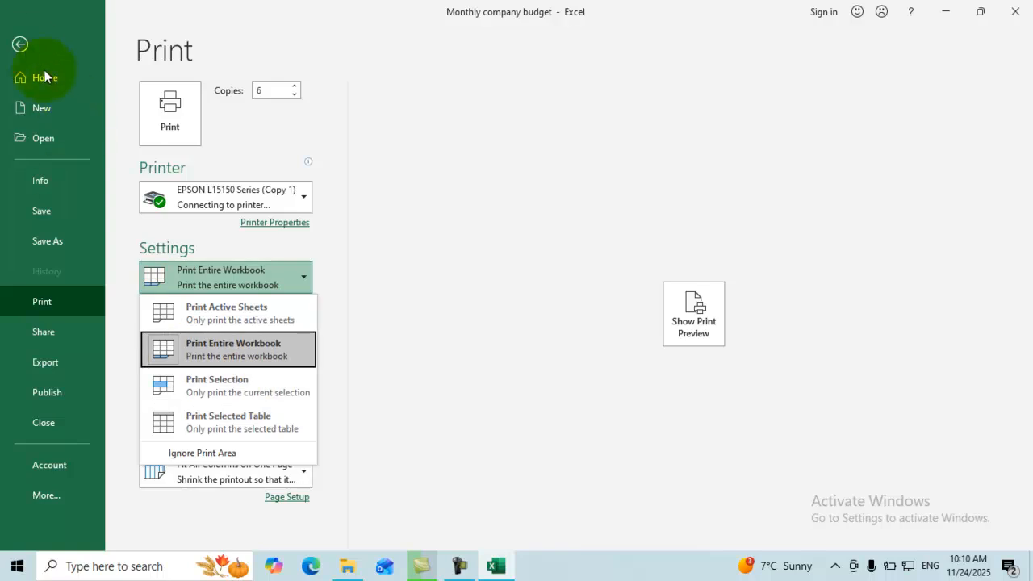
left_click(21, 44)
left_click(20, 43)
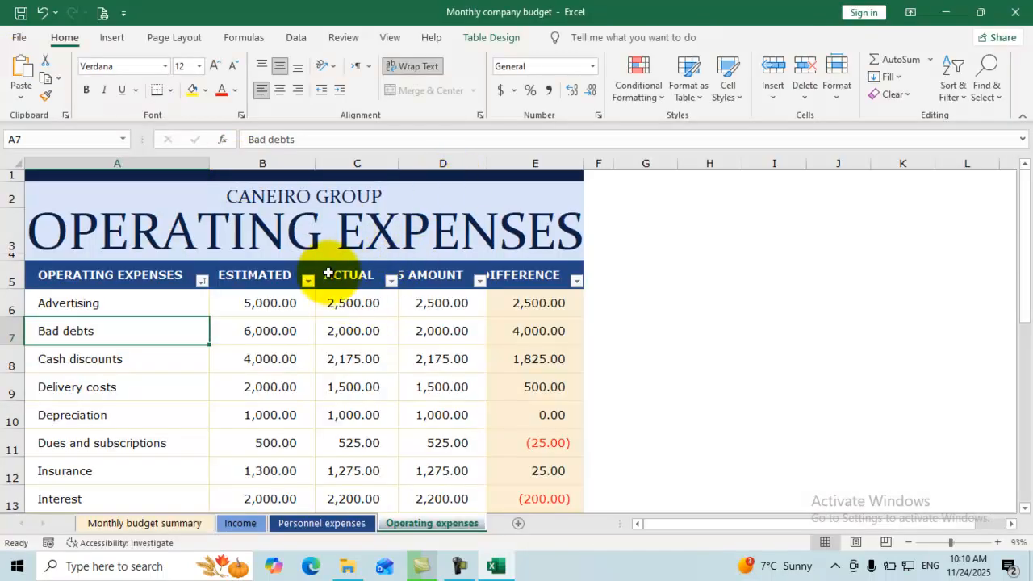
Select the expense names from A5 down column A and set printing to Print Selection.
left_click_drag(272, 264, 29, 414)
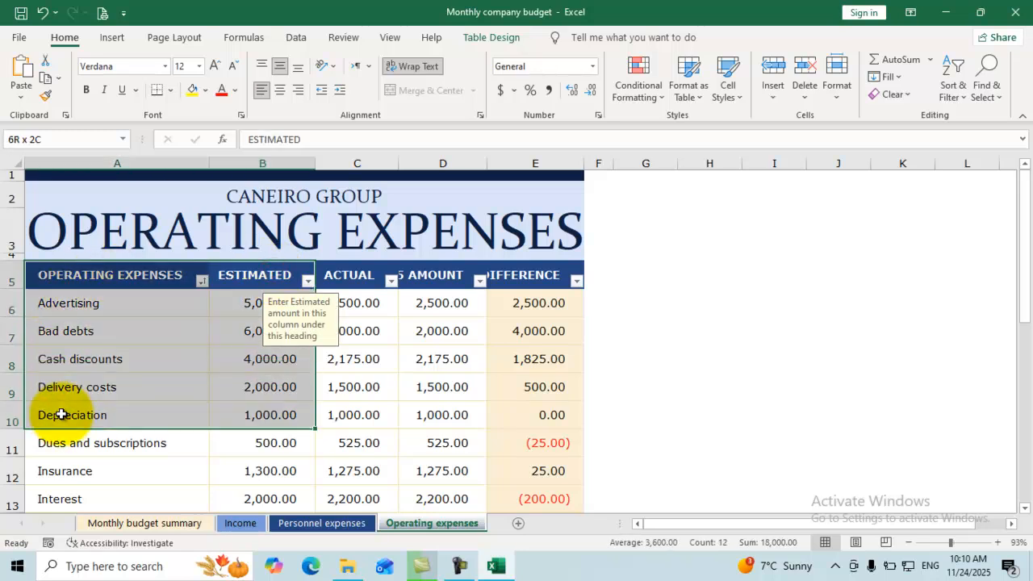
left_click(119, 273)
left_click_drag(119, 274, 100, 494)
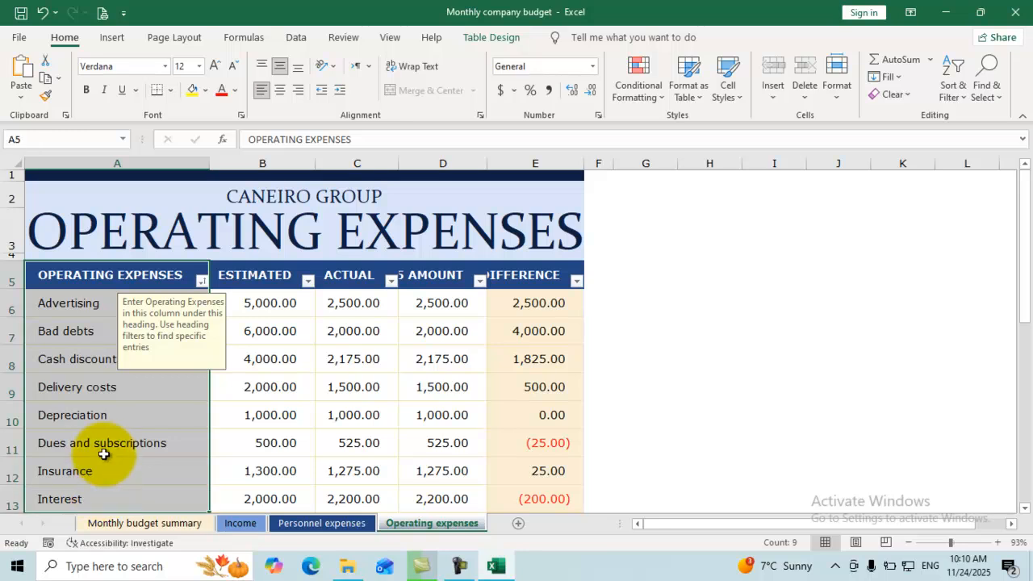
left_click(23, 40)
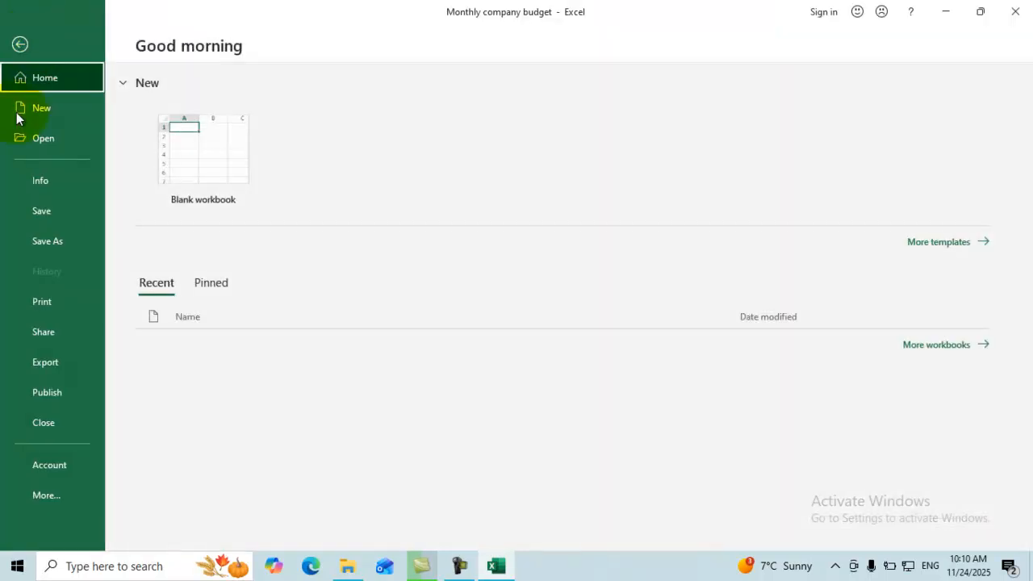
left_click(51, 307)
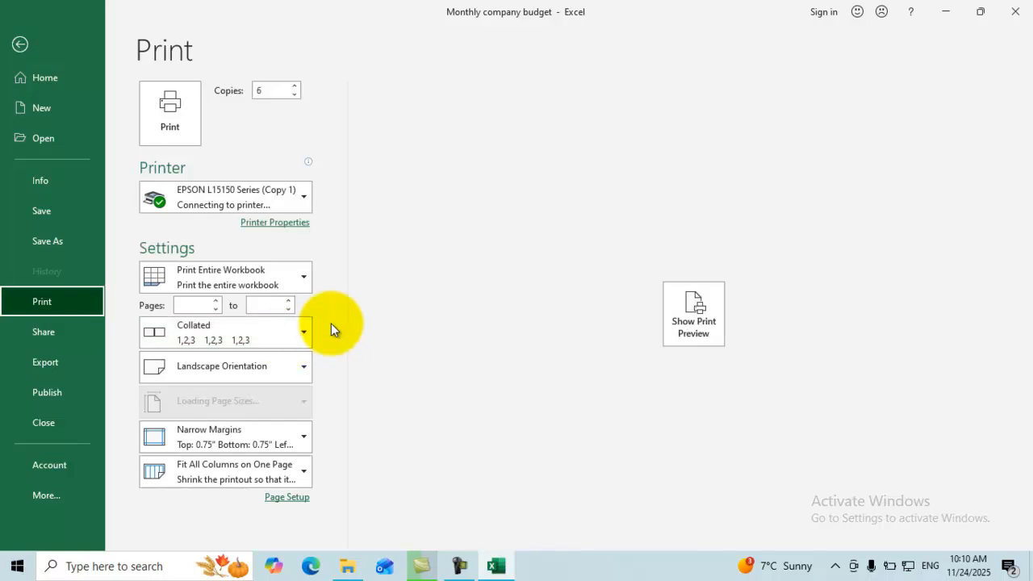
left_click(265, 276)
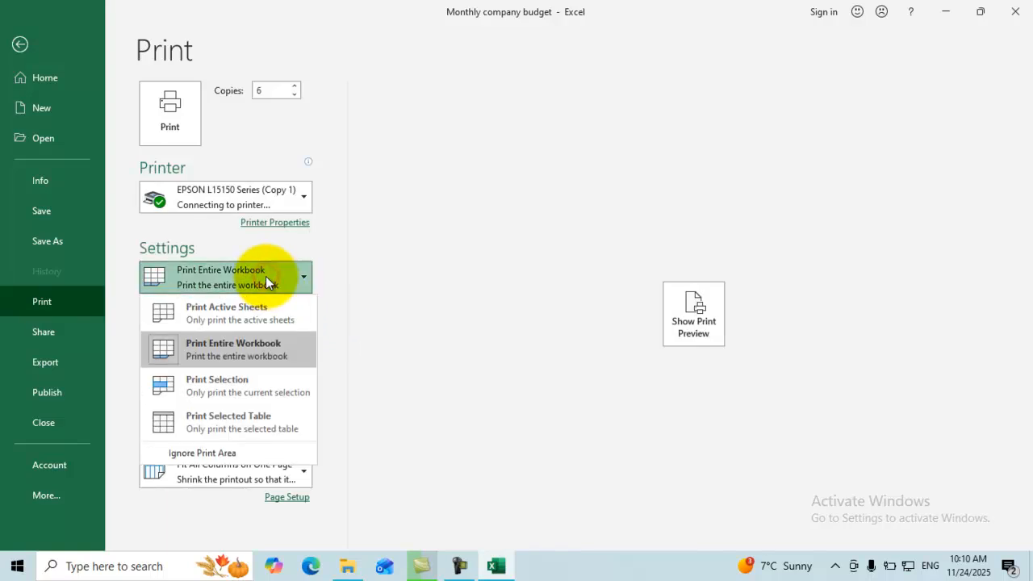
left_click(209, 388)
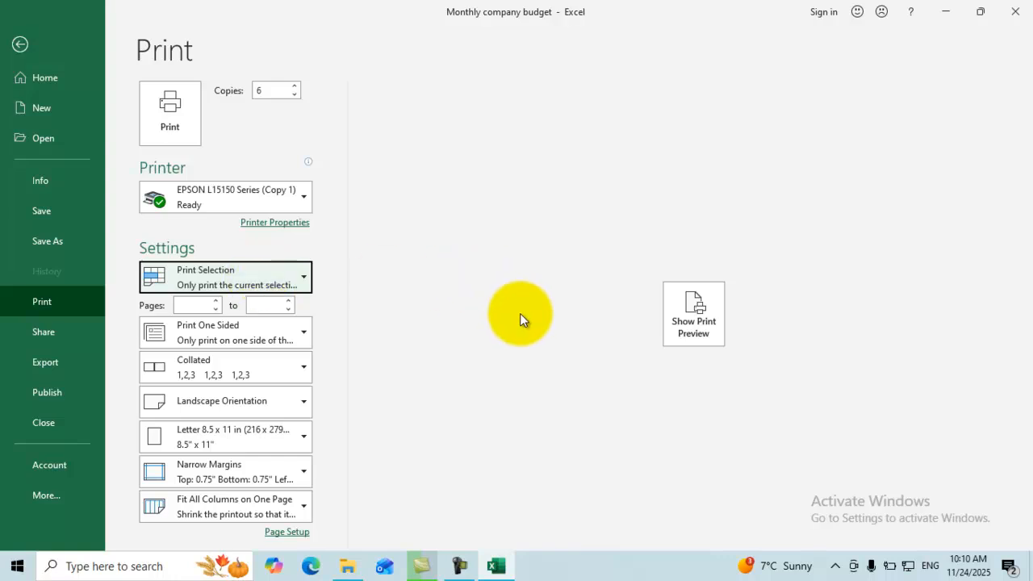
left_click(288, 282)
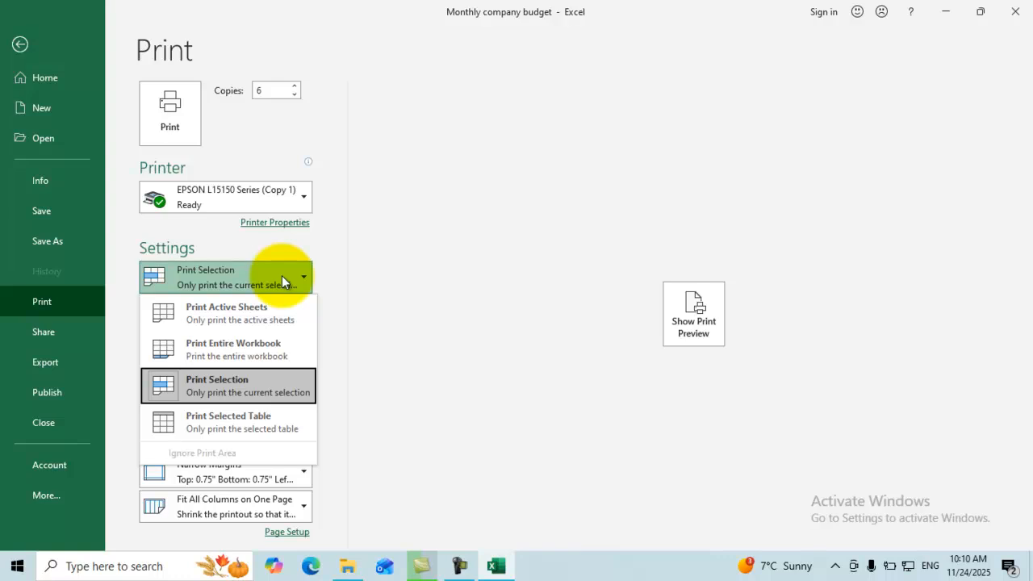
left_click(459, 564)
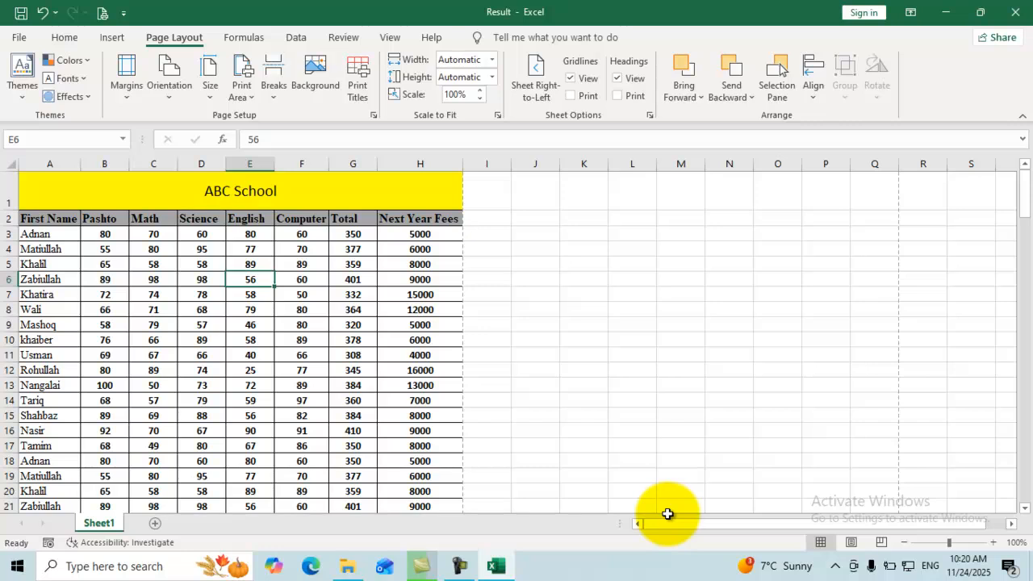
Select the school table from the top-left down to row 23, then open Print settings with Alt+F, P.
key("ctrl+Home")
key("shift+Down")
key("shift+Down")
key("shift+Down")
key("shift+Down")
key("shift+Down")
key("shift+Down")
key("shift+Down")
key("shift+Down")
key("shift+Down")
key("shift+Down")
key("shift+Down")
key("shift+Down")
key("shift+Down")
key("shift+Down")
key("shift+Down")
key("shift+Down")
key("shift+Down")
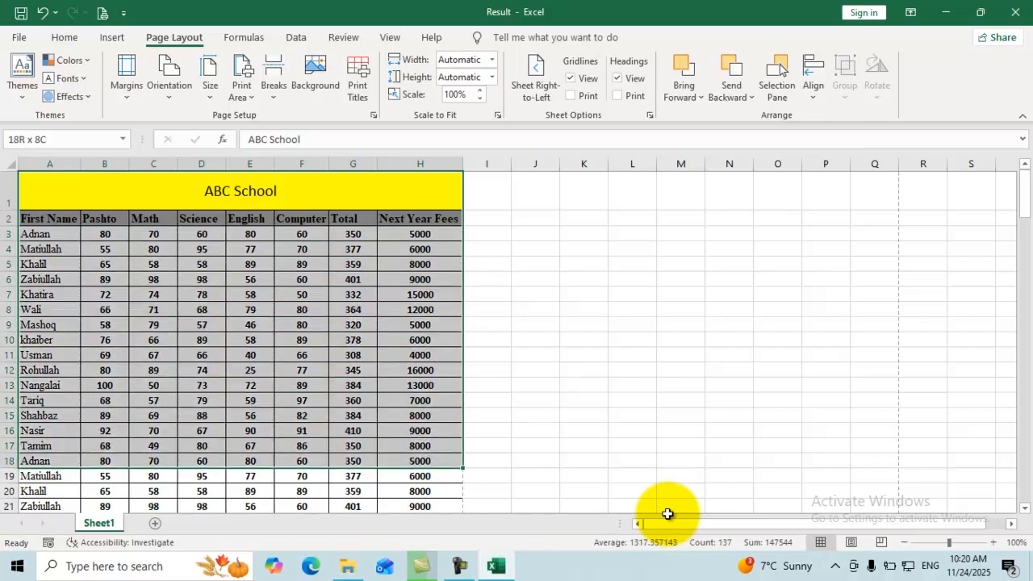
key("shift+Down")
key("shift+Down")
key("shift+Down")
key("shift+Down")
key("shift+Down")
key("shift+Down")
key("shift+Down")
key("shift+Down")
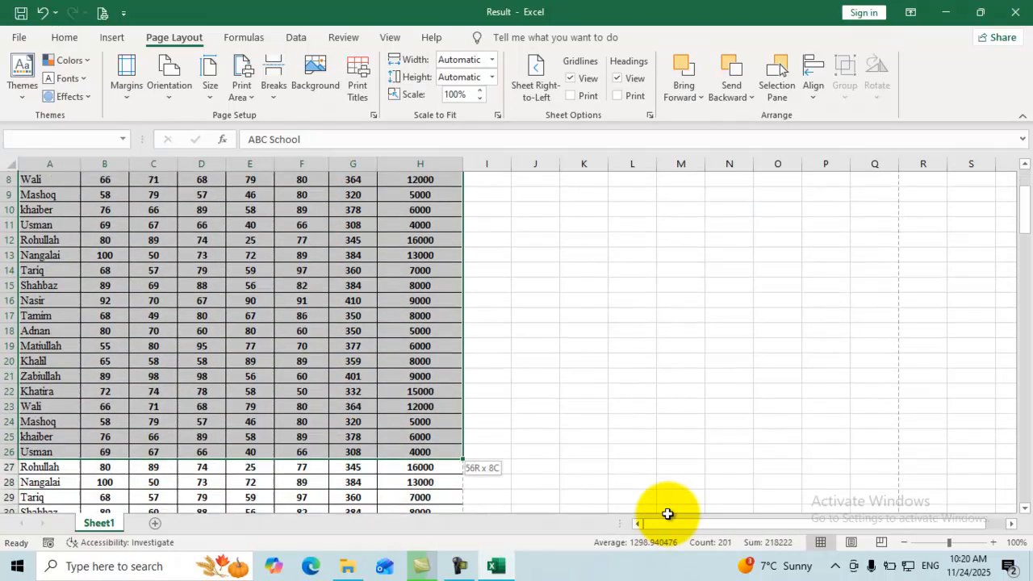
key("shift+Up")
key("shift+Up")
key("shift+Up")
key("shift+Up")
key("shift+Up")
key("shift+Up")
key("shift+Up")
key("shift+Up")
key("shift+Up")
key("shift+Up")
key("shift+Up")
key("shift+Up")
key("shift+Up")
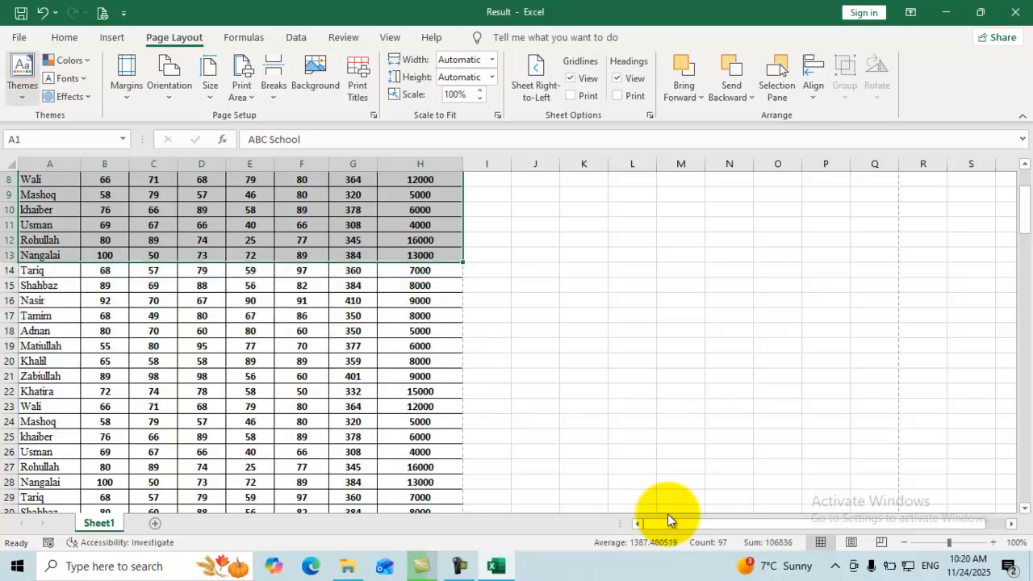
key("alt+f")
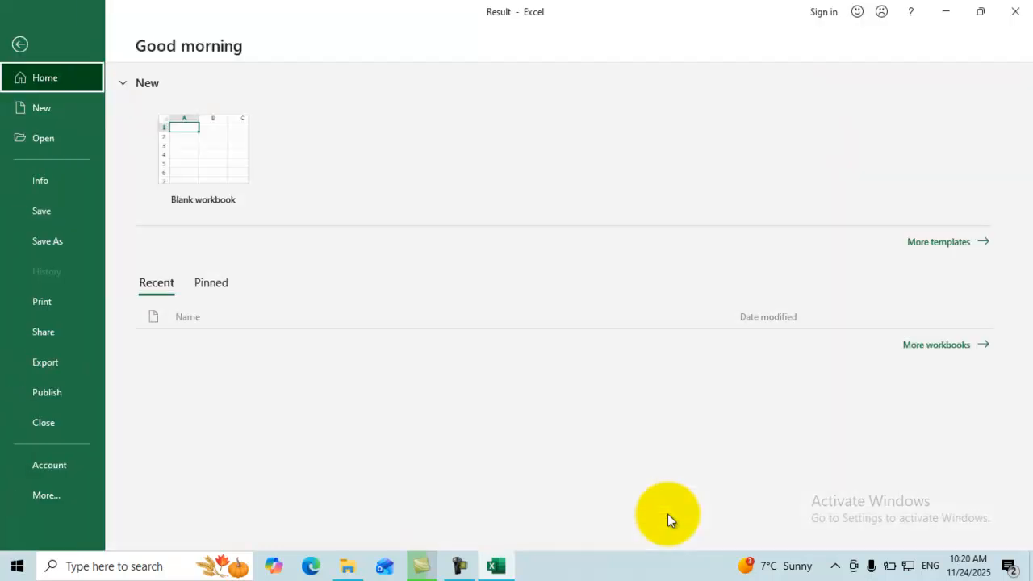
key("p")
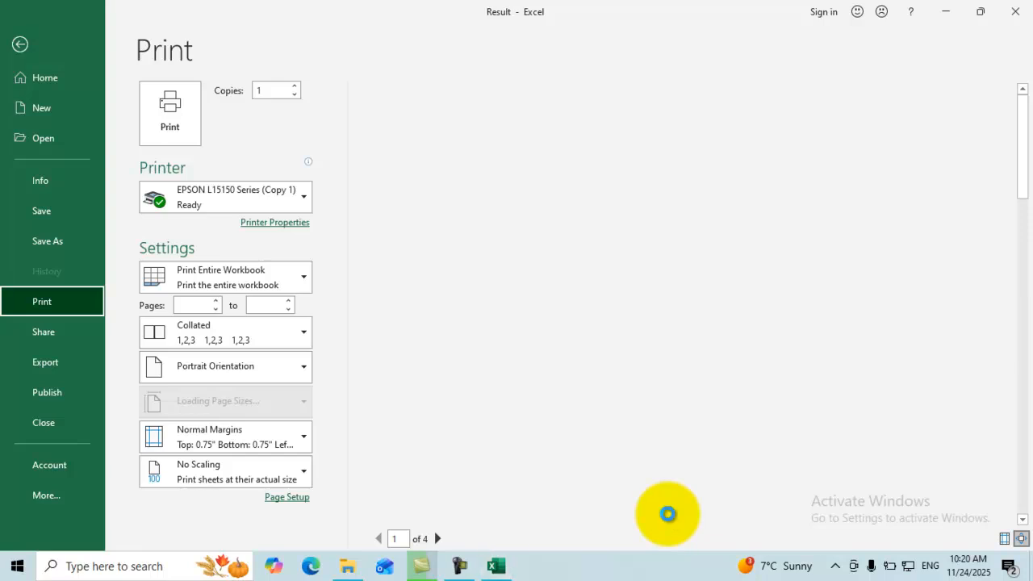
Try Print Selection, then switch the print area to Print Active Sheets for a 4-page preview.
key("a")
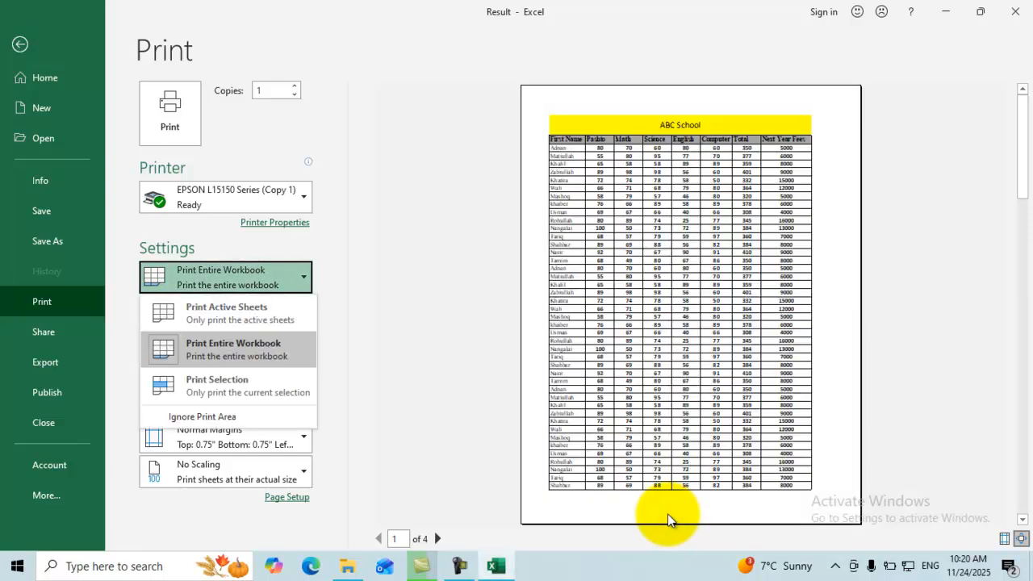
key("Down")
key("Escape")
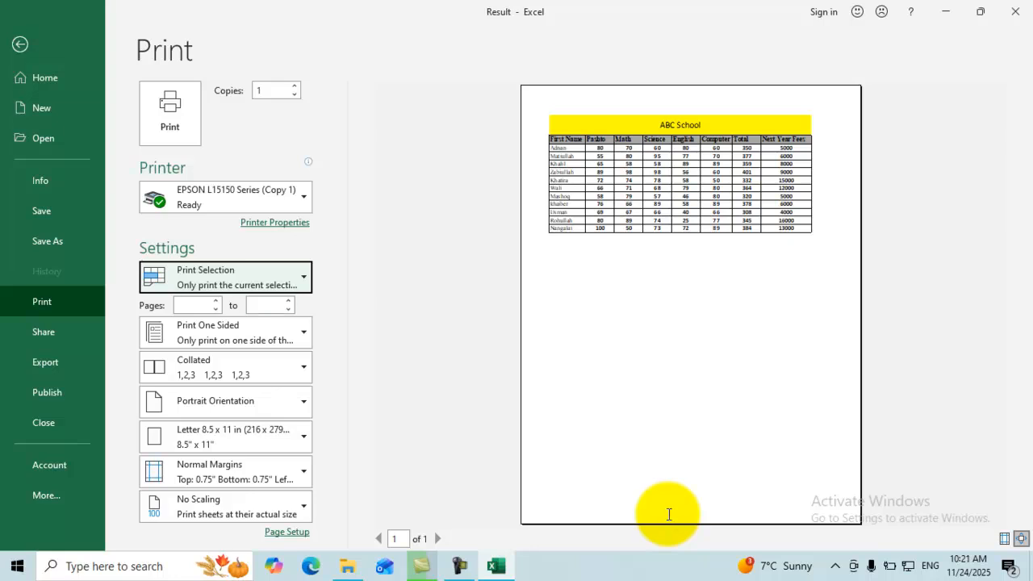
key("space")
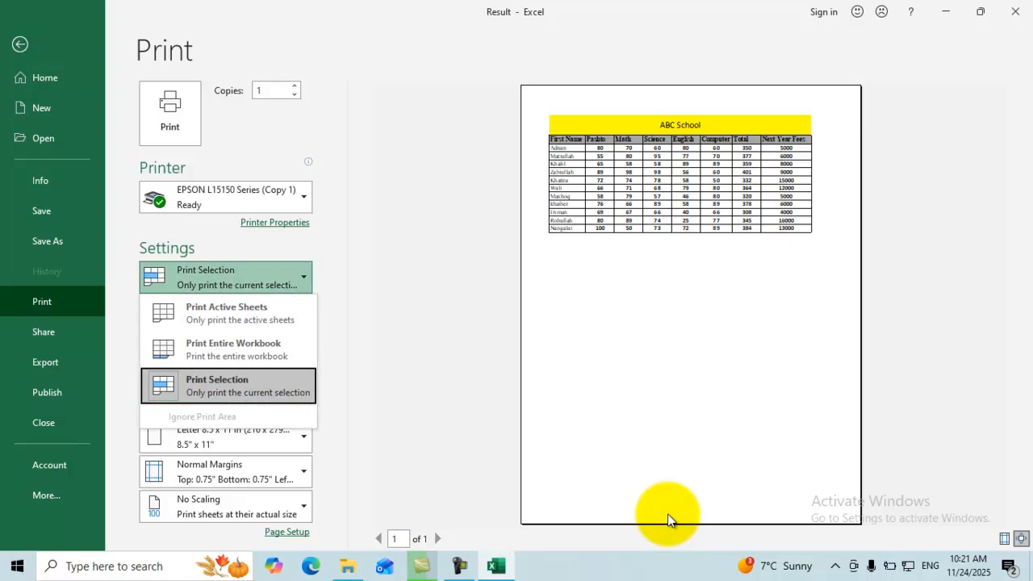
key("Up")
key("Up")
key("Escape")
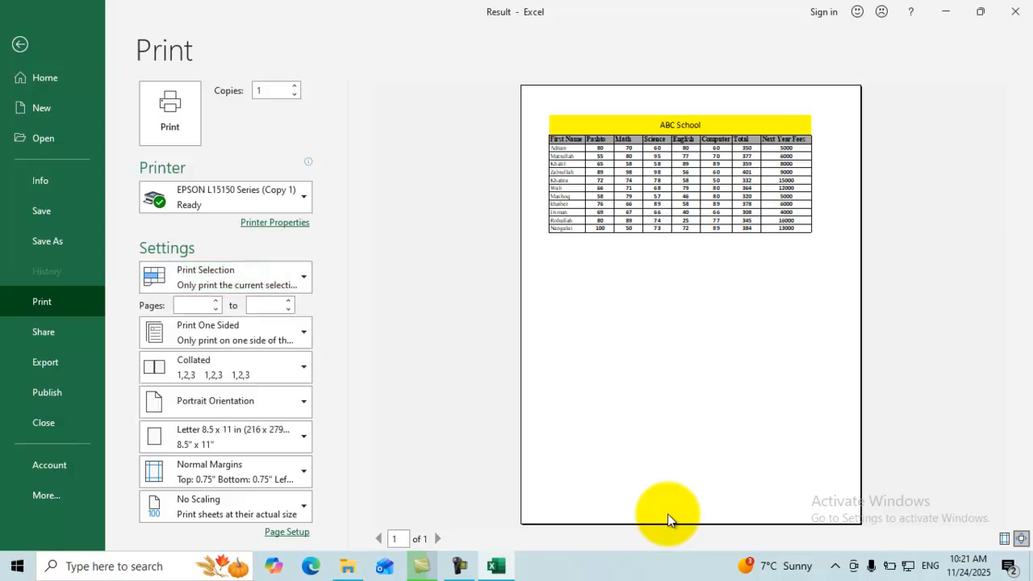
left_click(667, 518)
key("Up")
key("Up")
key("Tab")
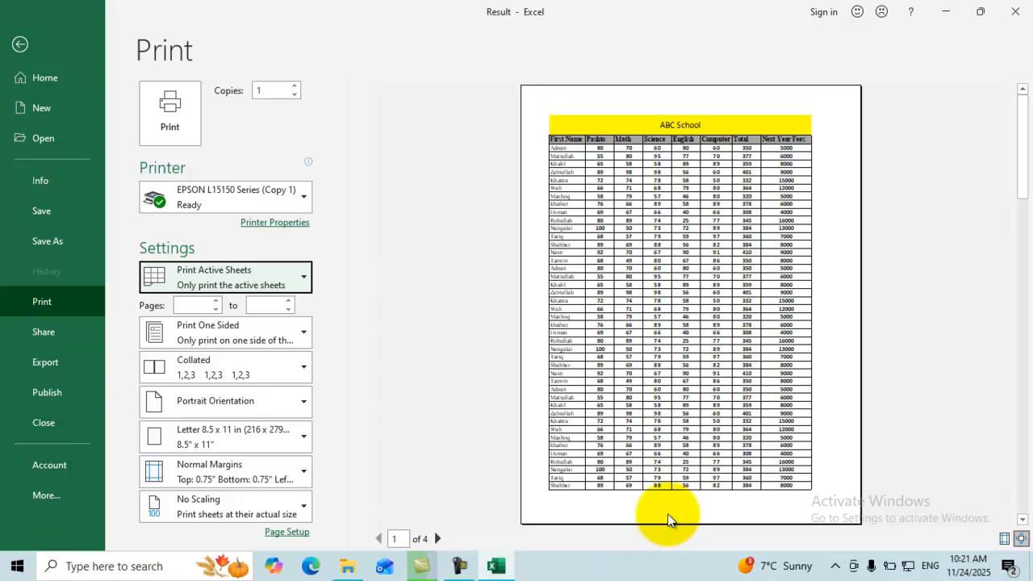
key("Tab")
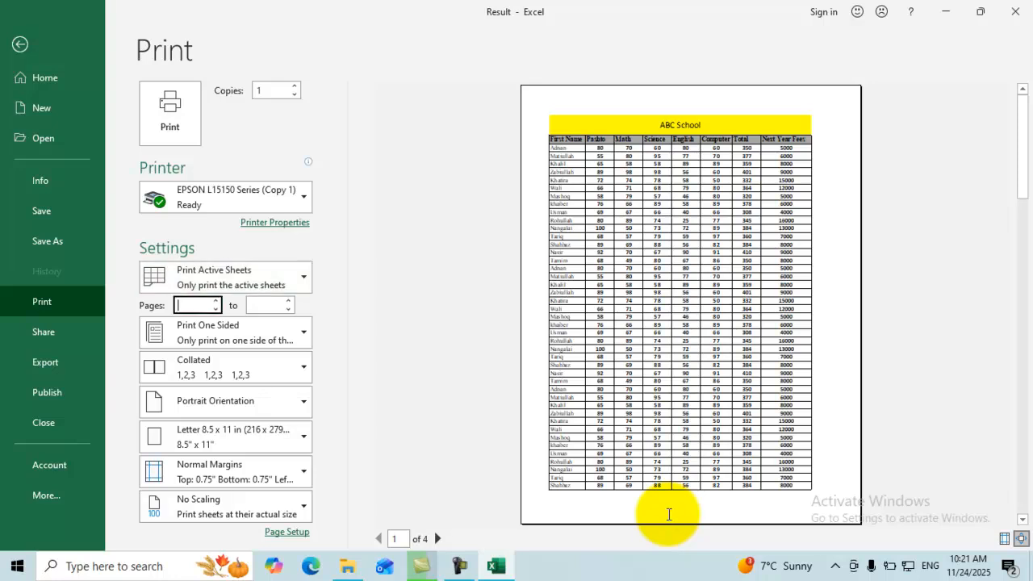
type("1")
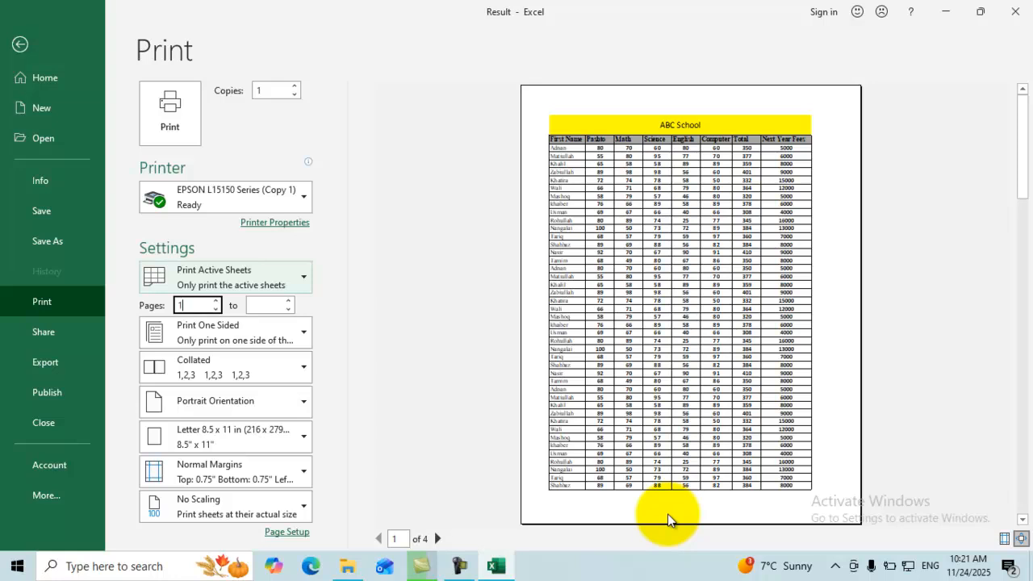
key("Tab")
type("3")
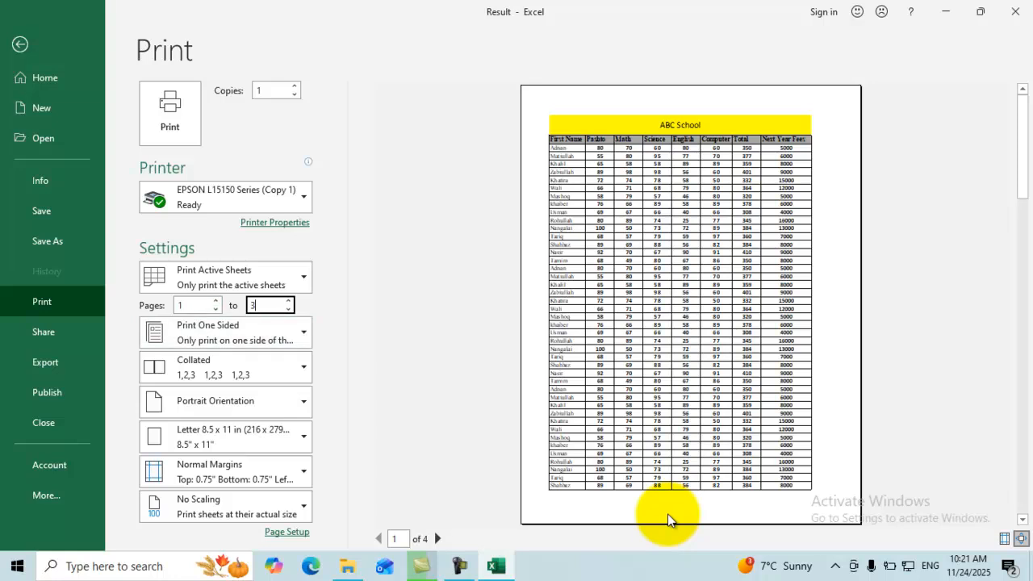
key("shift+Tab")
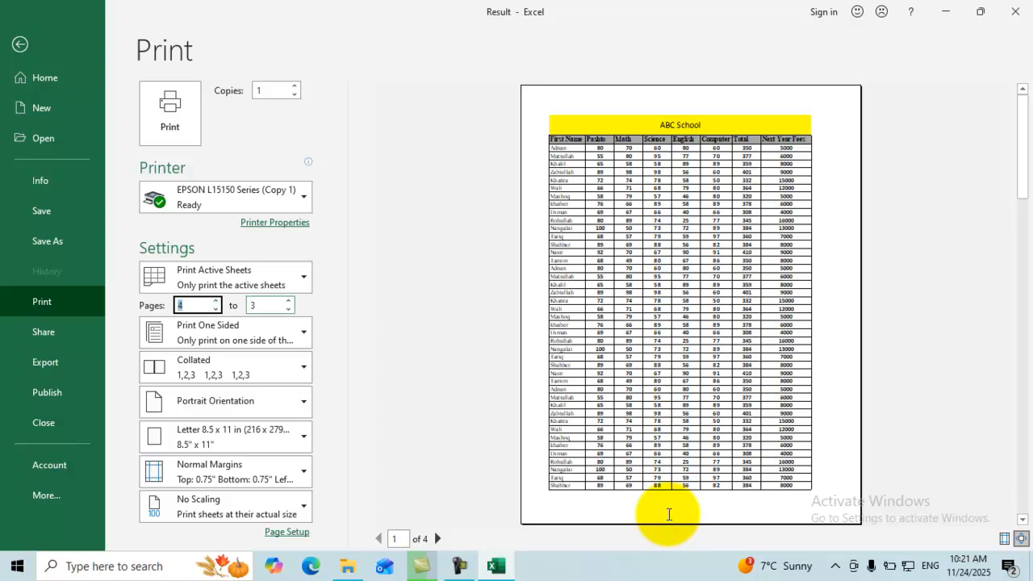
key("Tab")
key("Up")
key("Up")
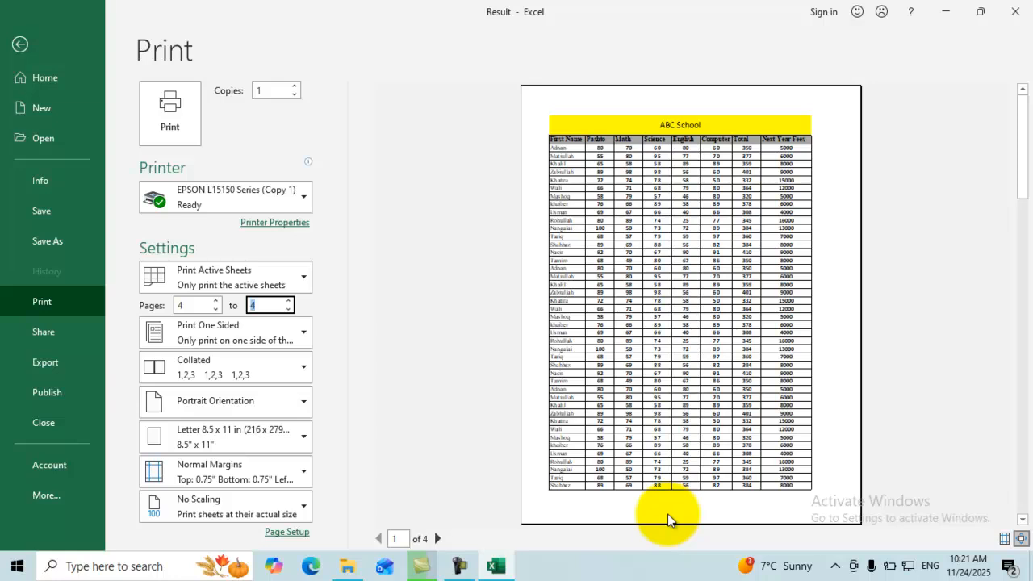
type("4")
key("BackSpace")
key("shift+Tab")
key("BackSpace")
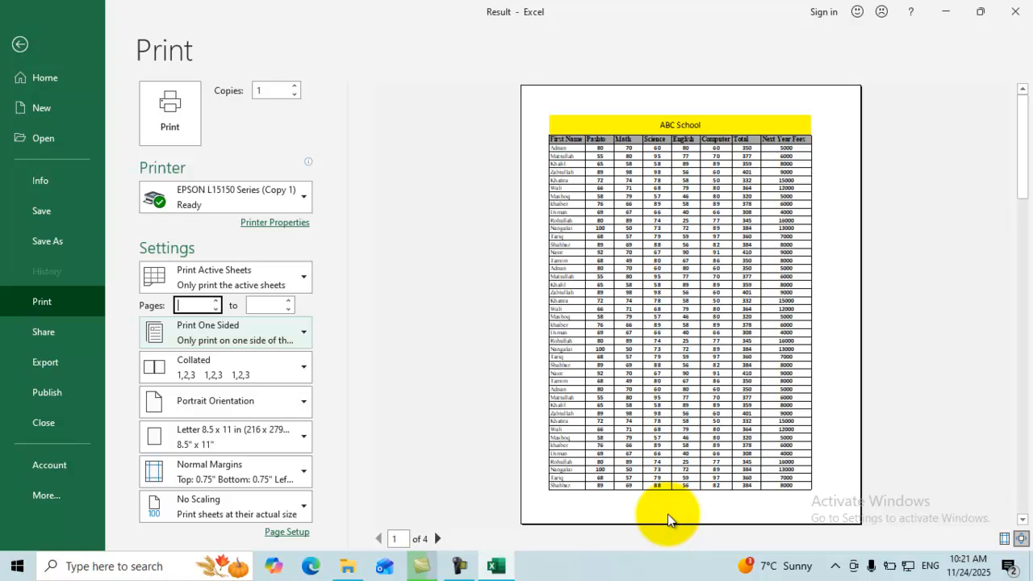
Try Print on Both Sides (long edge), then revert to Print One Sided.
left_click(225, 332)
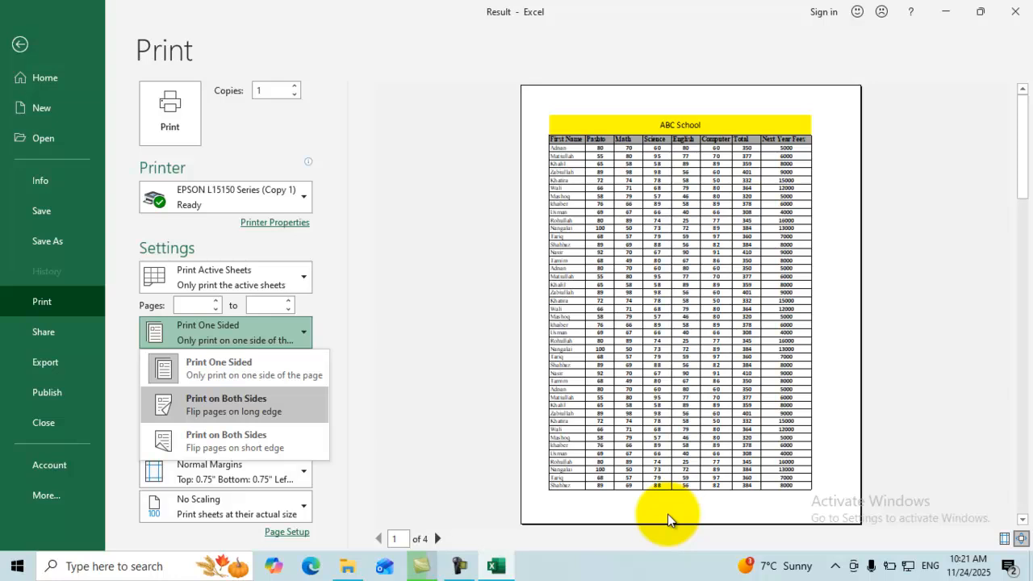
key("Escape")
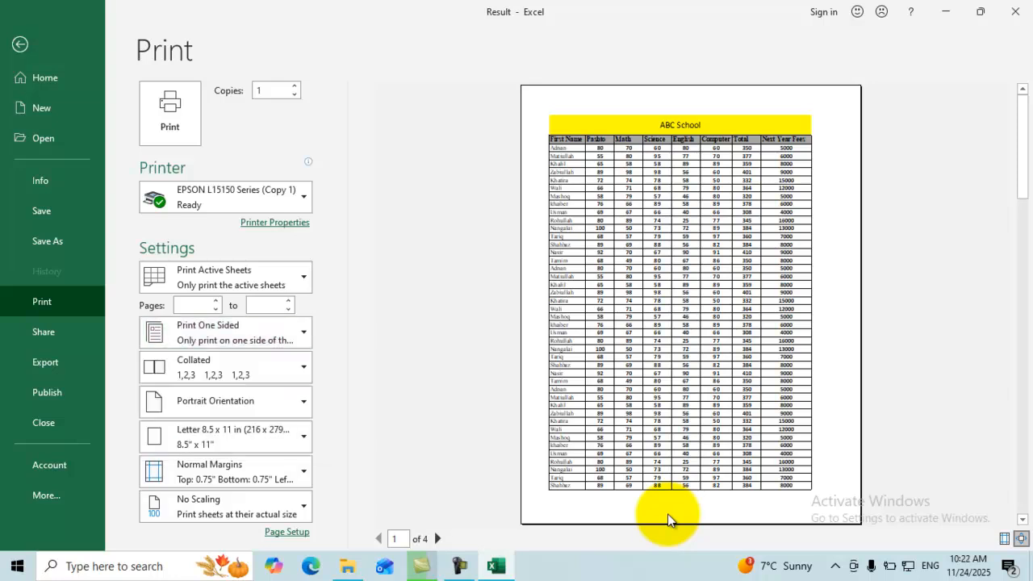
key("Down")
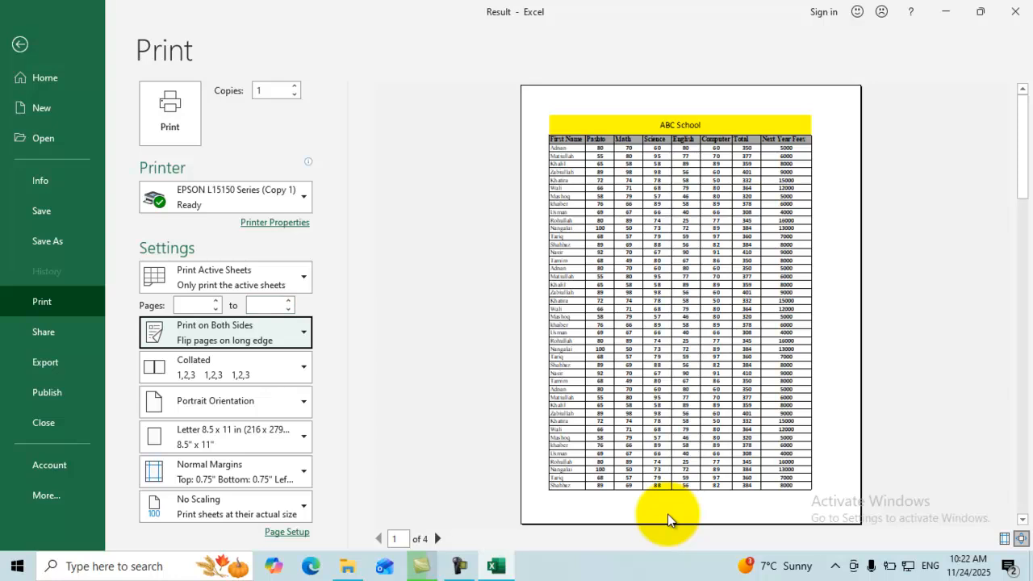
key("alt+Down")
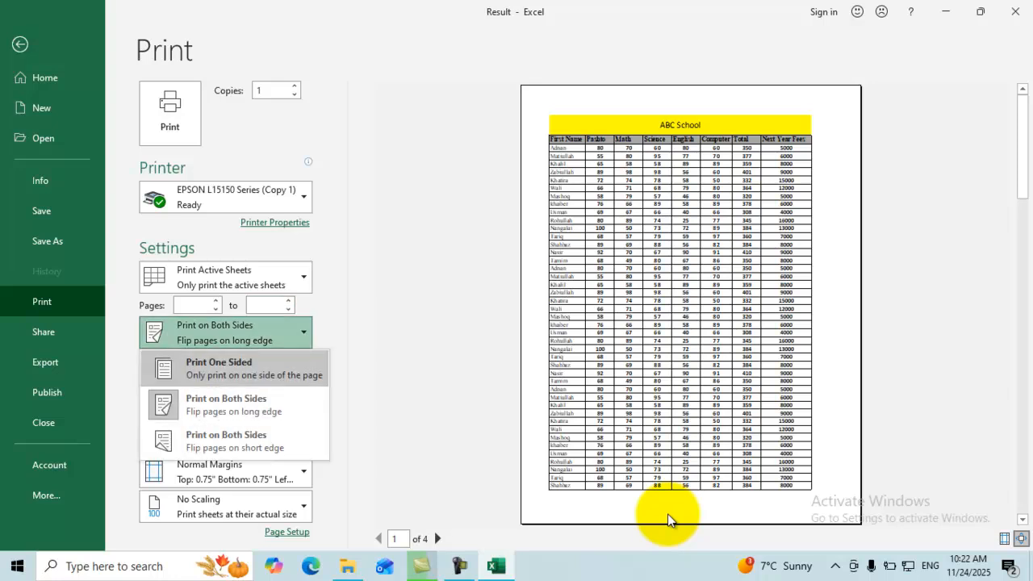
key("Escape")
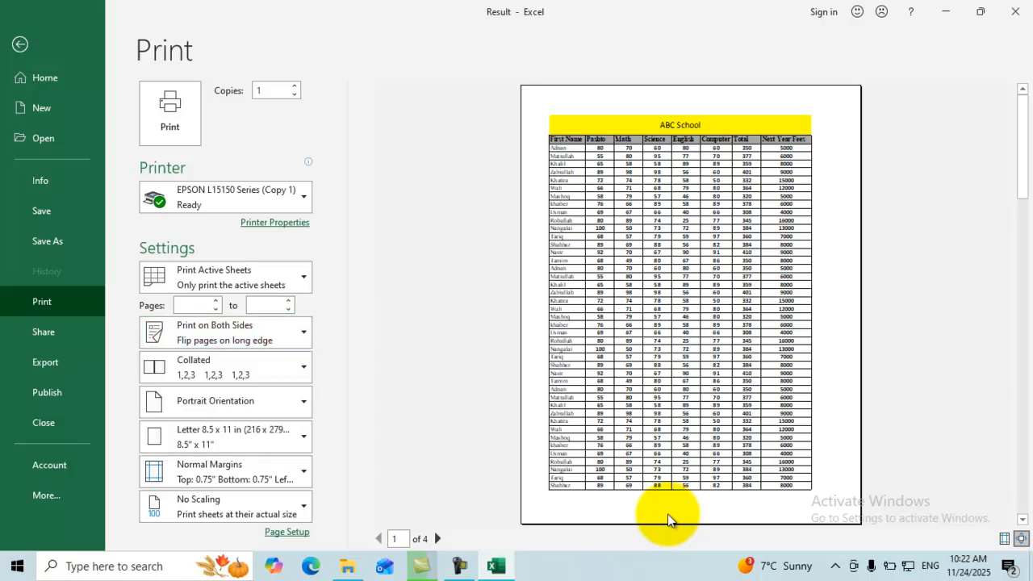
key("Up")
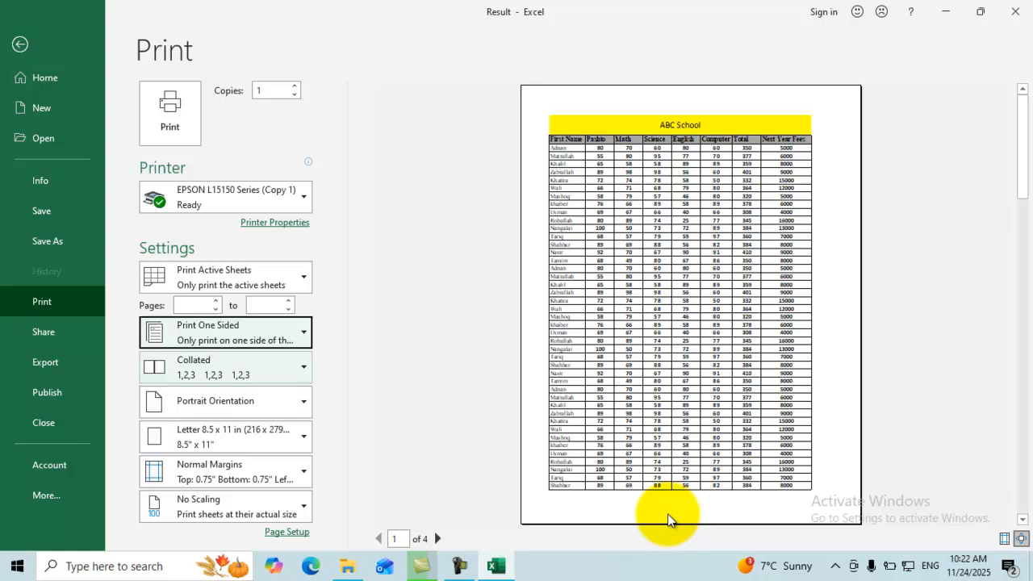
key("Tab")
key("alt+Down")
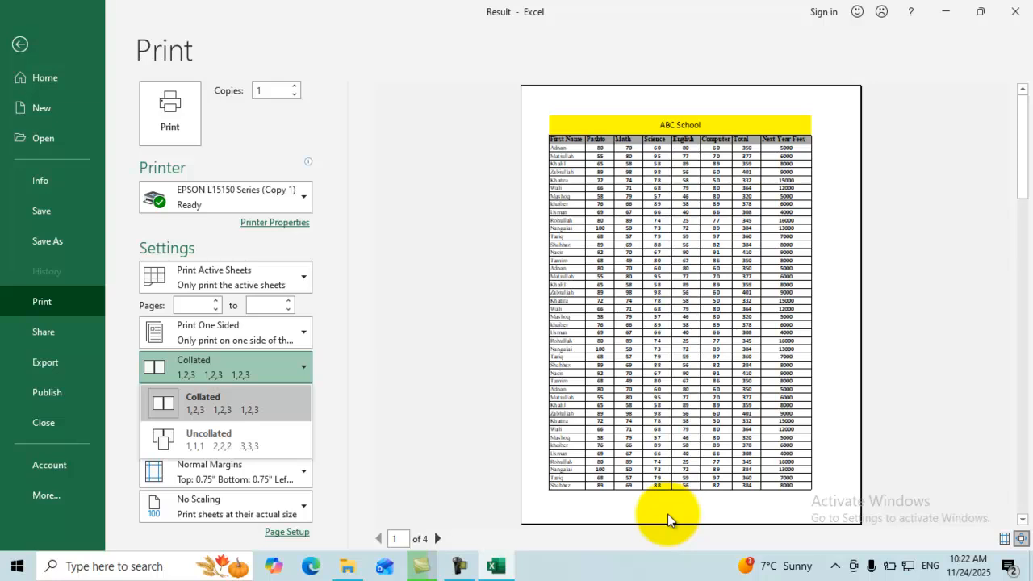
Set the printout to 3 copies and choose Uncollated.
key("Down")
key("Escape")
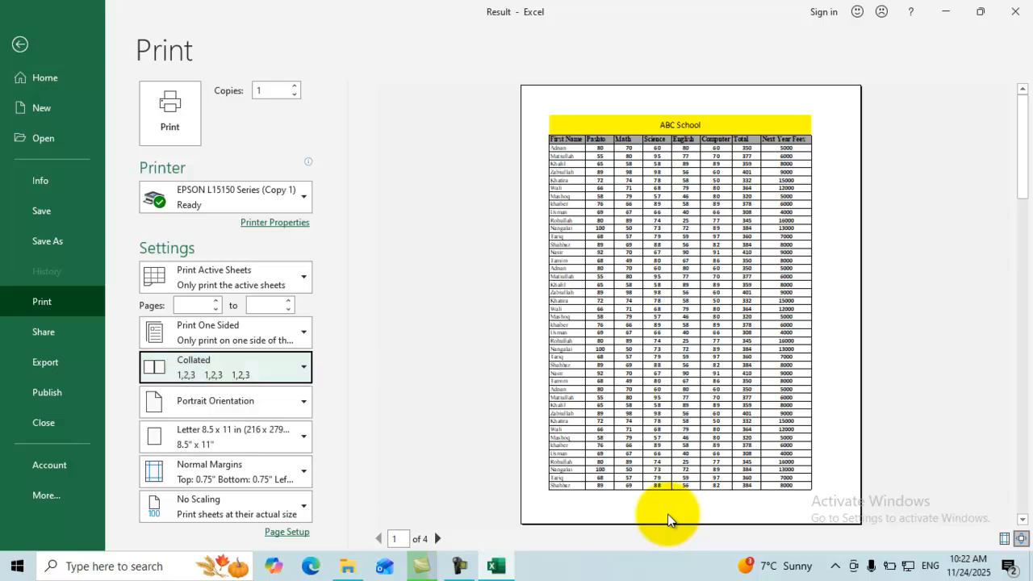
key("Up")
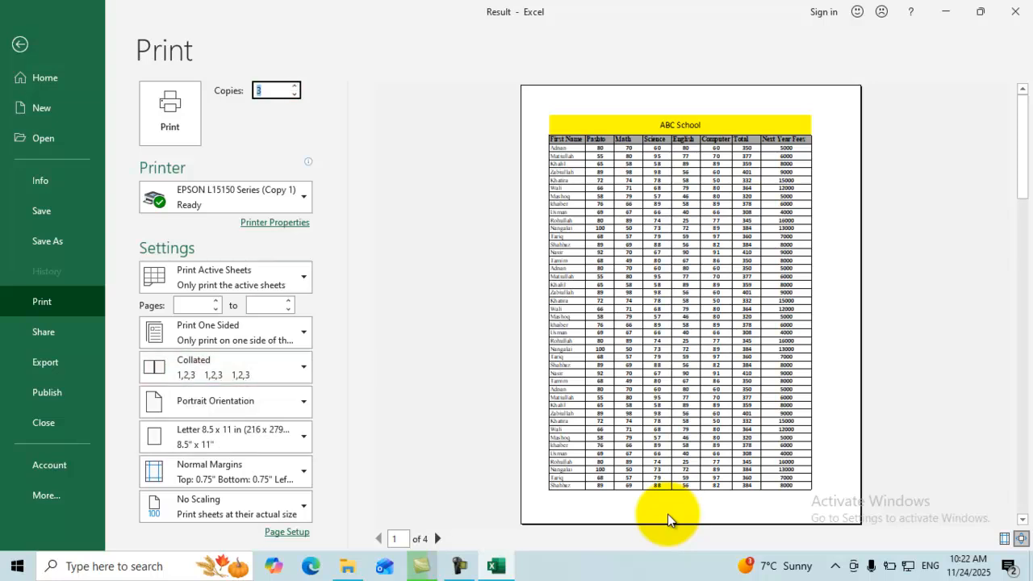
left_click(225, 367)
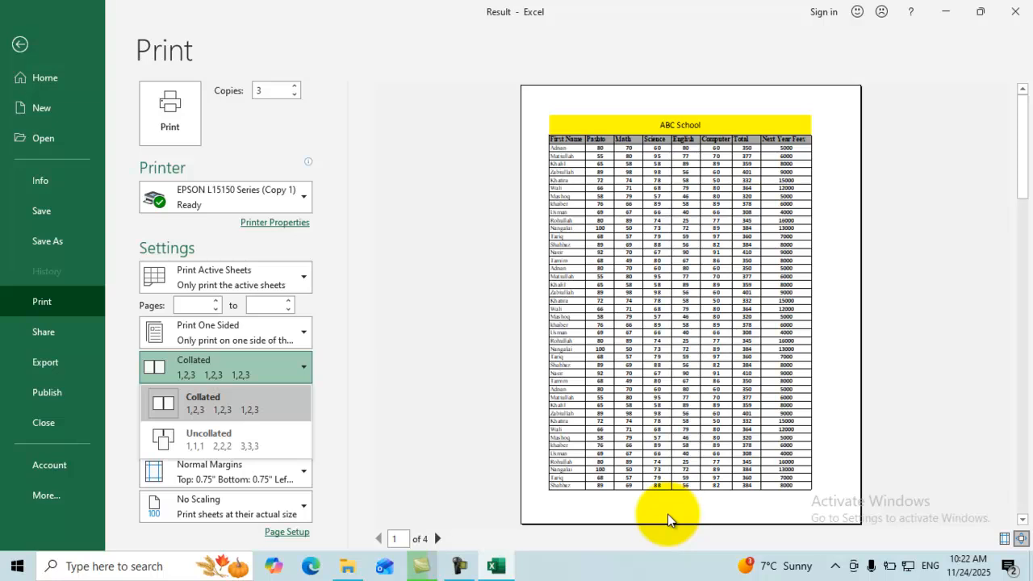
key("Down")
key("Down")
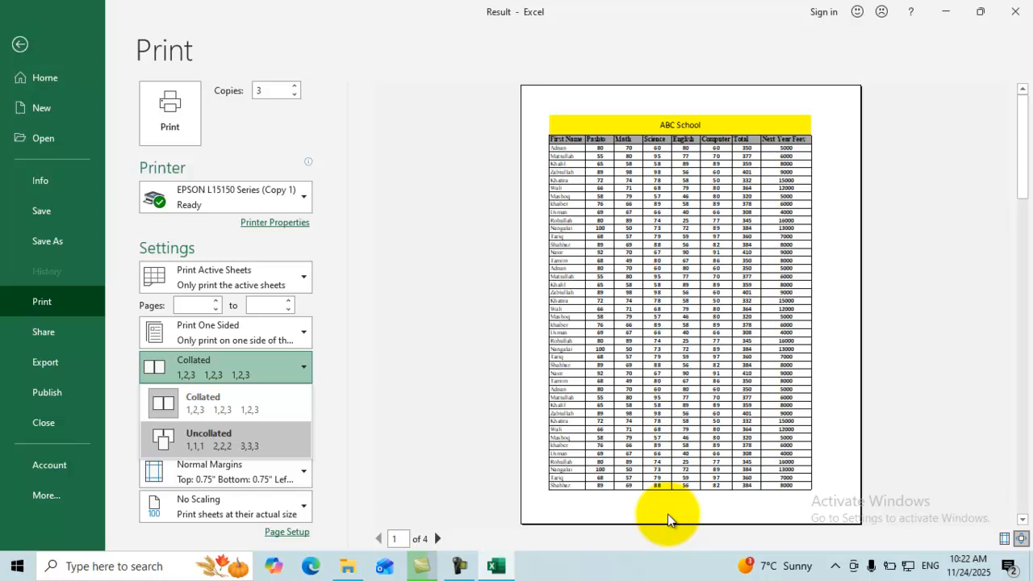
key("Return")
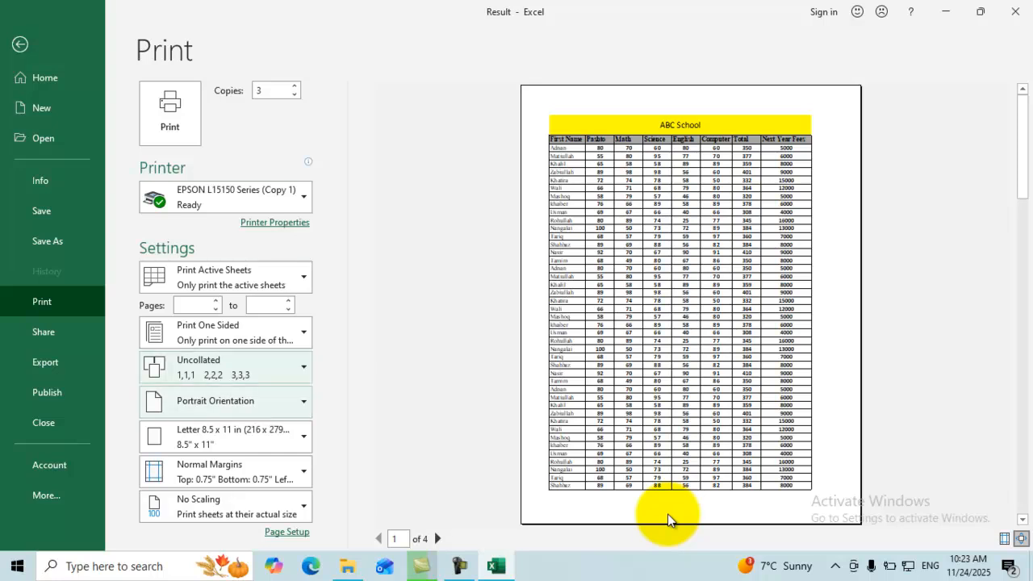
left_click(226, 401)
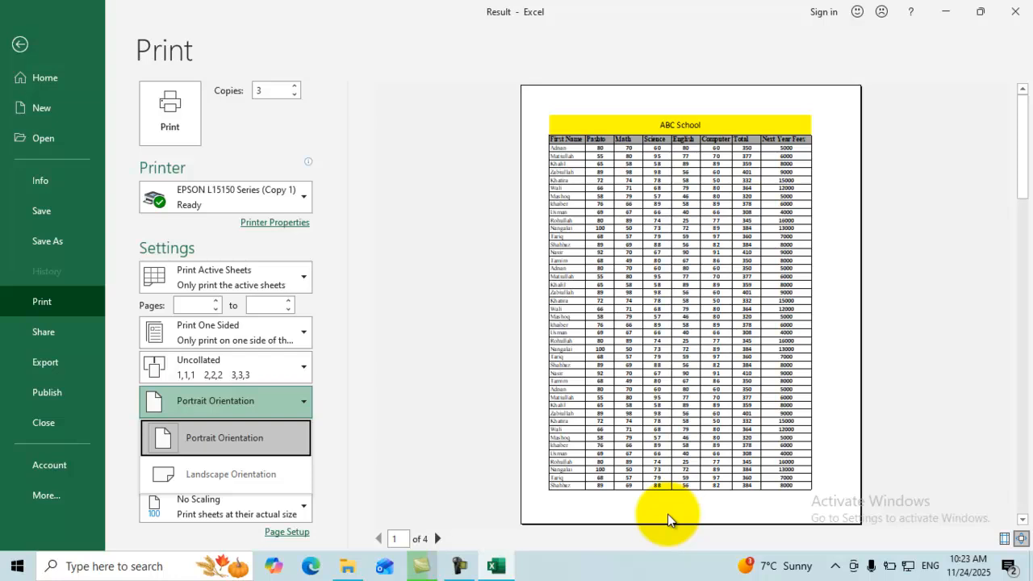
Widen column G to 16.86 and column F to 14.57, then reopen the File backstage.
key("Escape")
key("Escape")
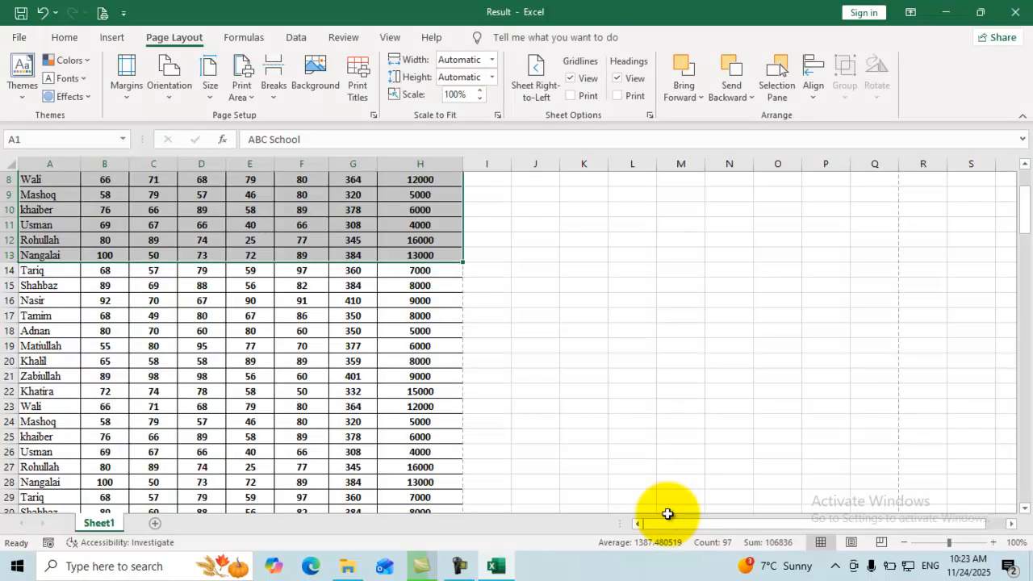
scroll(667, 514, "up", 3)
left_click_drag(377, 164, 422, 164)
left_click_drag(329, 164, 355, 164)
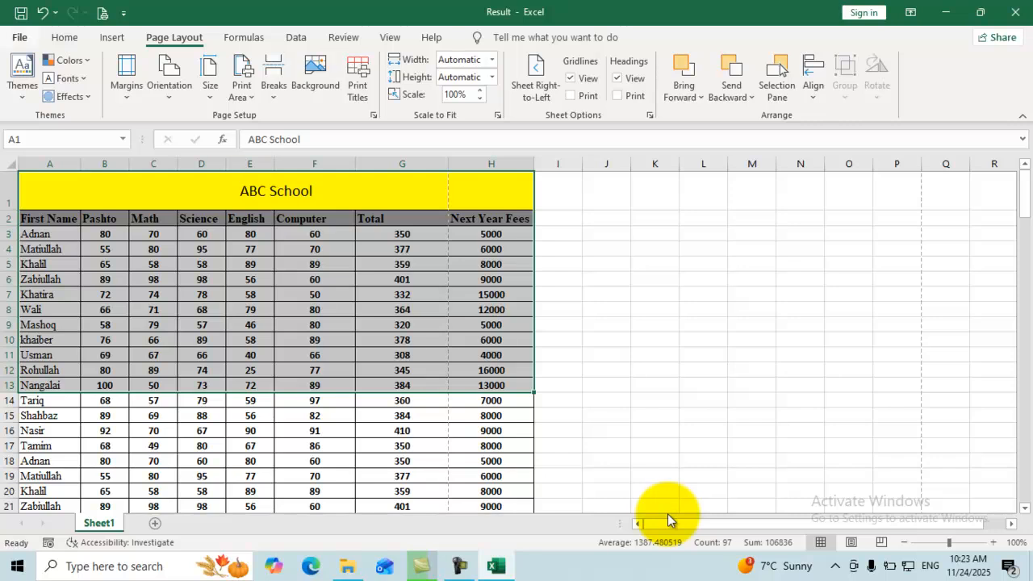
key("alt+f")
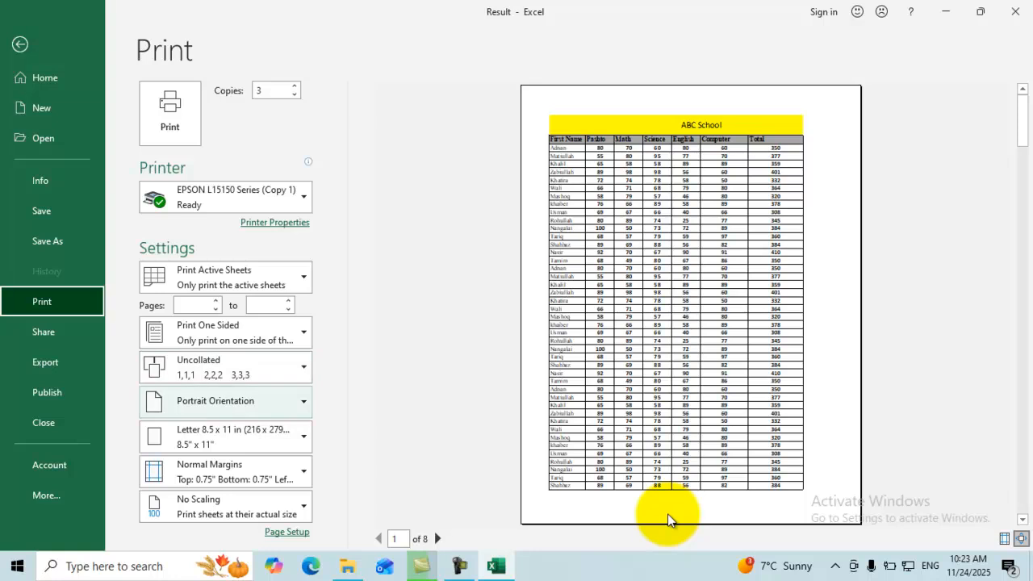
key("Return")
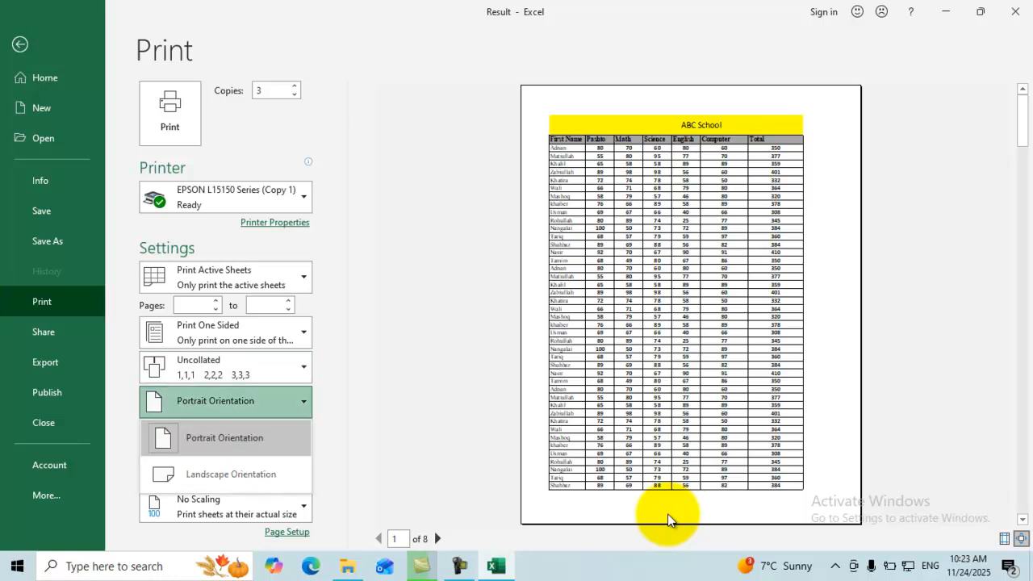
key("Escape")
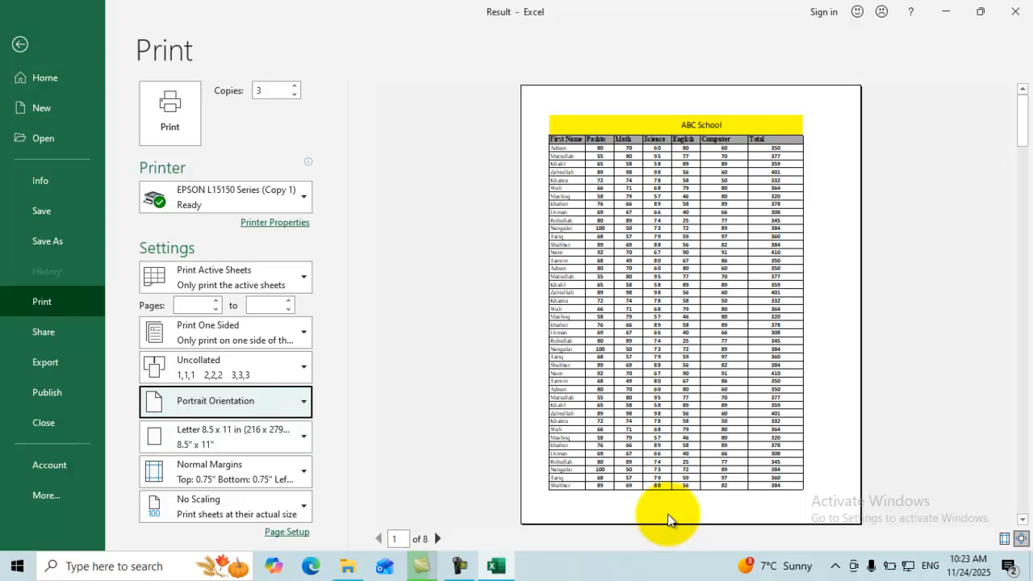
key("Return")
key("Down")
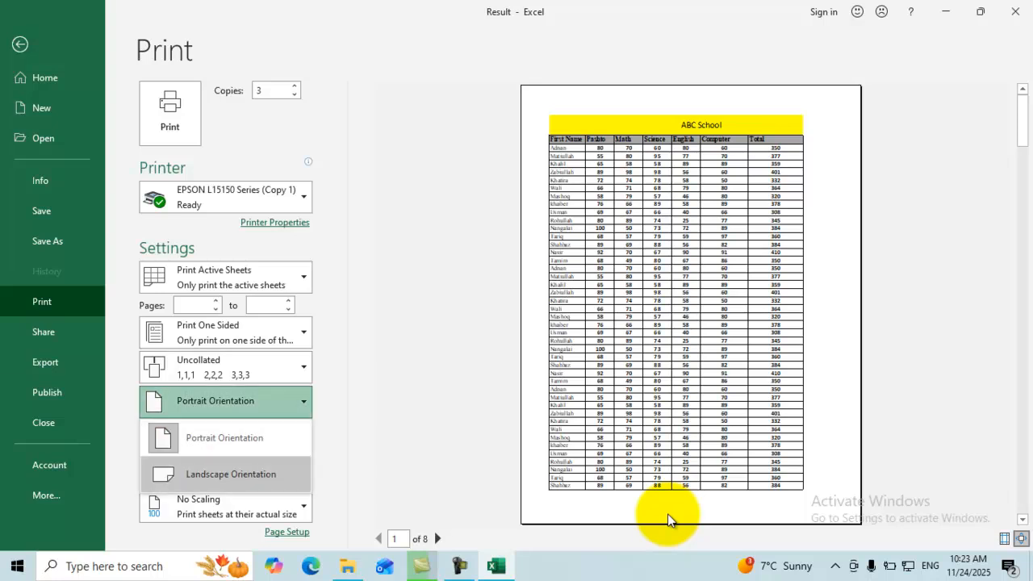
left_click(667, 517)
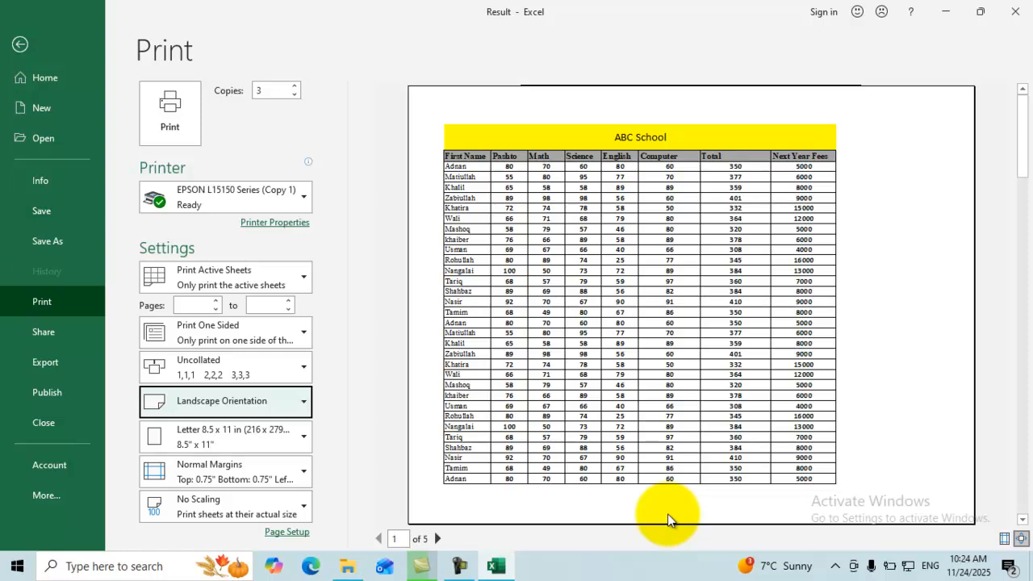
key("Return")
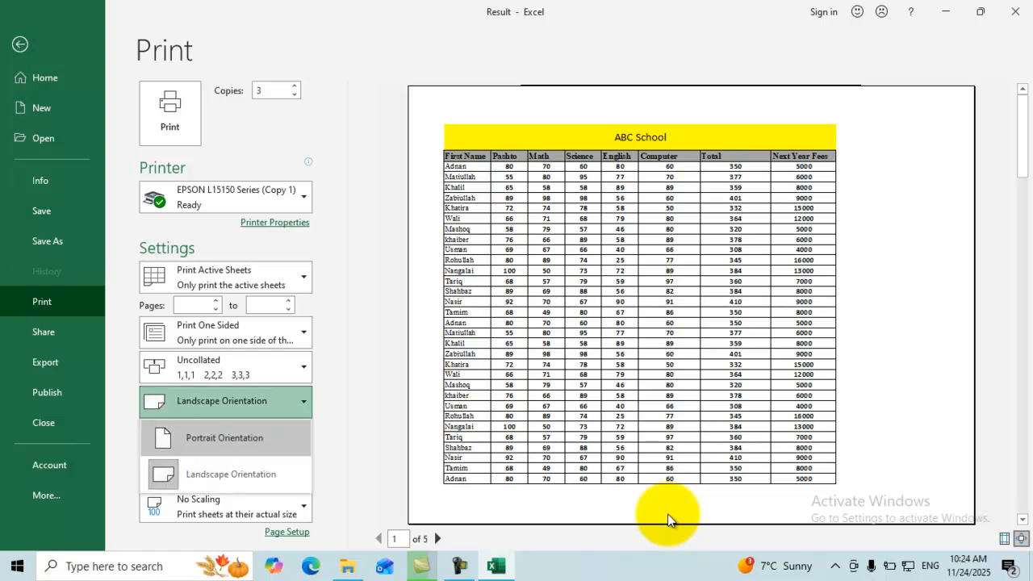
key("Return")
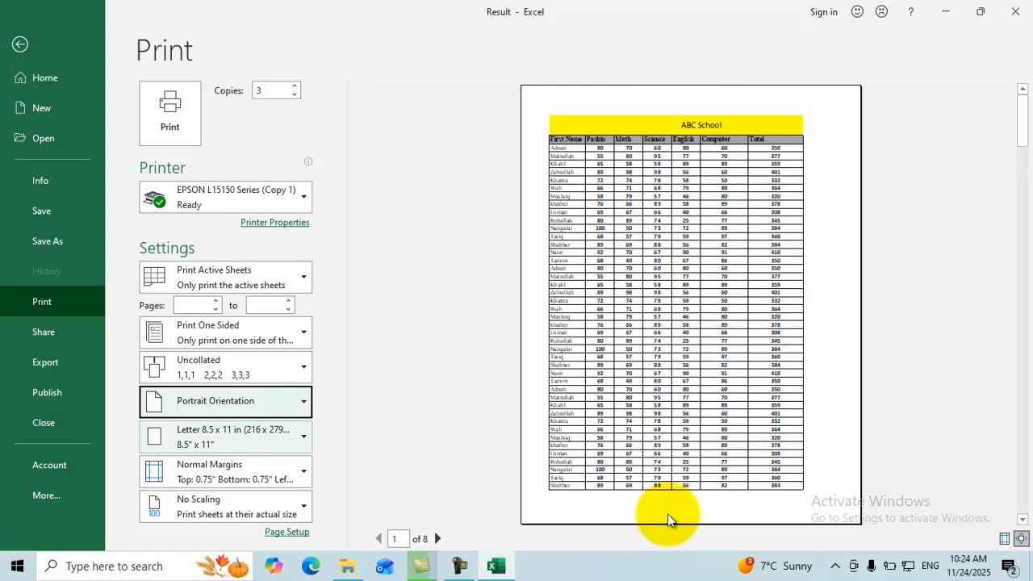
Change the paper size from Letter to A4 210 x 297 mm.
key("Tab")
key("Return")
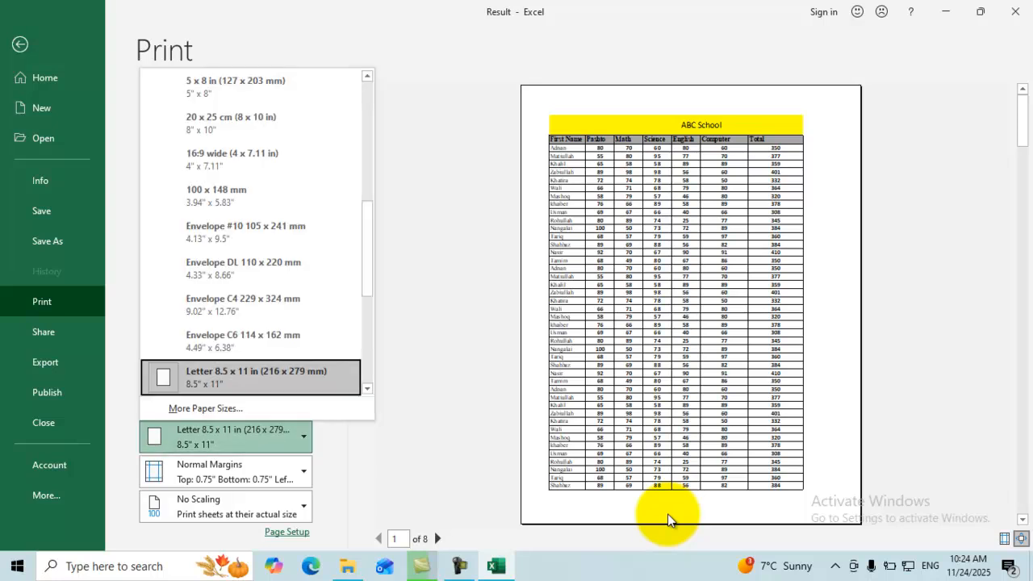
key("Up")
key("Up")
key("Up")
key("Up")
key("Down")
scroll(668, 521, "up", 4)
scroll(668, 520, "up", 3)
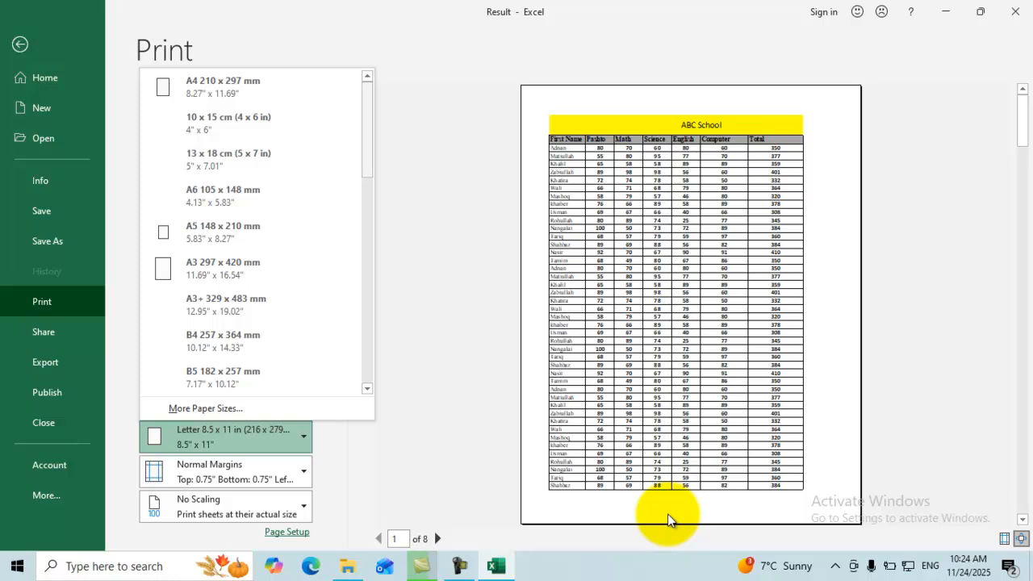
key("Down")
key("Up")
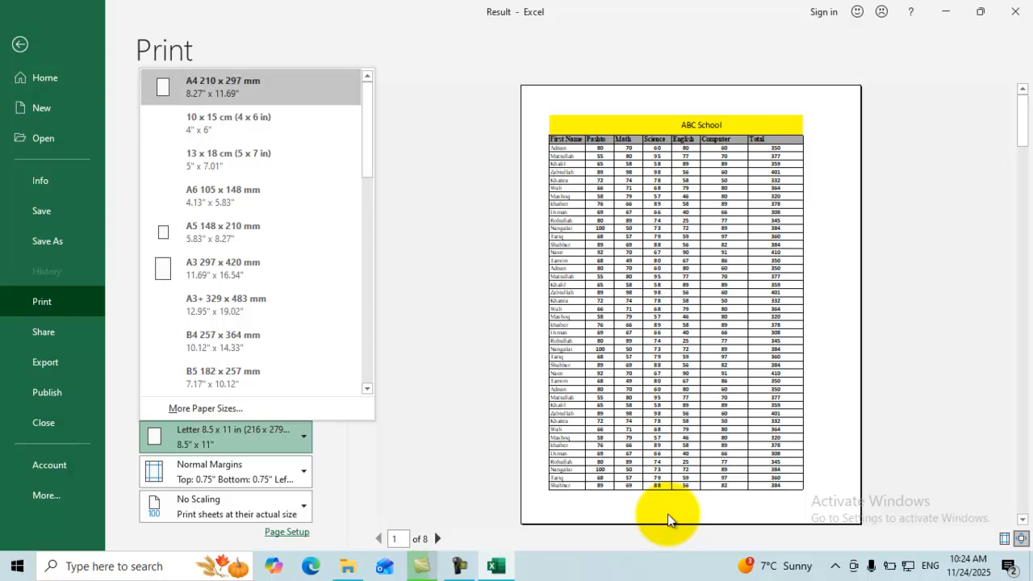
left_click(668, 521)
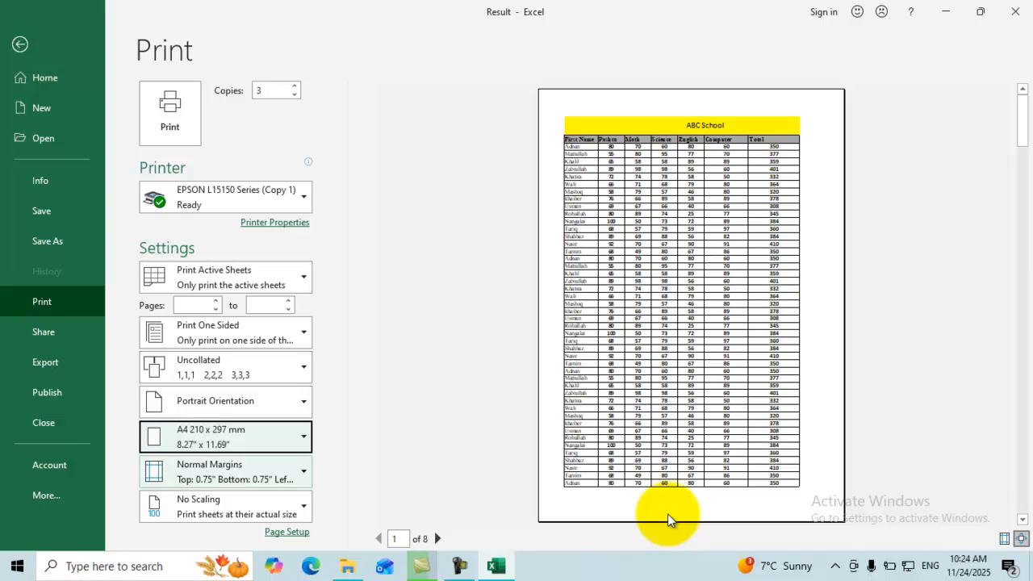
left_click(225, 472)
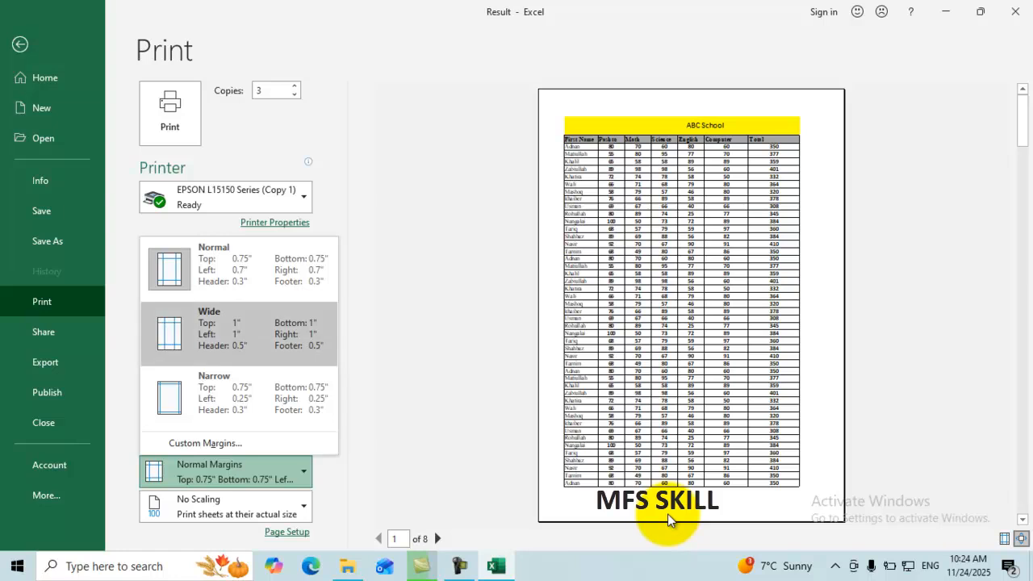
Try Wide margins, then settle on Narrow margins so the table fits on 4 pages.
left_click(239, 333)
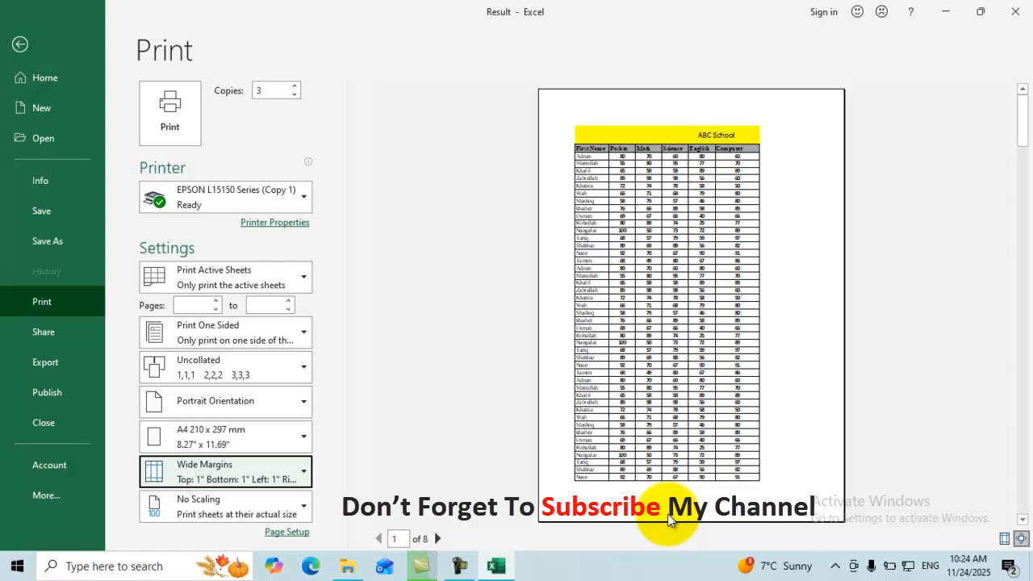
left_click(226, 471)
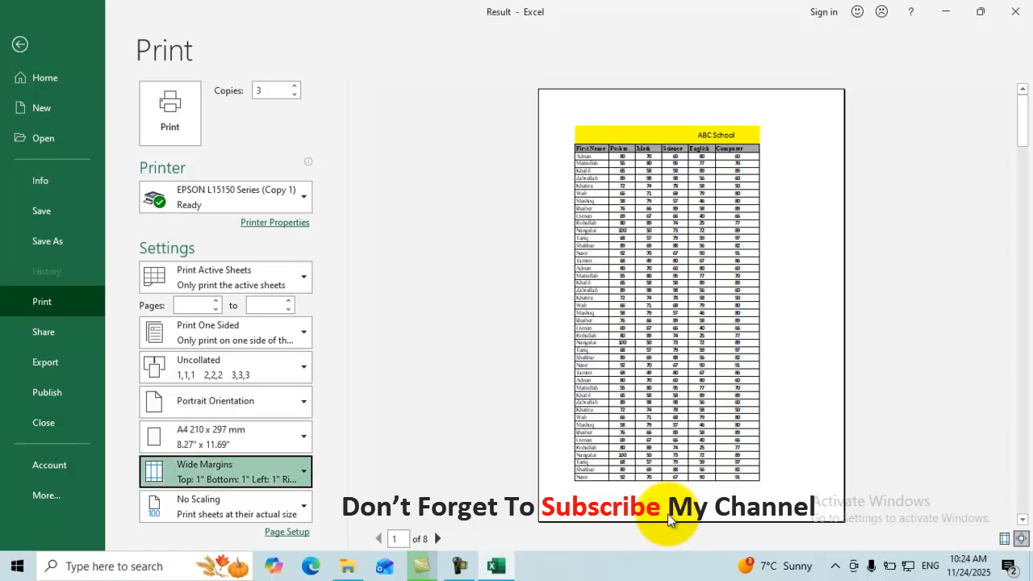
left_click(668, 514)
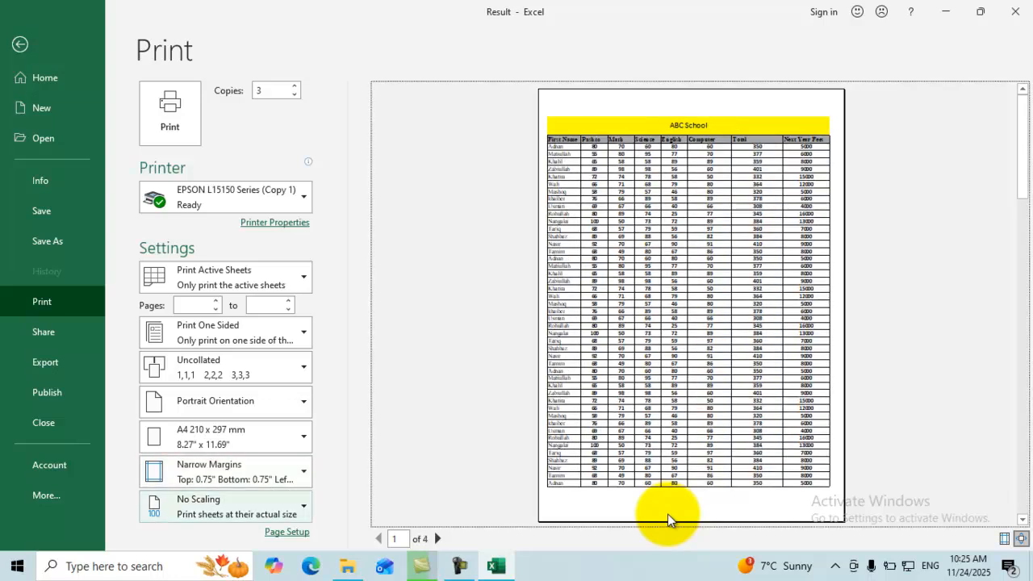
left_click(226, 507)
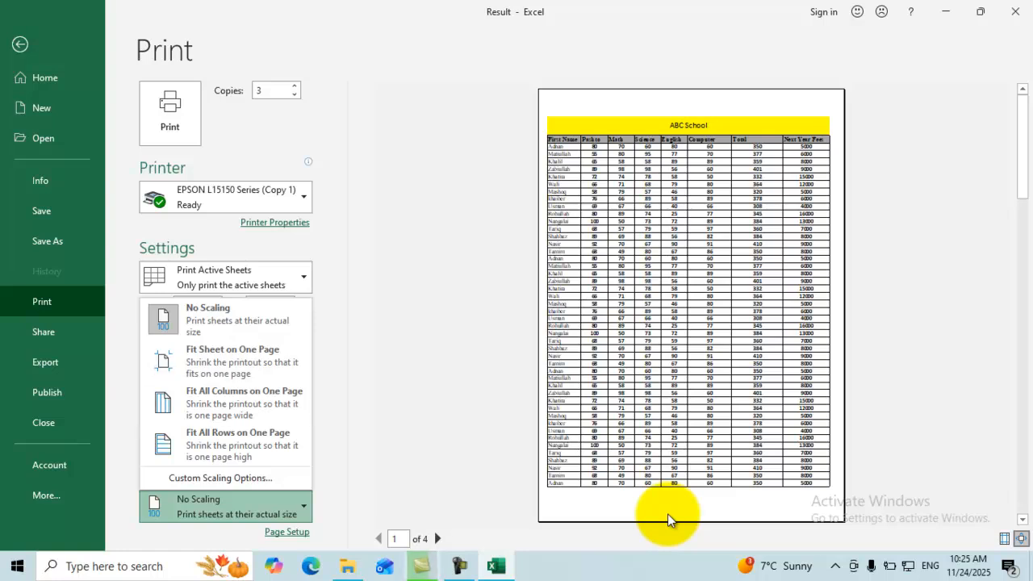
Try Fit Sheet on One Page scaling for the Result printout.
key("Up")
key("Up")
key("Up")
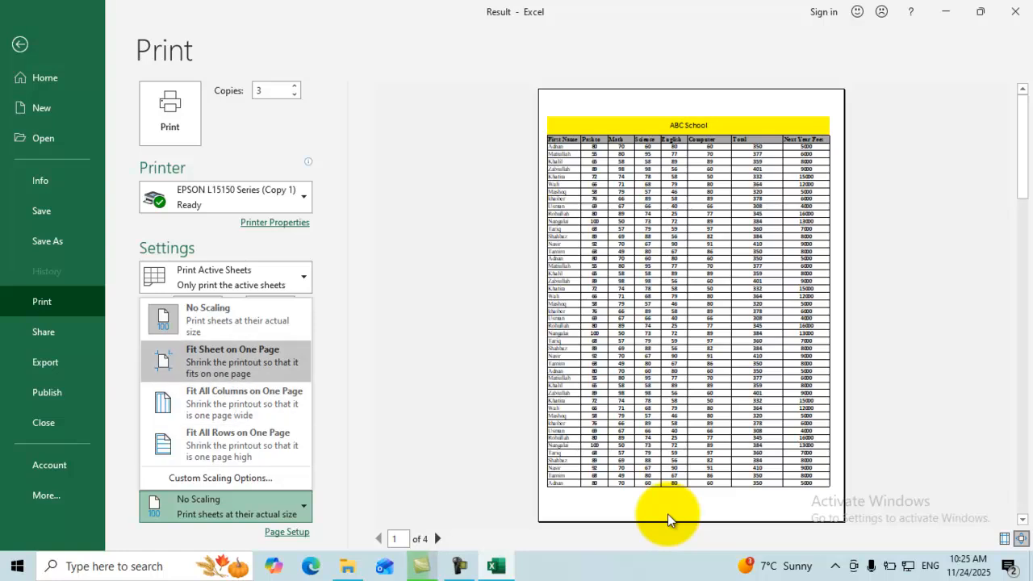
key("Return")
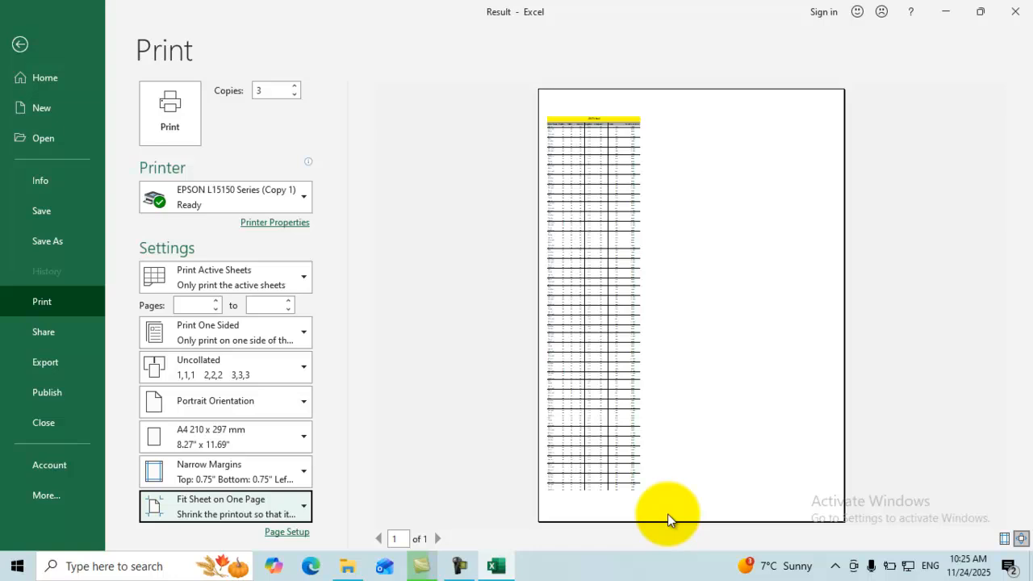
key("Return")
key("Down")
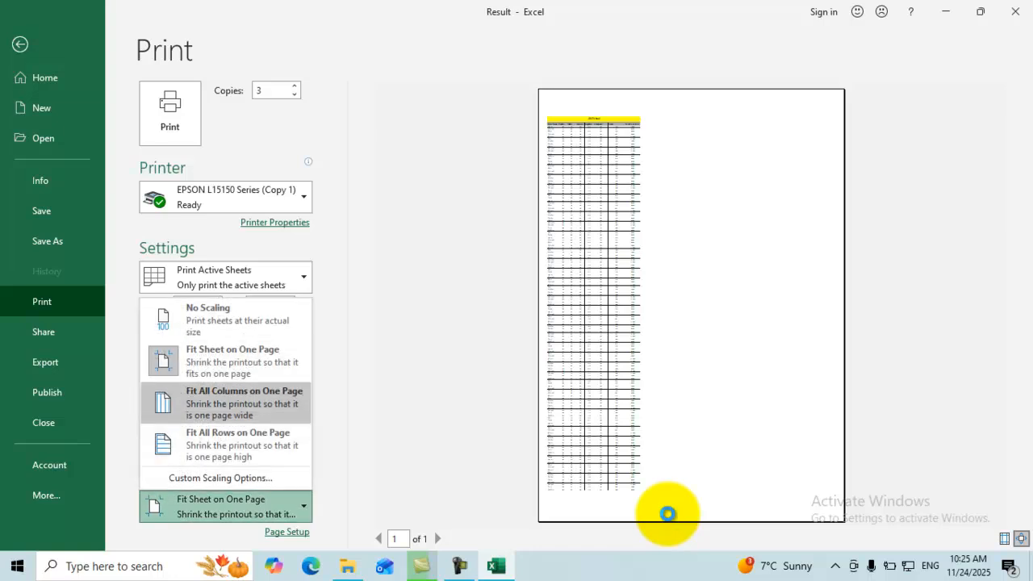
key("Escape")
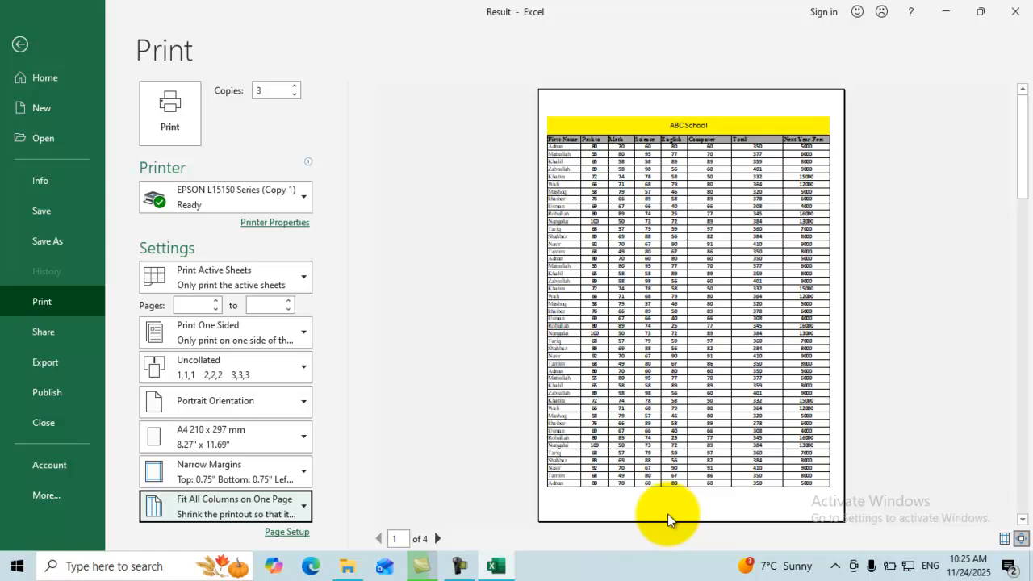
Switch scaling to Fit All Columns on One Page and return to the ABC School worksheet.
key("Return")
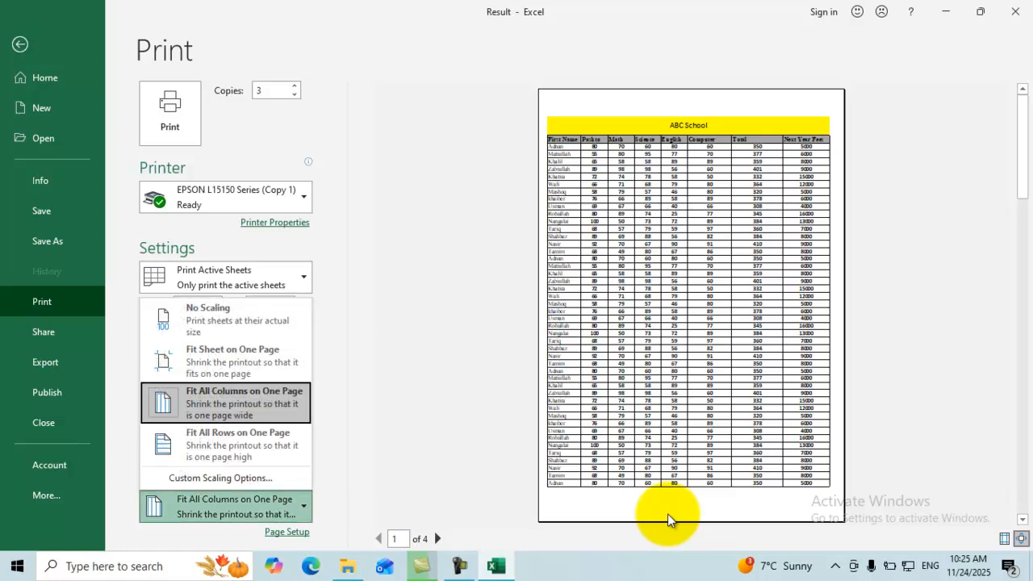
key("Return")
key("Escape")
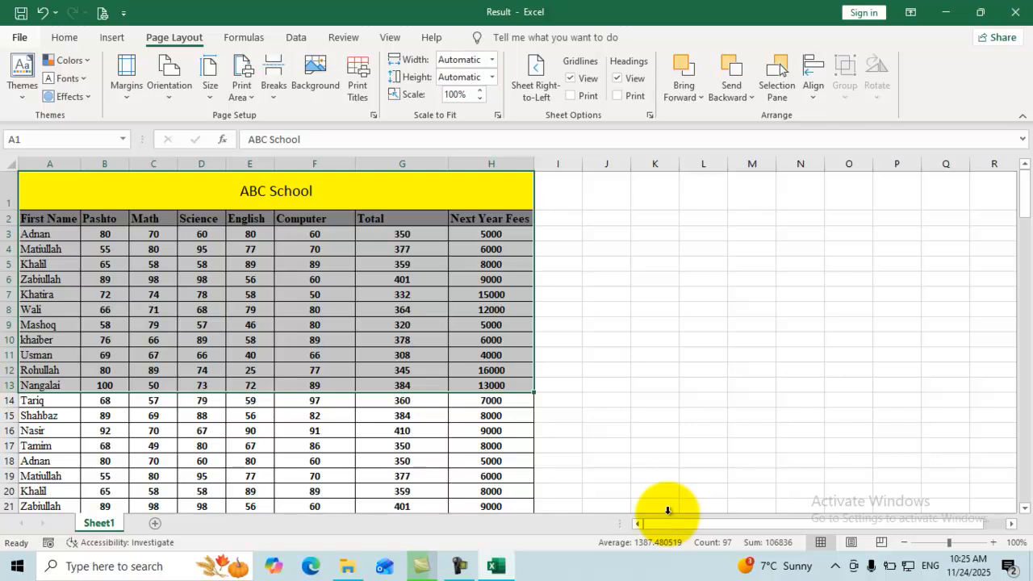
Widen the Total, Computer, E and Science columns, then reopen the 3-page print preview.
left_click_drag(448, 164, 509, 164)
left_click_drag(355, 163, 381, 164)
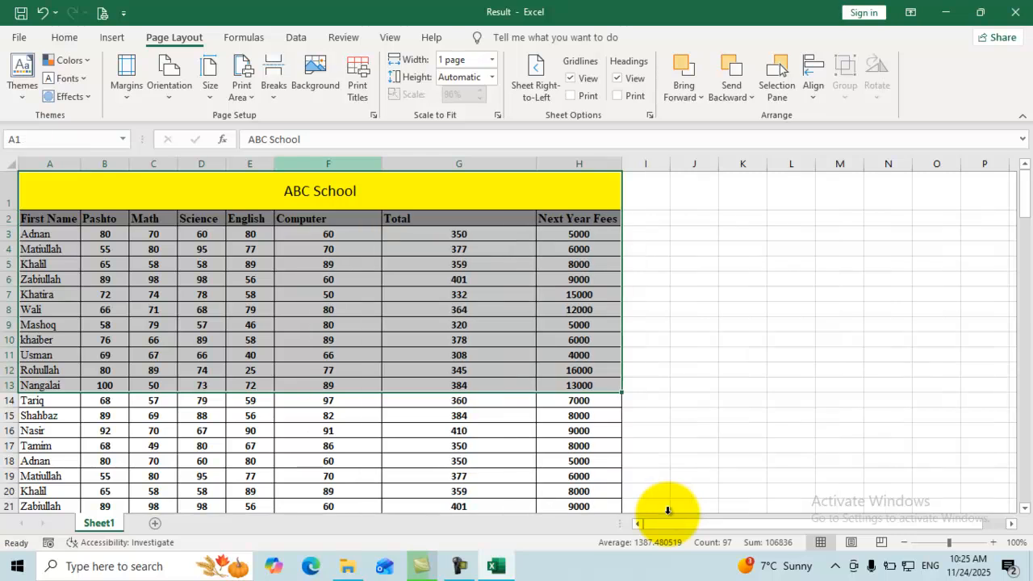
left_click_drag(275, 163, 315, 164)
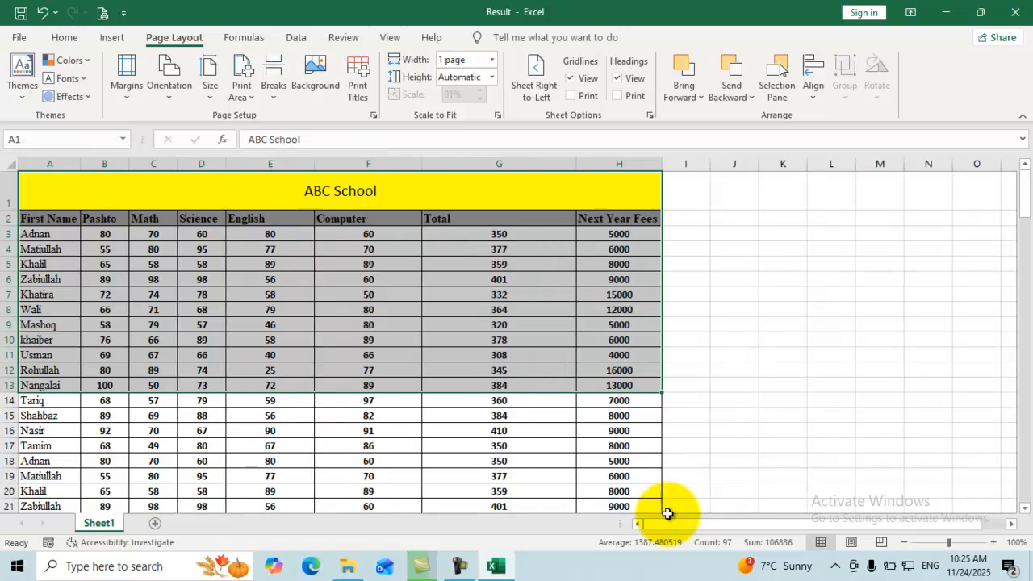
left_click_drag(226, 164, 248, 164)
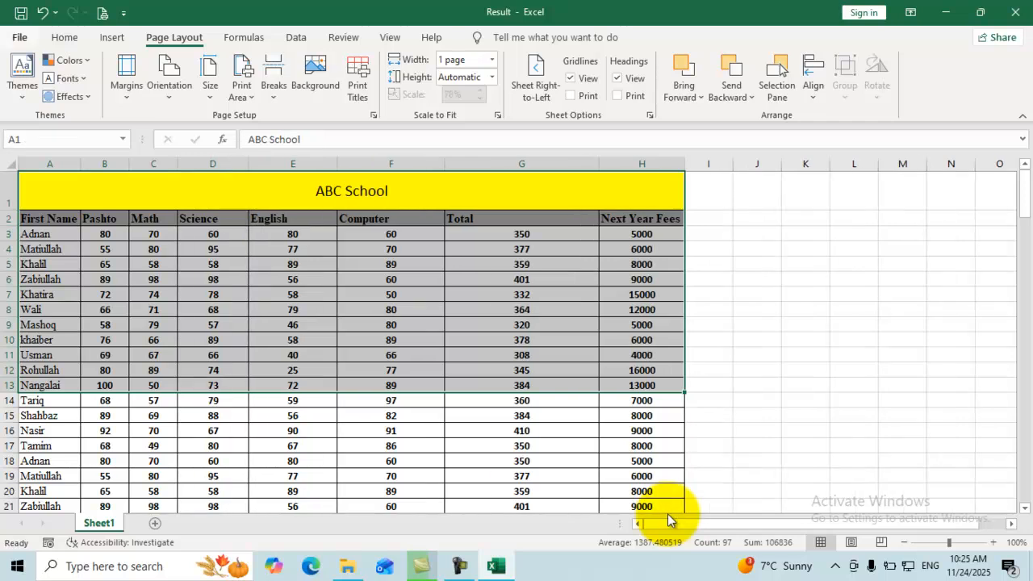
key("alt+f")
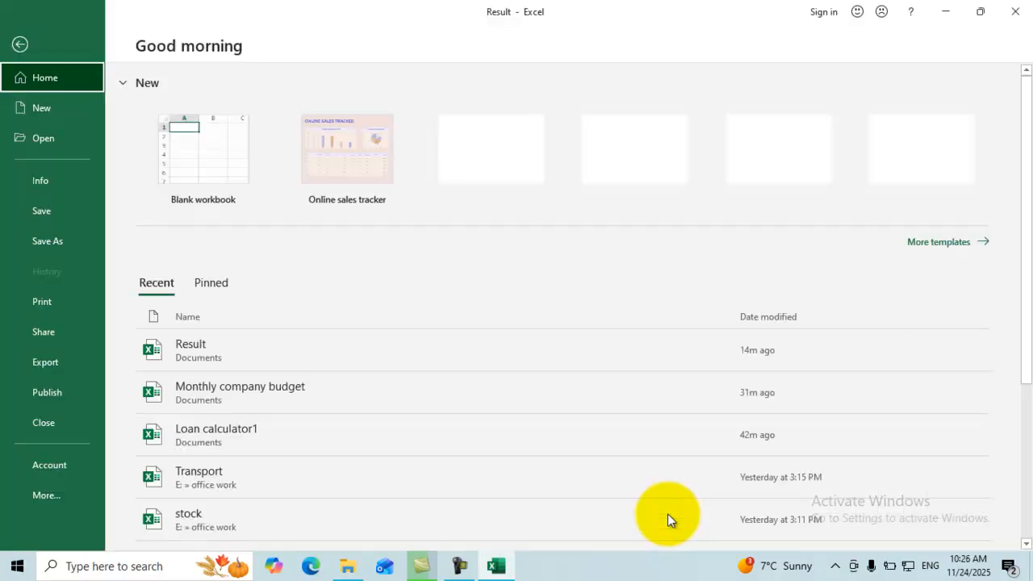
key("ctrl+p")
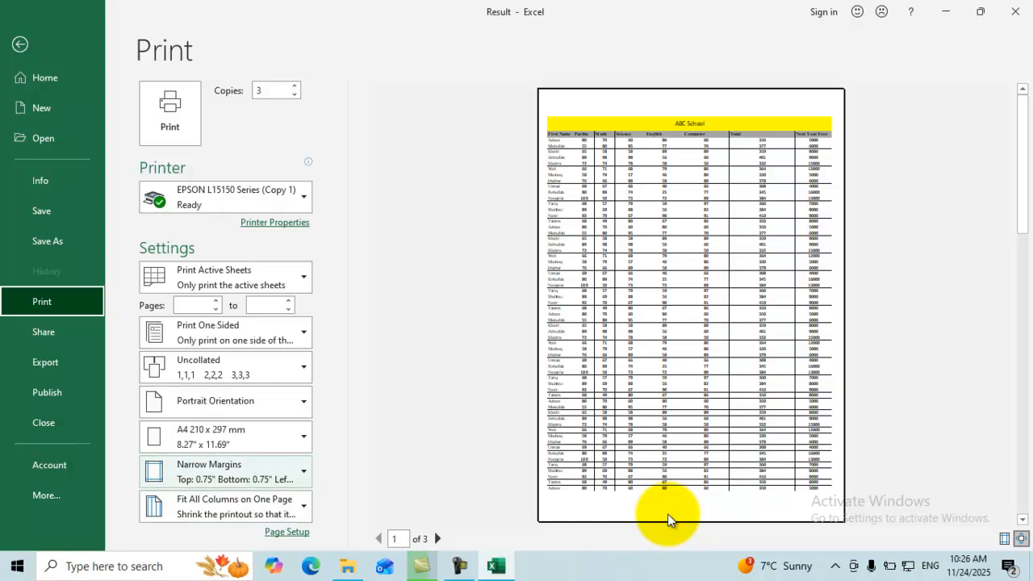
Set scaling to Fit All Rows on One Page and go back to the ABC School worksheet.
left_click(225, 506)
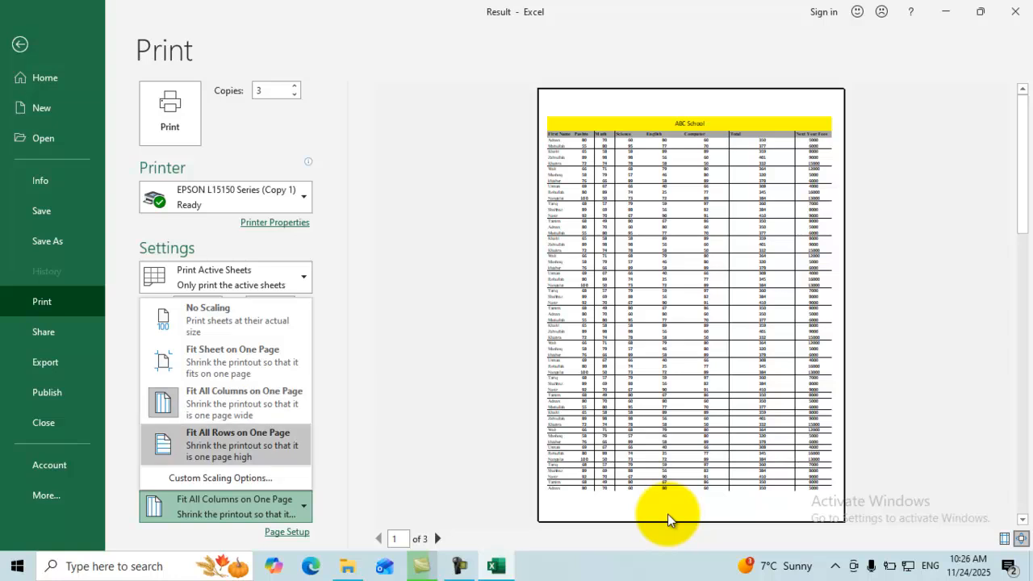
left_click(667, 518)
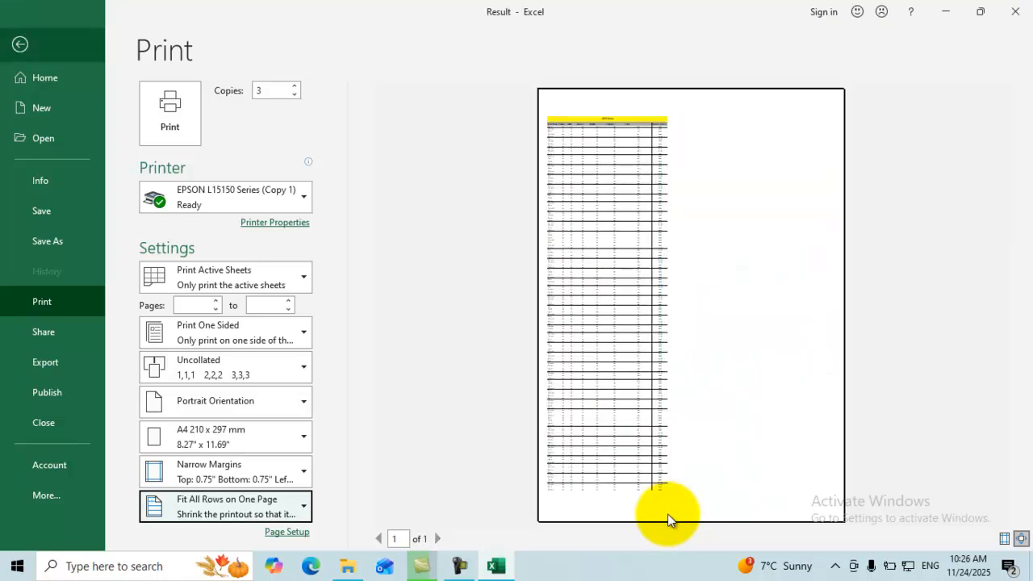
key("Escape")
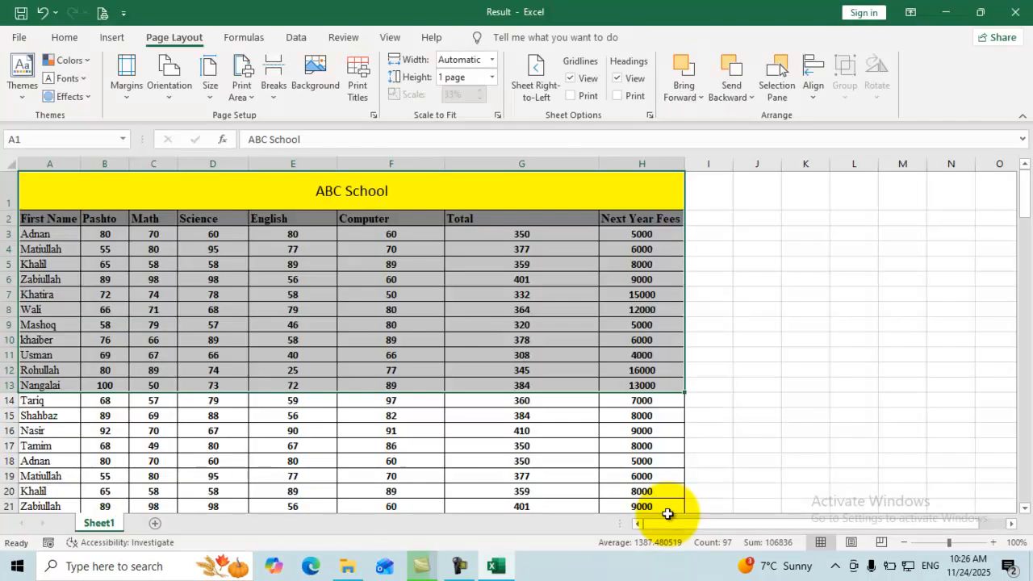